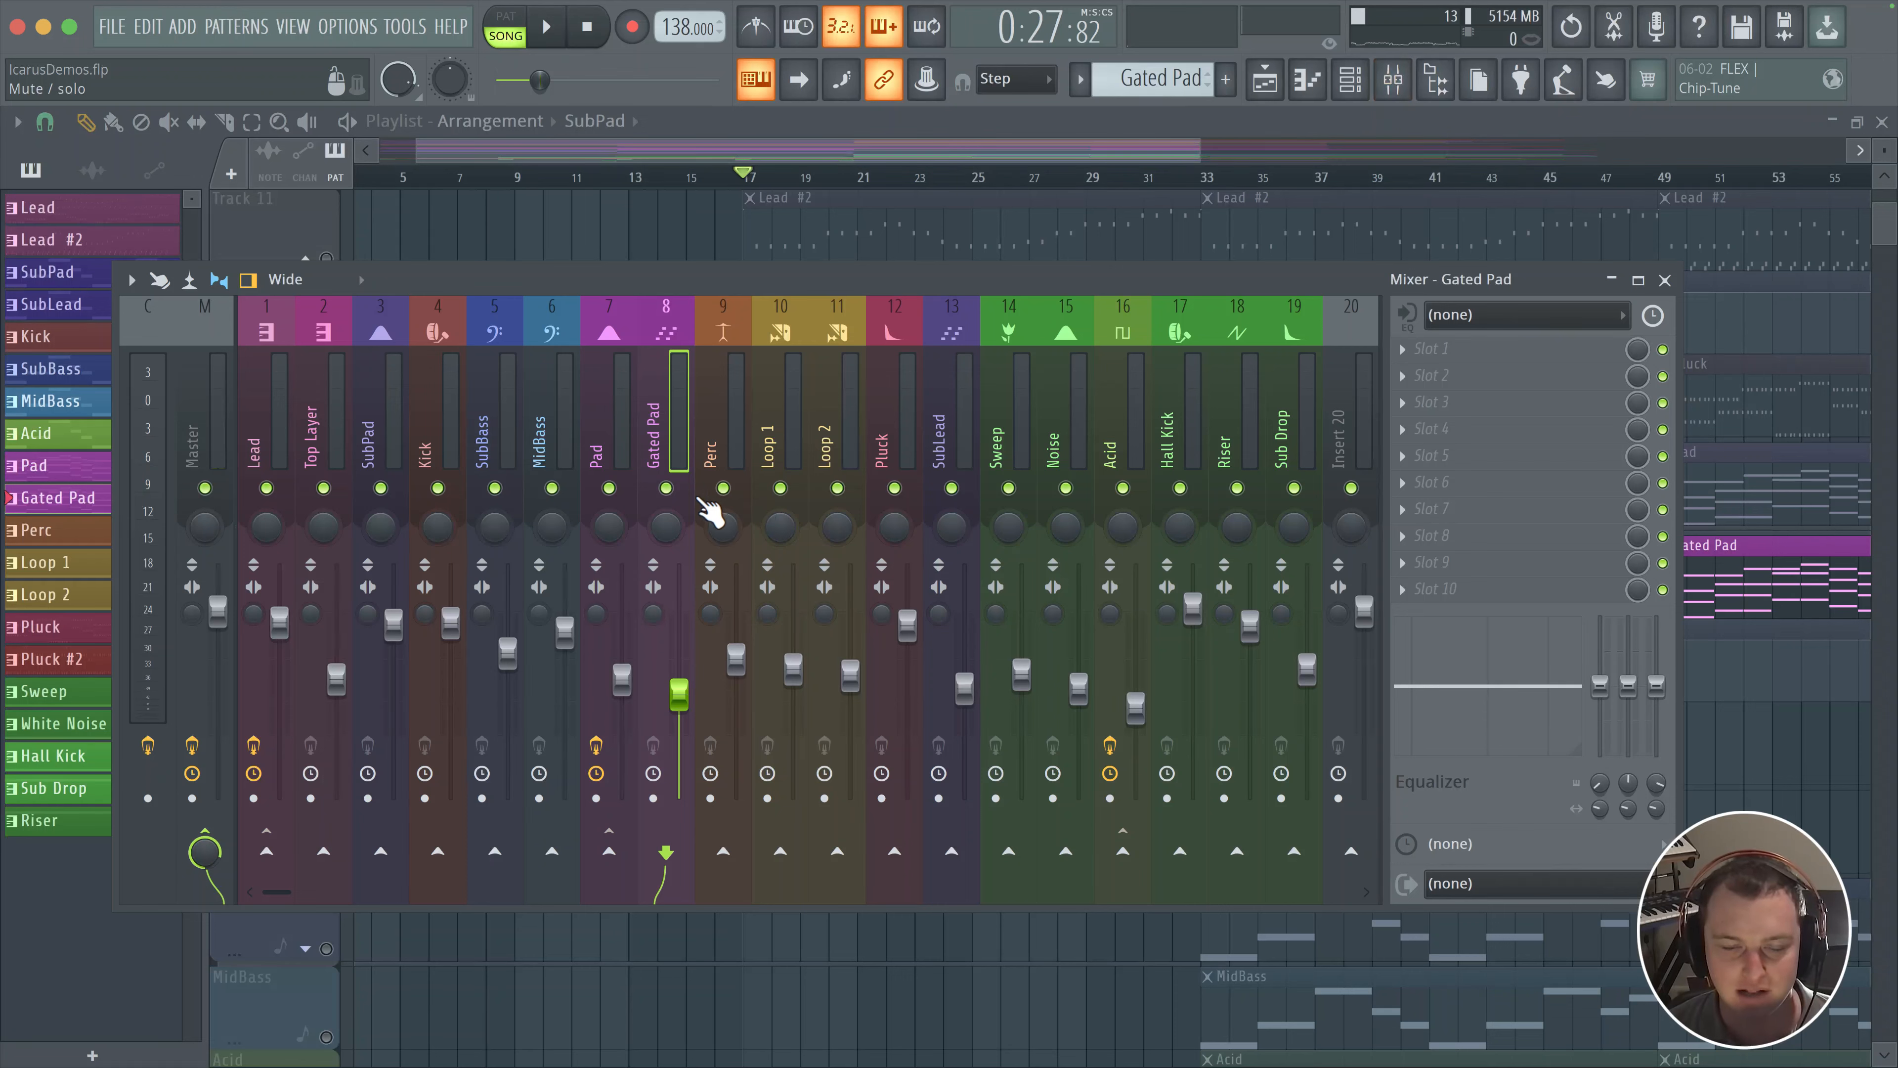
# Step: Play the soloed Gated Pad clip and open its notes in the piano roll from the channel rack
pyautogui.press('space')
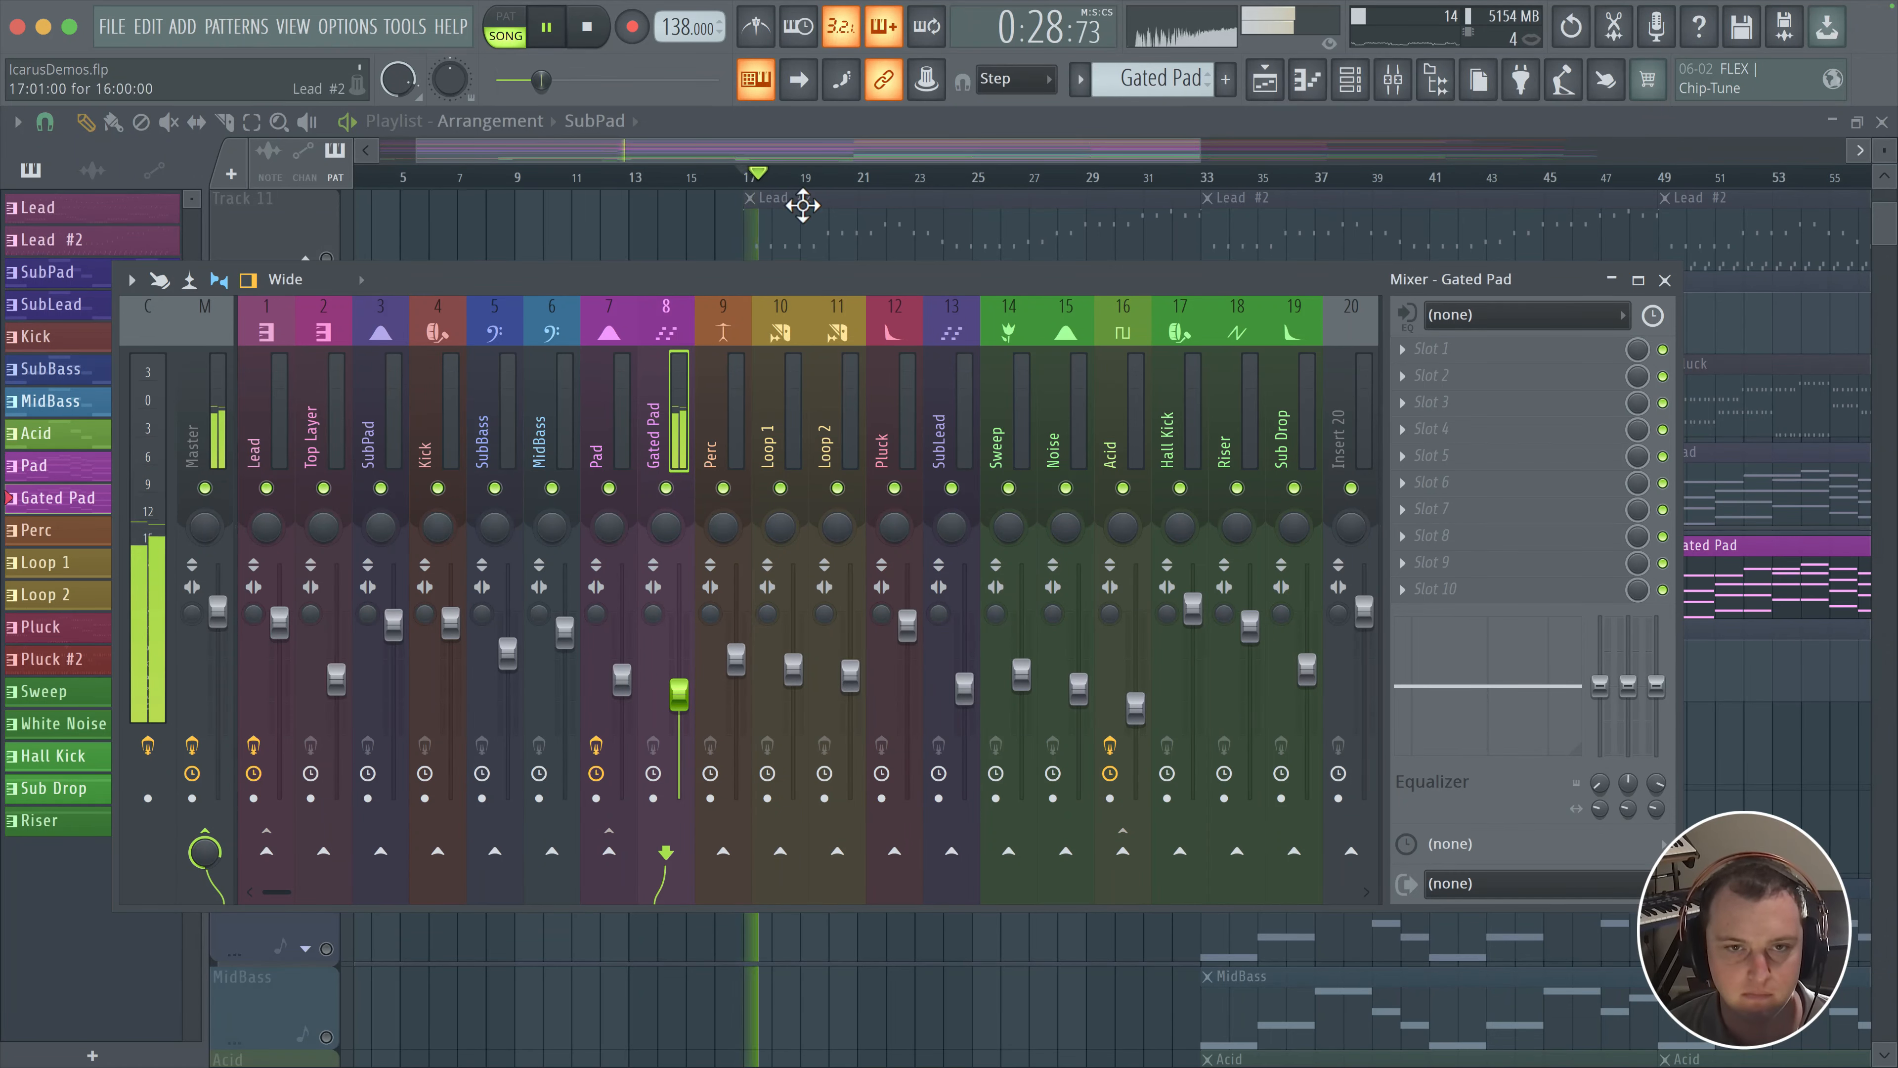
pyautogui.click(839, 232)
pyautogui.scroll(2, 816, 418)
pyautogui.scroll(-2, 816, 389)
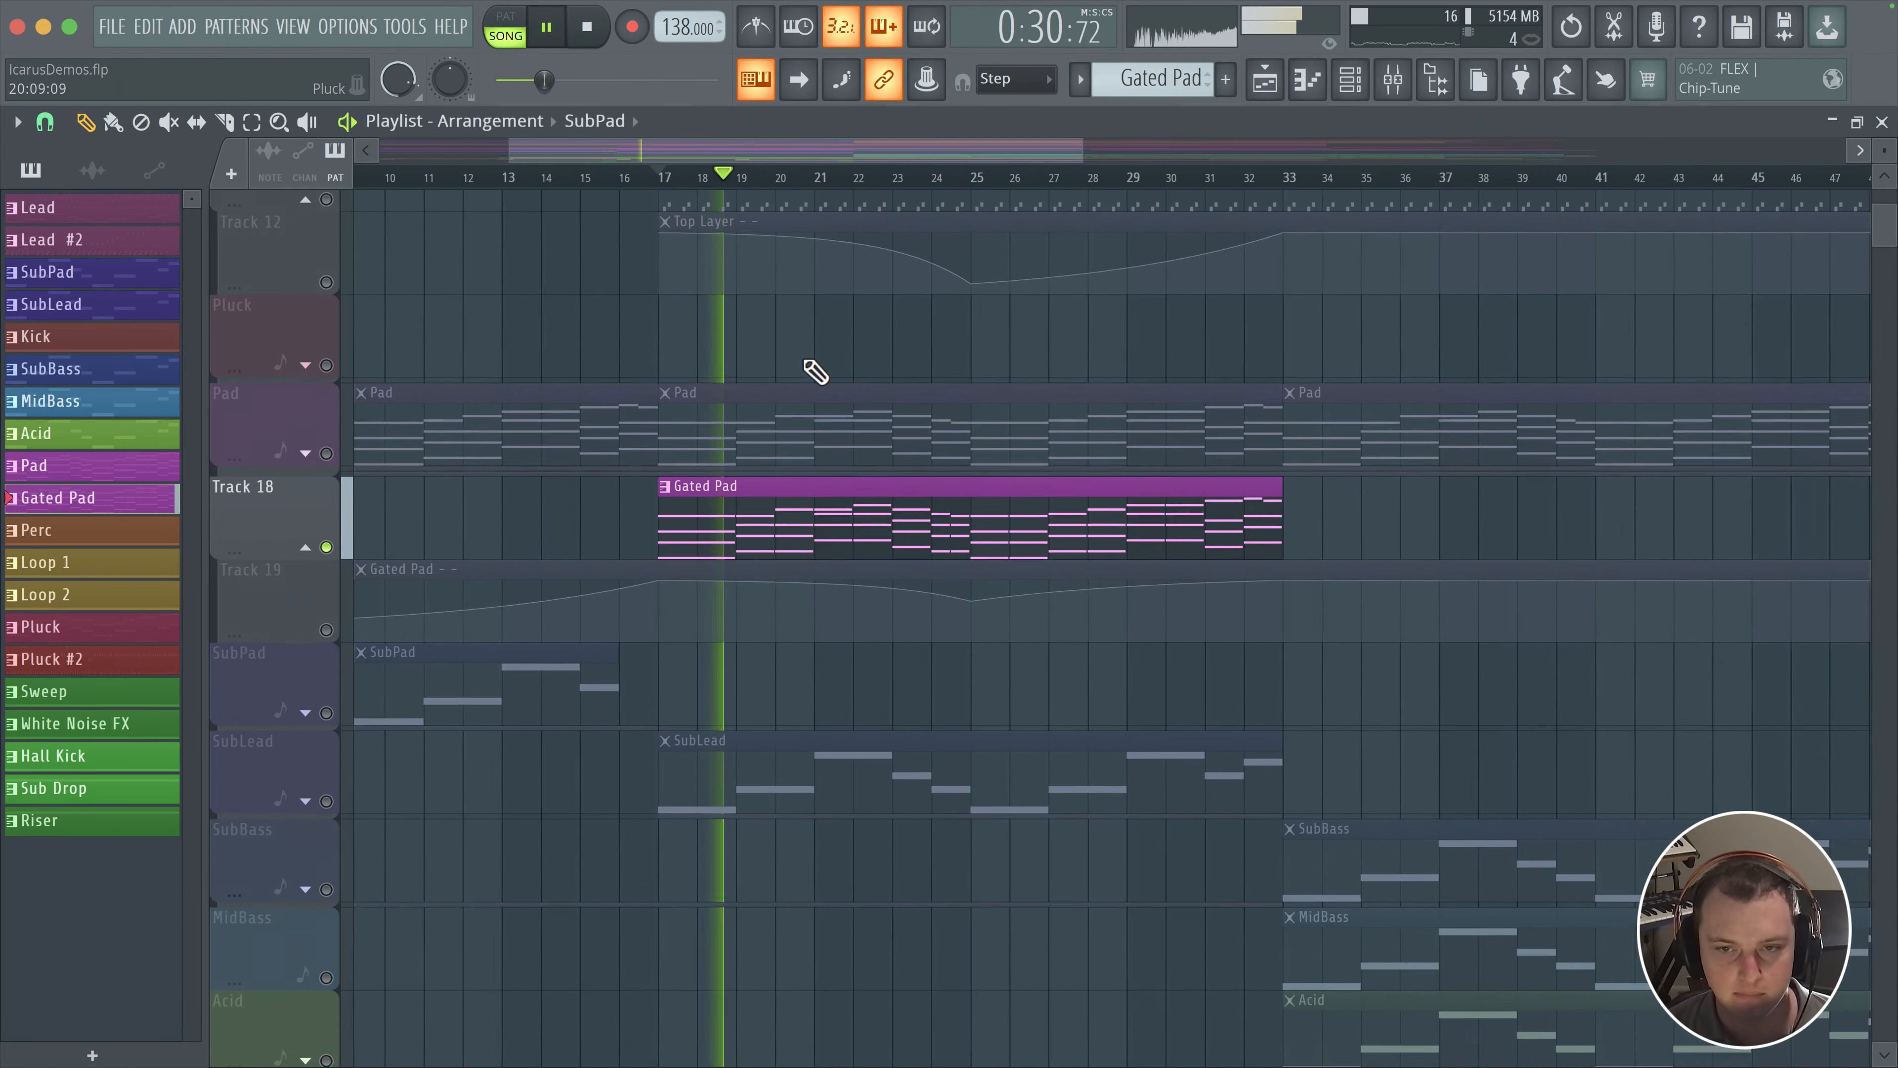
pyautogui.scroll(4, 808, 366)
pyautogui.click(1350, 79)
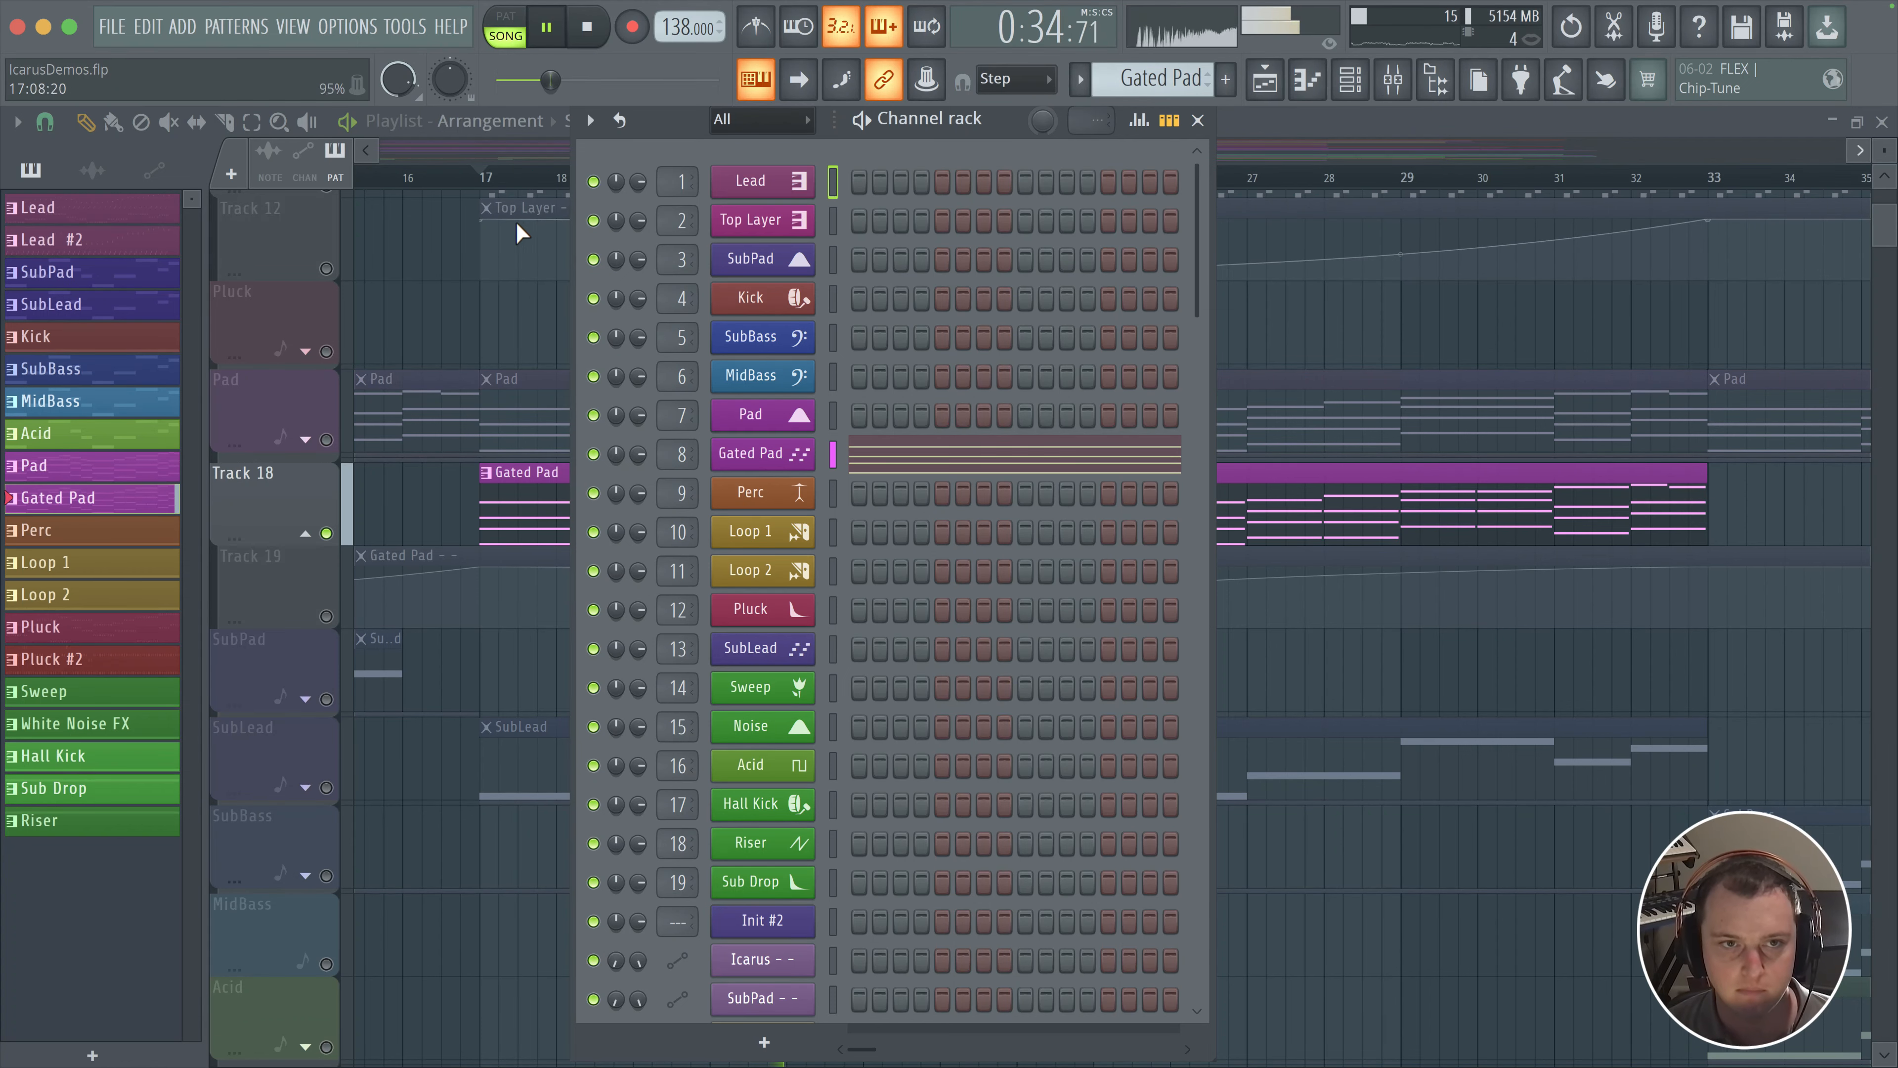
pyautogui.click(928, 458)
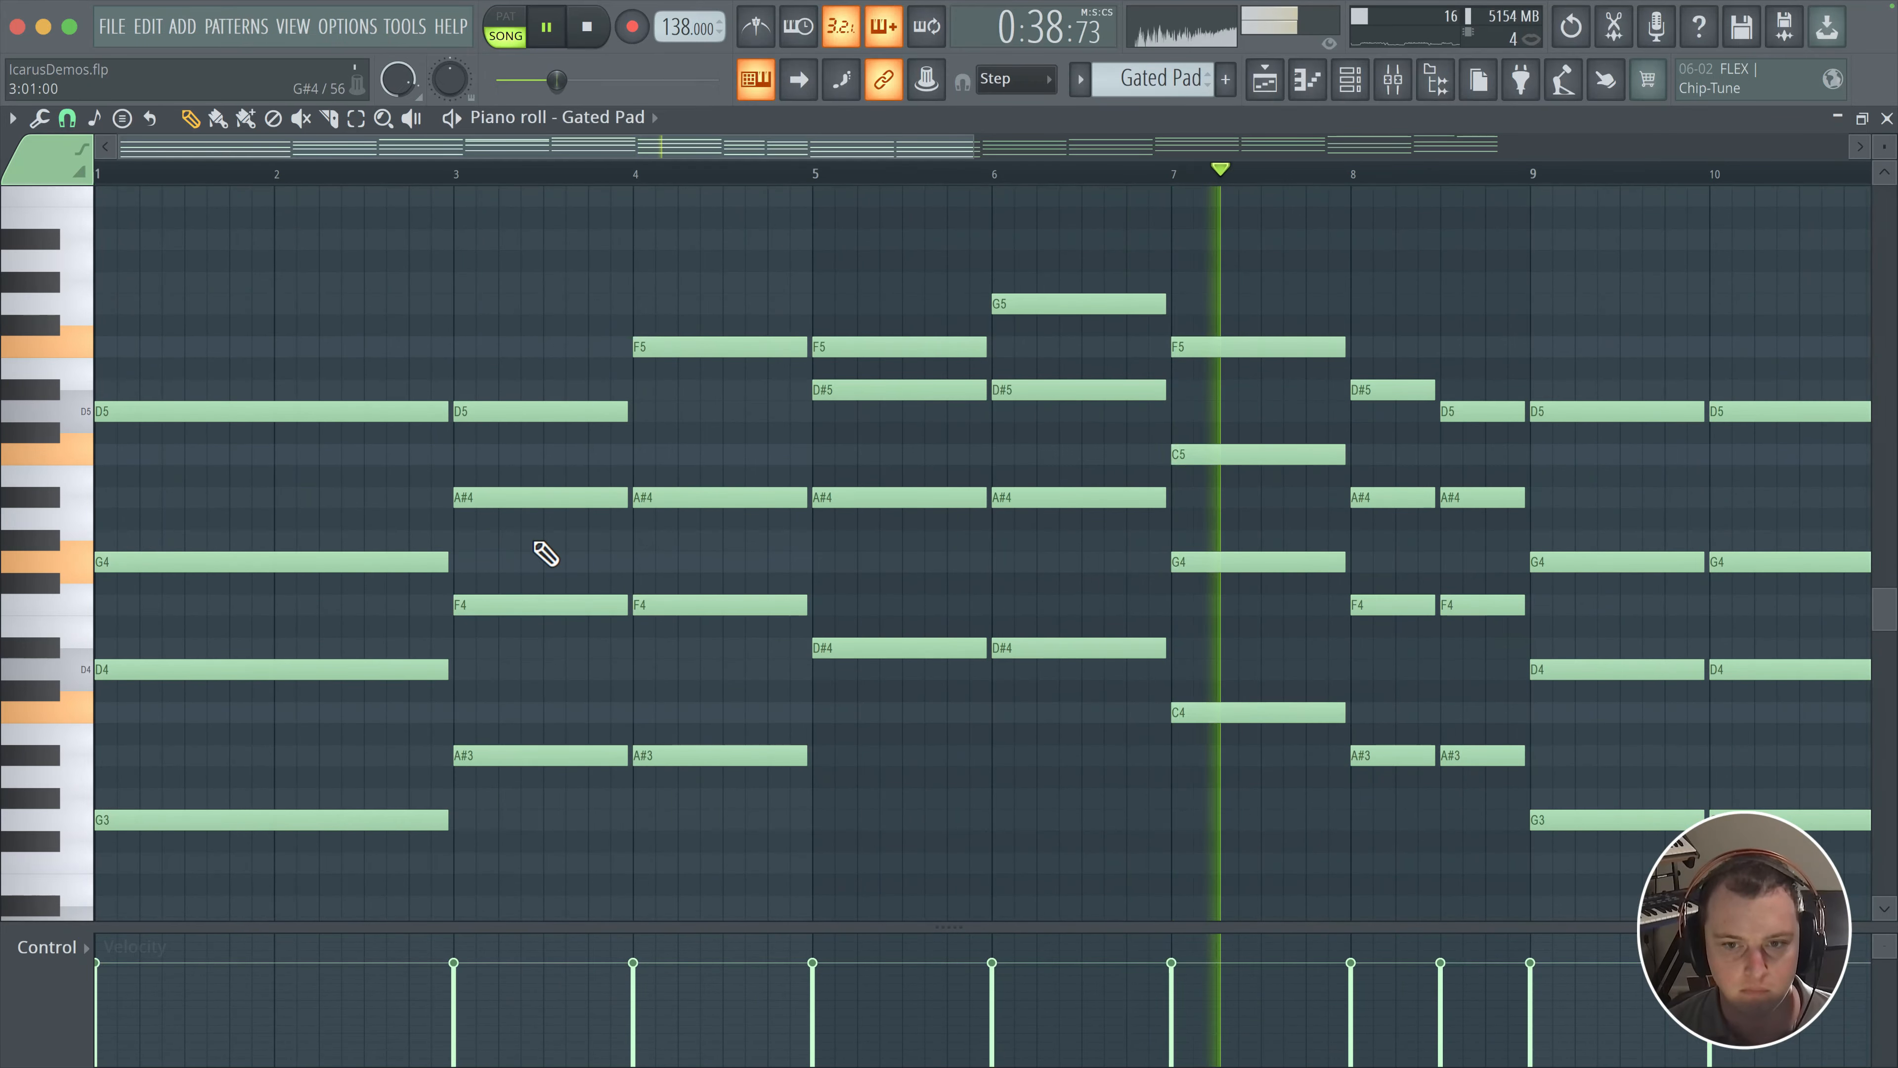
# Step: Try quantizing the Gated Pad notes, undo it, and examine the chord progression across the whole pattern
pyautogui.hotkey('ctrl', 'q')
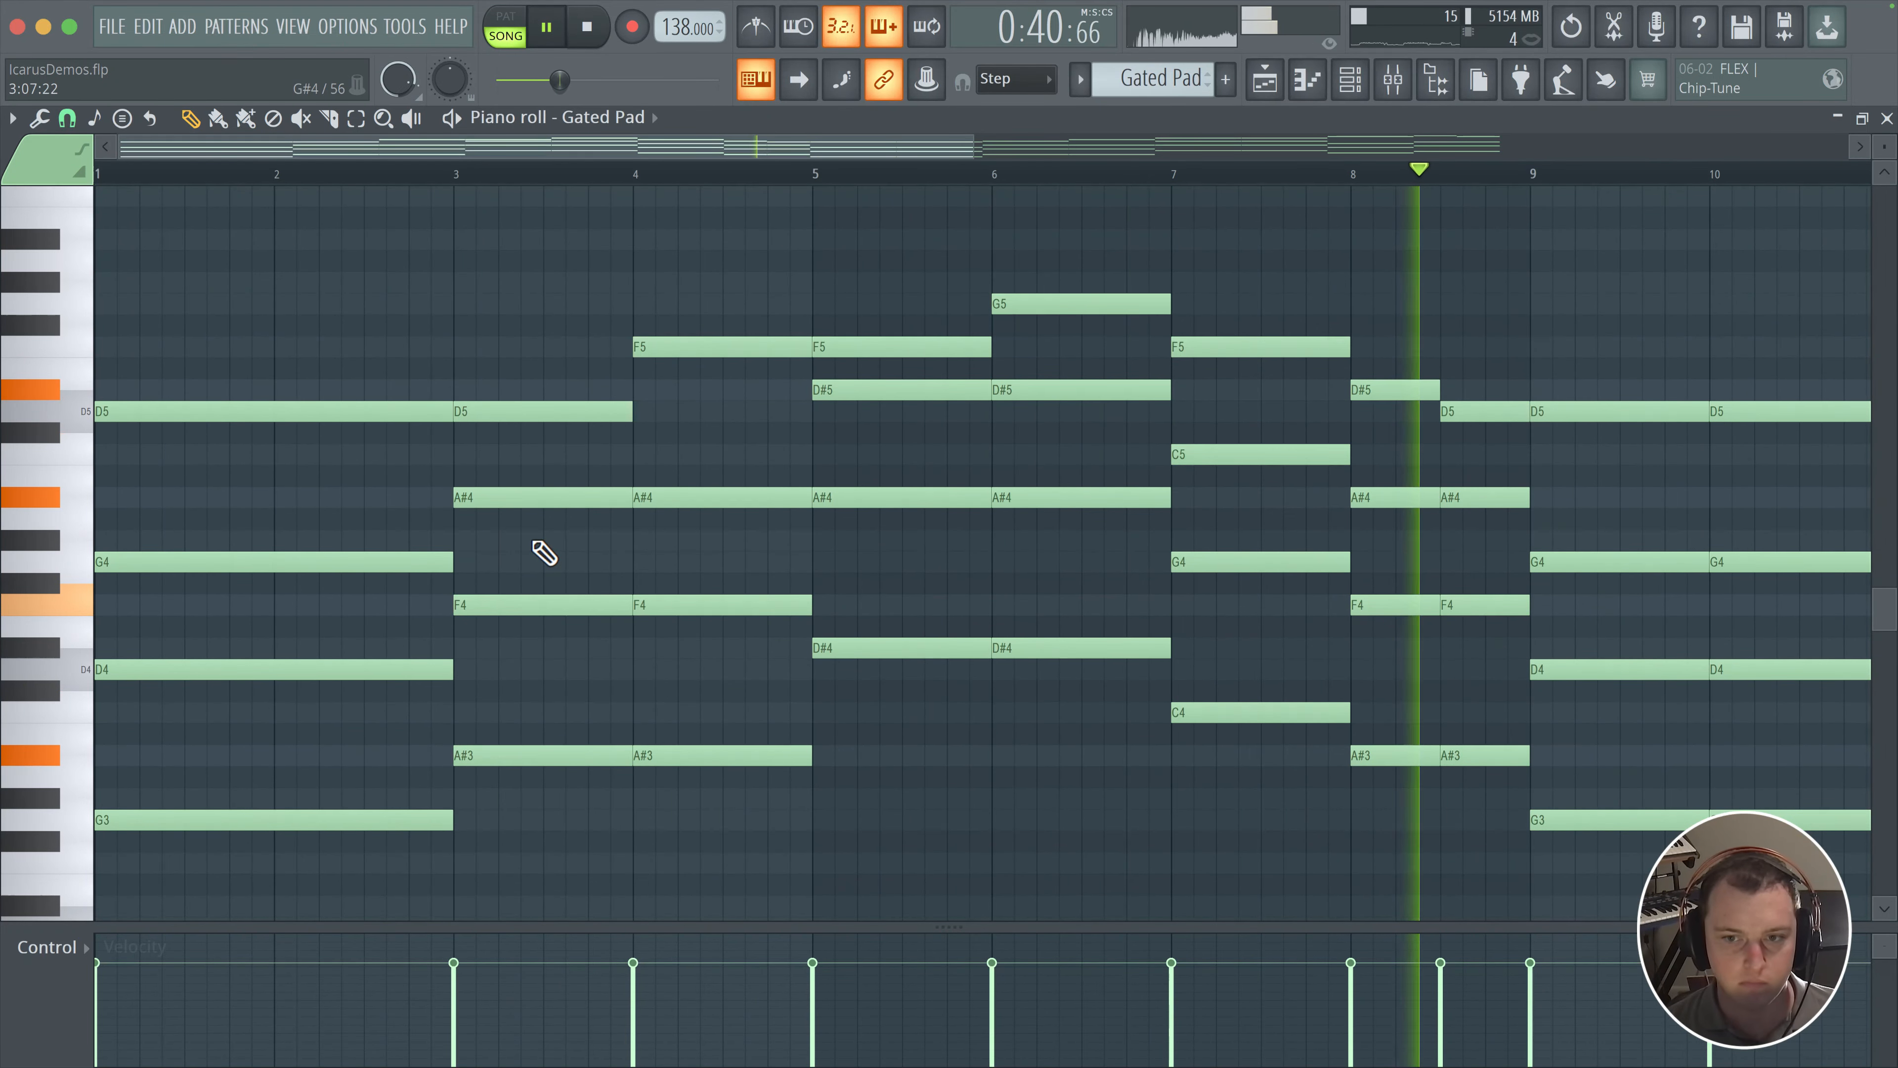
pyautogui.hotkey('ctrl', 'z')
pyautogui.scroll(5, 1107, 676)
pyautogui.scroll(-8, 1129, 680)
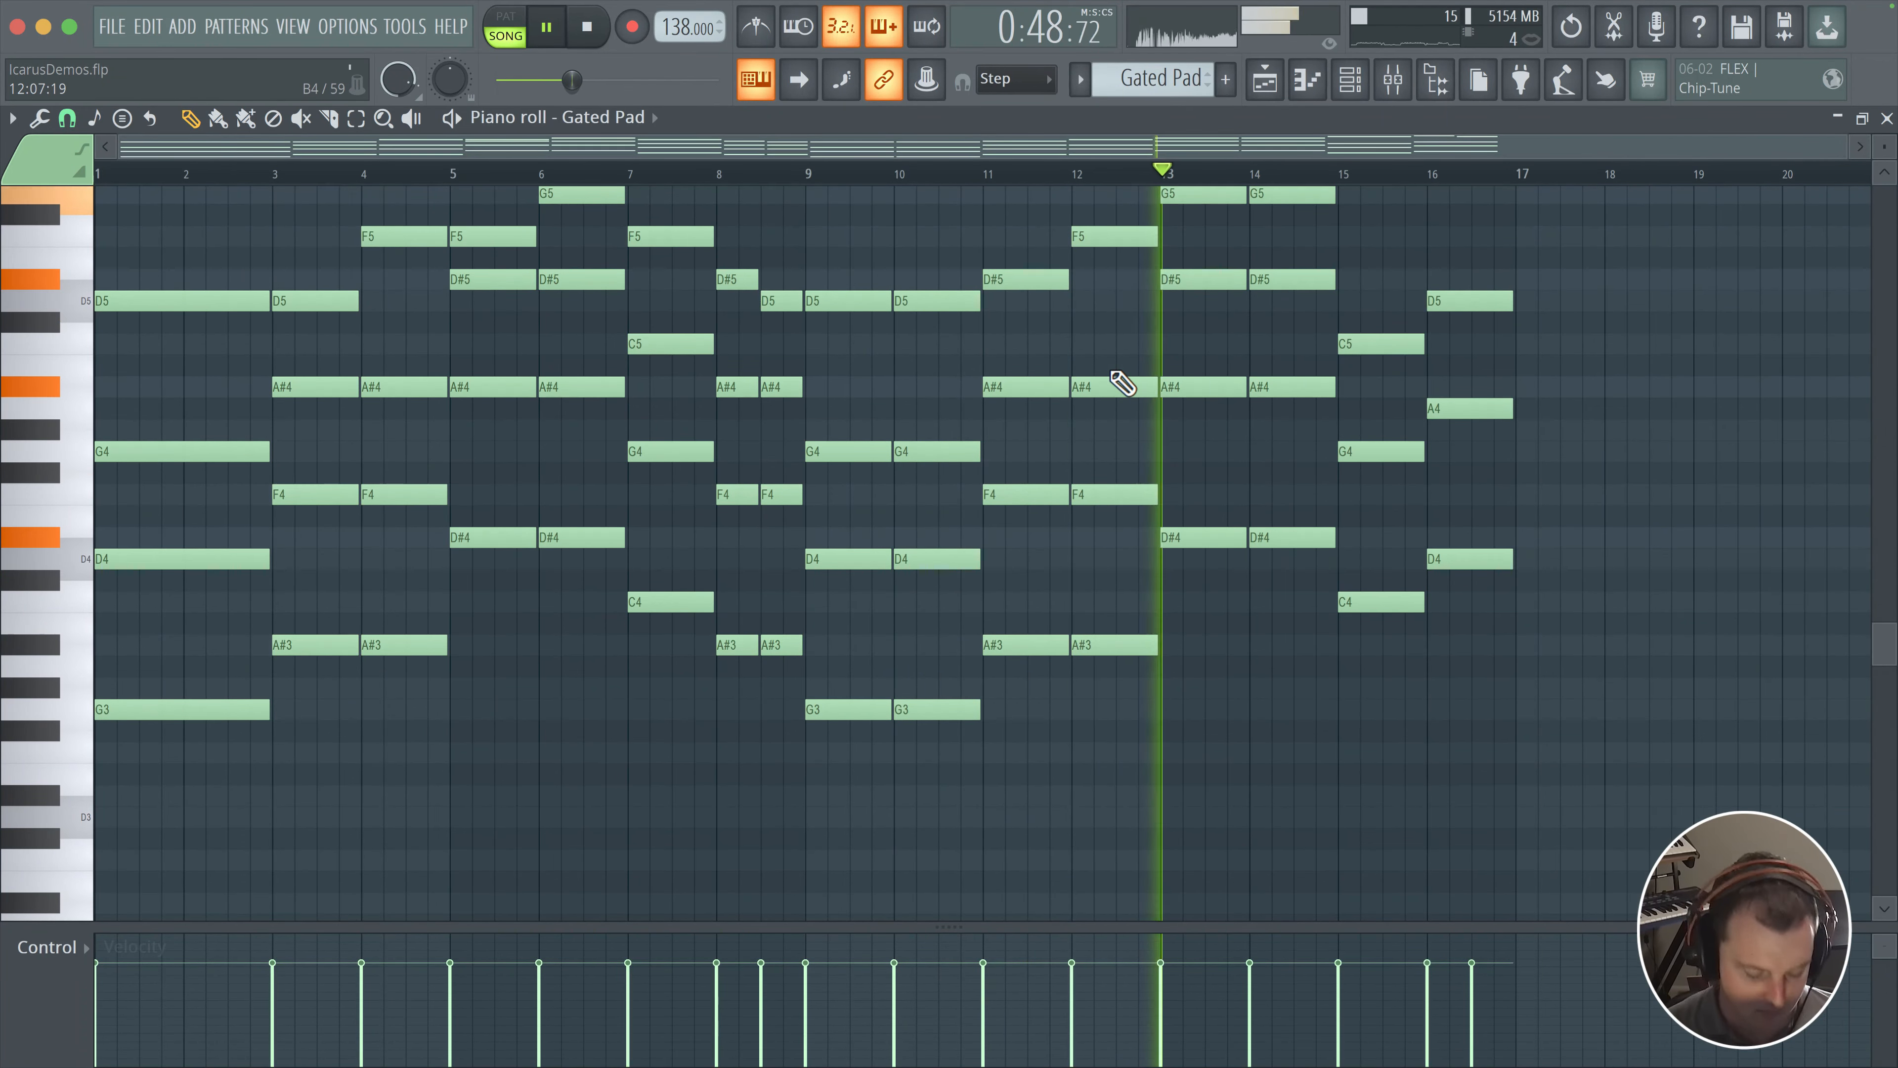
pyautogui.scroll(5, 1121, 381)
pyautogui.scroll(2, 1121, 381)
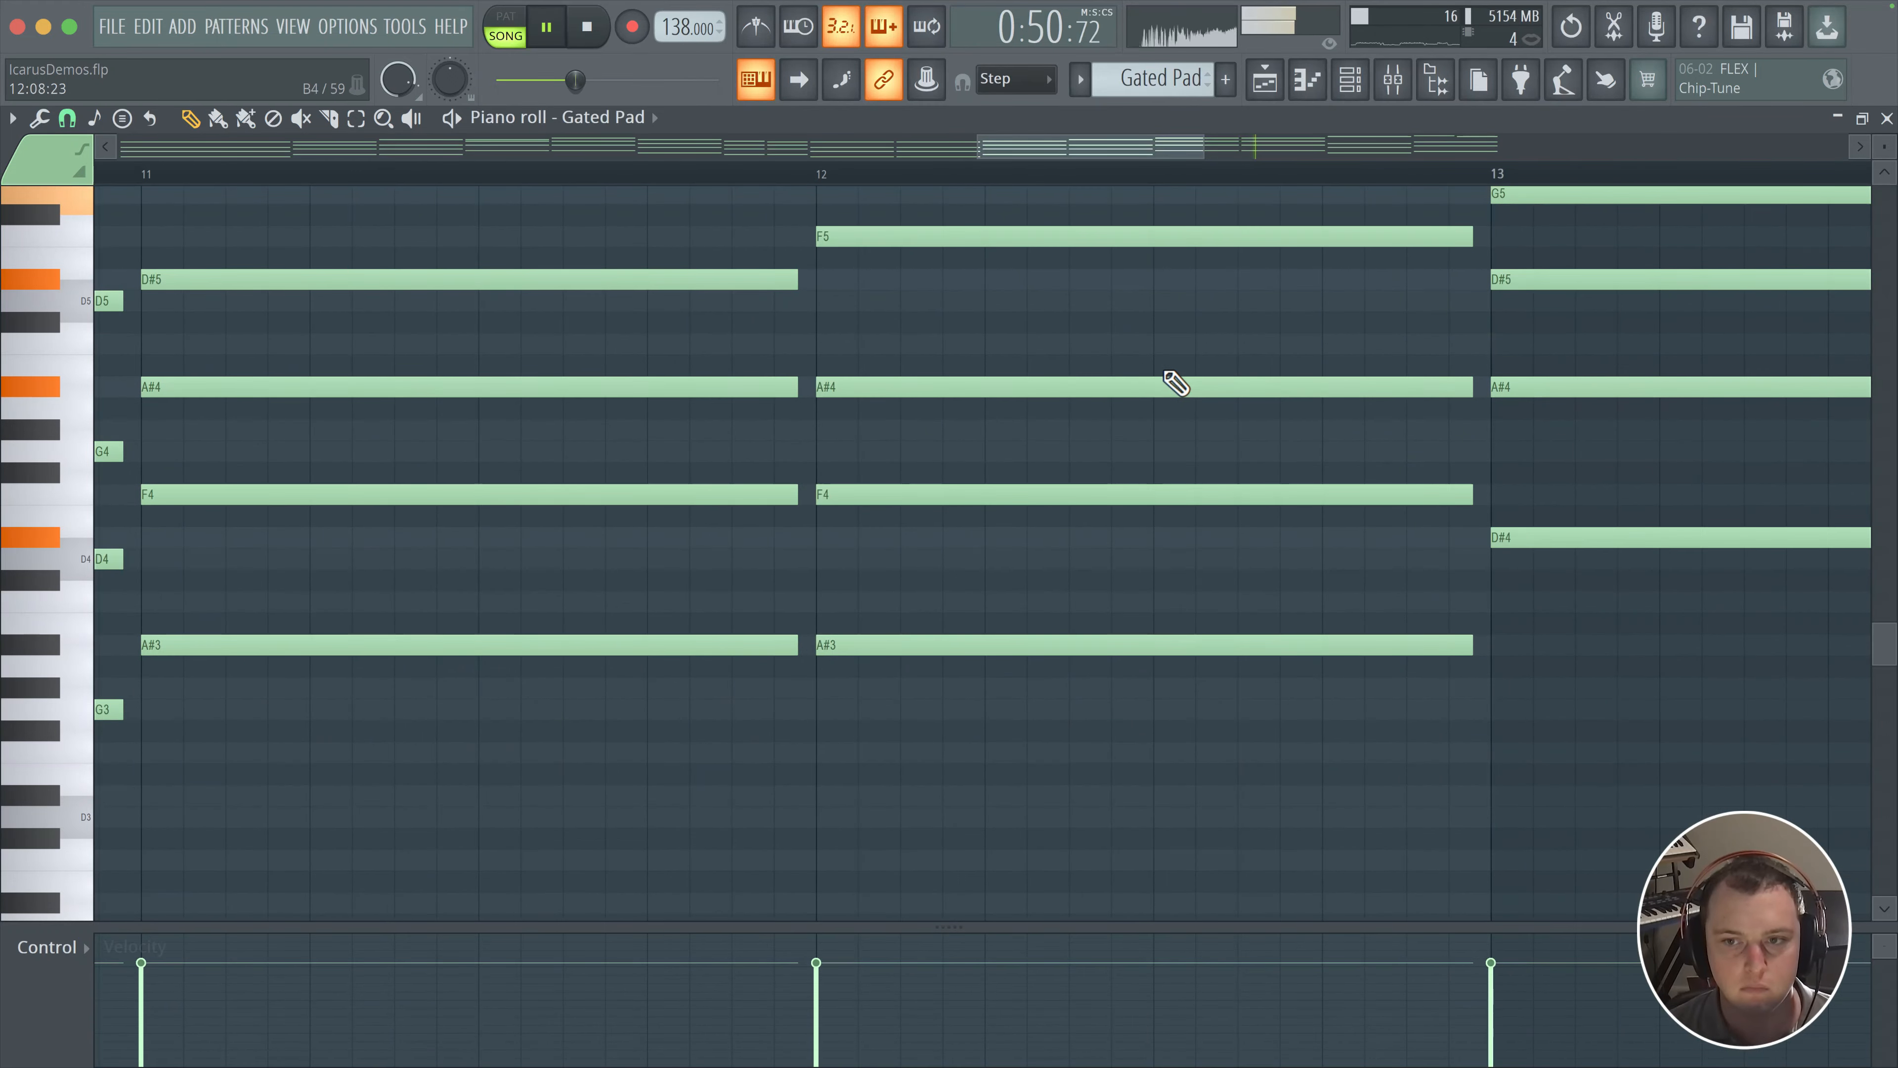
pyautogui.scroll(-7, 1175, 383)
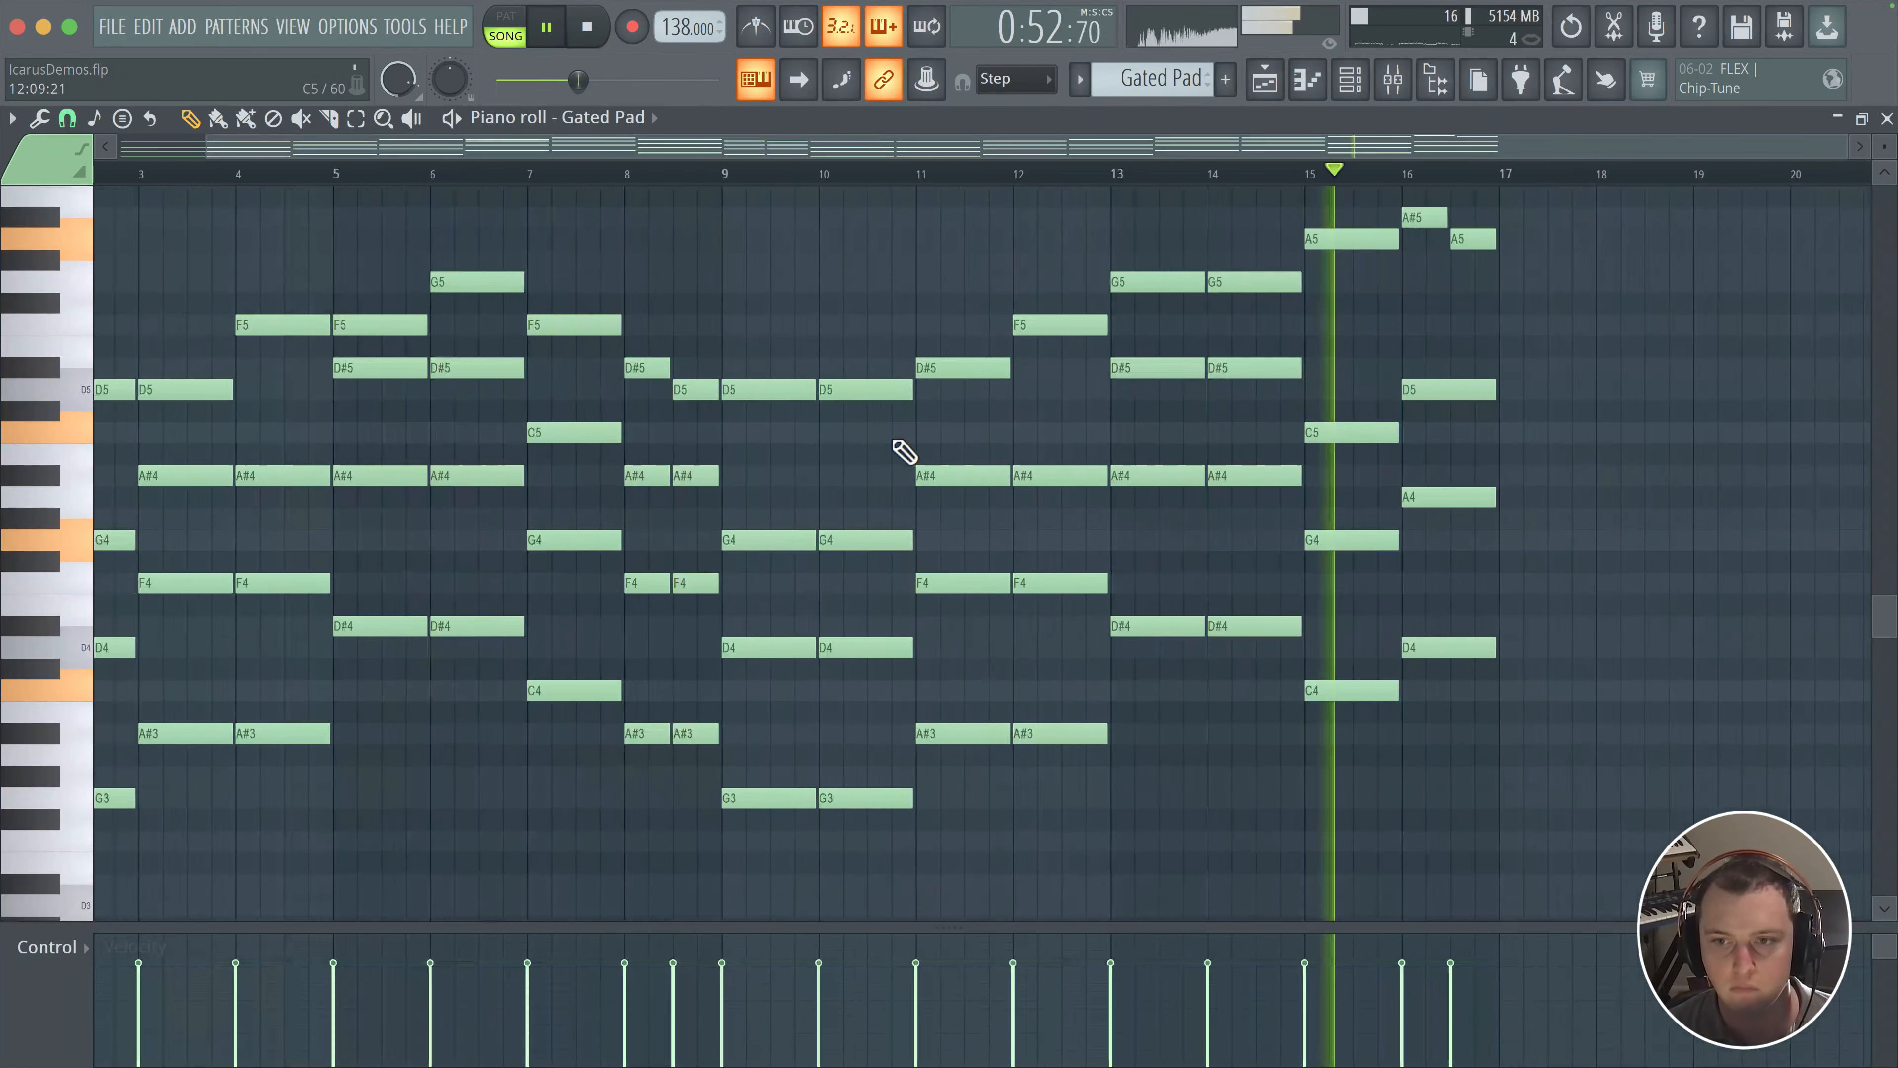
# Step: Open the mixer and toggle the solo state of the Gated Pad track
pyautogui.click(1392, 78)
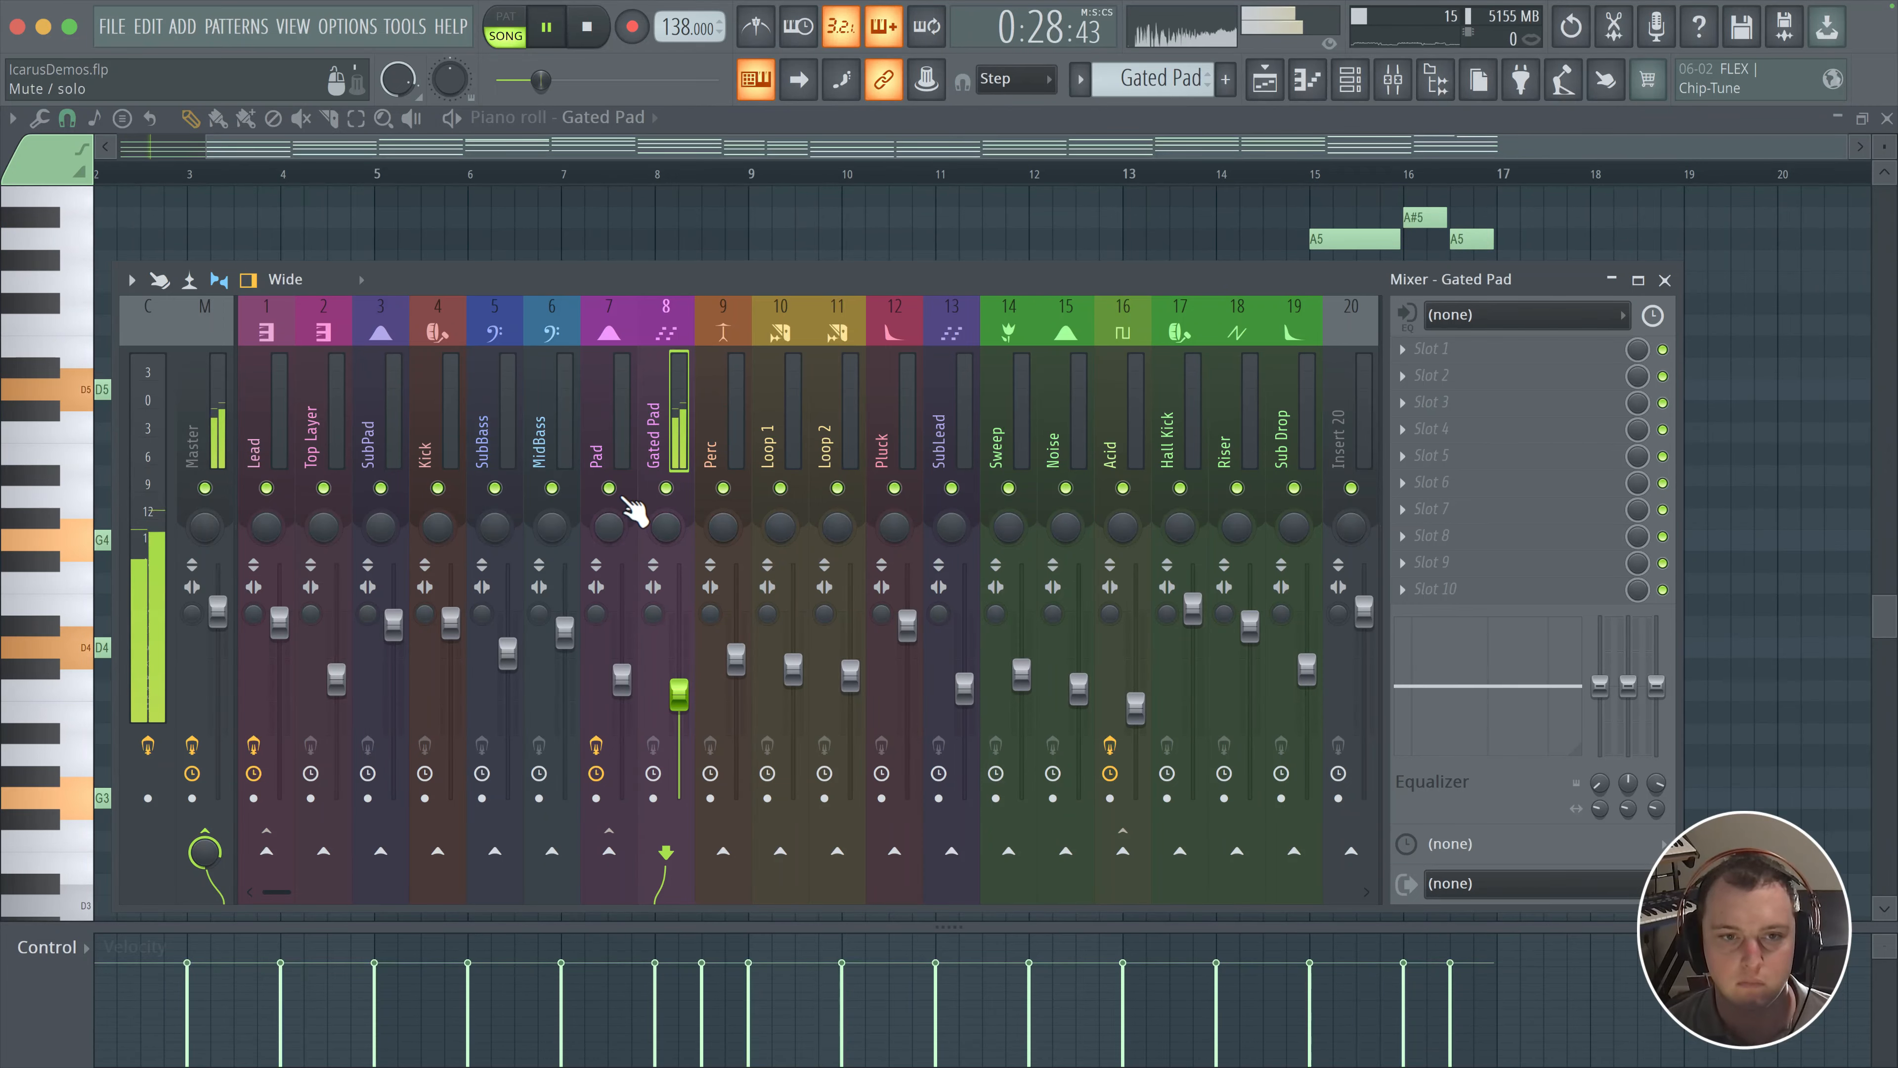
pyautogui.rightClick(657, 490)
pyautogui.press('Escape')
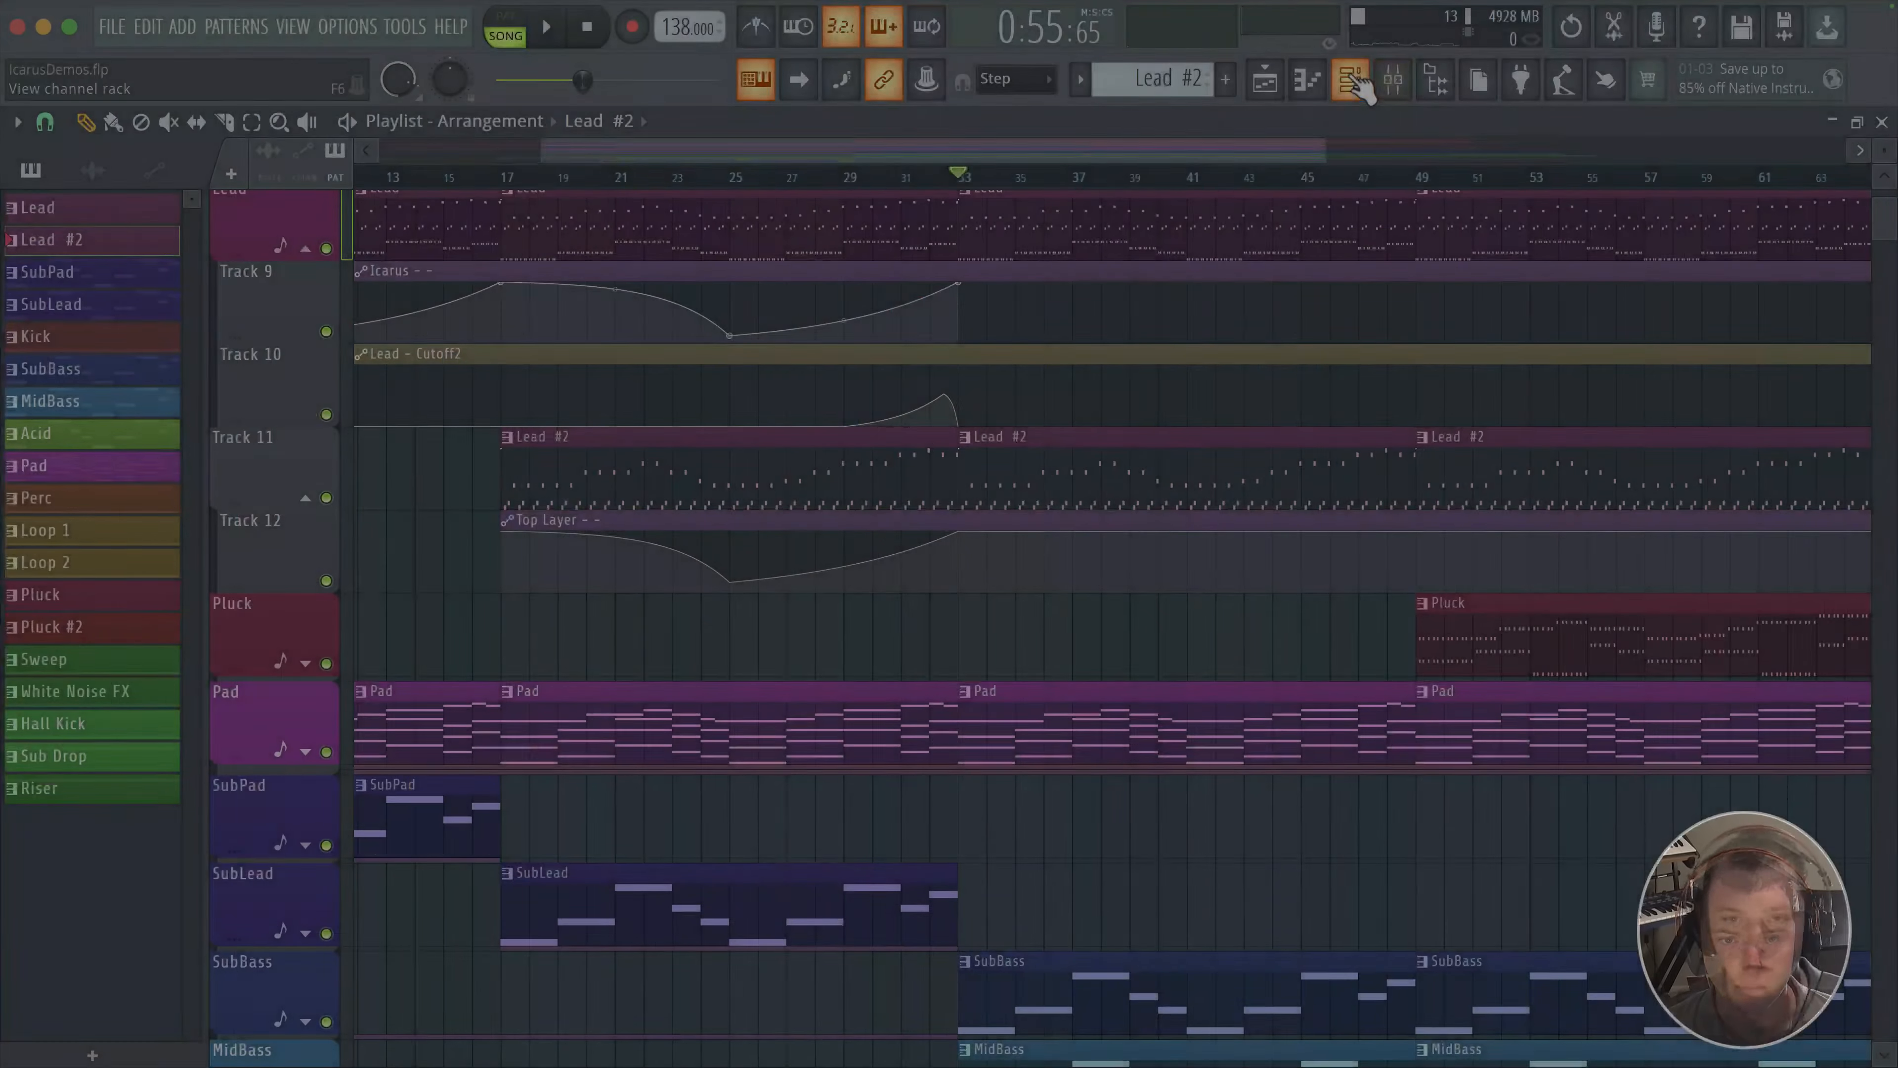
# Step: Clone the Init synth channel in the channel rack and close the clone's plugin window
pyautogui.click(1354, 76)
pyautogui.rightClick(763, 883)
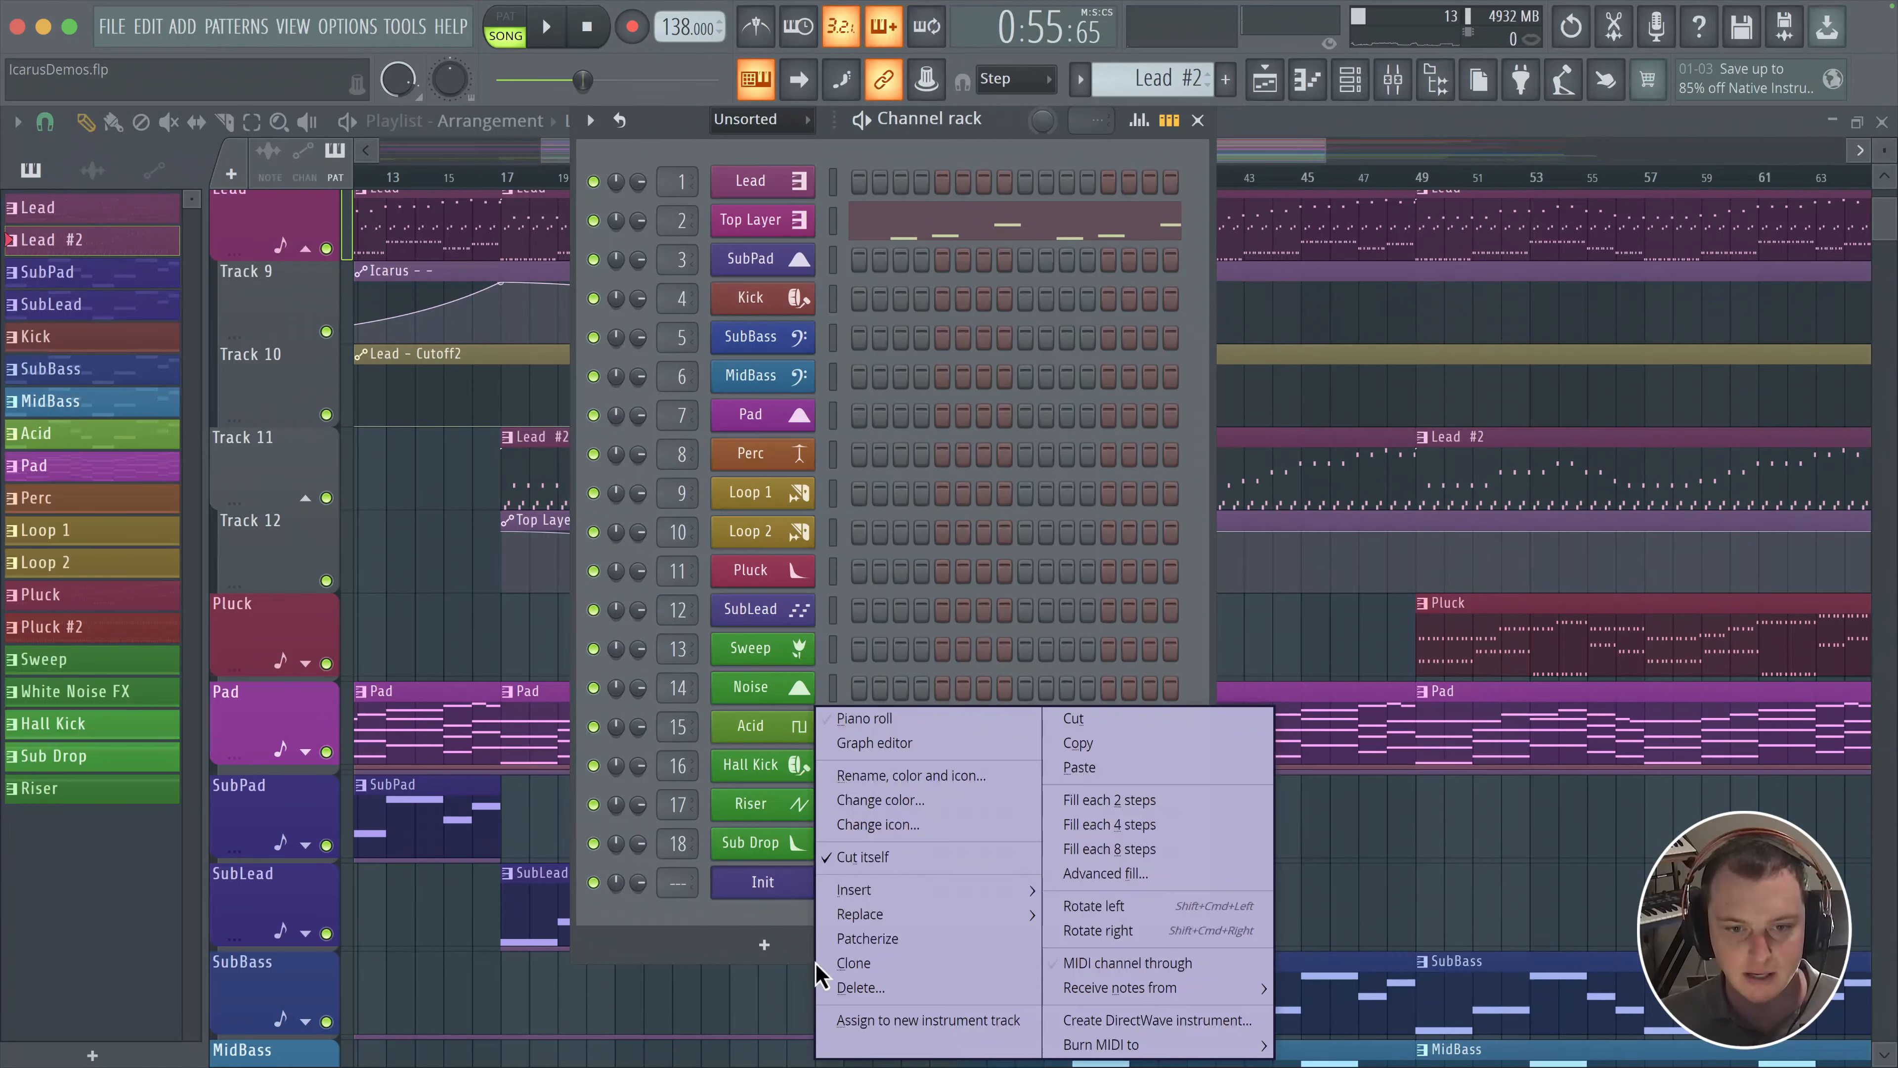
pyautogui.click(856, 963)
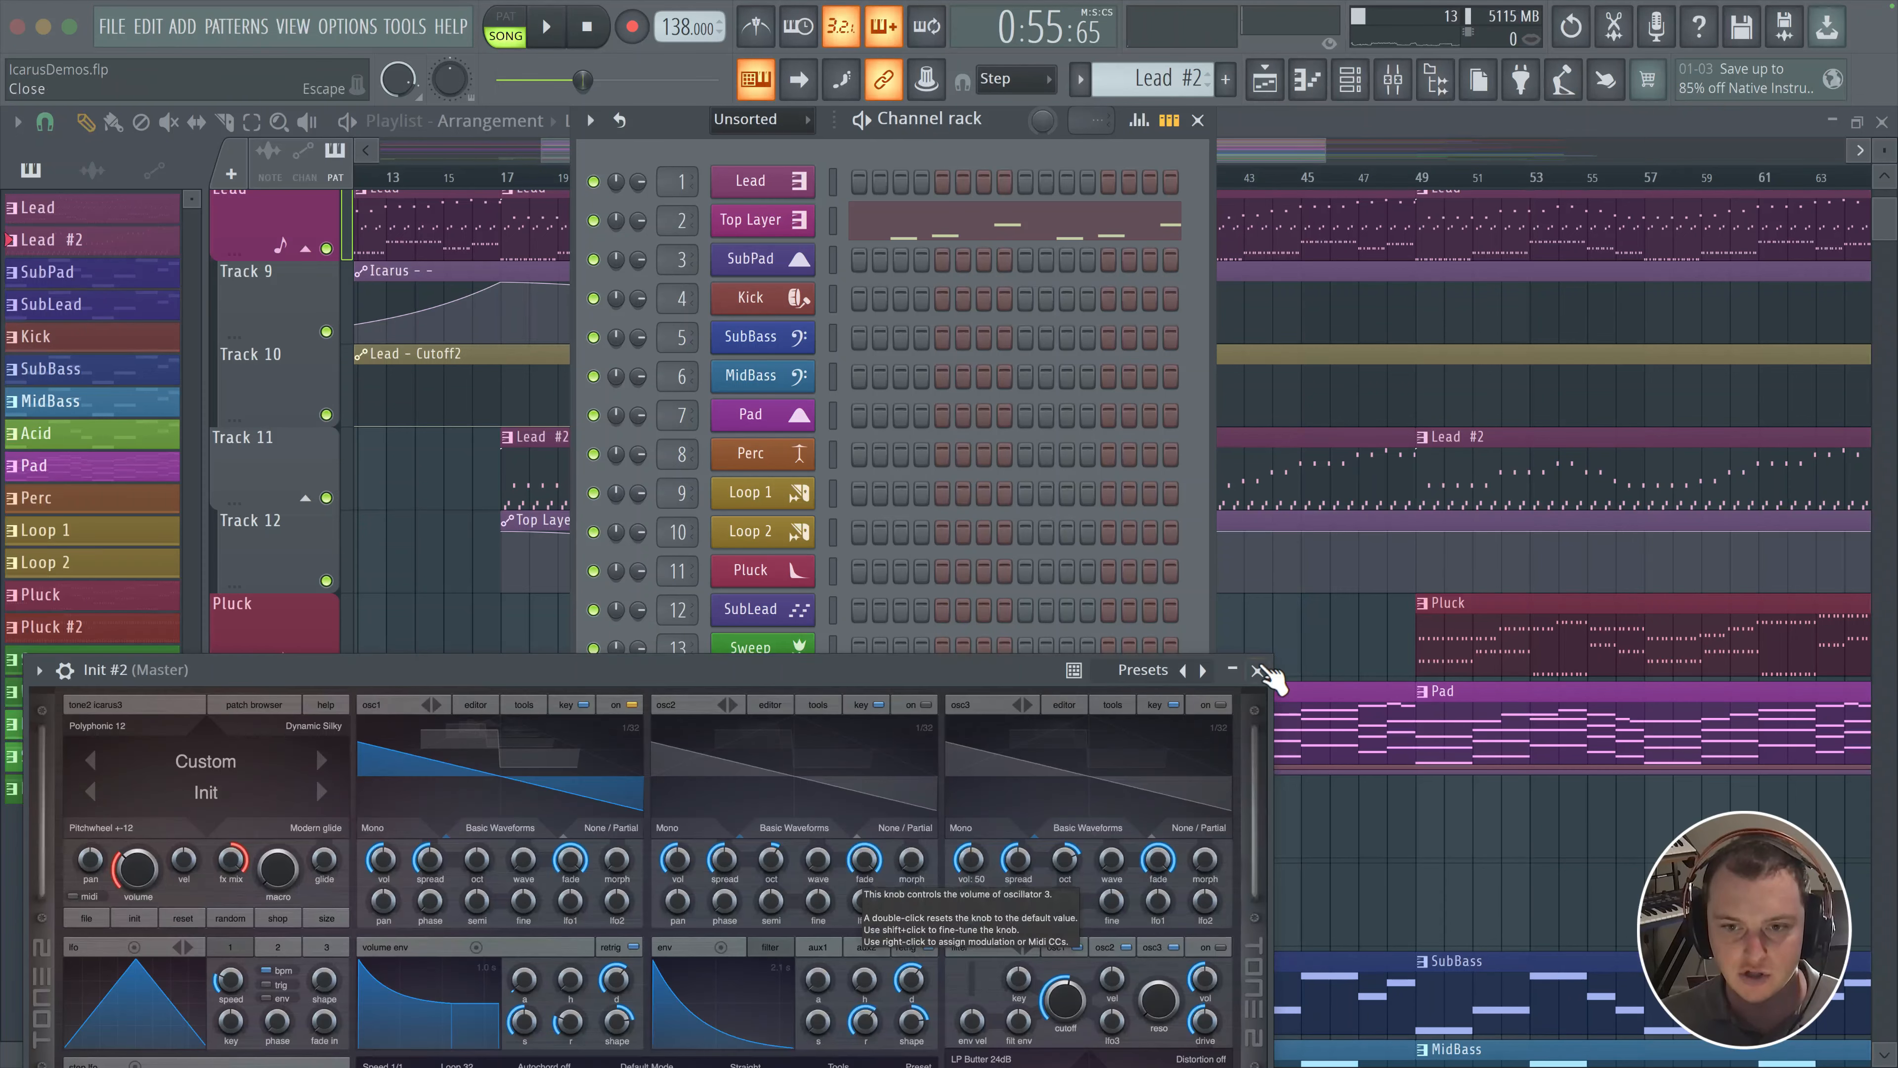
pyautogui.click(1269, 668)
# Step: Open the Init synth and set oscillator 1 to HyperStereo 8 with a detune spread of about 48
pyautogui.click(764, 883)
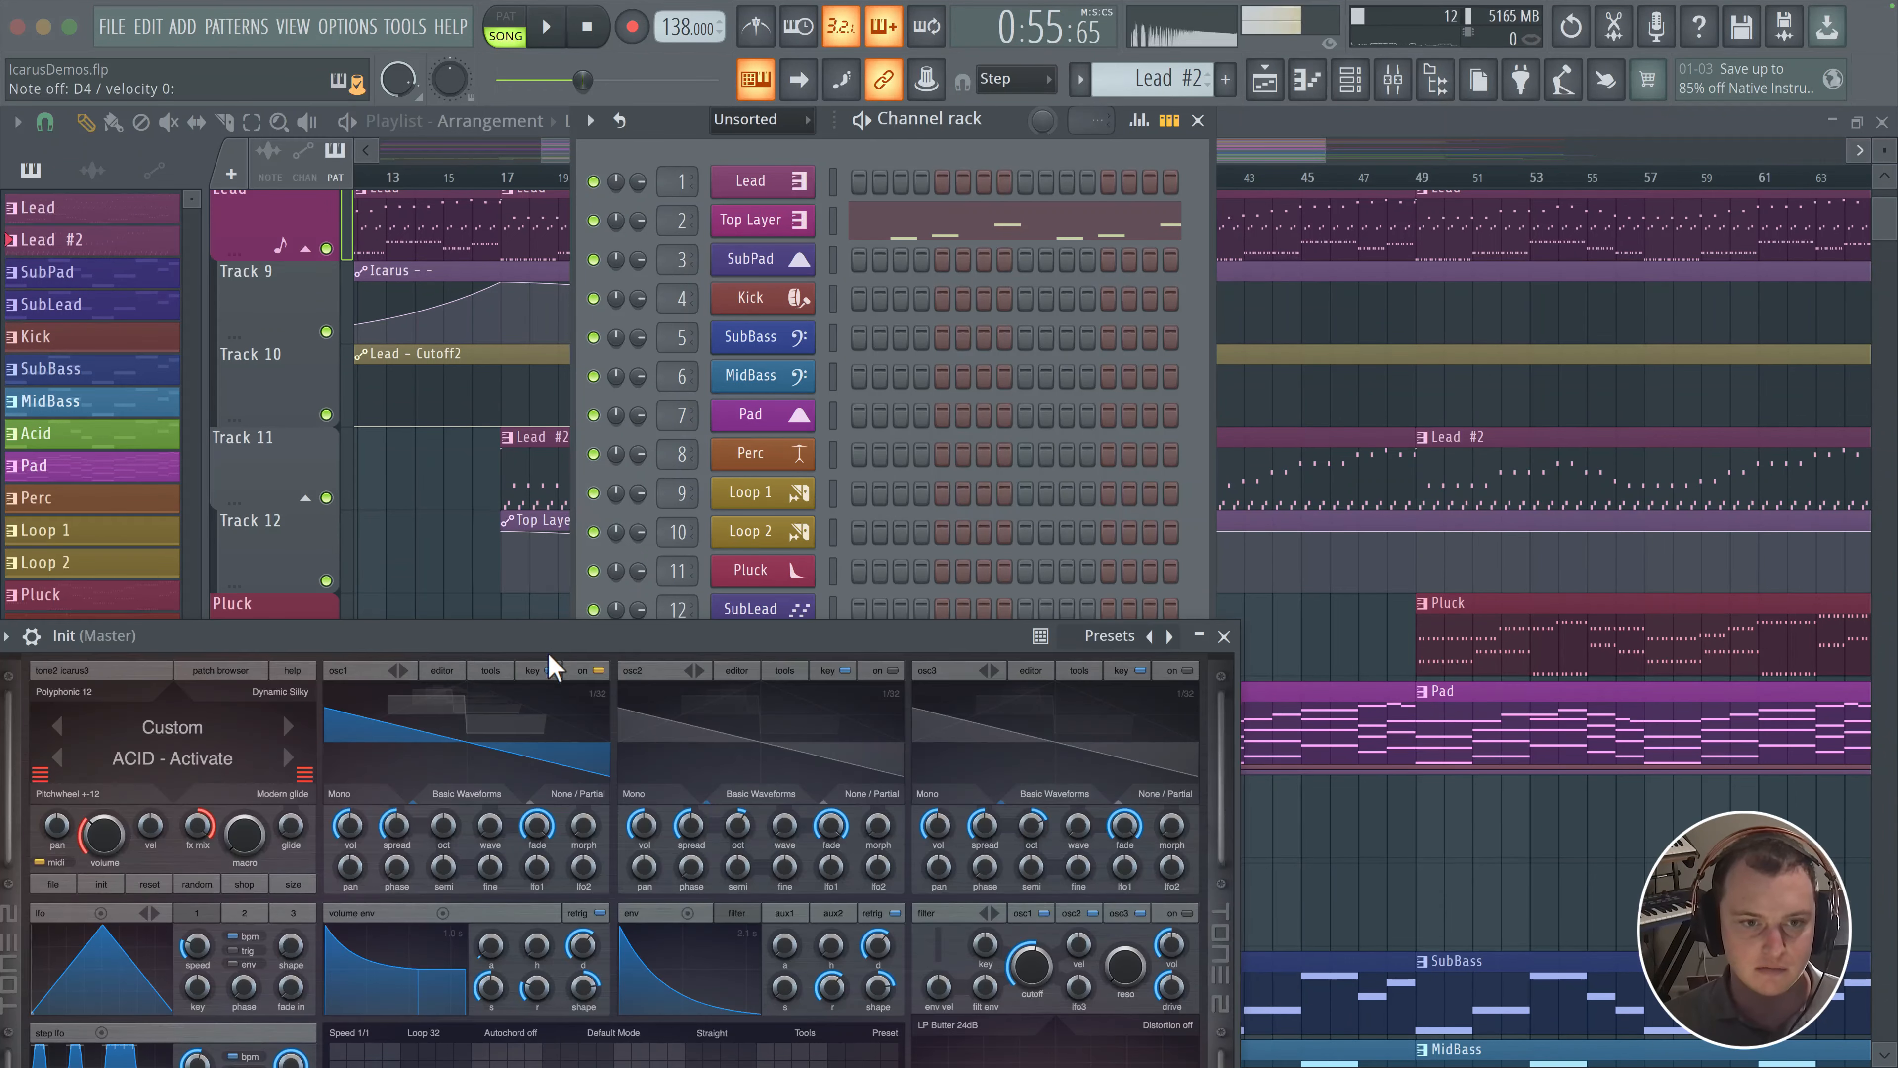
pyautogui.moveTo(553, 657); pyautogui.dragTo(710, 212)
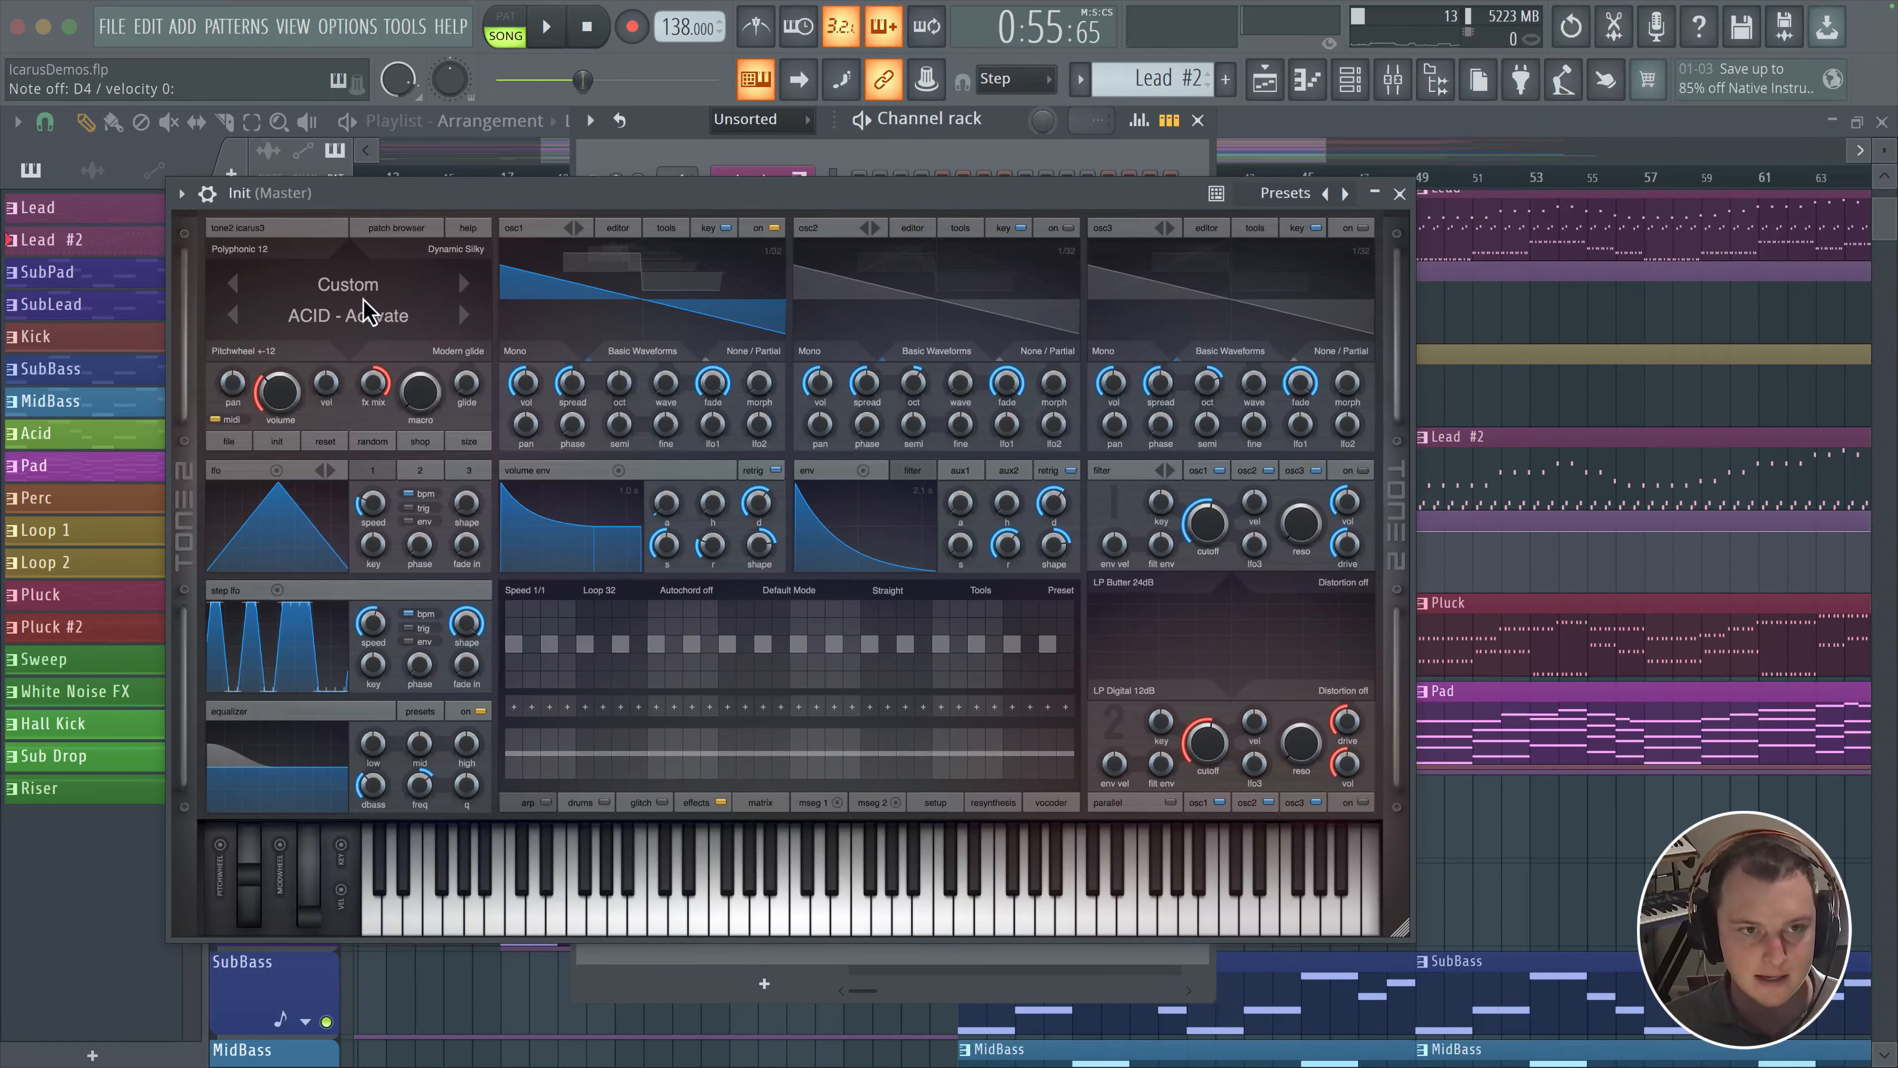
pyautogui.click(526, 356)
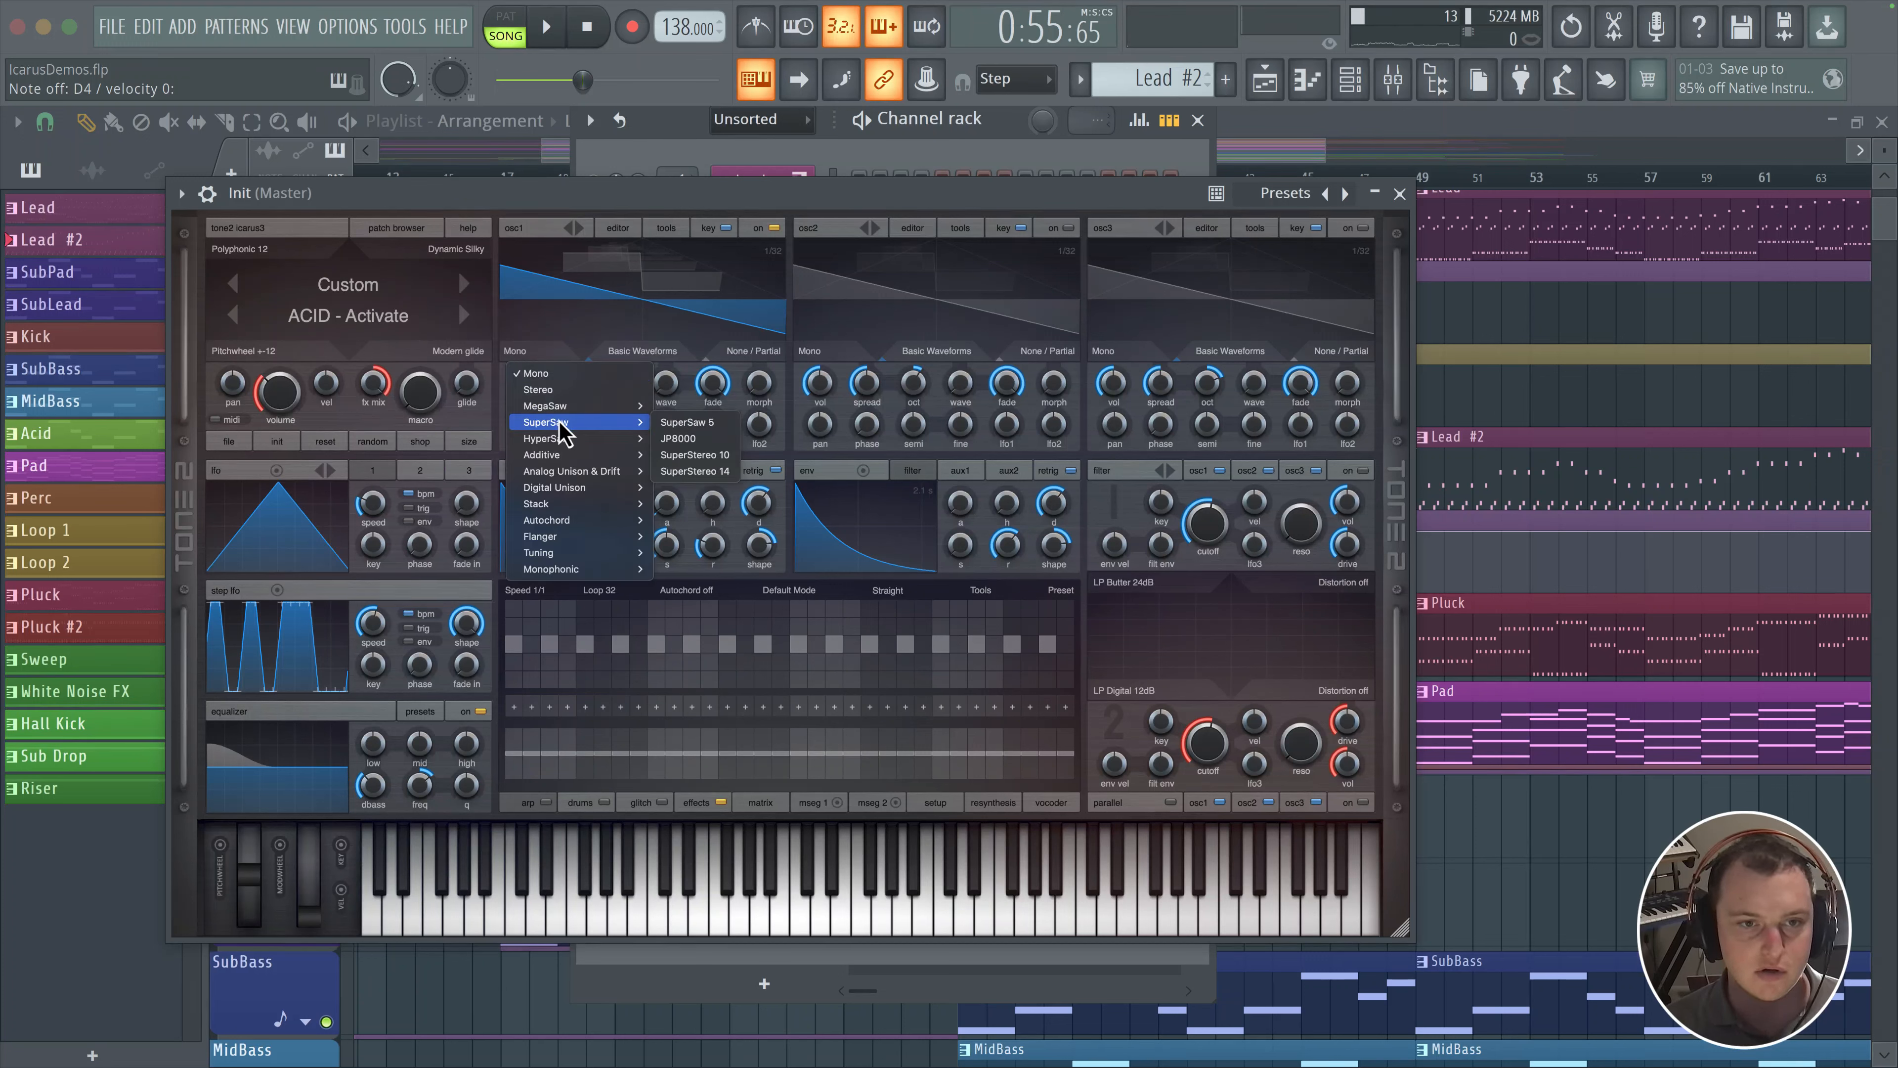
pyautogui.moveTo(561, 438)
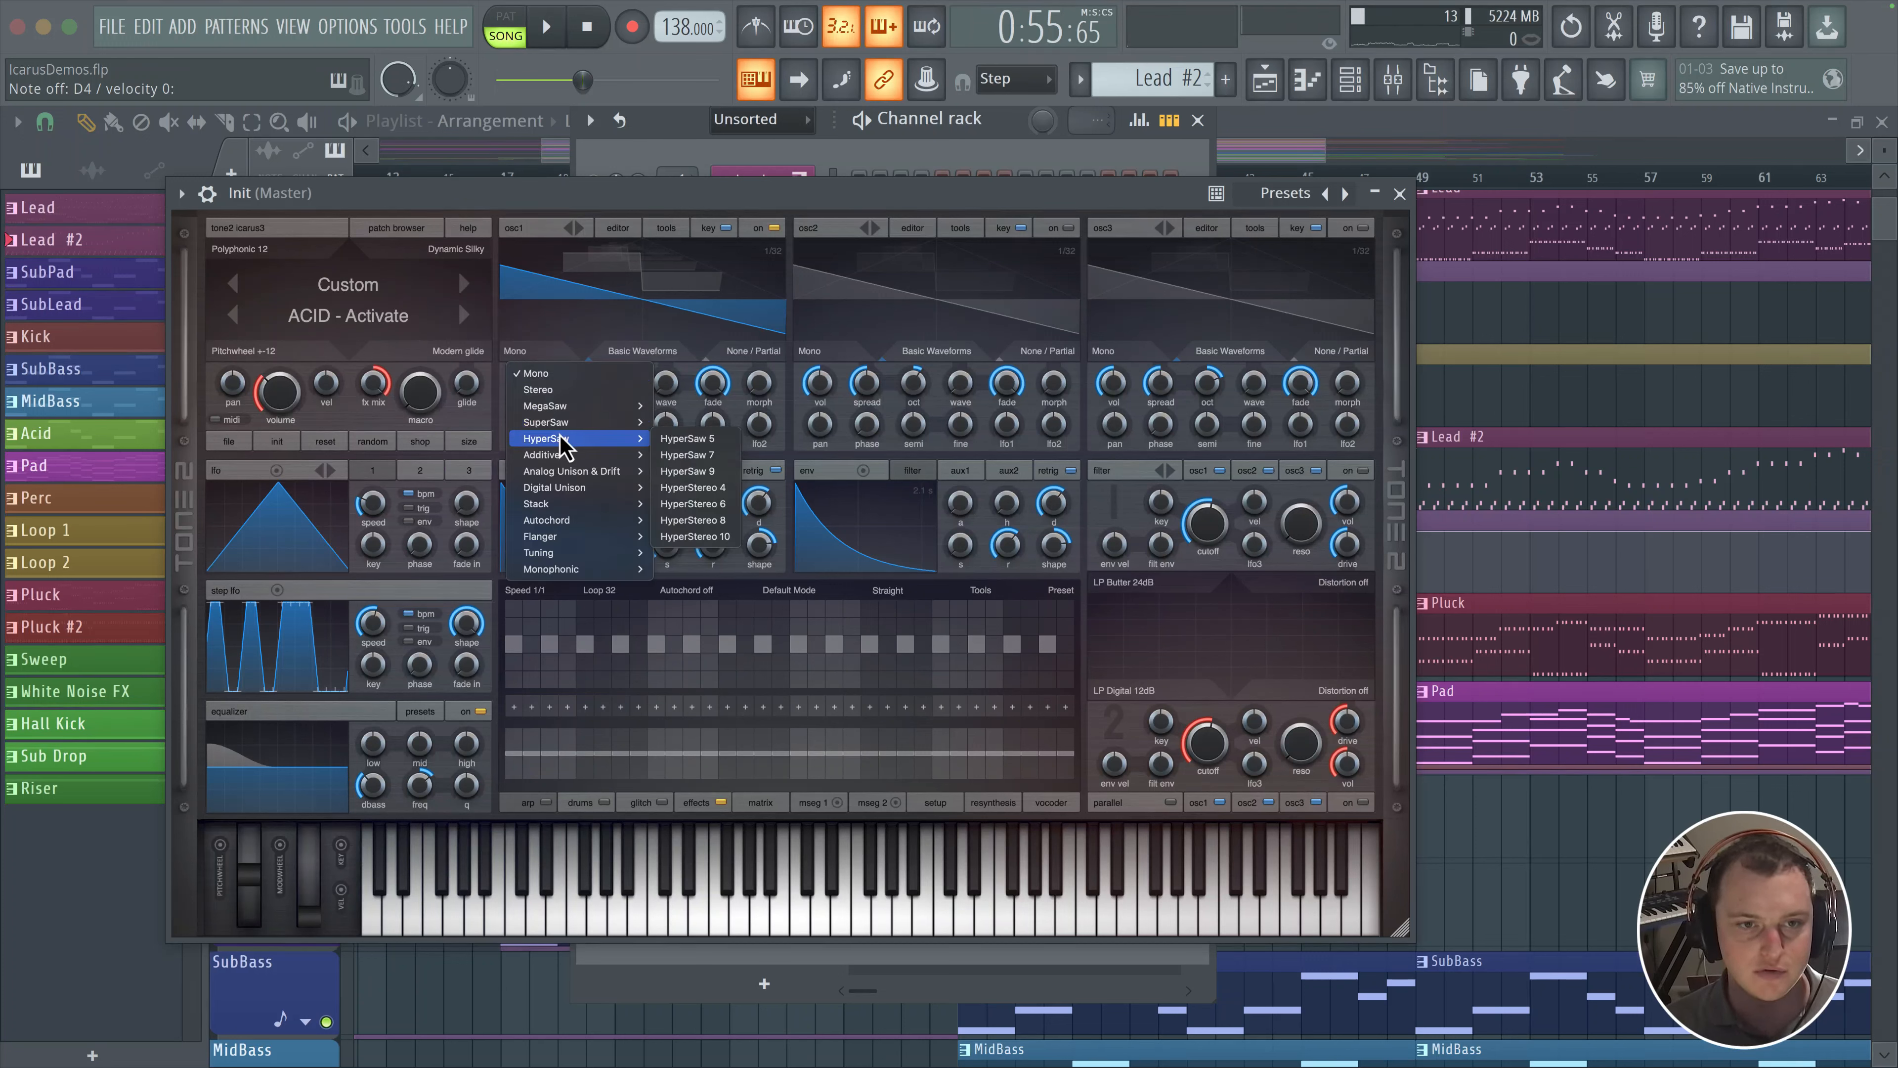
pyautogui.click(702, 523)
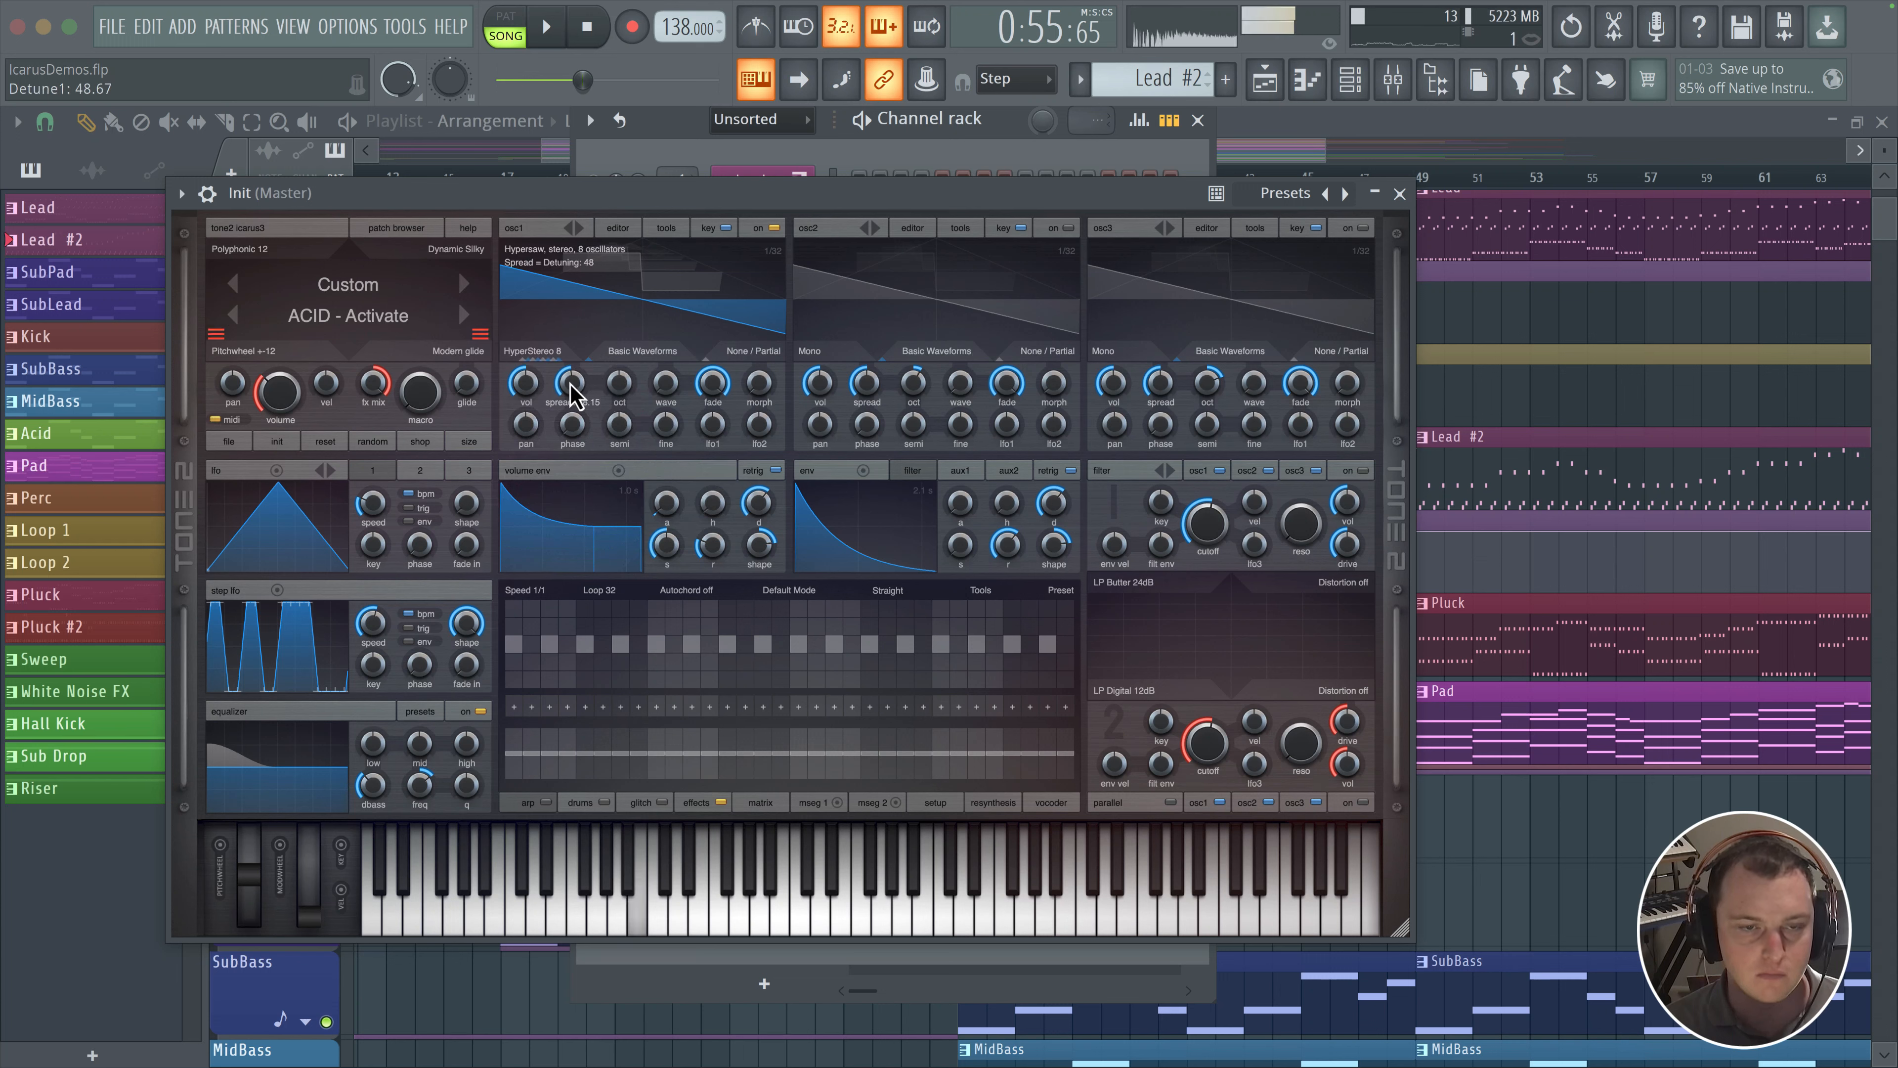
# Step: Raise the volume envelope's sustain to 100, turn down the equalizer's dbase control, and close the synth
pyautogui.moveTo(666, 544); pyautogui.dragTo(666, 516)
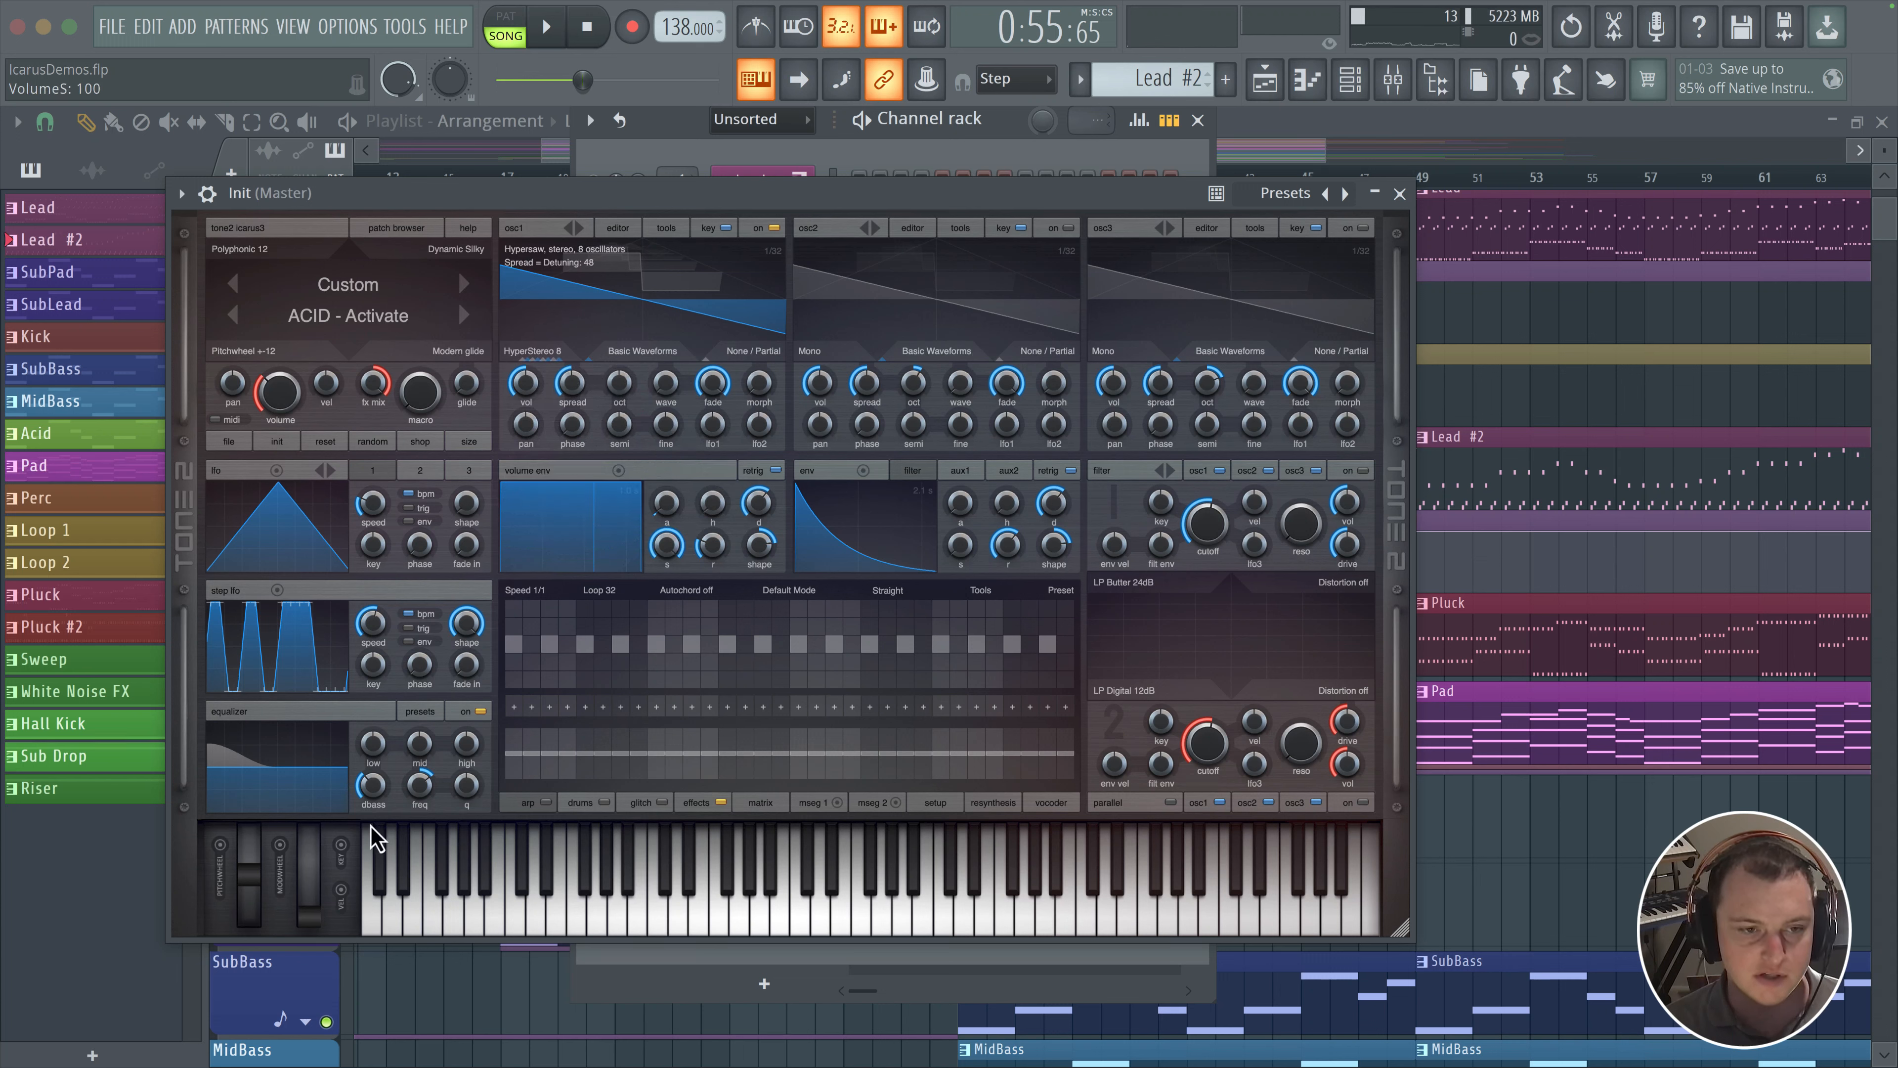
pyautogui.moveTo(368, 776); pyautogui.dragTo(353, 862)
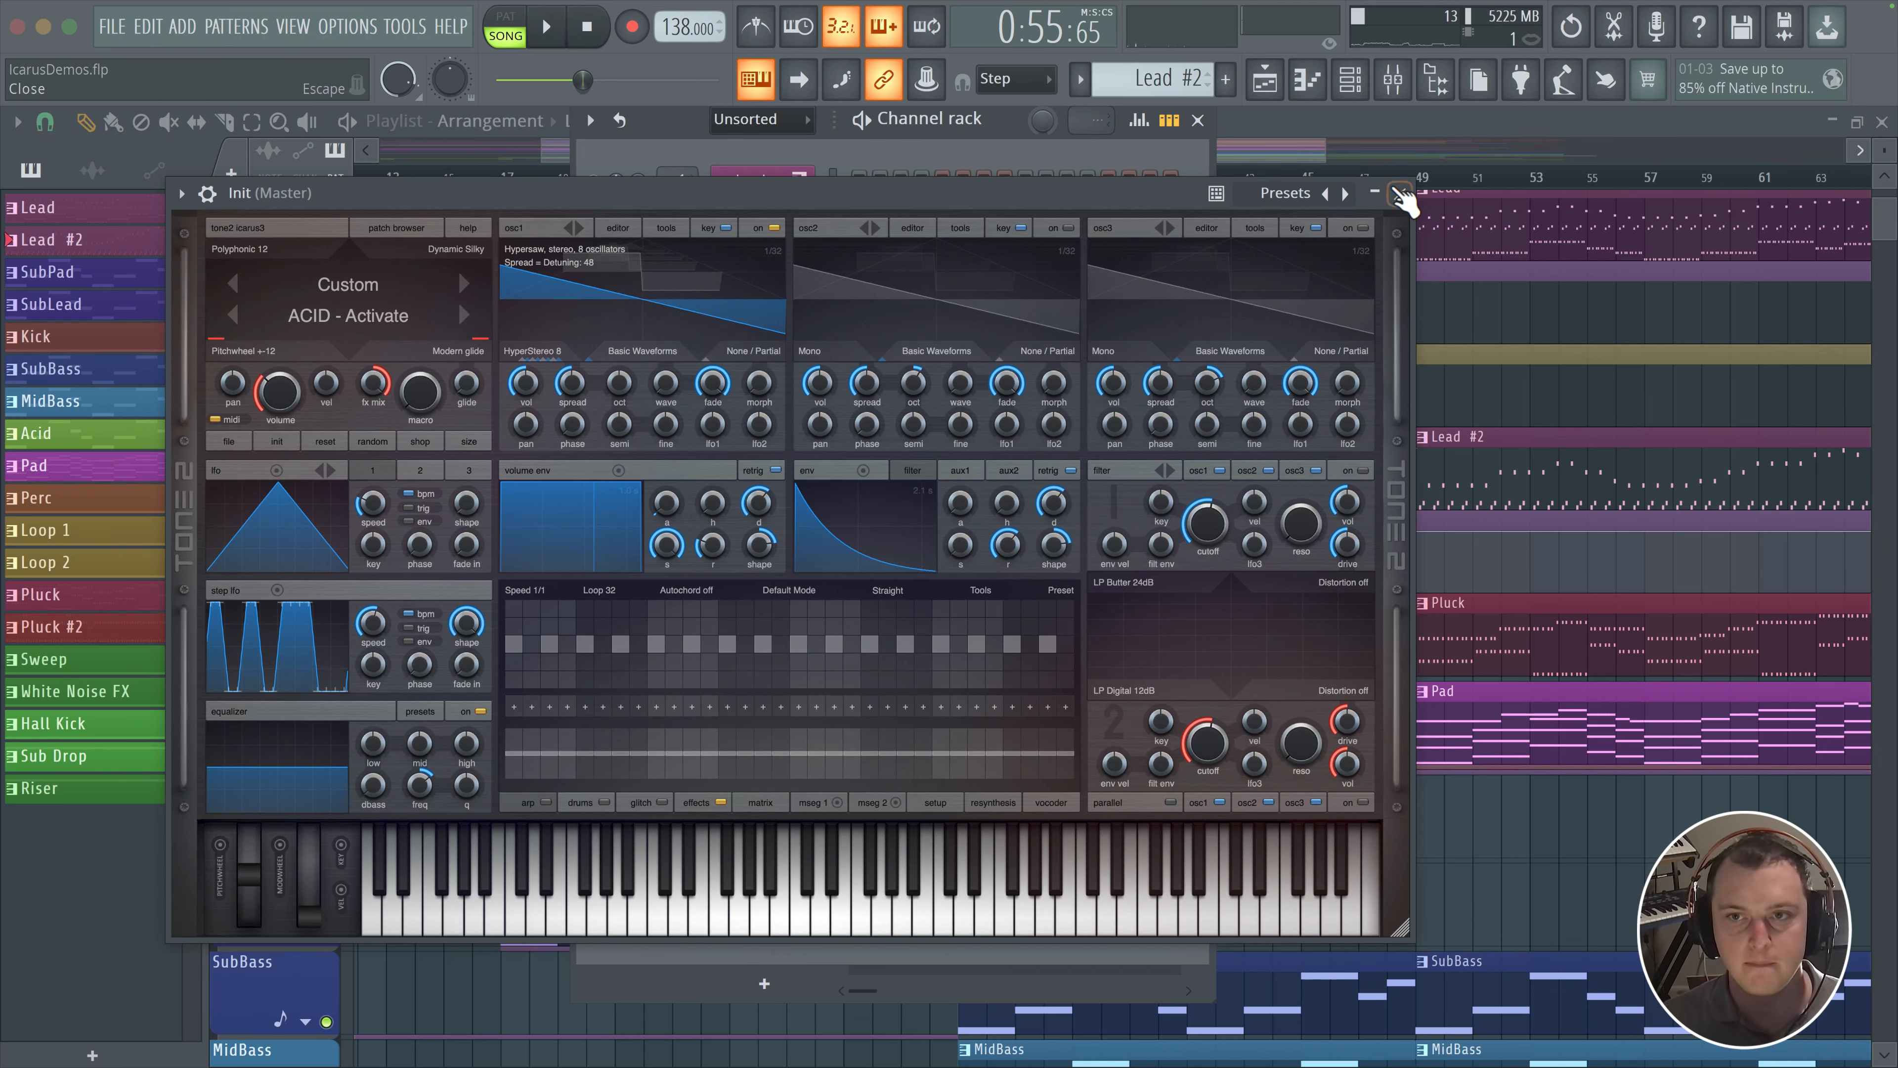
pyautogui.click(1401, 192)
# Step: Select the Pad clip at bar 33 in the playlist and check which channel holds its notes
pyautogui.click(1272, 146)
pyautogui.moveTo(1181, 468); pyautogui.dragTo(952, 415)
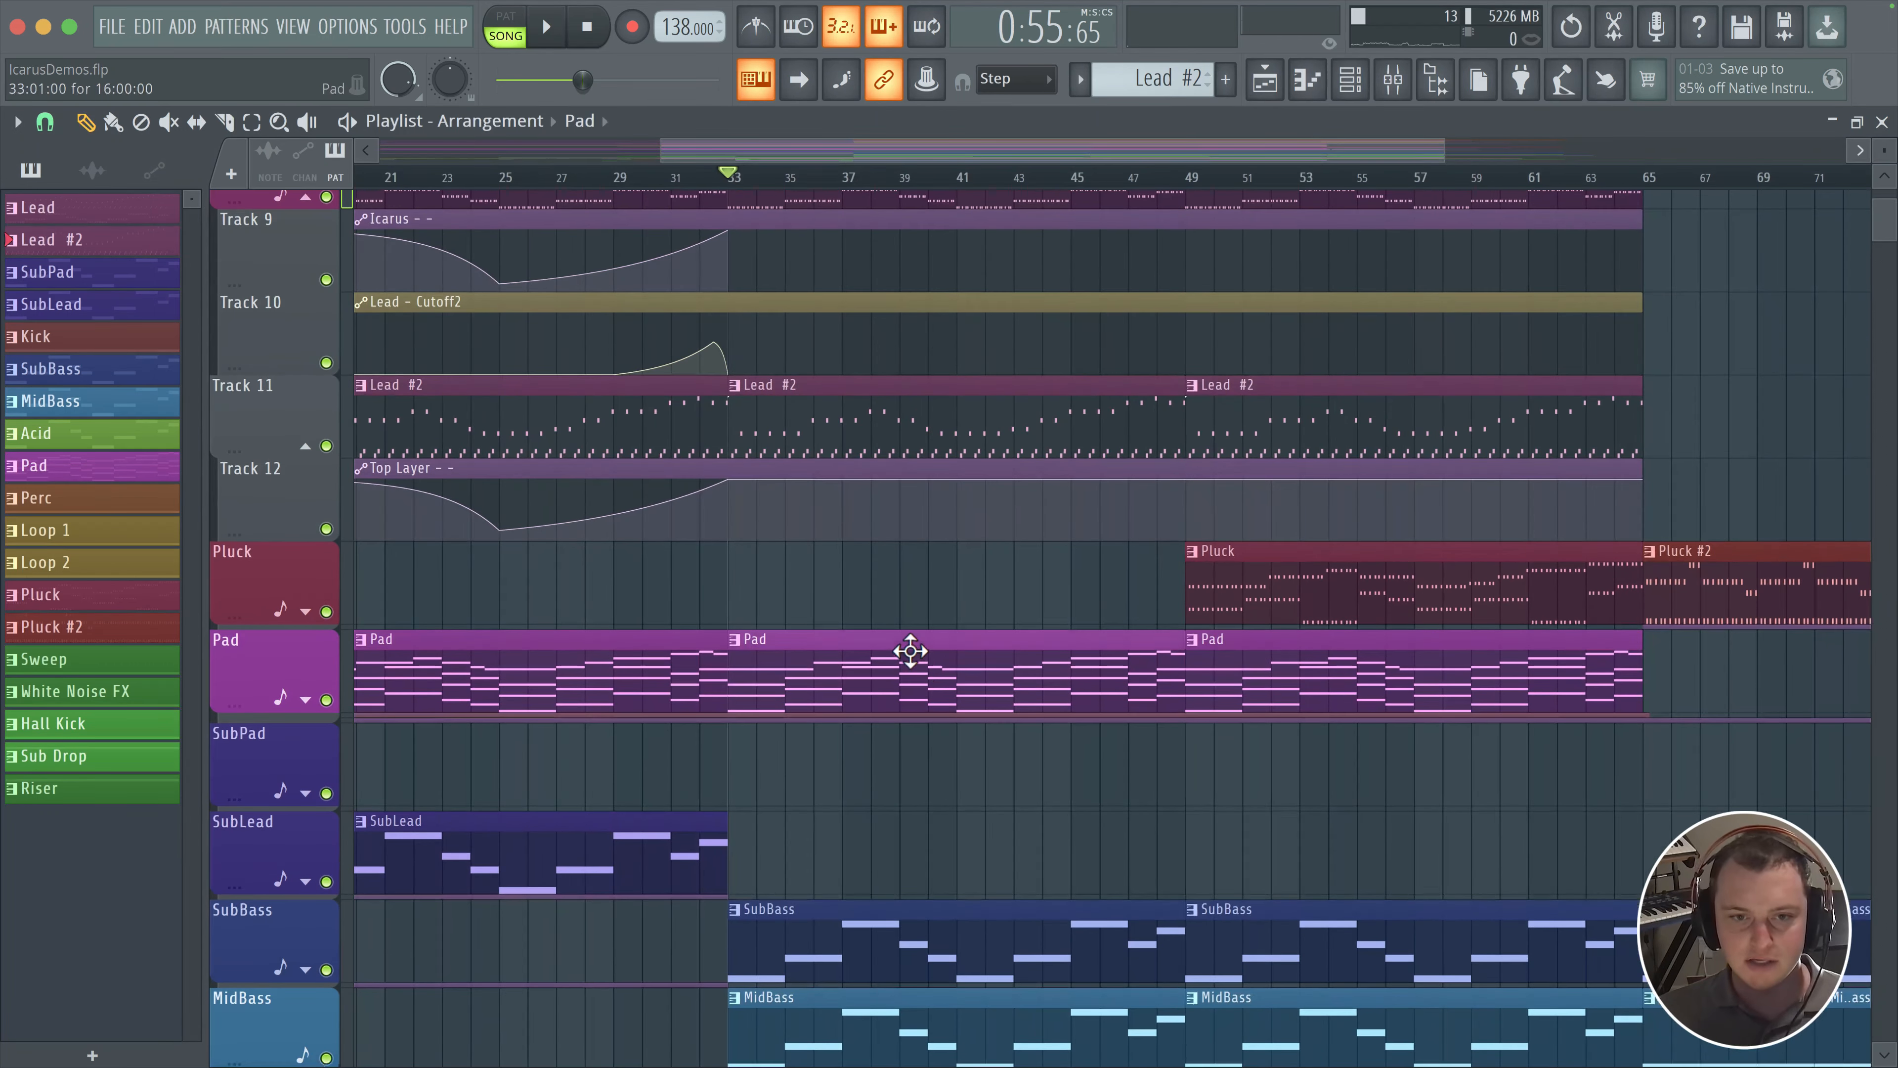
pyautogui.click(911, 650)
pyautogui.click(1350, 79)
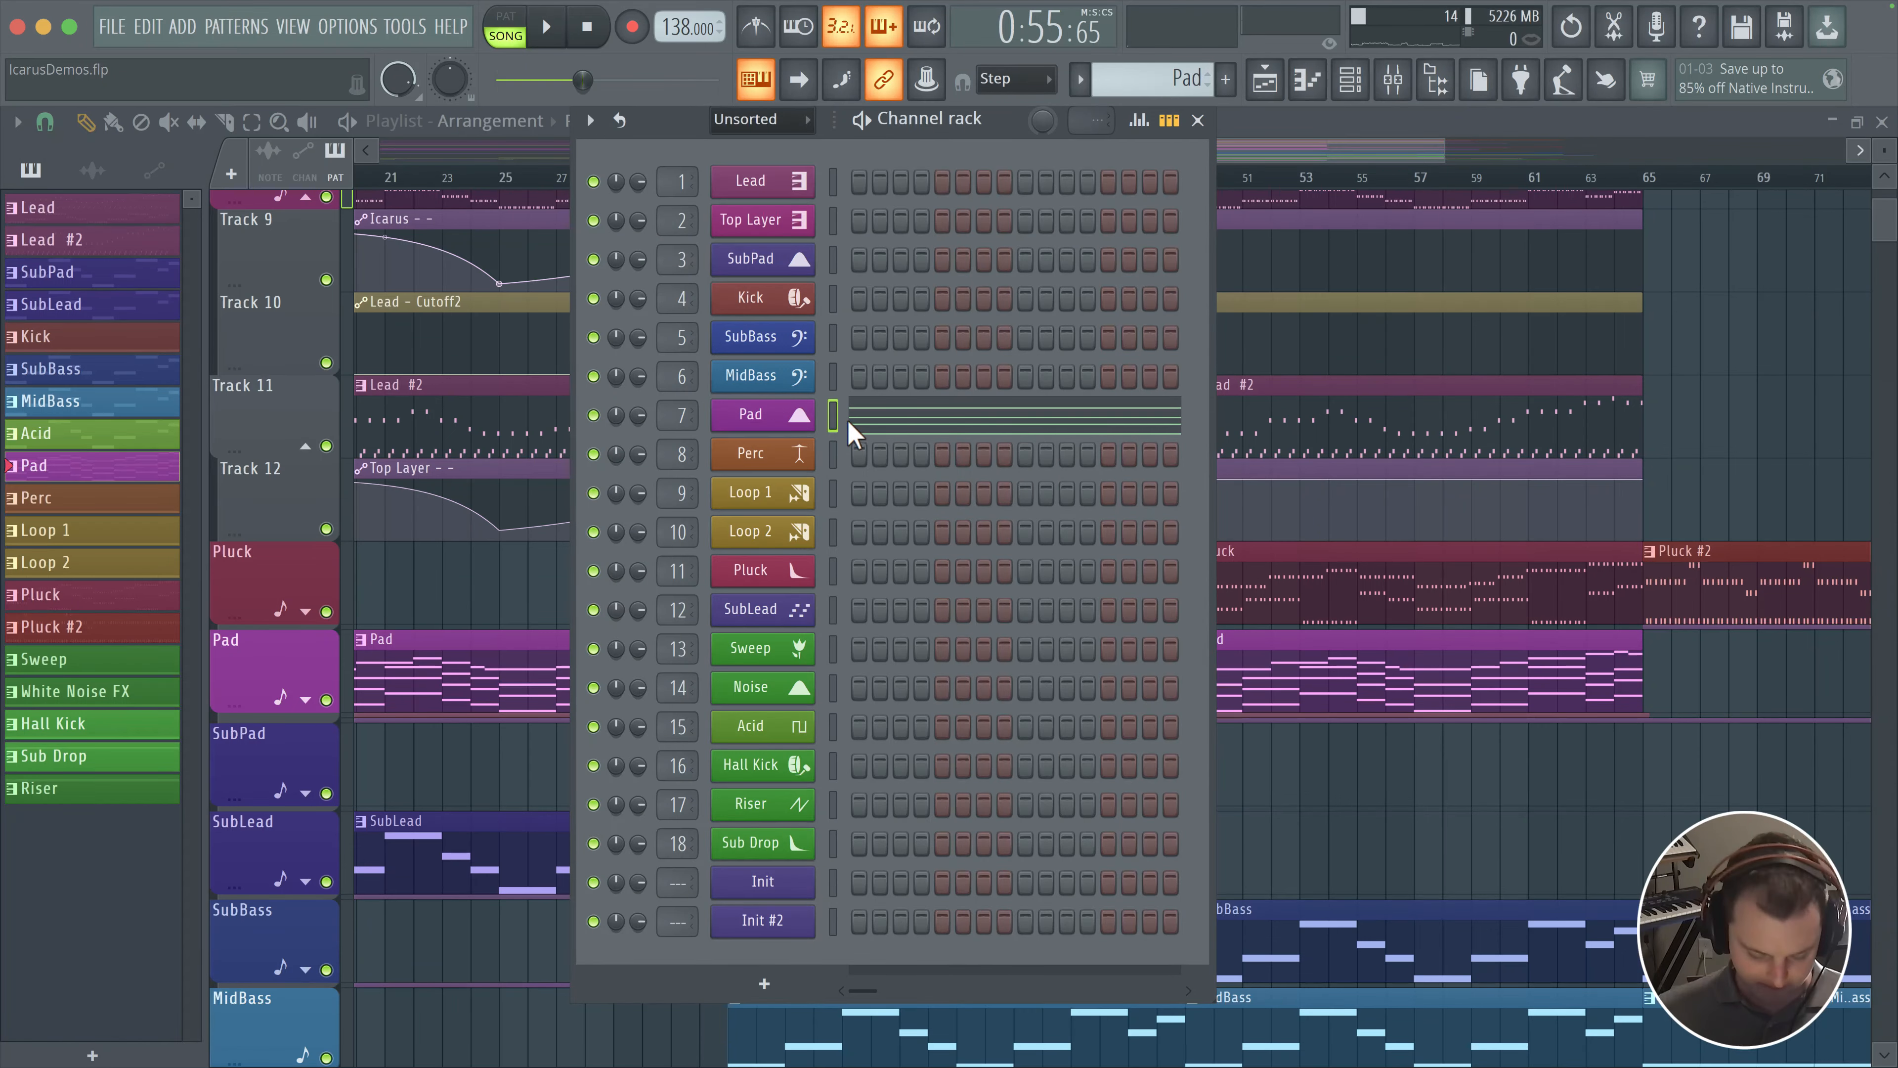
pyautogui.click(1397, 410)
pyautogui.scroll(-2, 1577, 500)
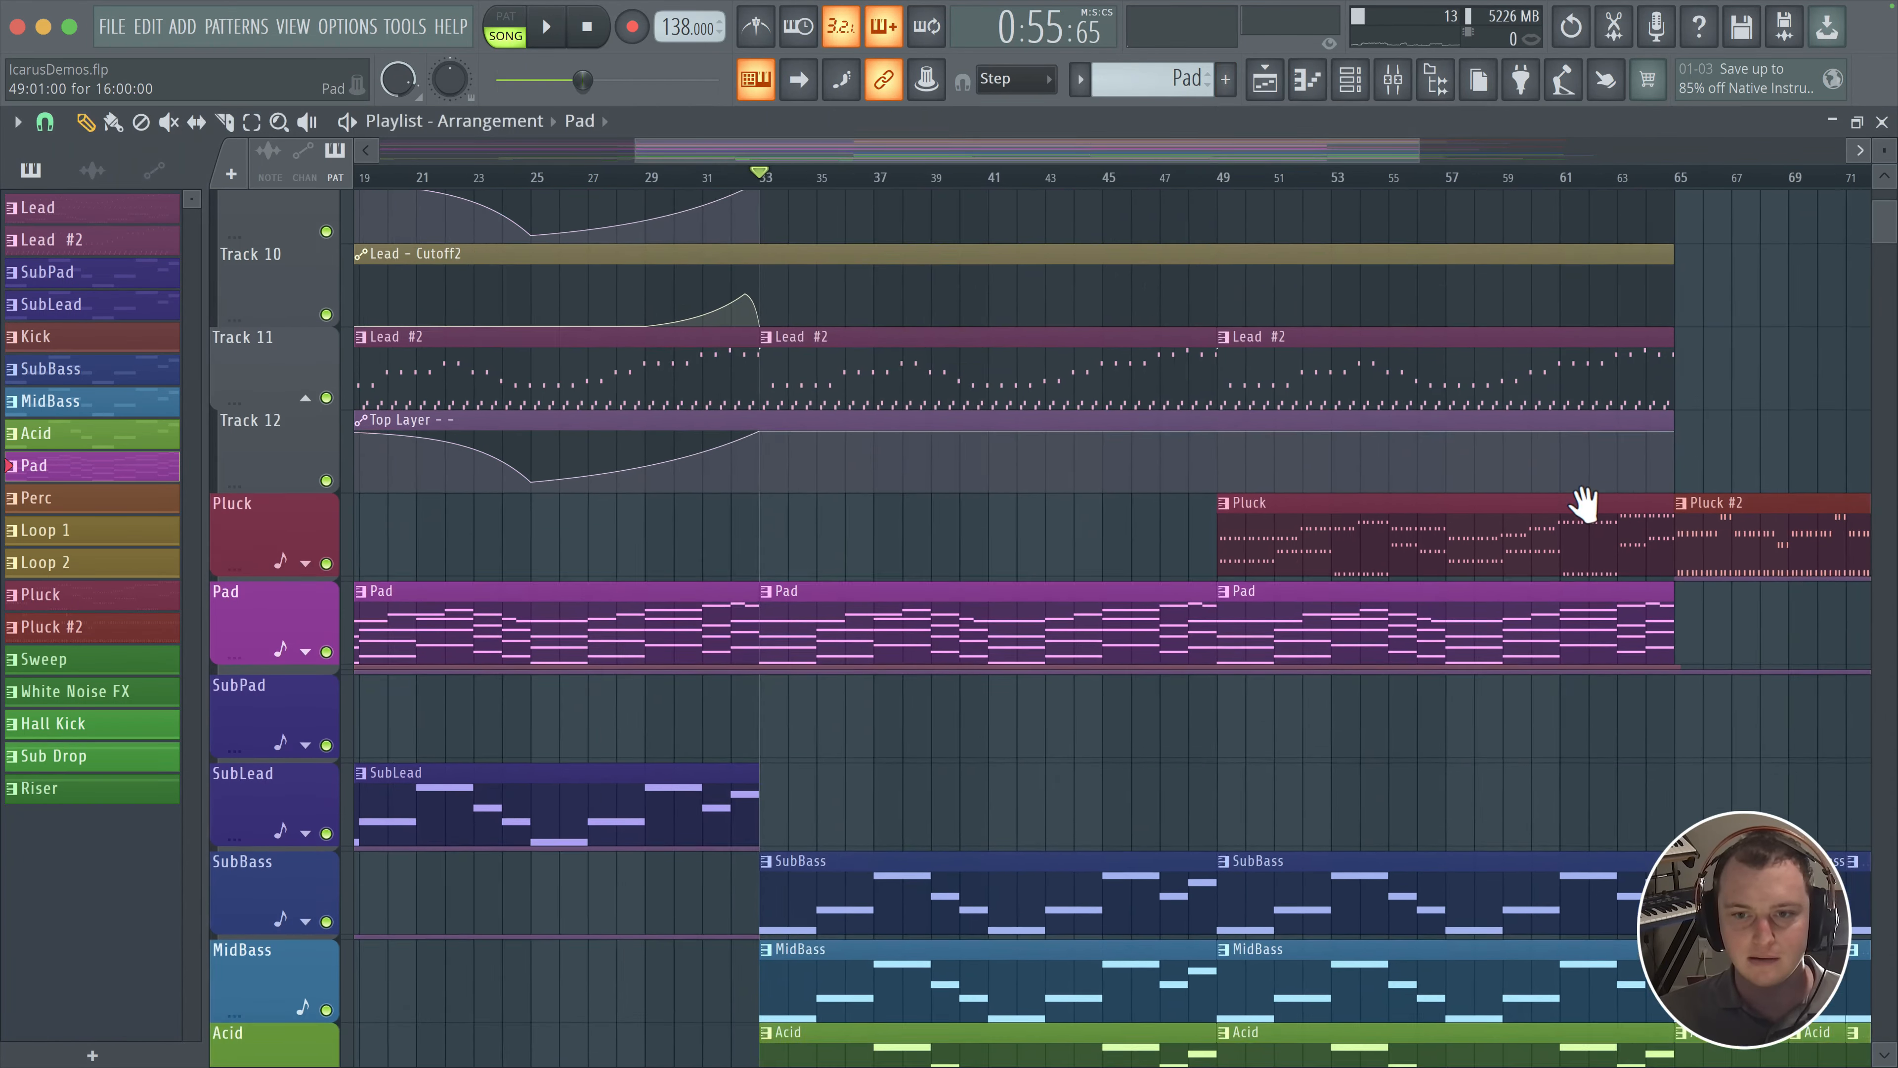
# Step: Insert a playlist track between Pad and SubPad and place a Pad clip on it at bar 33
pyautogui.rightClick(233, 622)
pyautogui.click(307, 938)
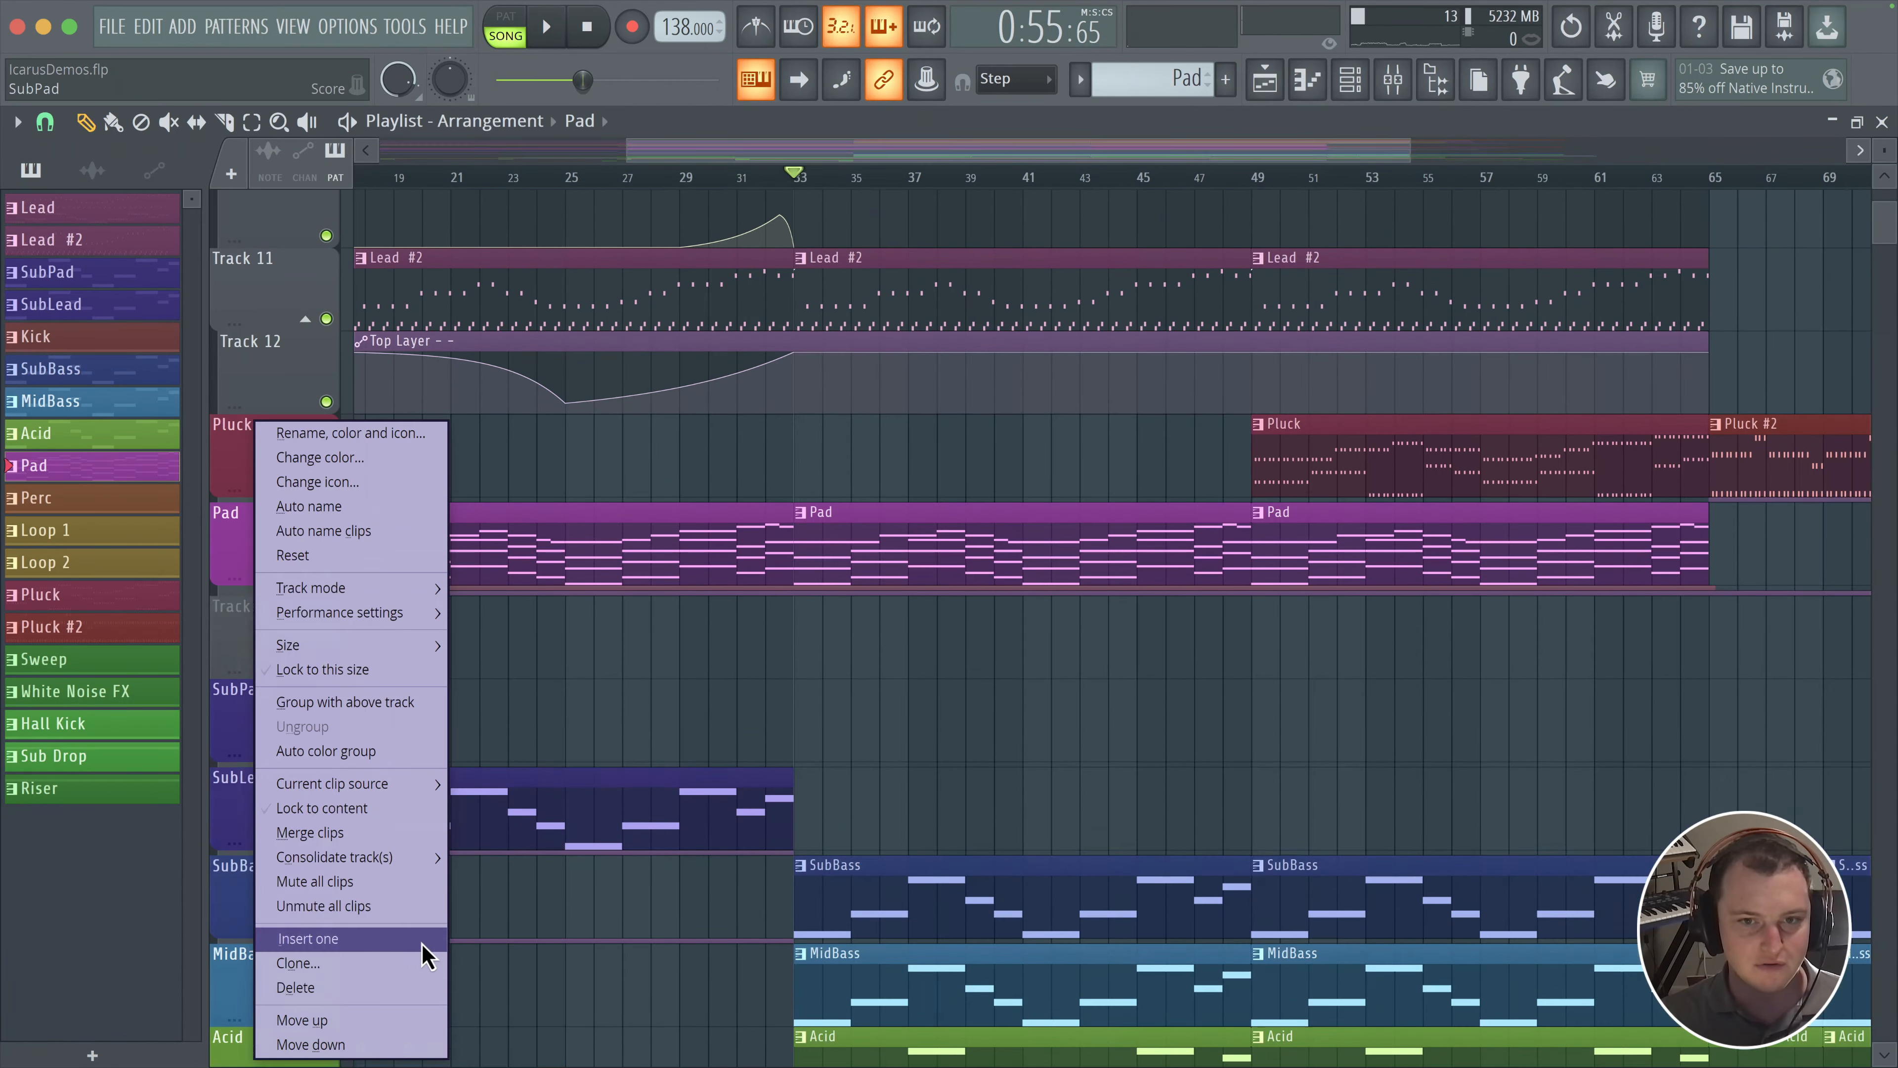
pyautogui.moveTo(935, 707); pyautogui.dragTo(894, 704)
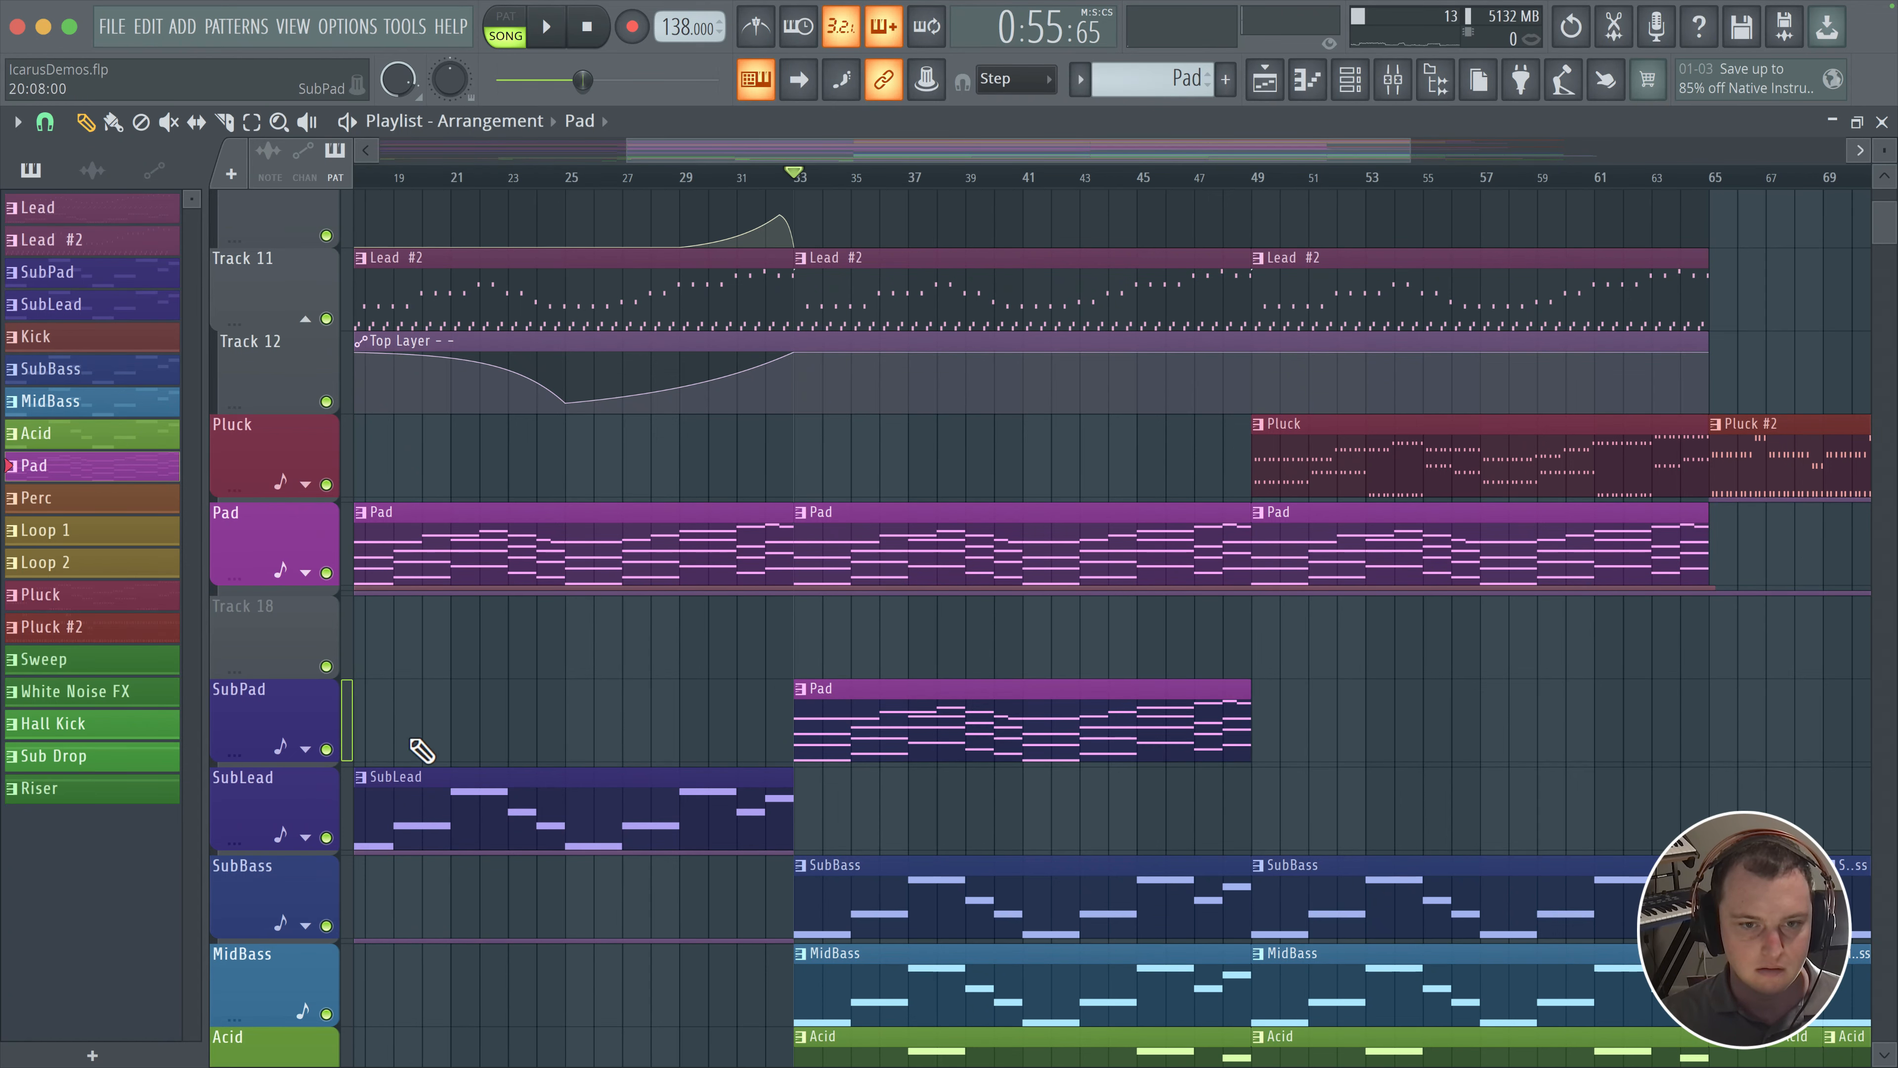
pyautogui.keyDown('ctrl'); pyautogui.scroll(-4, 695, 722); pyautogui.keyUp('ctrl')
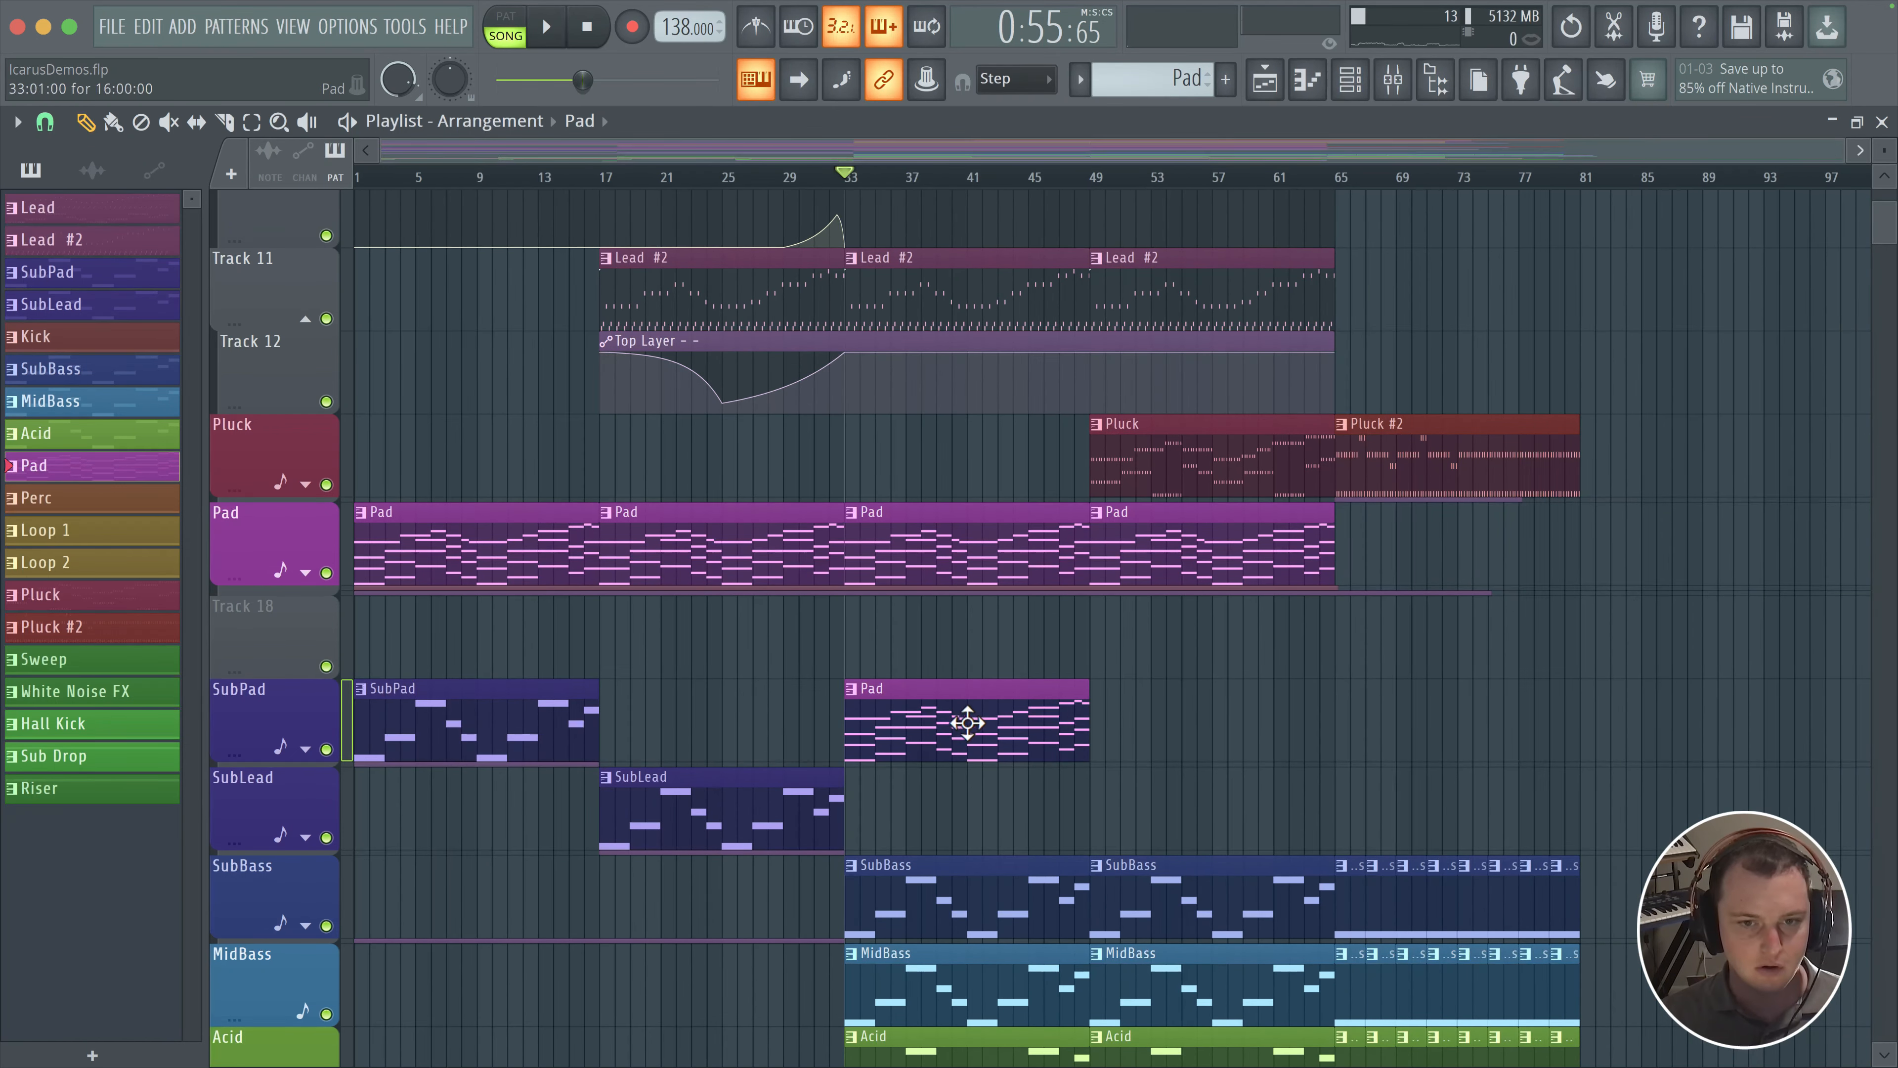
pyautogui.moveTo(968, 722); pyautogui.dragTo(965, 621)
# Step: Make the Pad clip on Track 18 unique
pyautogui.keyDown('ctrl'); pyautogui.scroll(5, 968, 618); pyautogui.keyUp('ctrl')
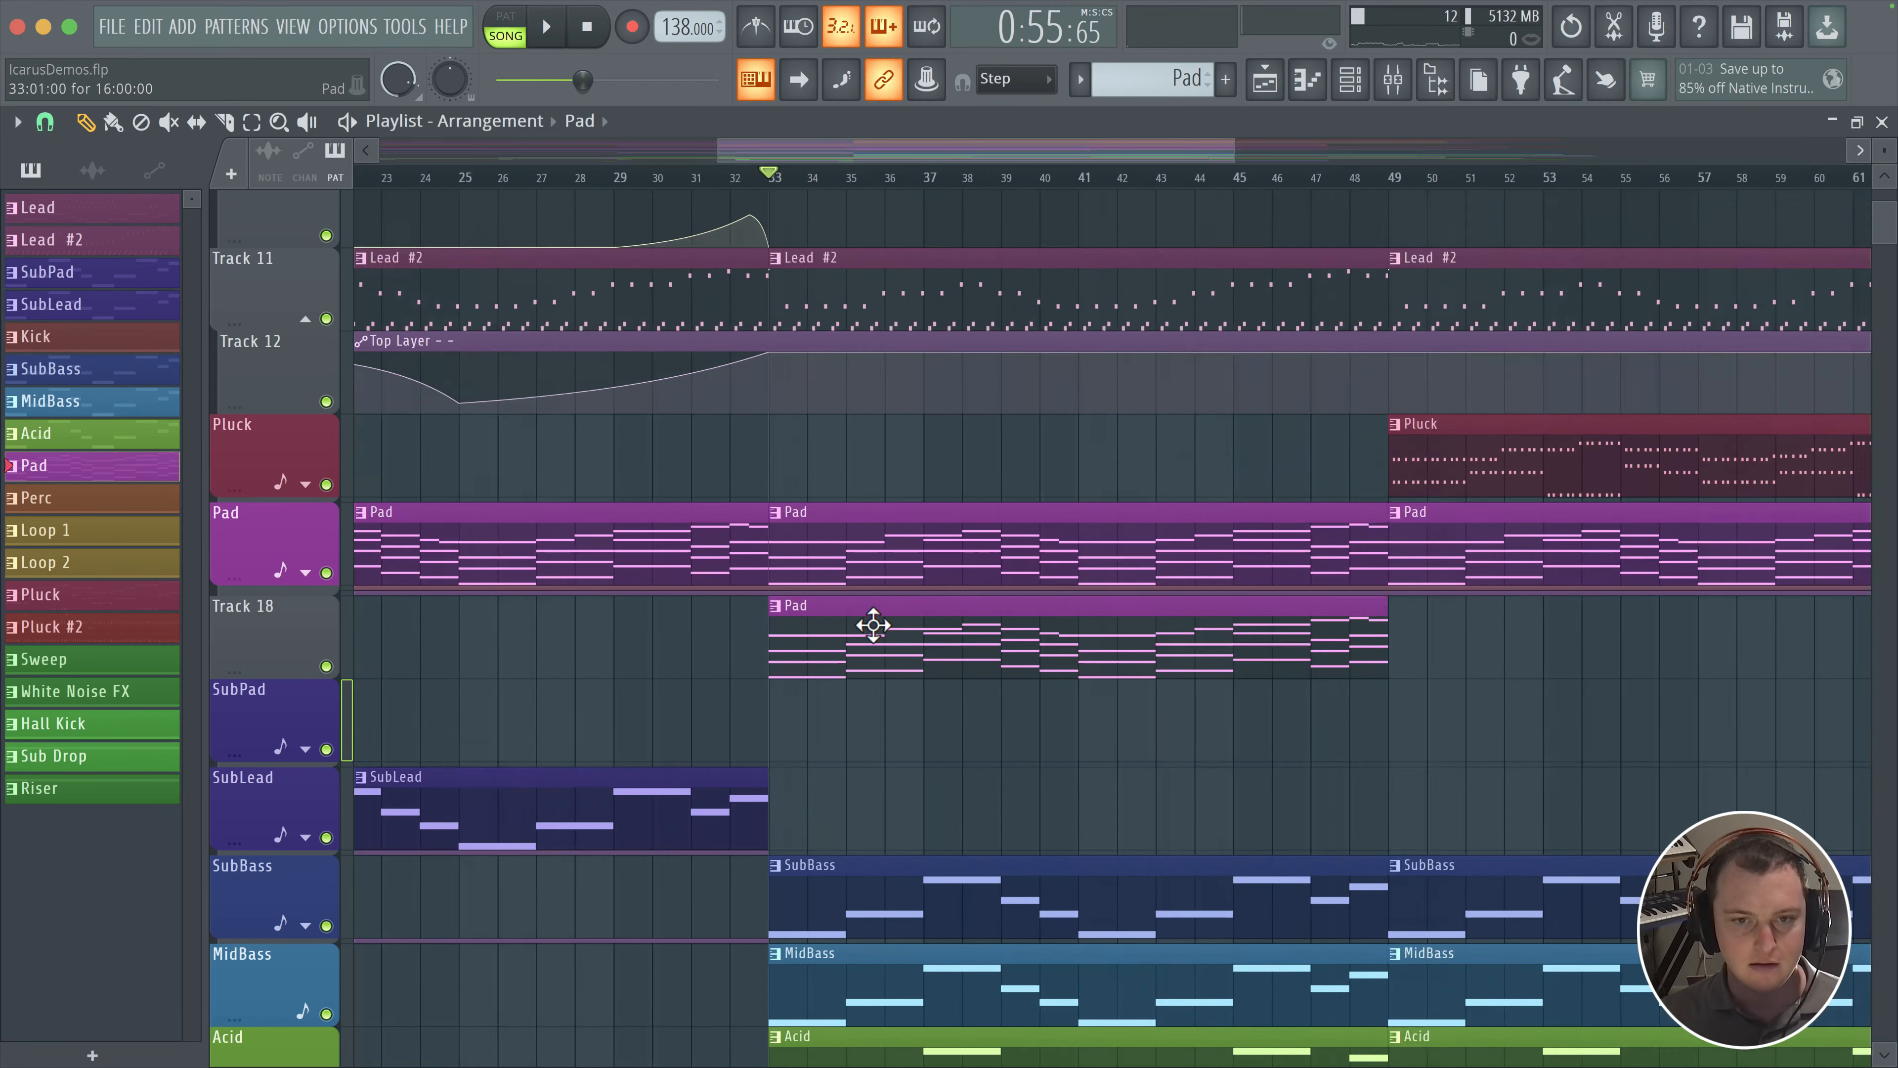
pyautogui.rightClick(758, 621)
pyautogui.click(854, 820)
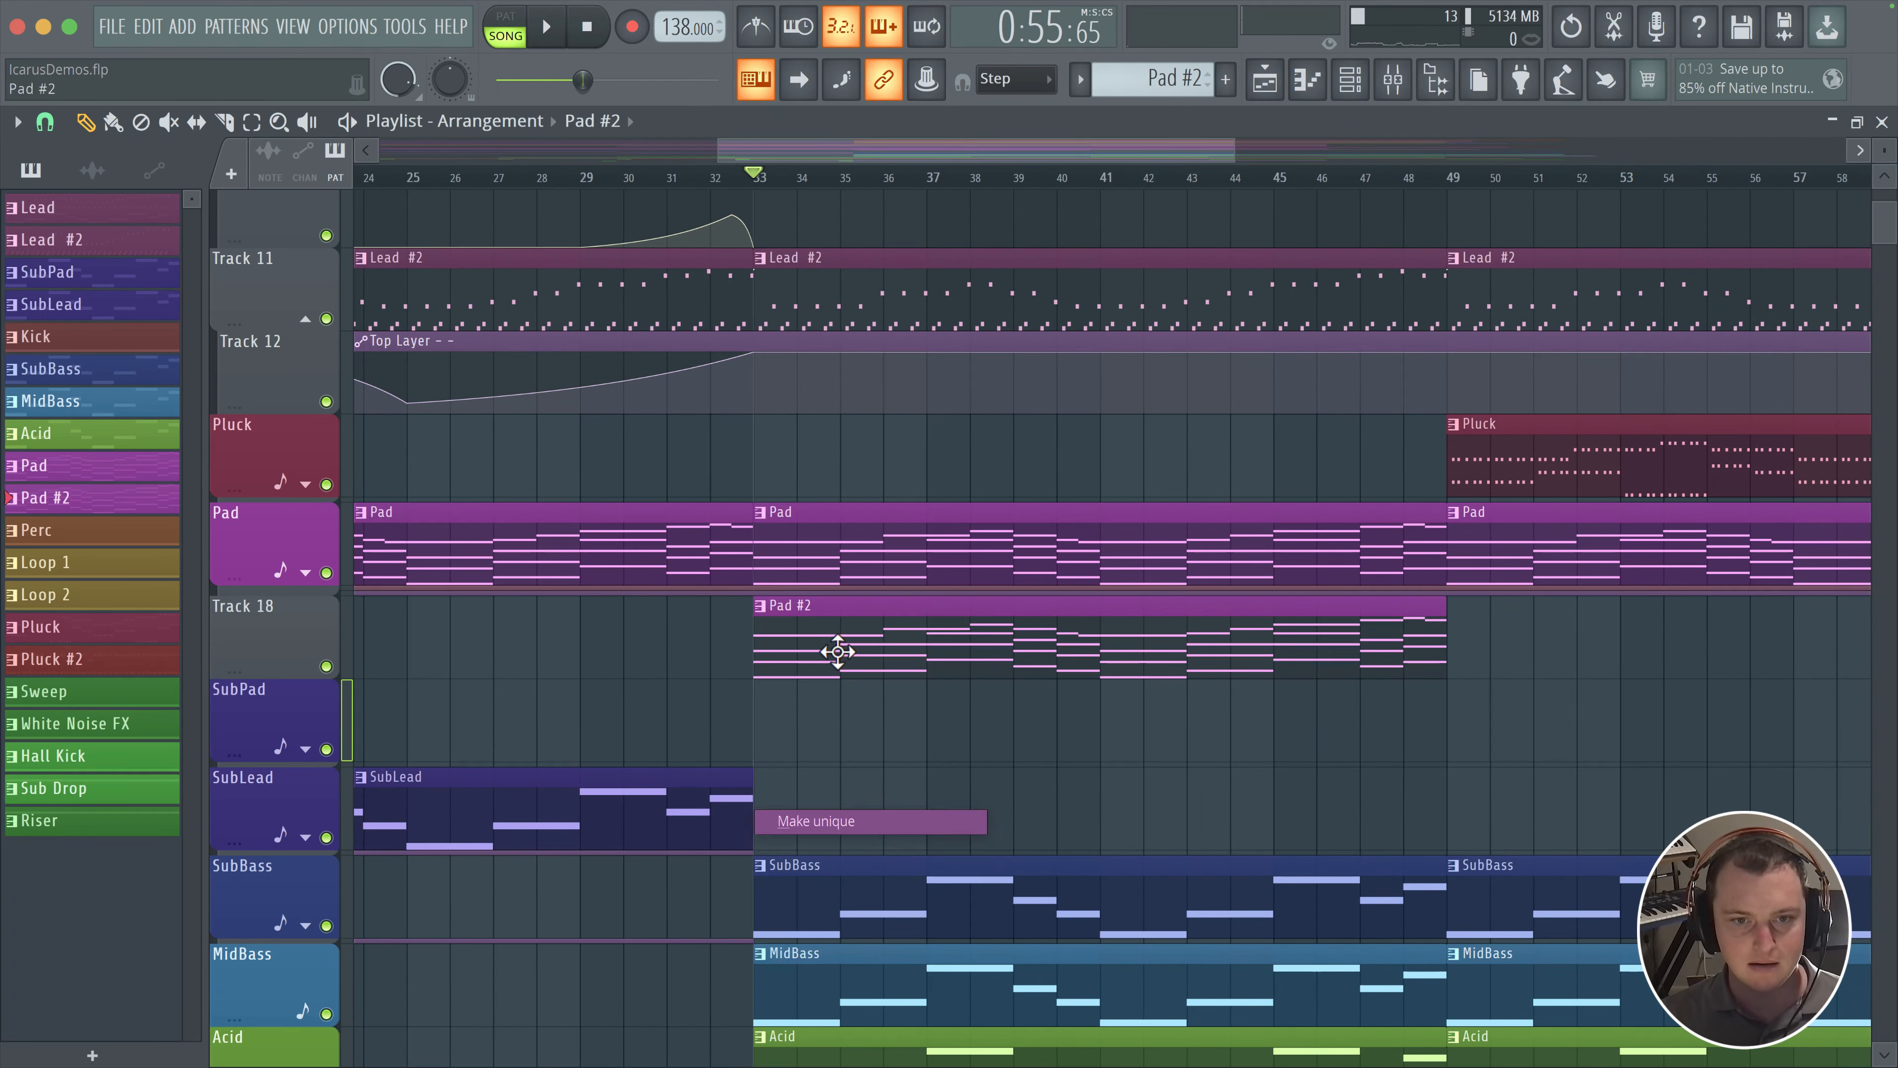
# Step: Rename the Pad #2 pattern to "Gated Pad"
pyautogui.keyDown('ctrl'); pyautogui.scroll(5, 829, 634); pyautogui.keyUp('ctrl')
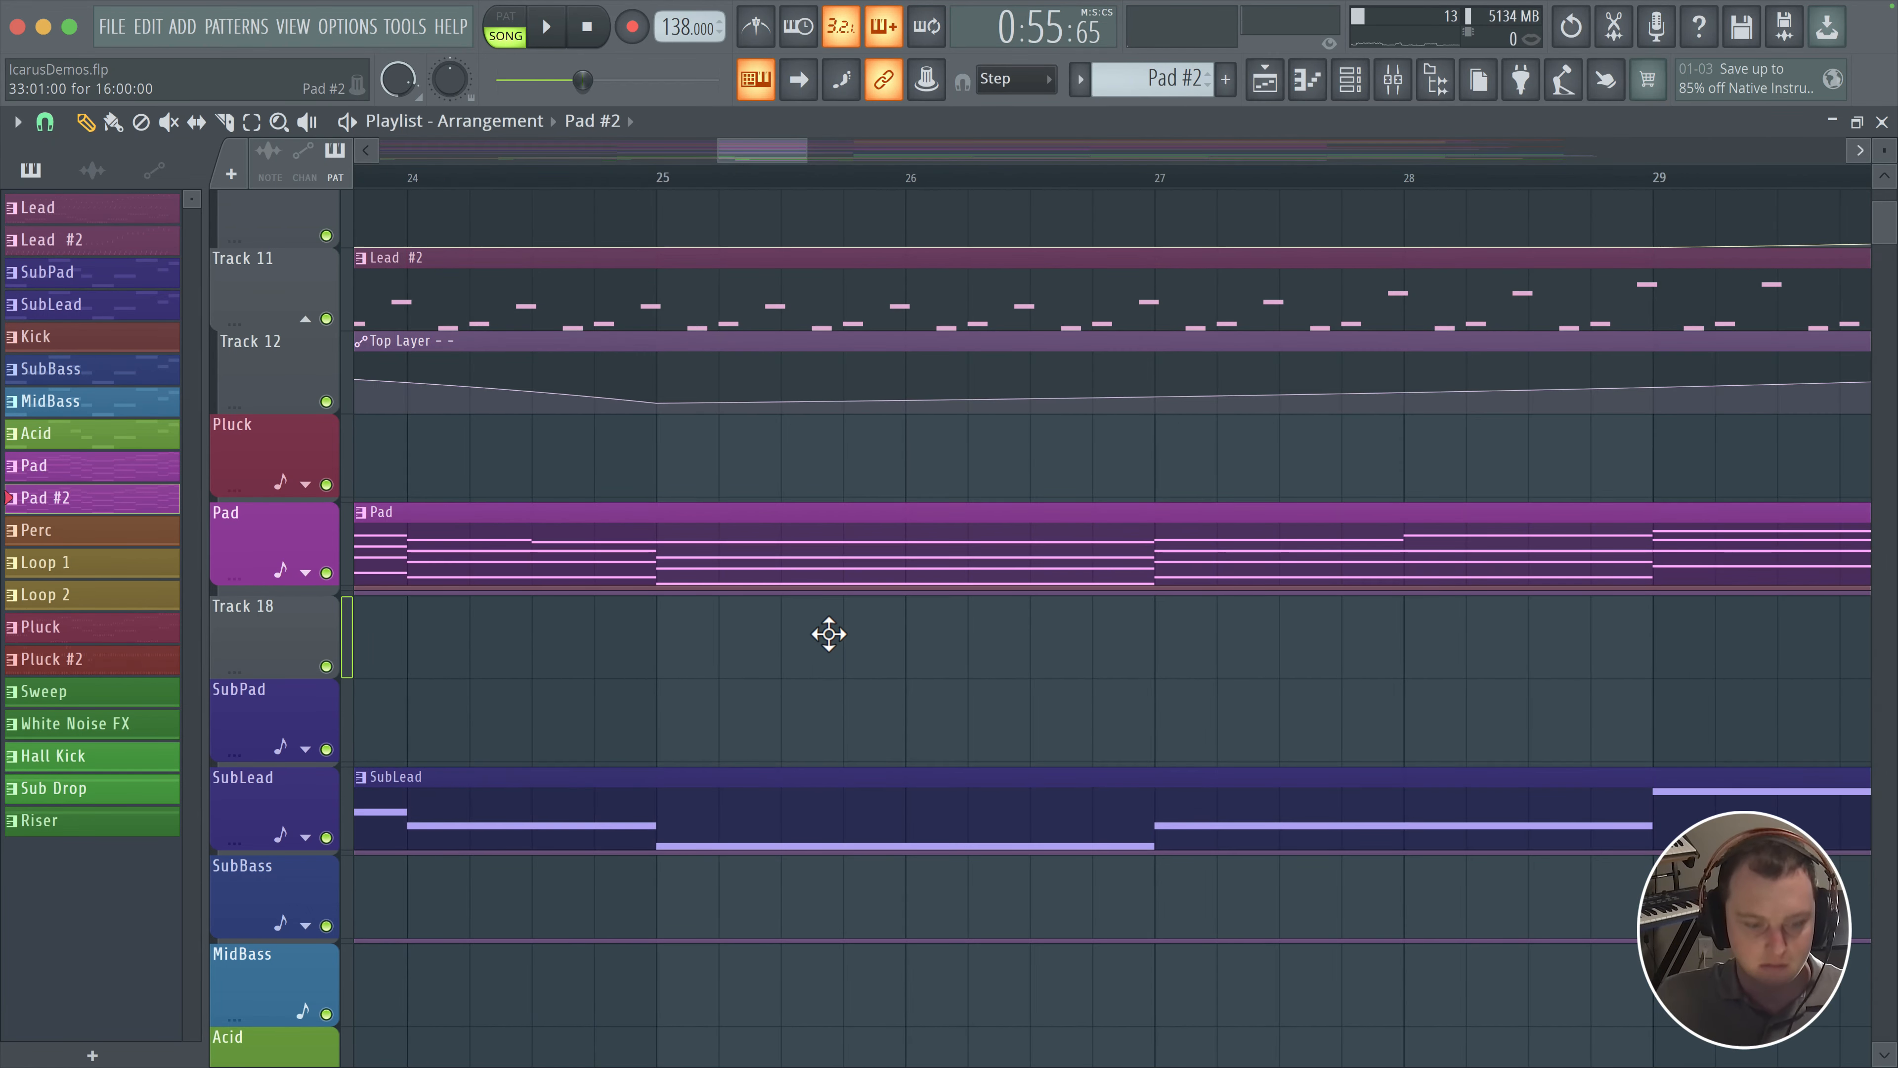
pyautogui.press('F2')
pyautogui.write('Gated PAd')
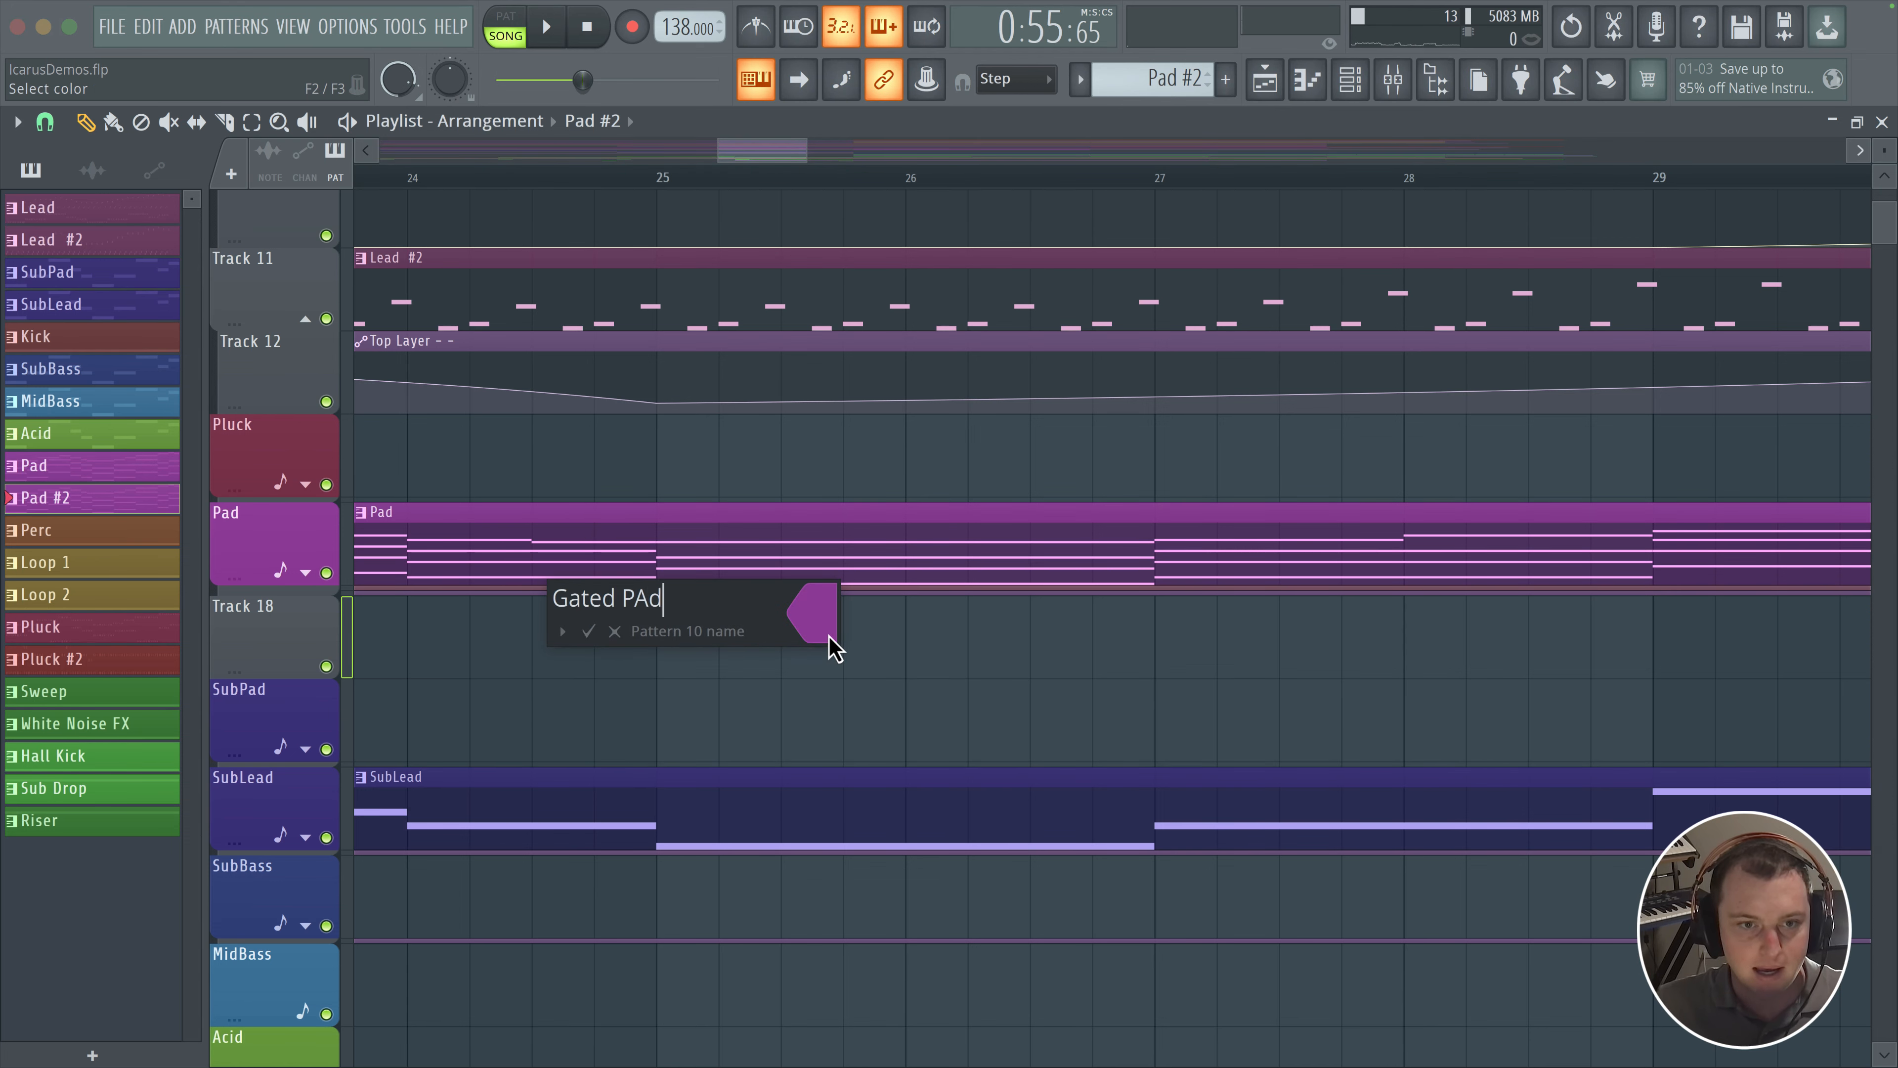
pyautogui.press('Return')
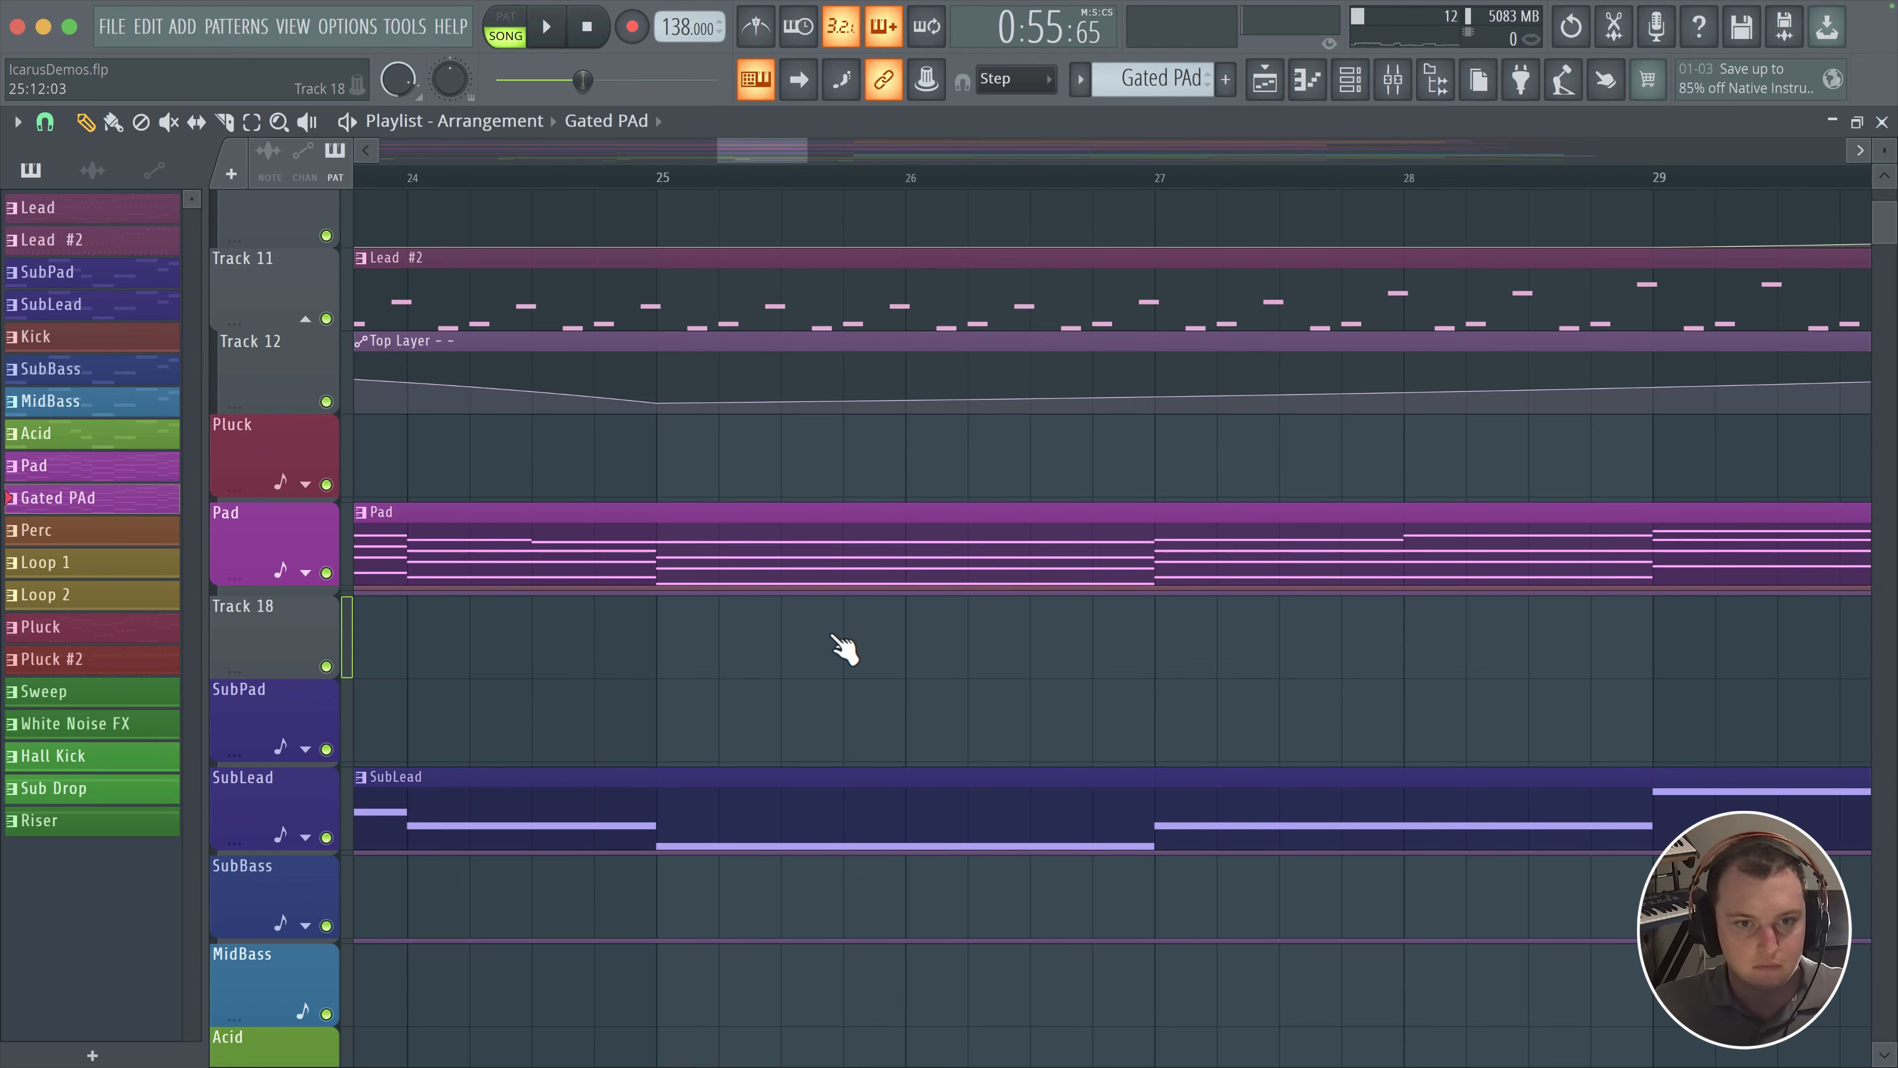
pyautogui.press('F2')
pyautogui.press('Left')
pyautogui.press('Return')
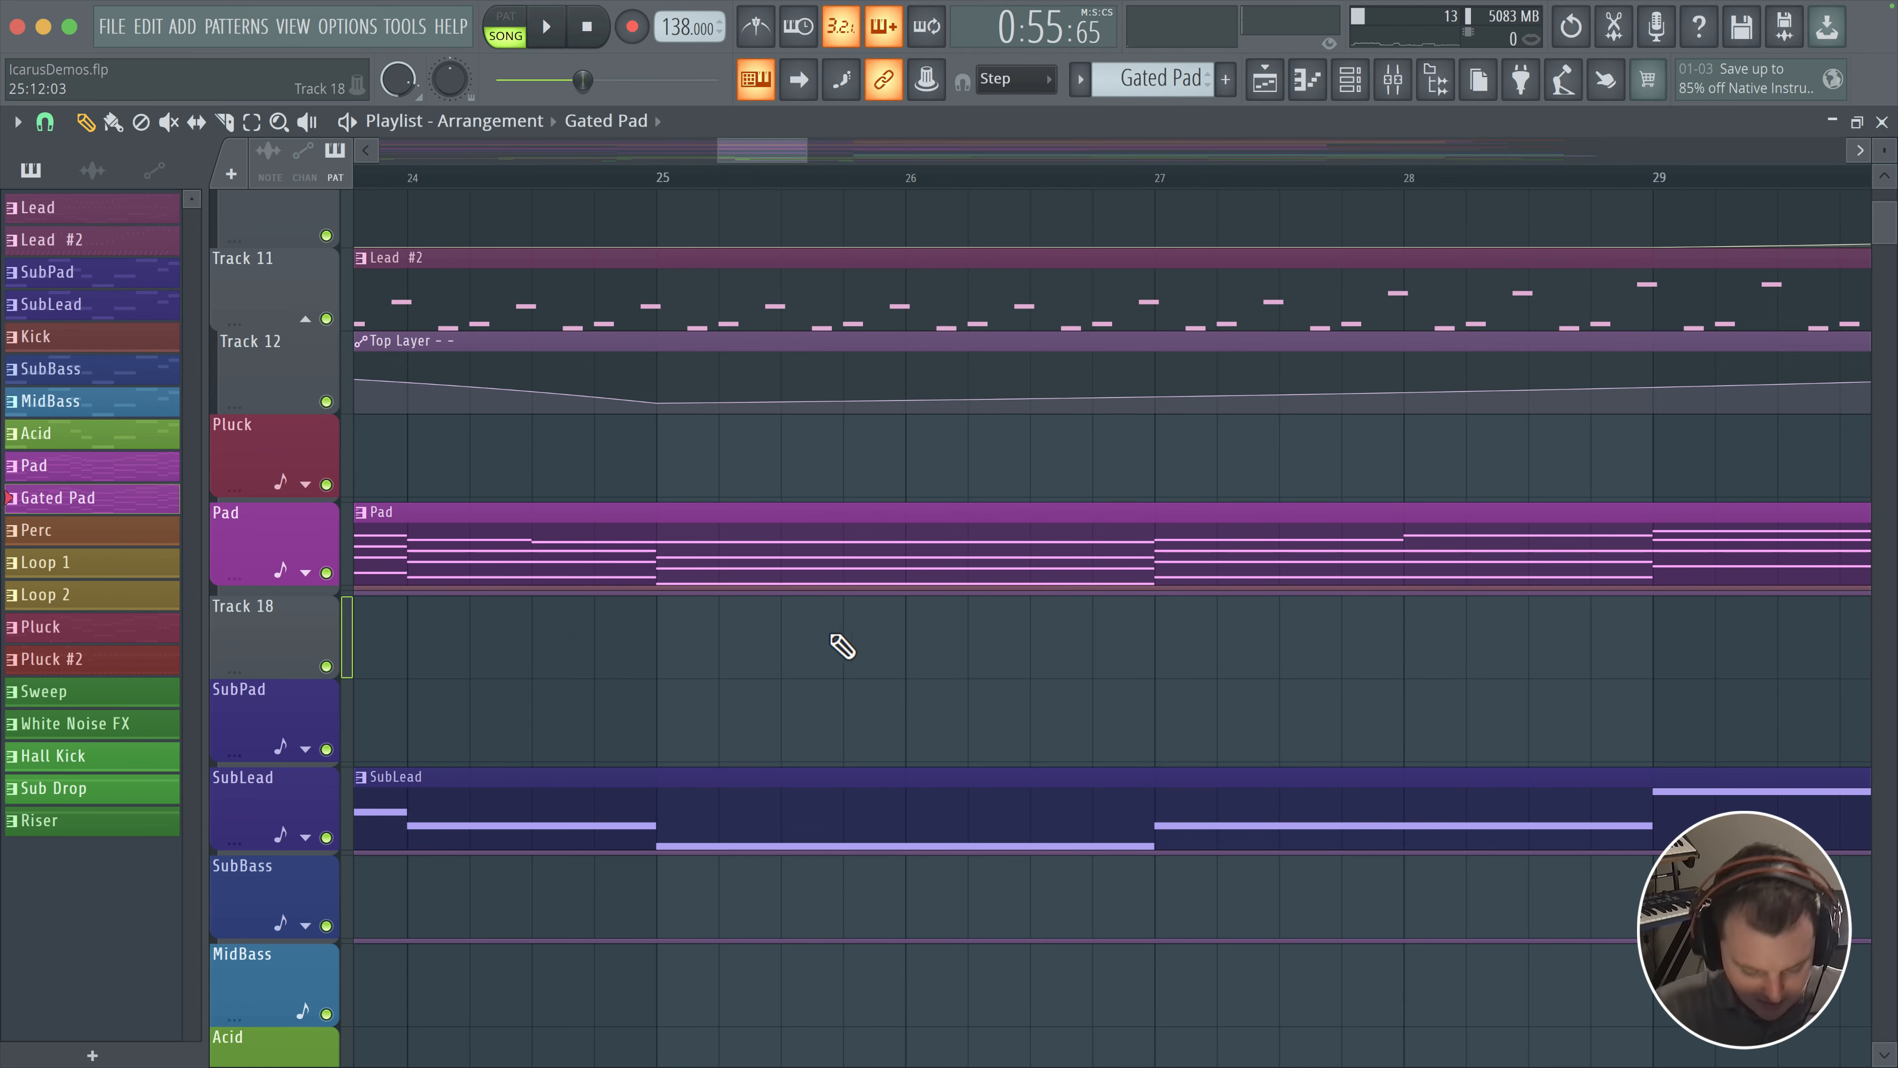
# Step: Move the Init channel directly below the Pad channel in the channel rack
pyautogui.scroll(-5, 1047, 703)
pyautogui.scroll(3, 906, 633)
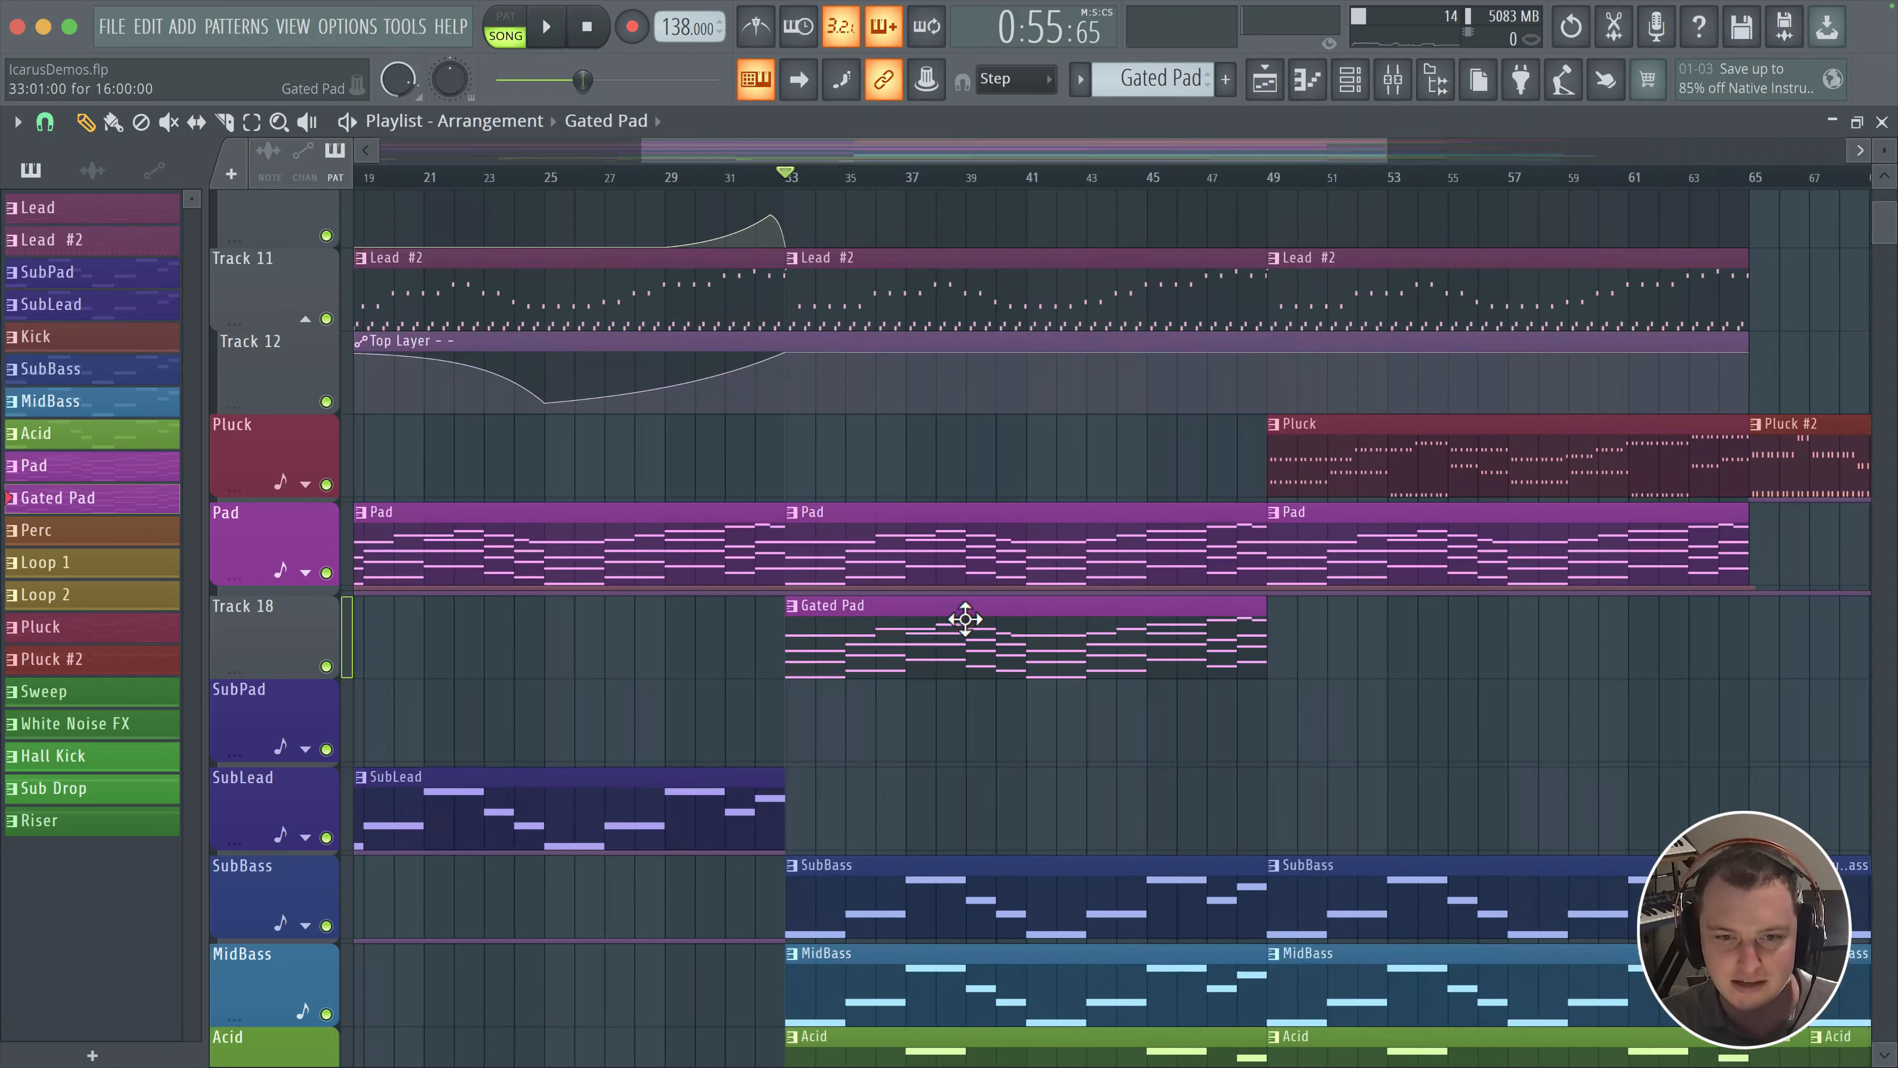
pyautogui.click(1346, 82)
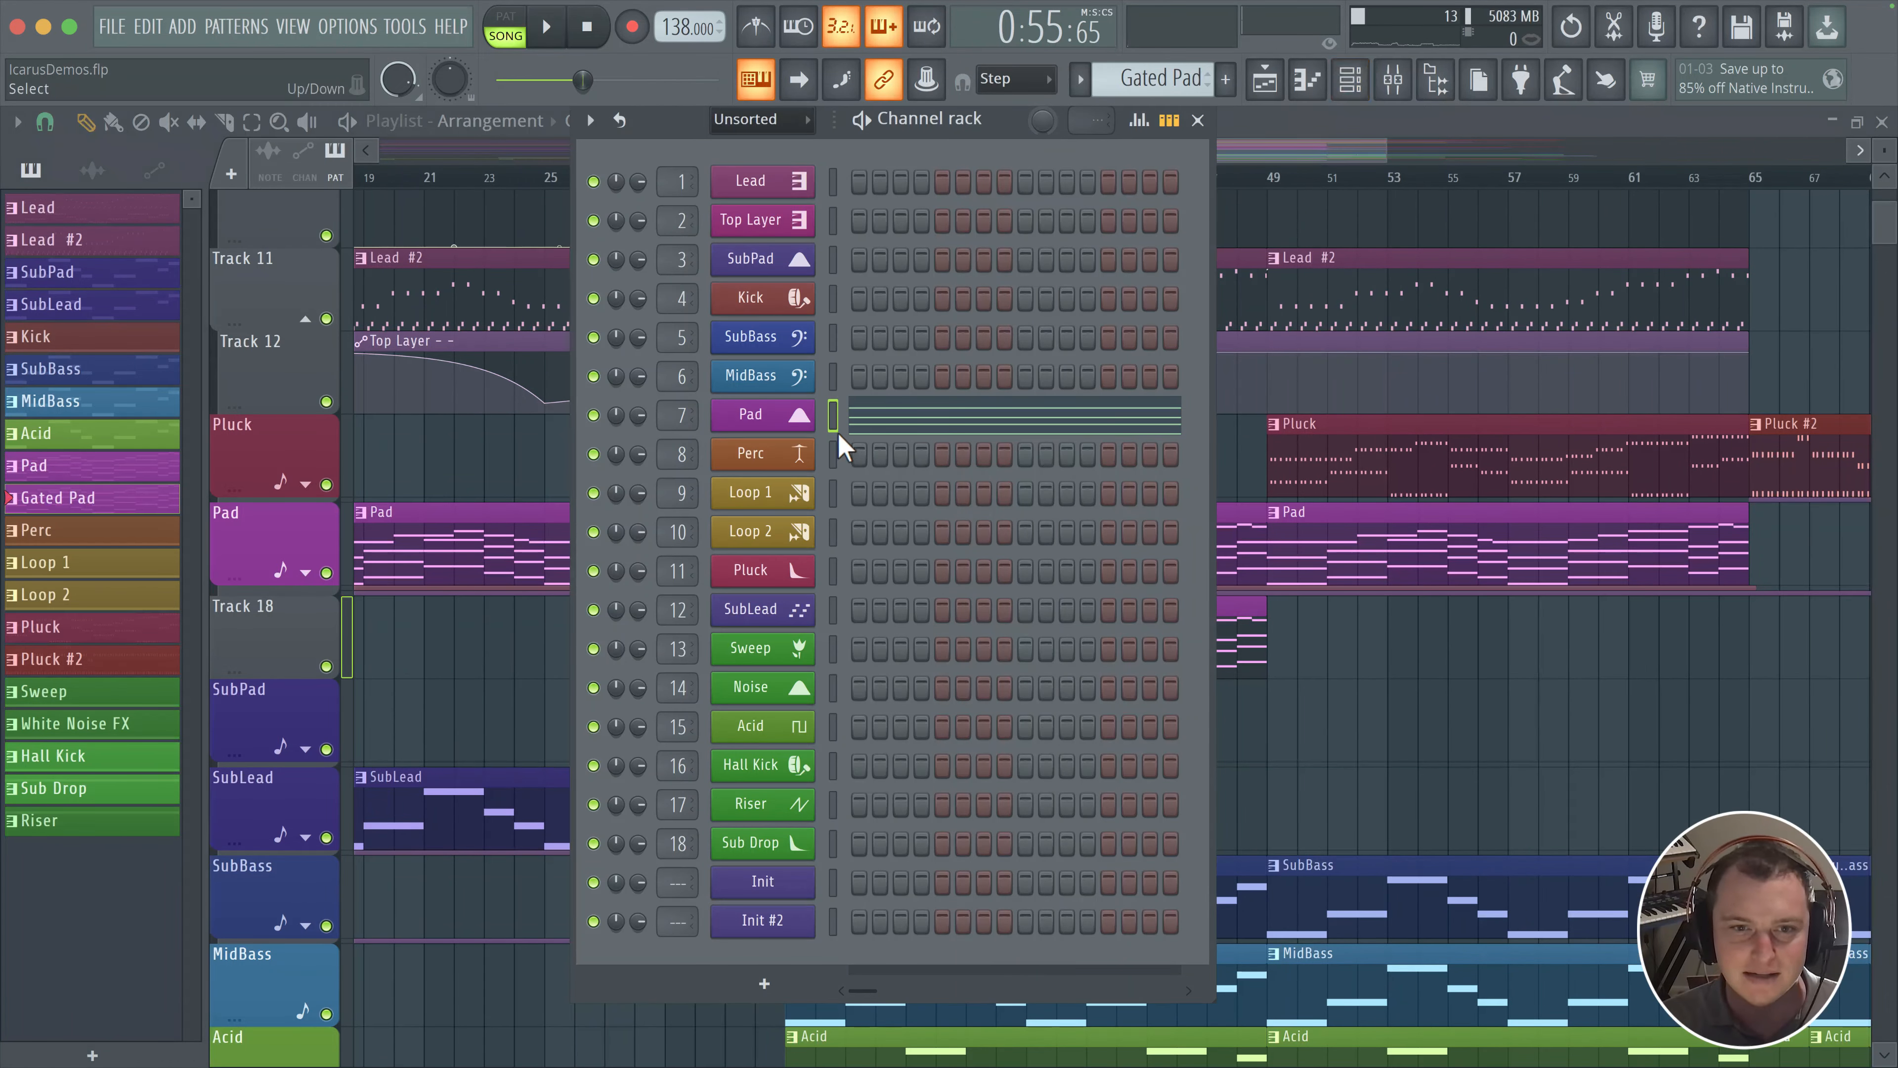
pyautogui.moveTo(774, 892); pyautogui.dragTo(770, 451)
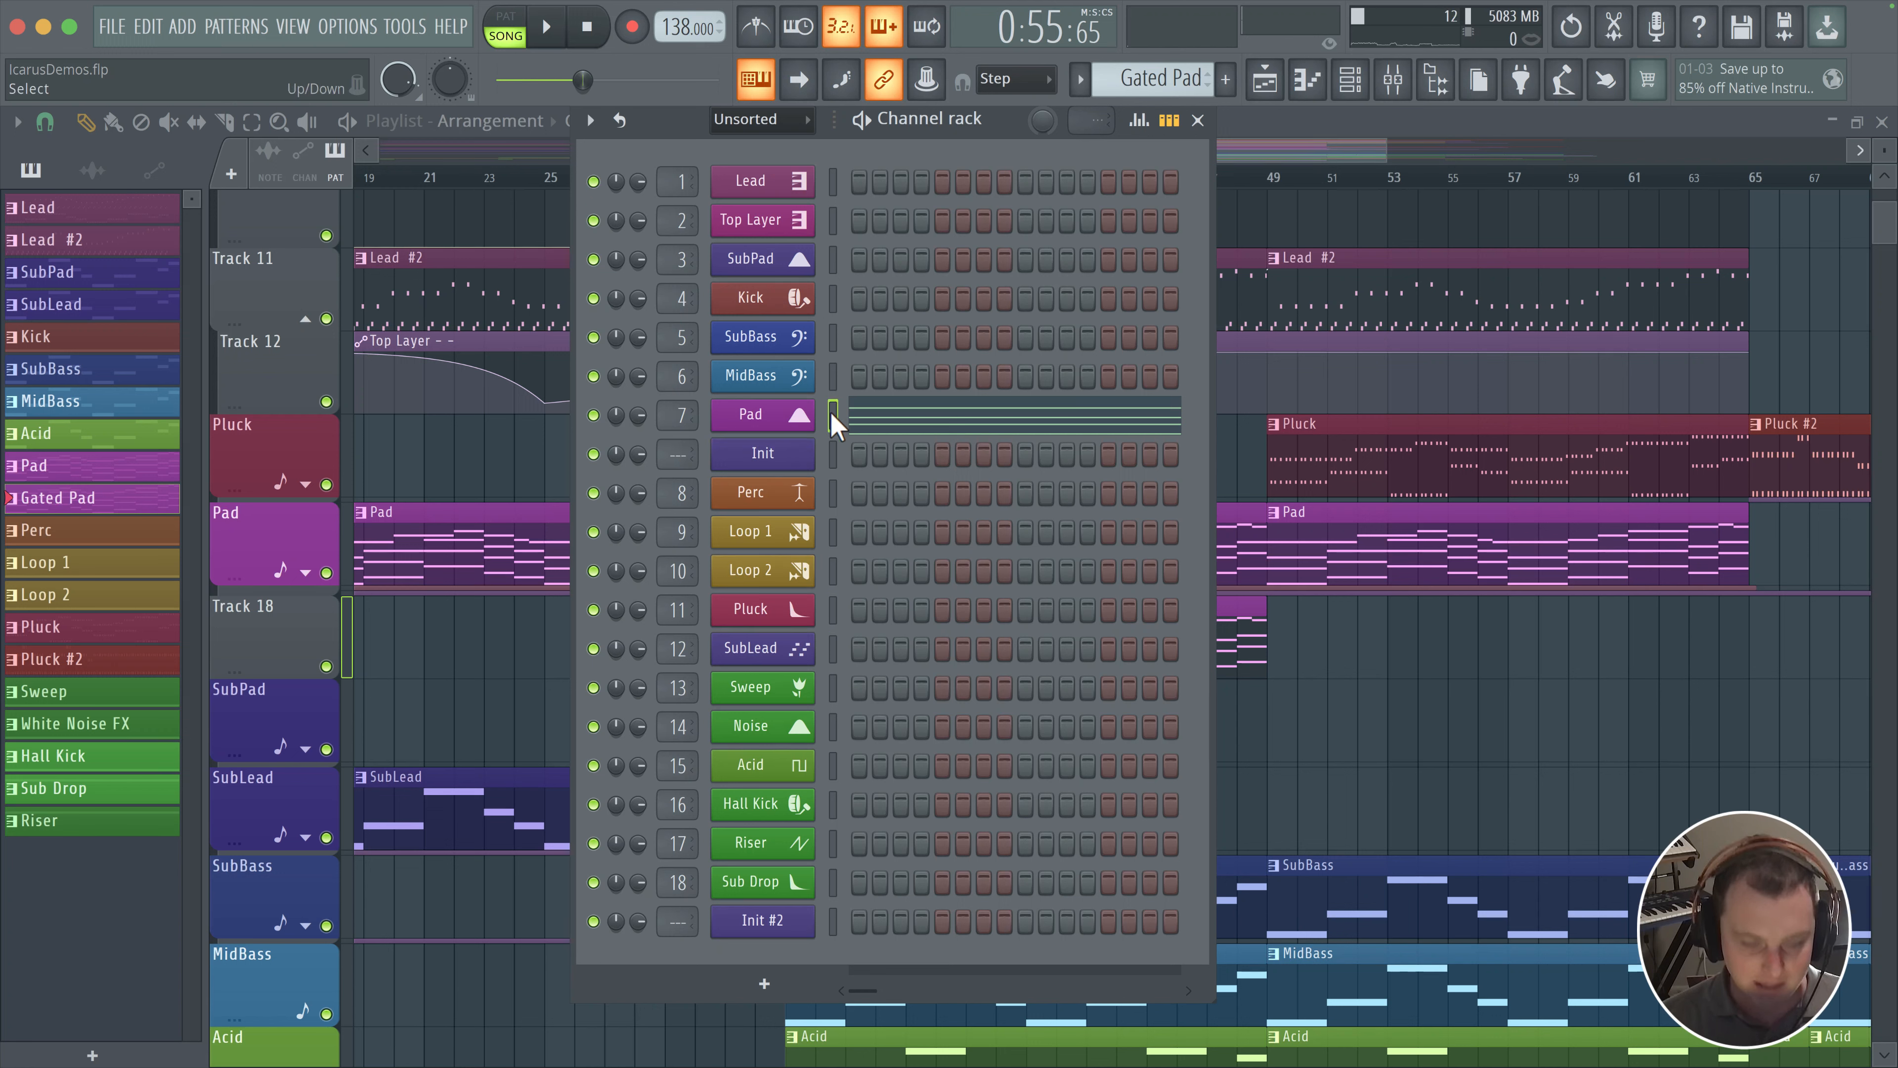
# Step: Move the Gated Pad pattern's notes from the Pad channel to the Init channel
pyautogui.press('super+x')
pyautogui.click(832, 457)
pyautogui.press('super+v')
# Step: Rename the Init channel below Pad to "Gated Pad" and give it a purple colour matching the Pad channel
pyautogui.middleClick(763, 456)
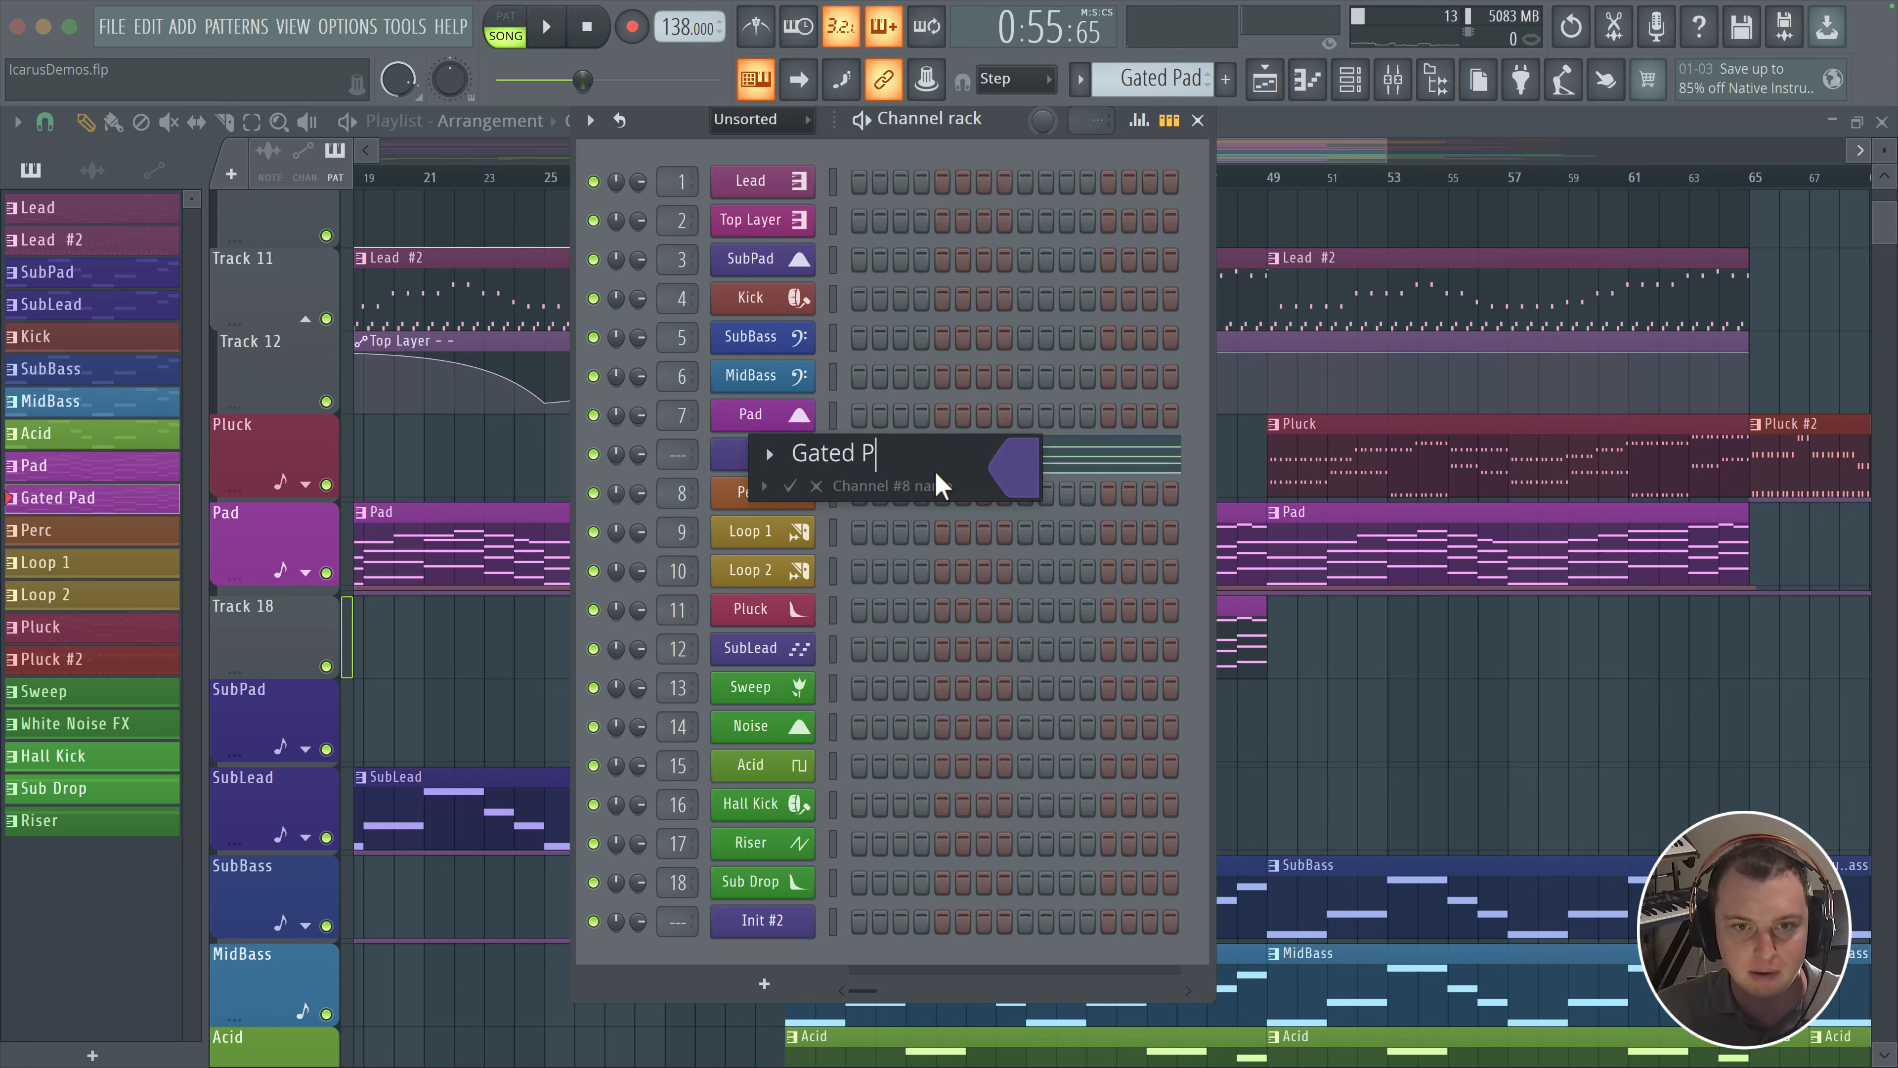
pyautogui.click(1005, 479)
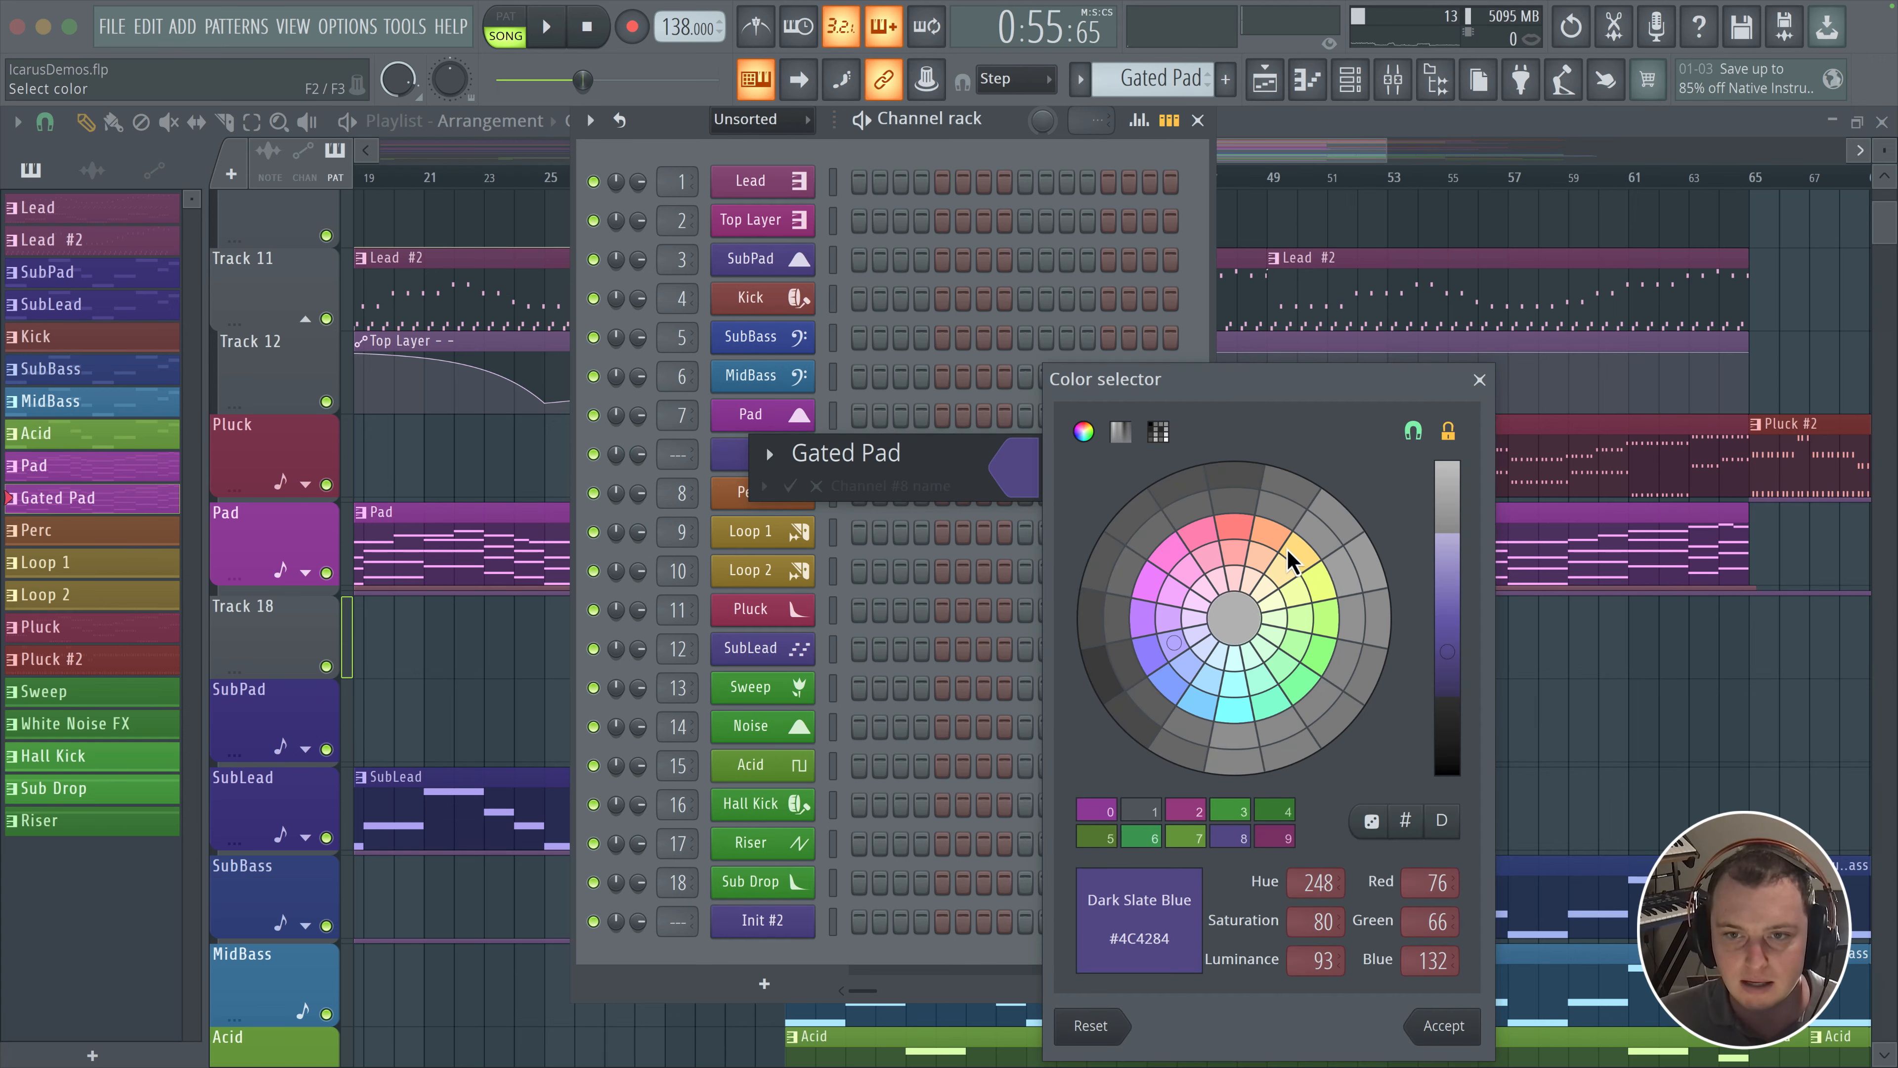
pyautogui.moveTo(1287, 549); pyautogui.dragTo(1176, 543)
pyautogui.press('Return')
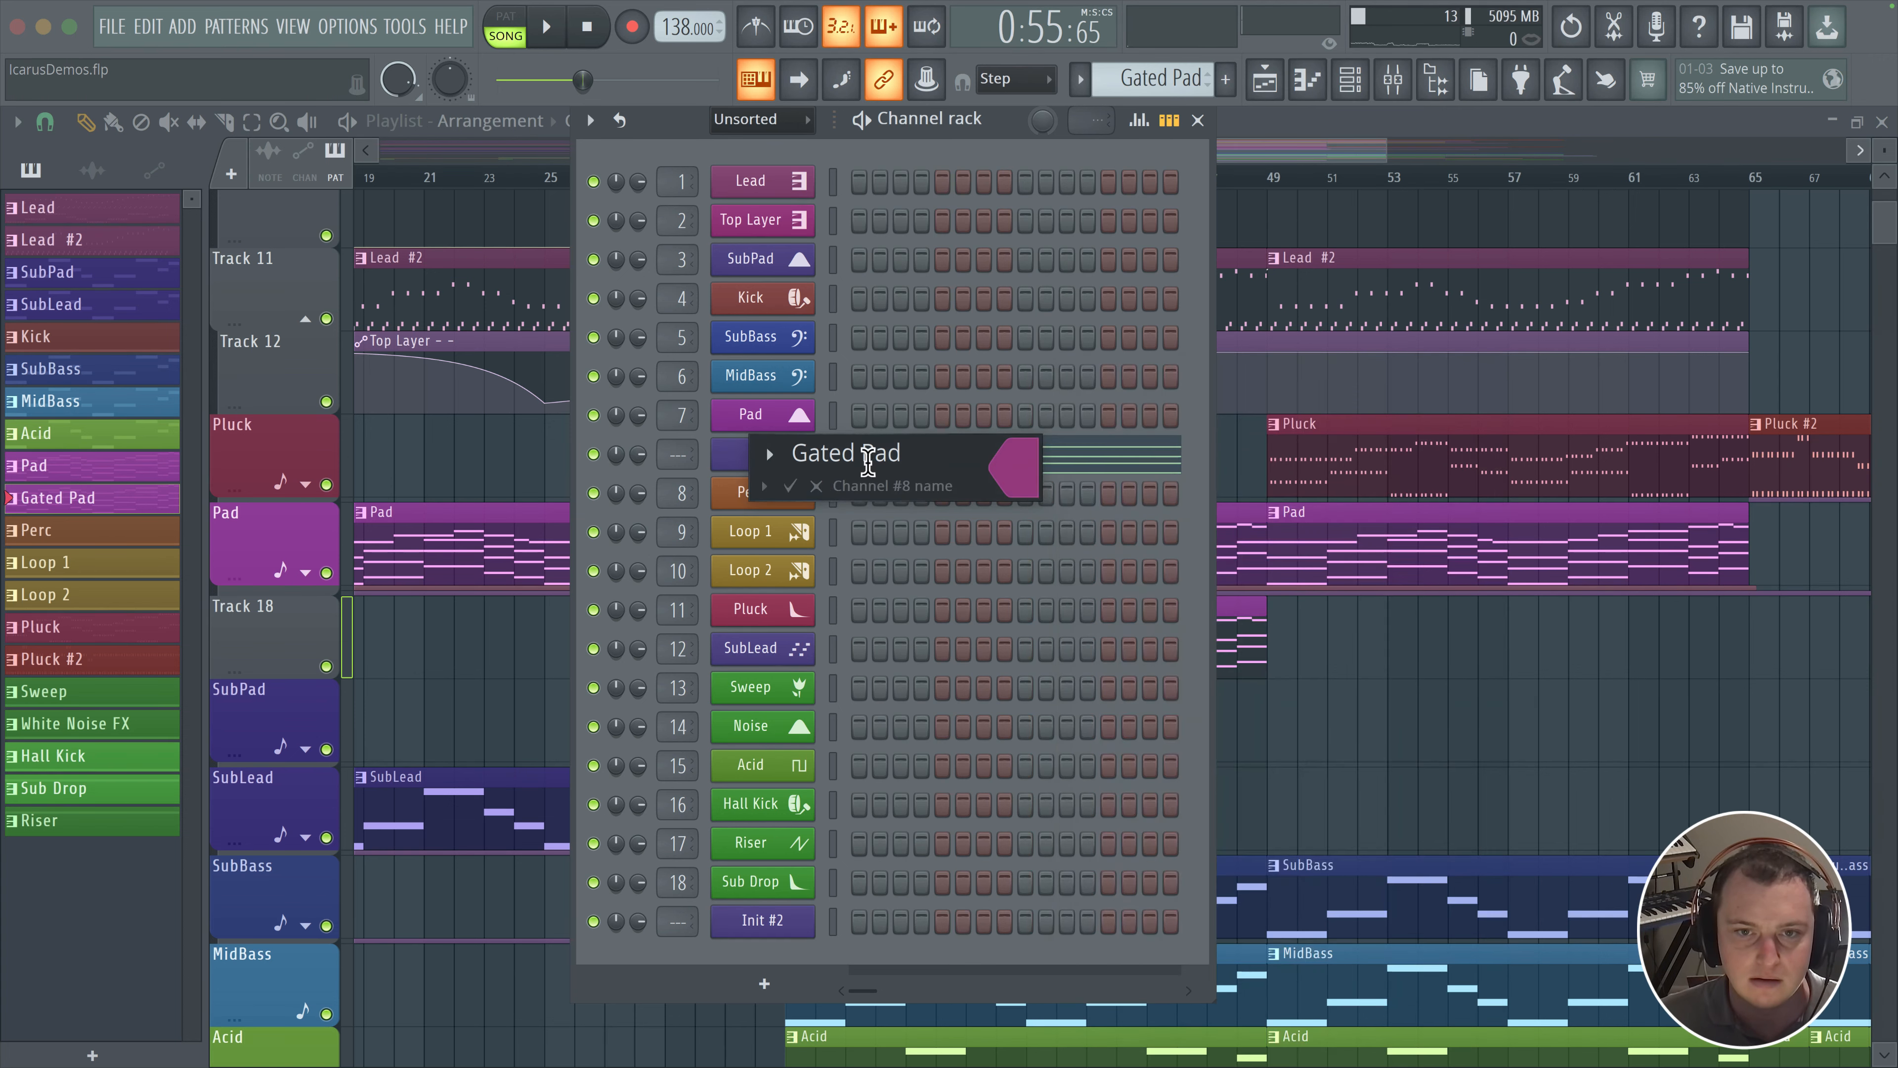
pyautogui.click(1003, 472)
pyautogui.click(1141, 585)
pyautogui.press('Return')
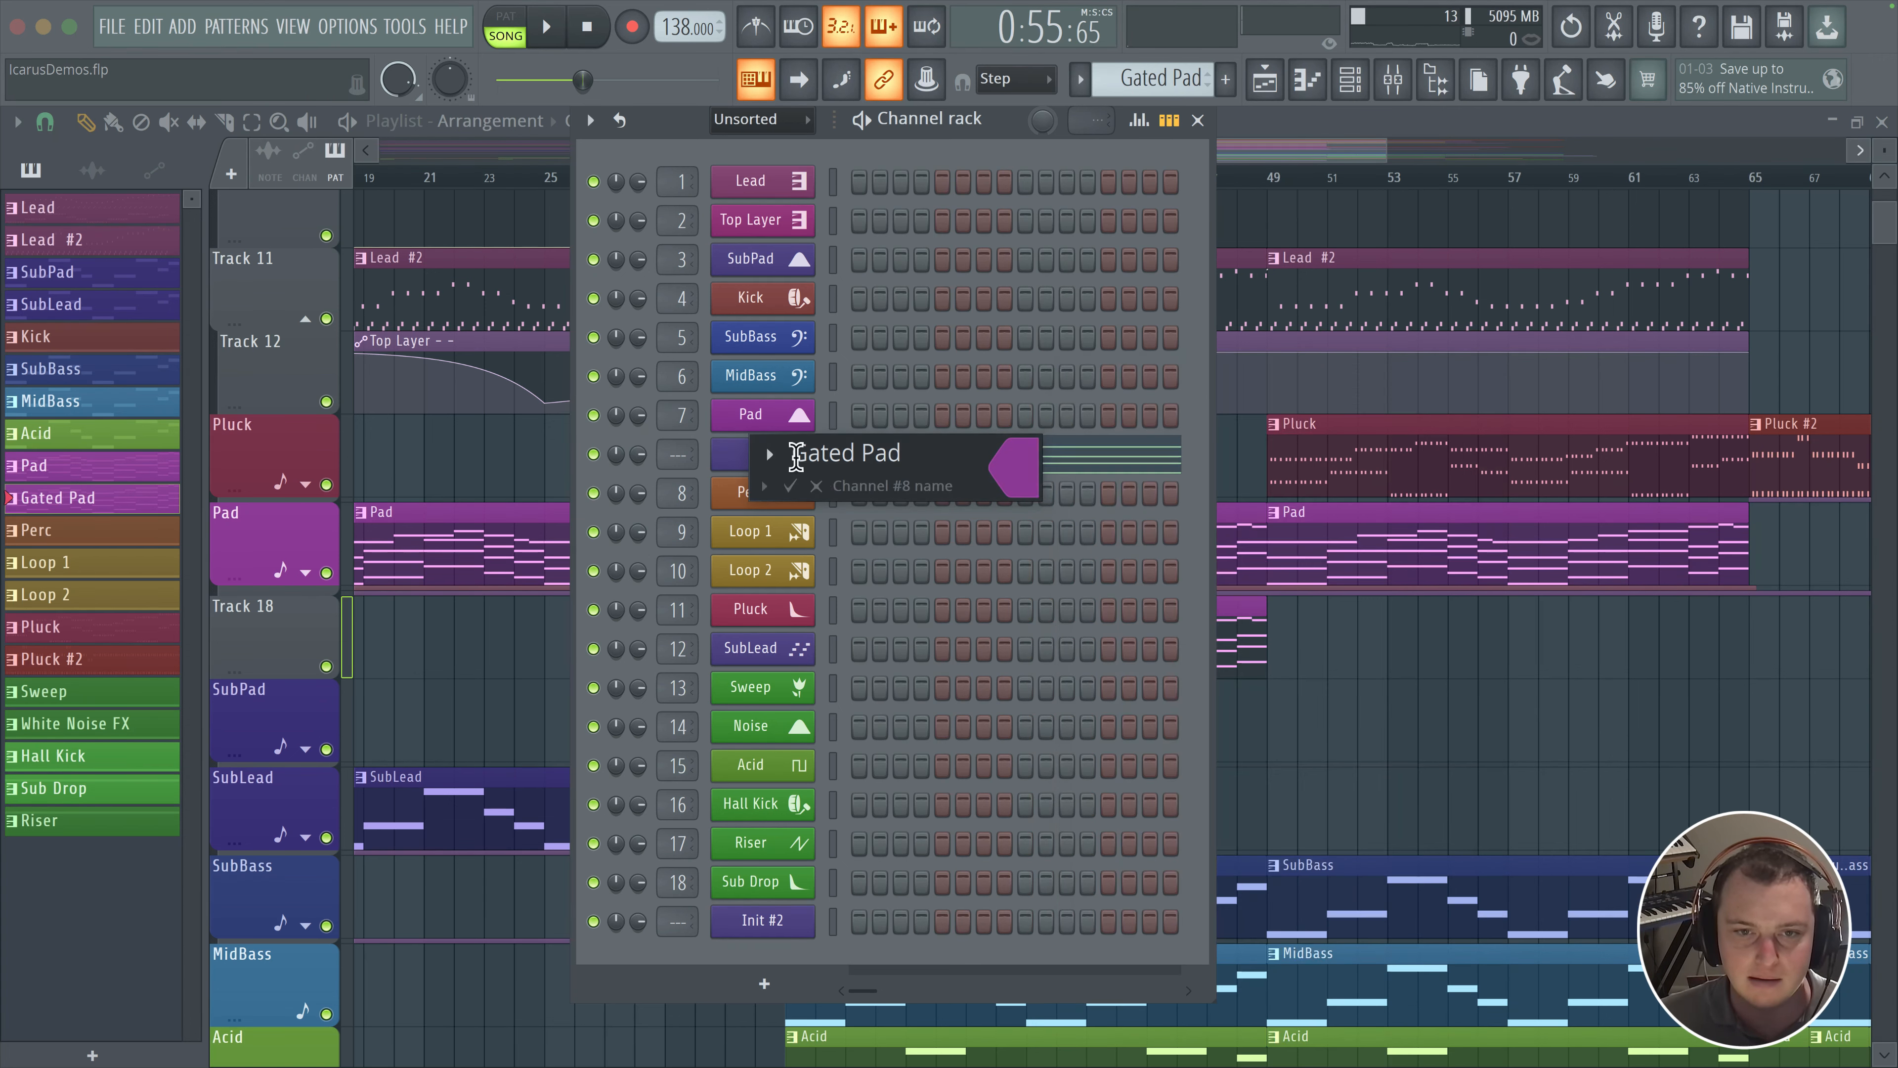
# Step: Give the Gated Pad channel the same scattered-notes icon that SubLead uses
pyautogui.click(778, 456)
pyautogui.click(1006, 401)
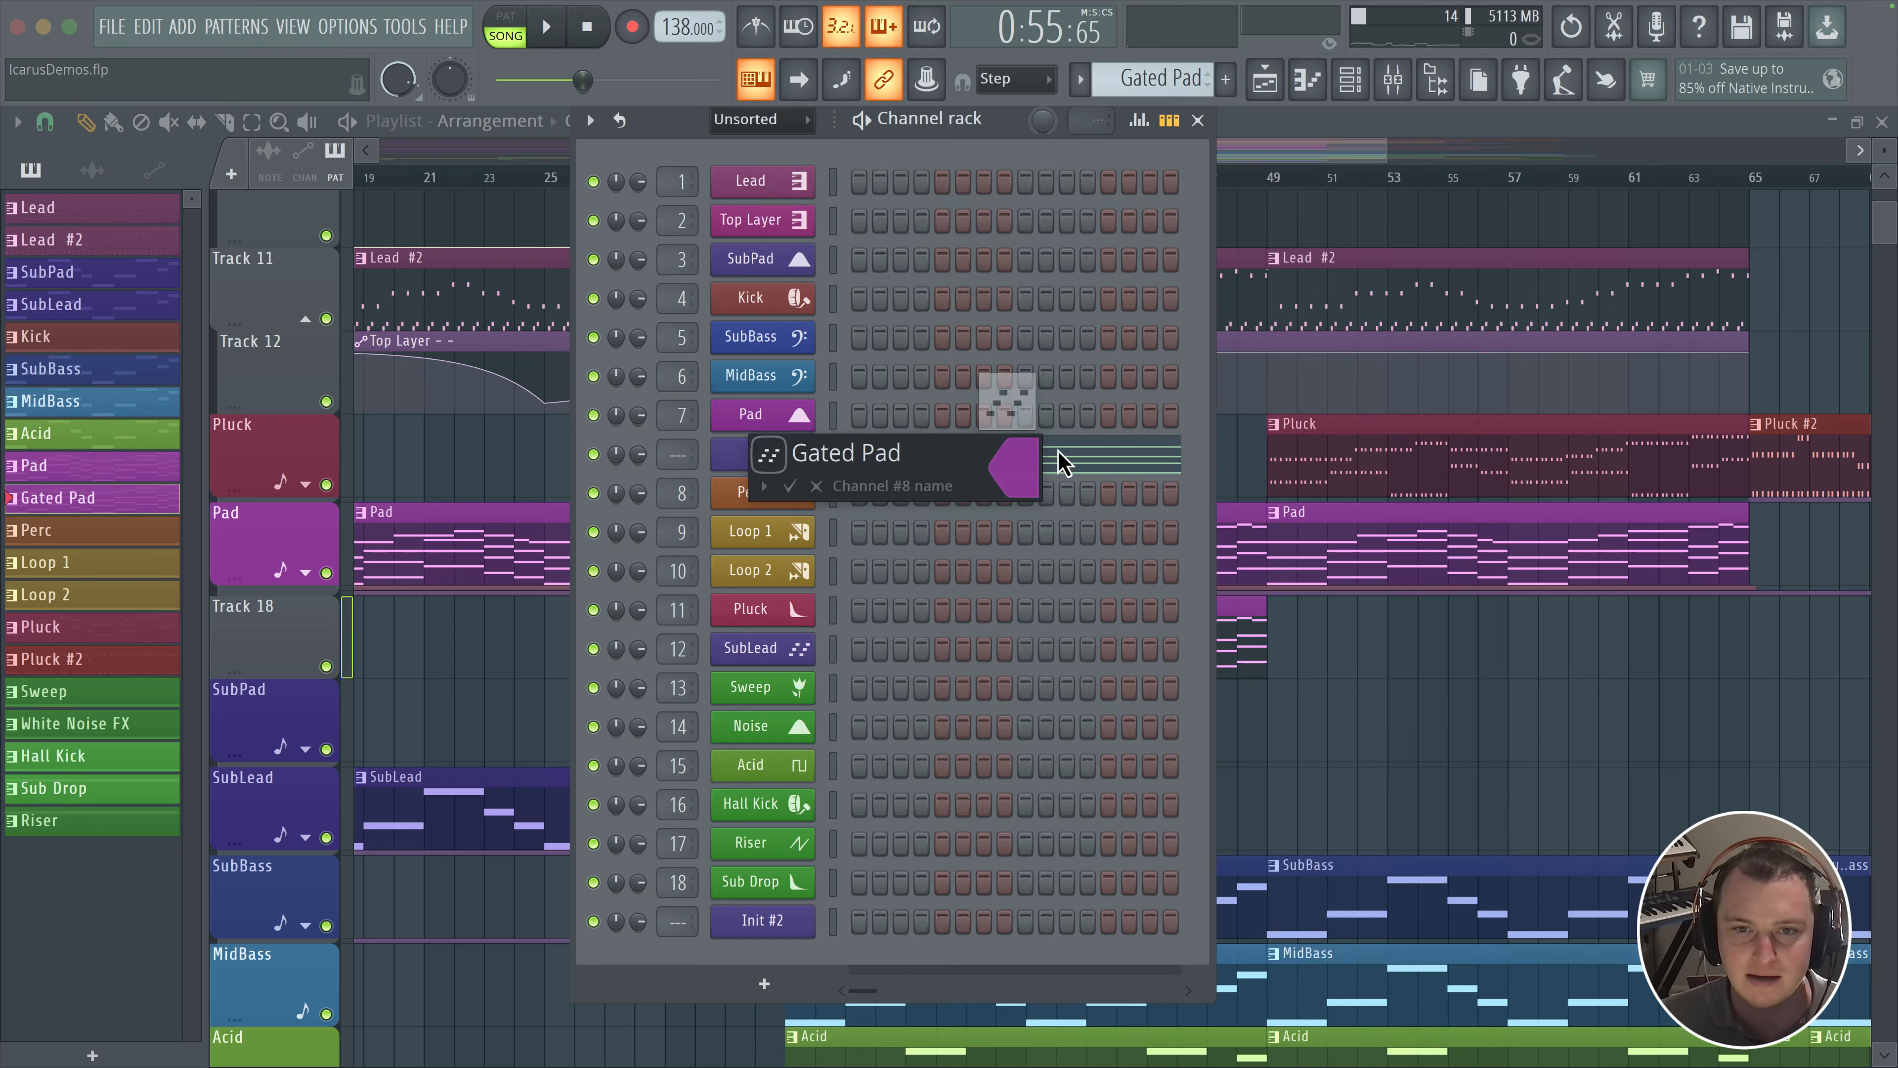
pyautogui.press('Return')
# Step: Route the Gated Pad channel to its own mixer track and move that track directly after the Pad track
pyautogui.click(784, 461)
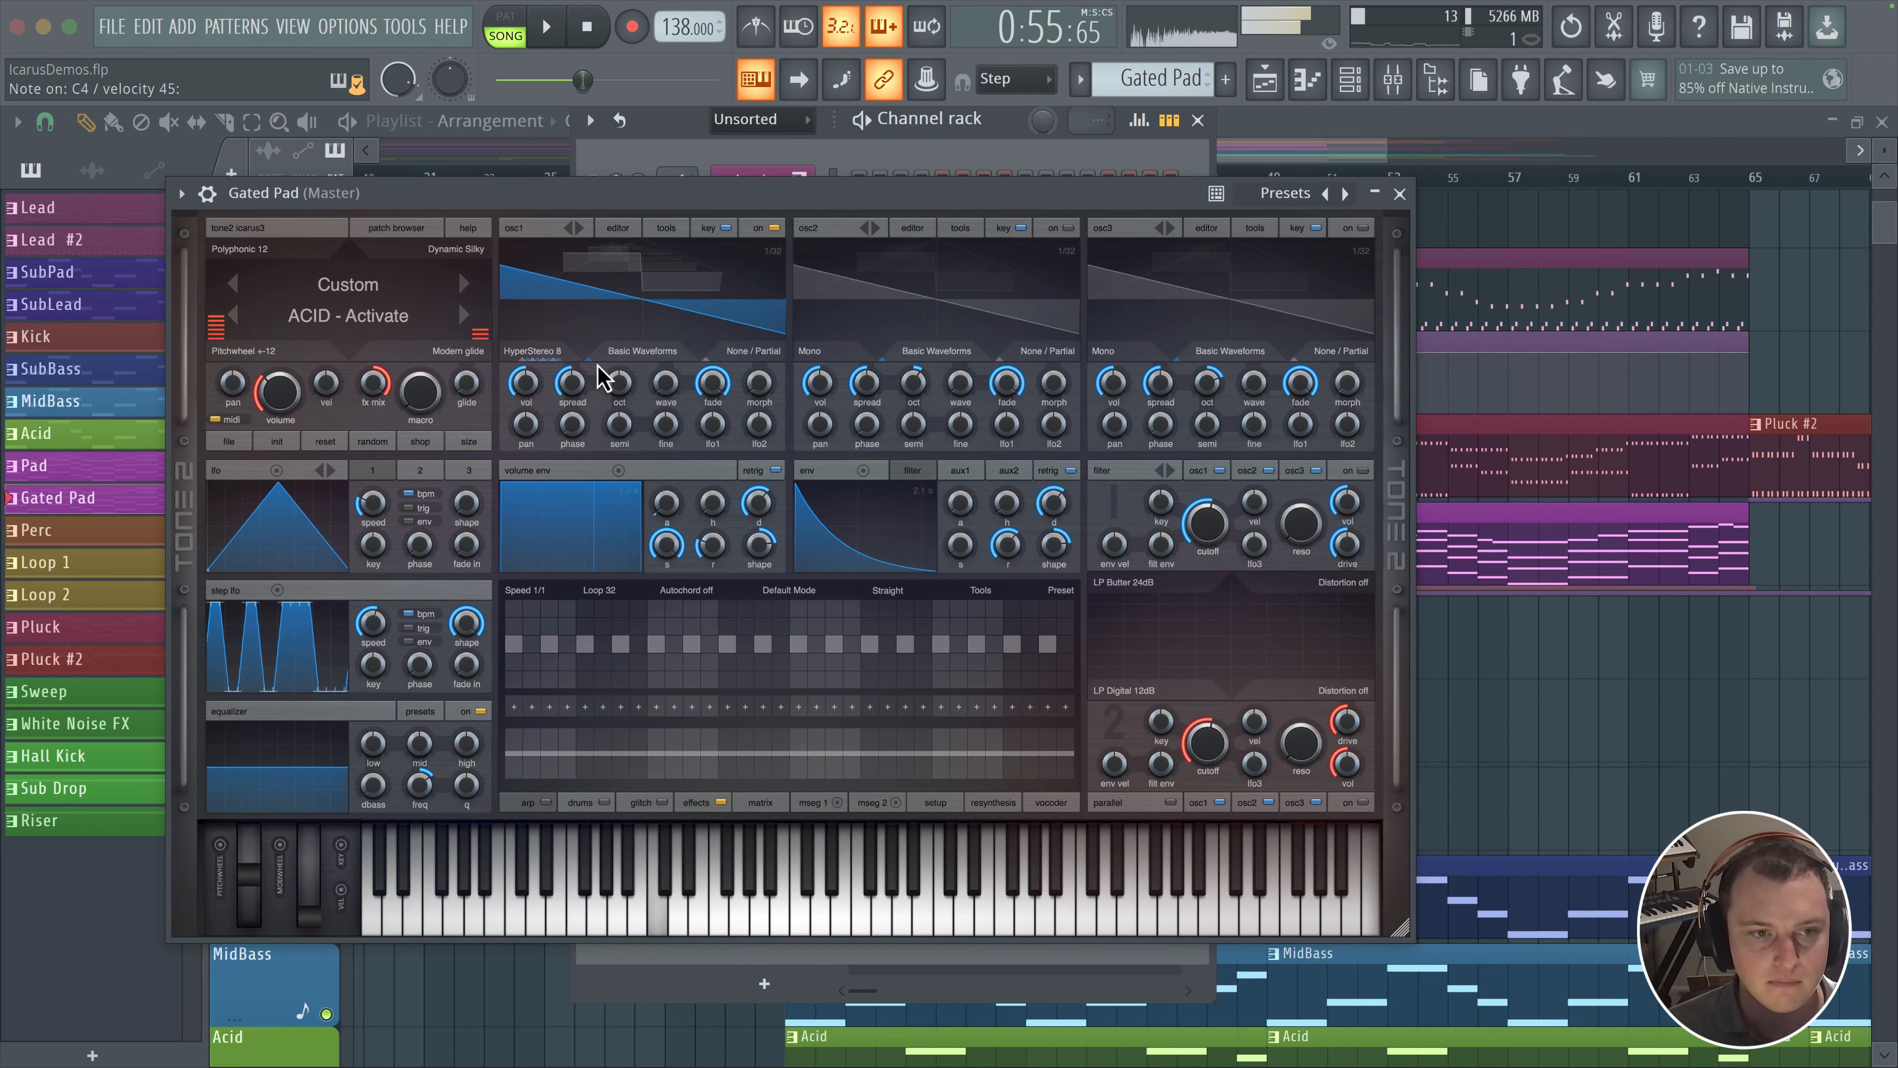
pyautogui.click(1400, 192)
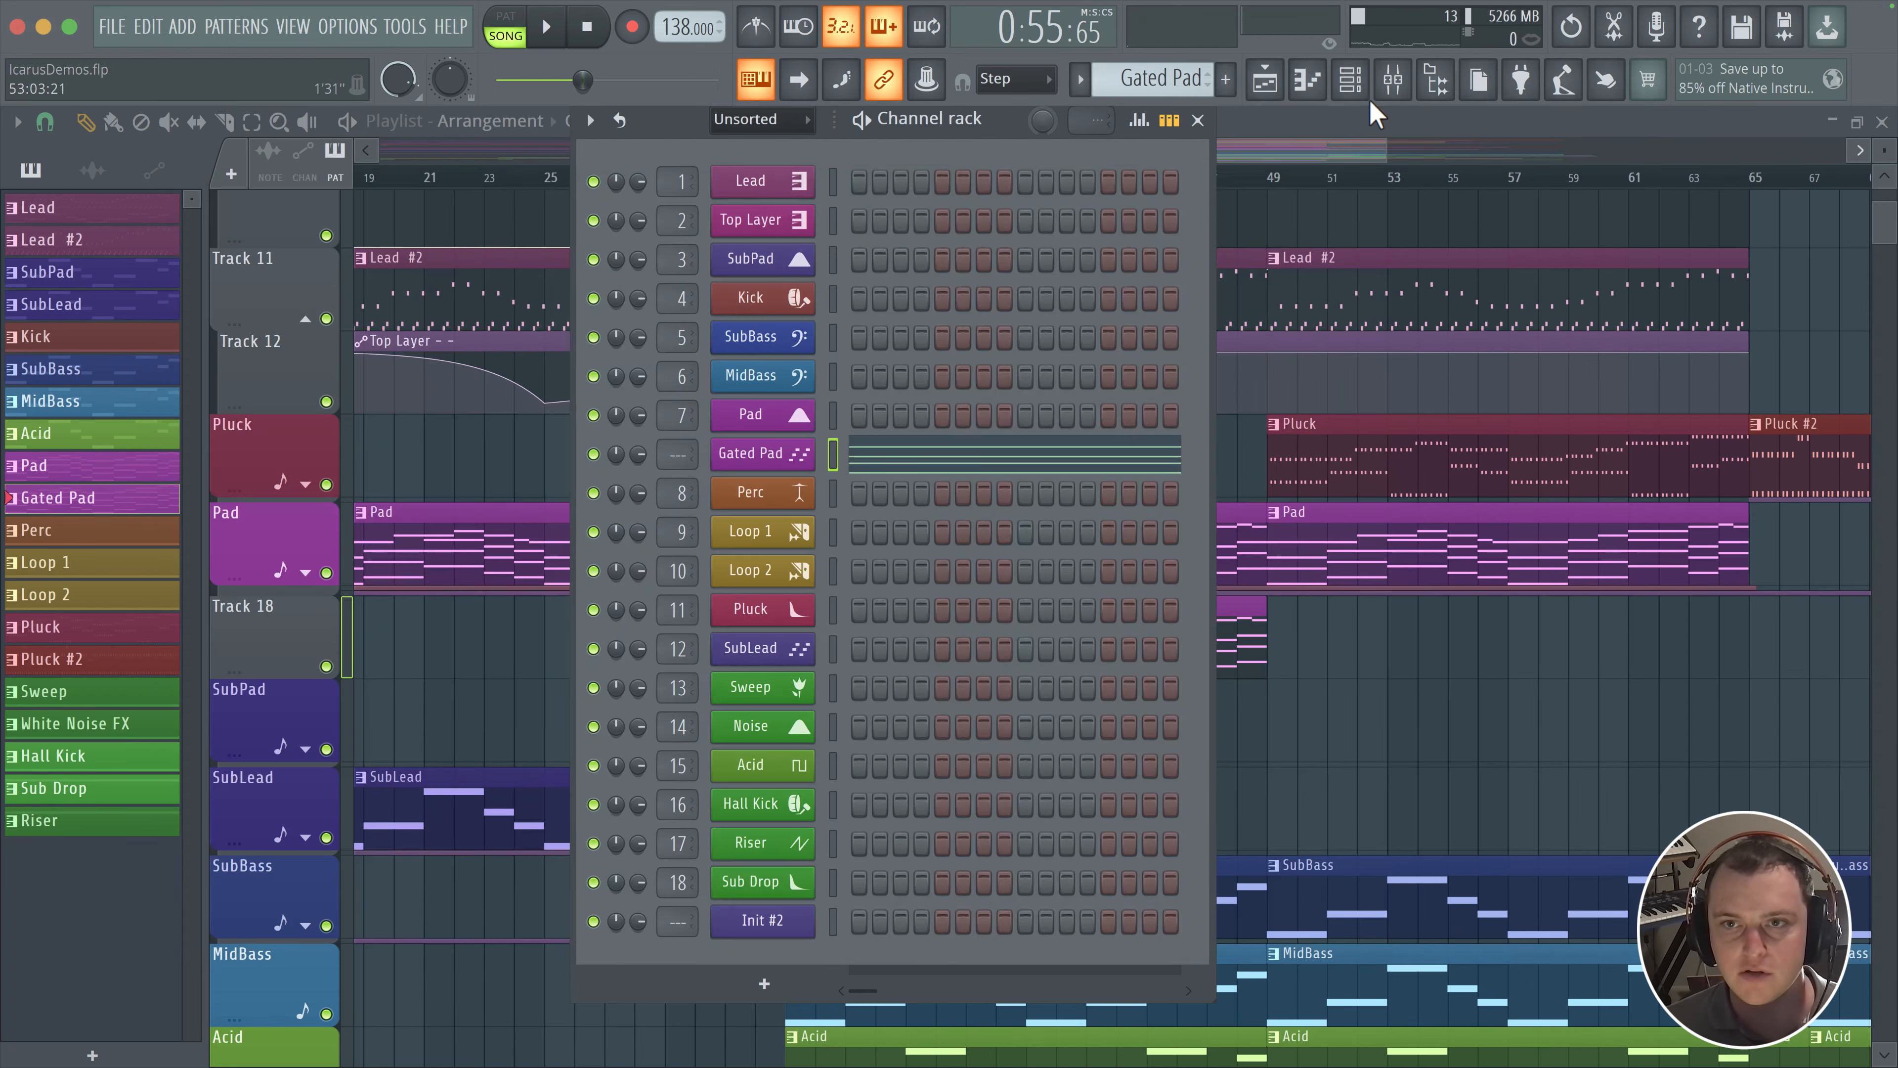
pyautogui.click(772, 465)
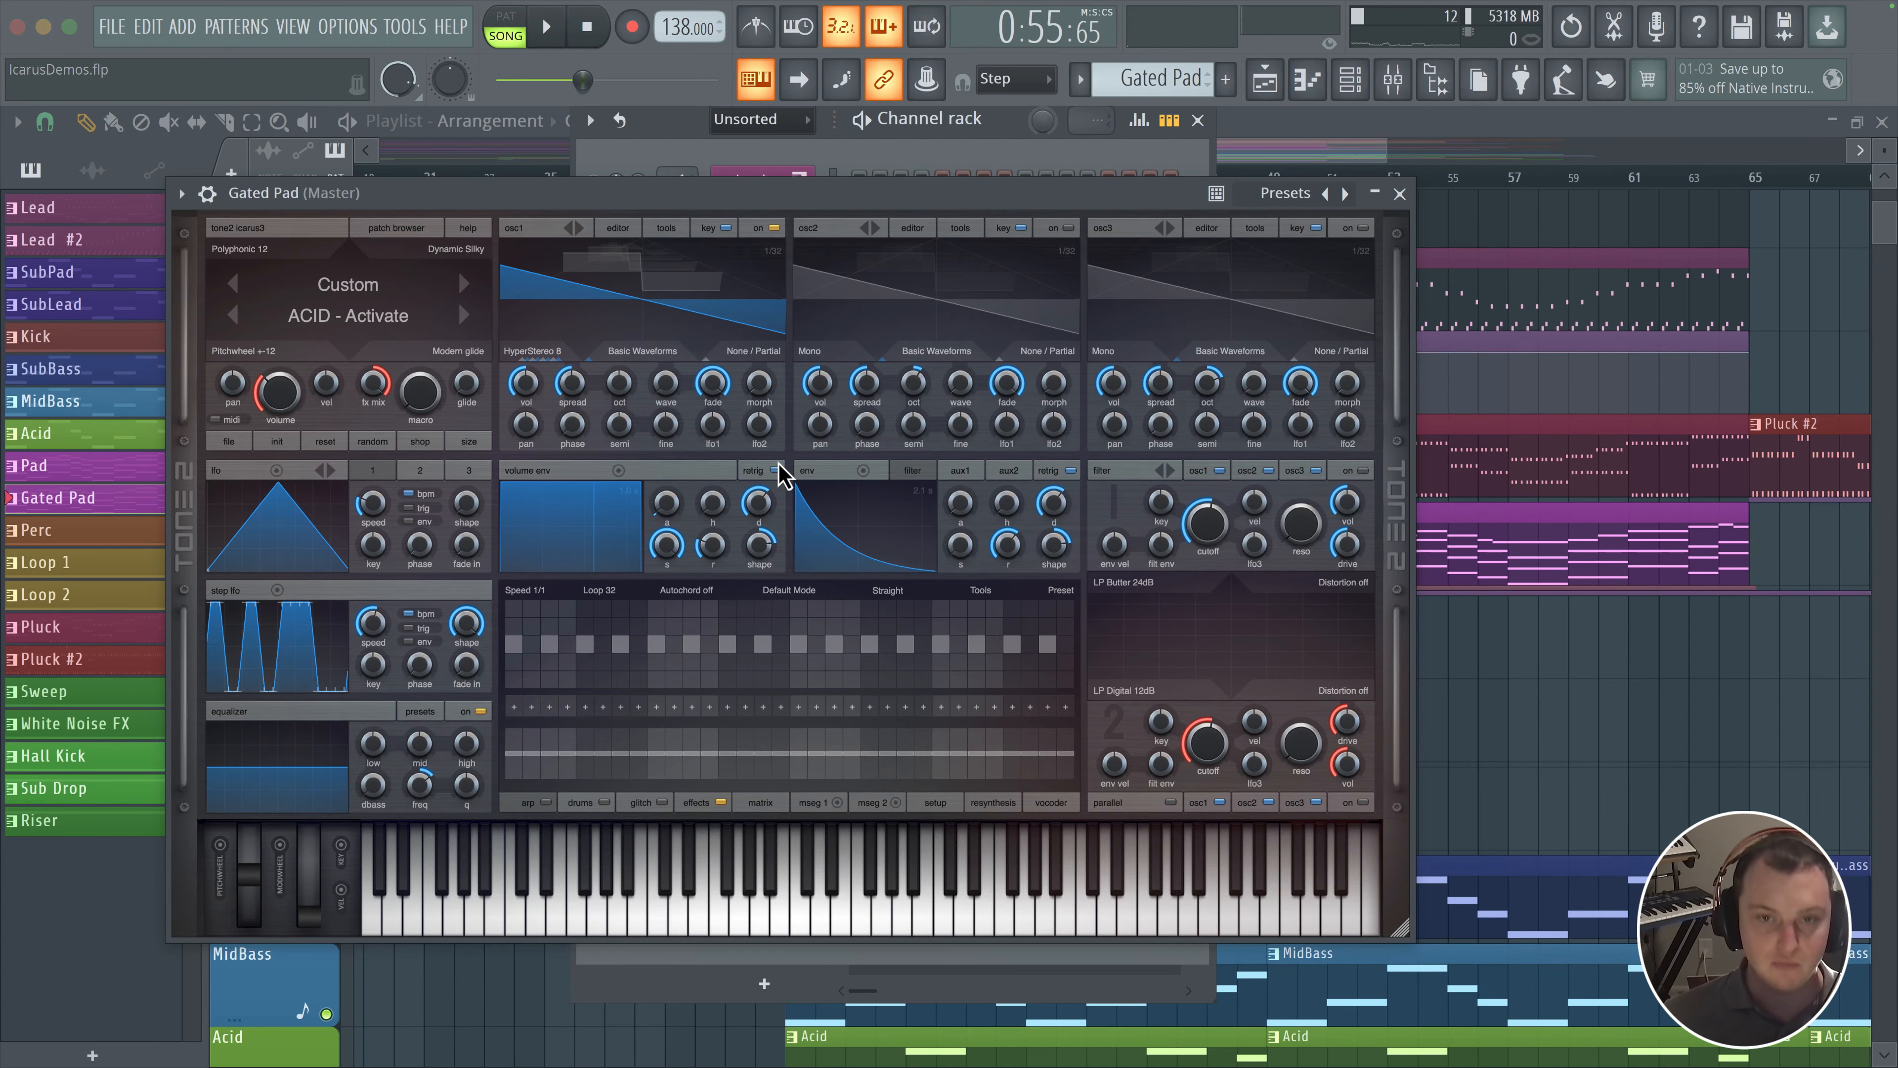
pyautogui.press('F9')
pyautogui.click(1402, 194)
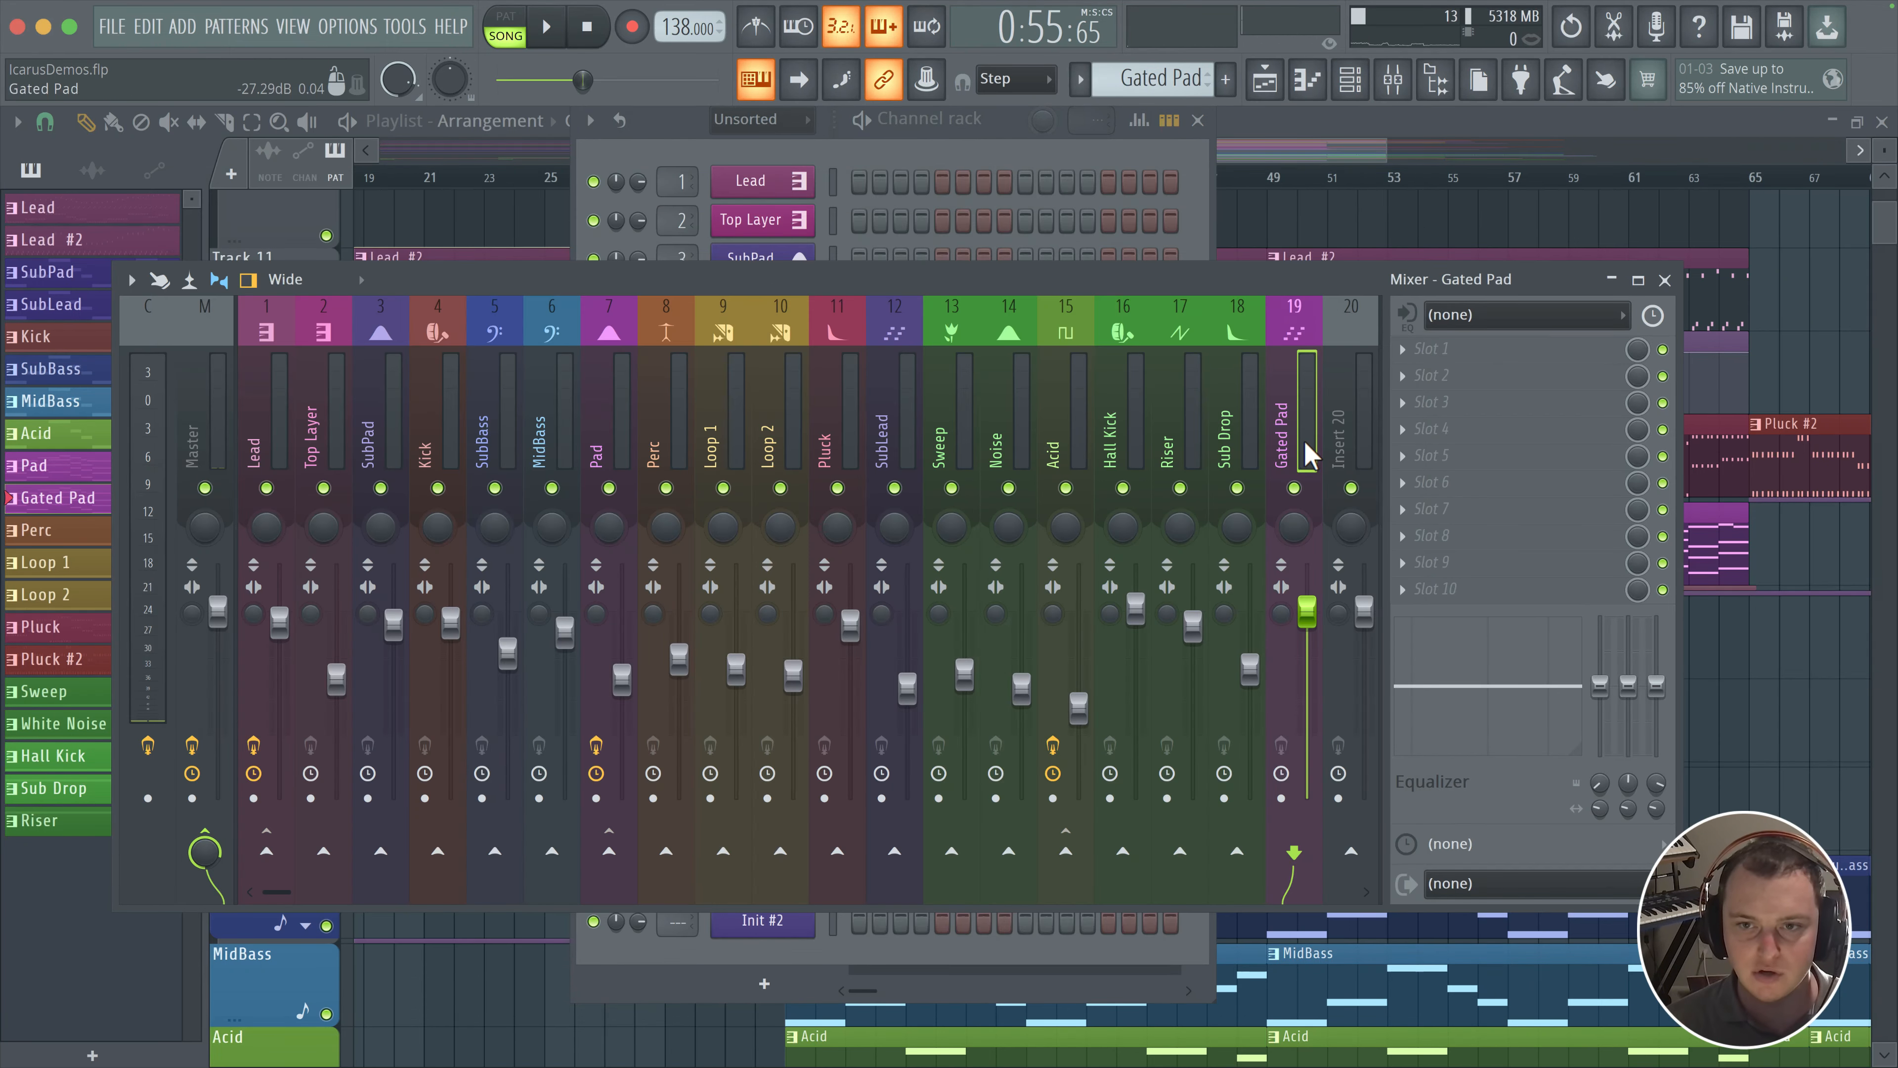
pyautogui.moveTo(1306, 445); pyautogui.dragTo(665, 464)
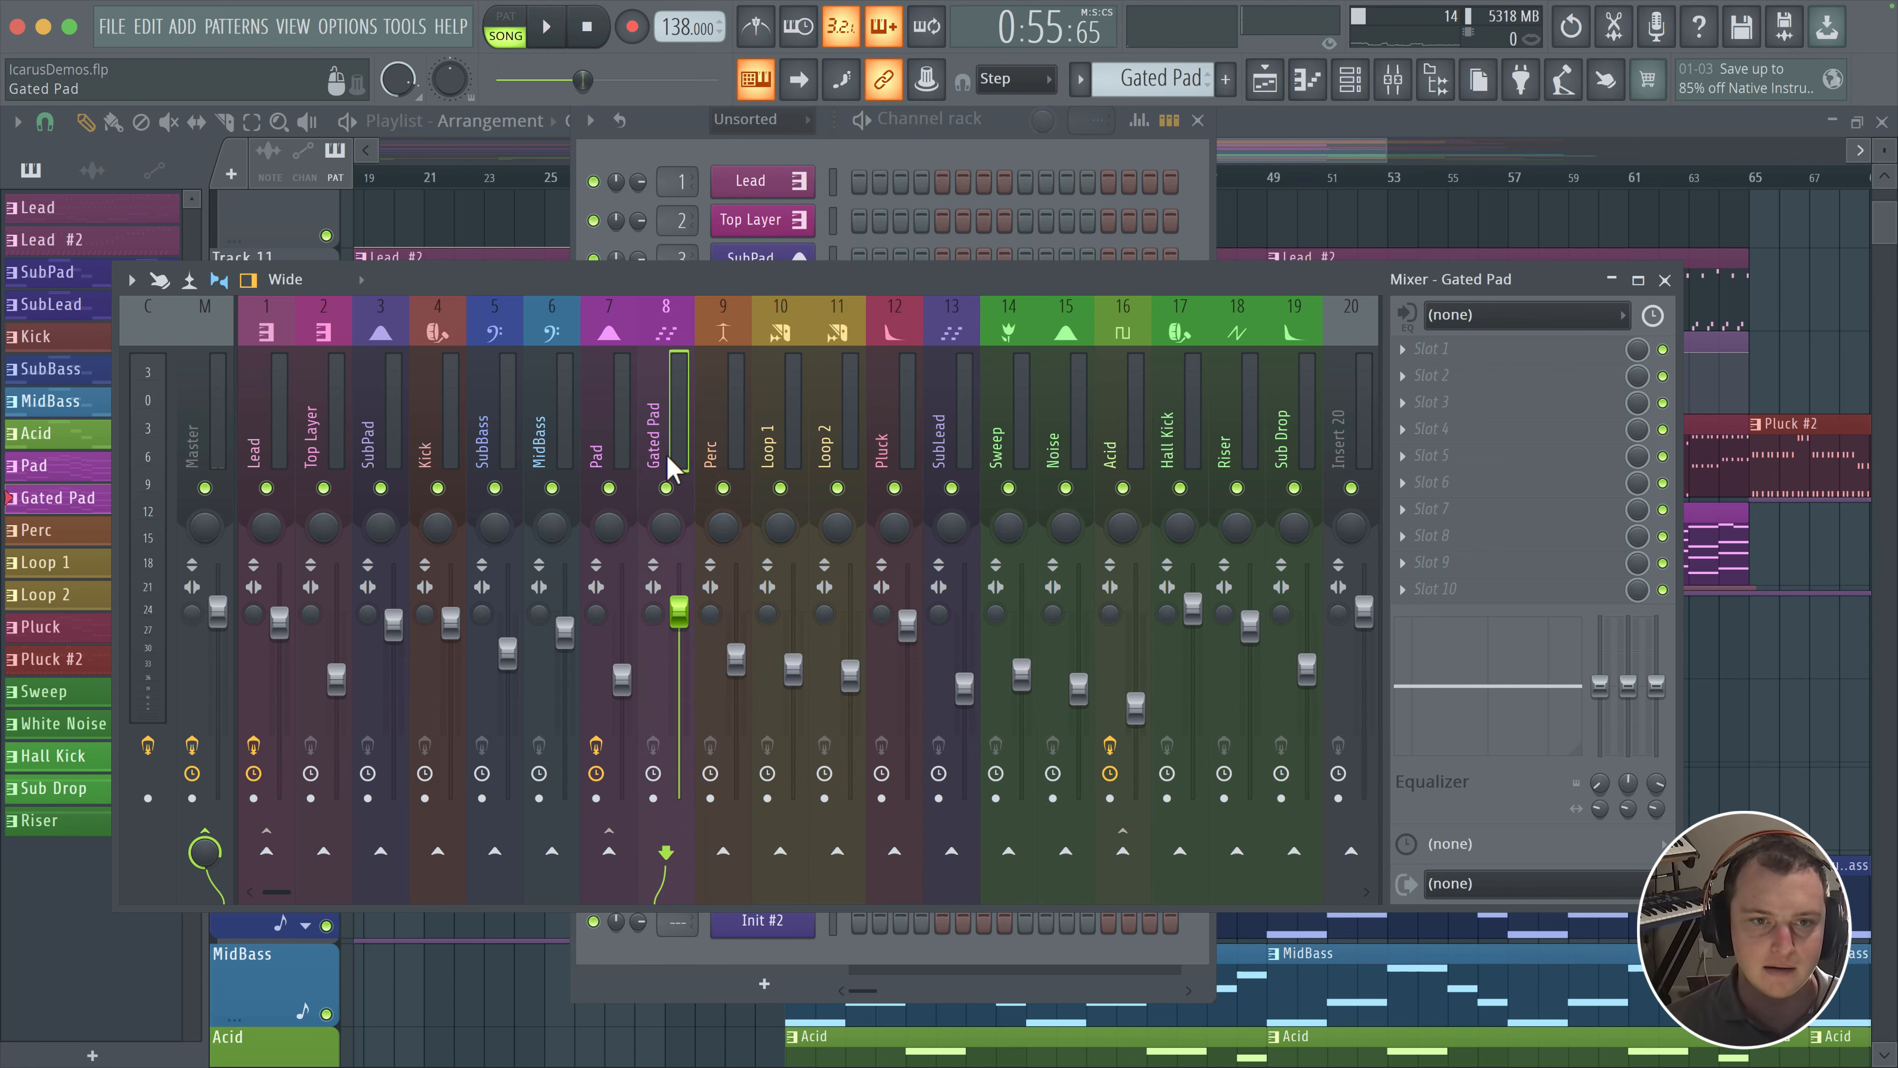
# Step: Play the song and lower the volume of the Gated Pad mixer track
pyautogui.press('space')
pyautogui.moveTo(677, 610); pyautogui.dragTo(680, 696)
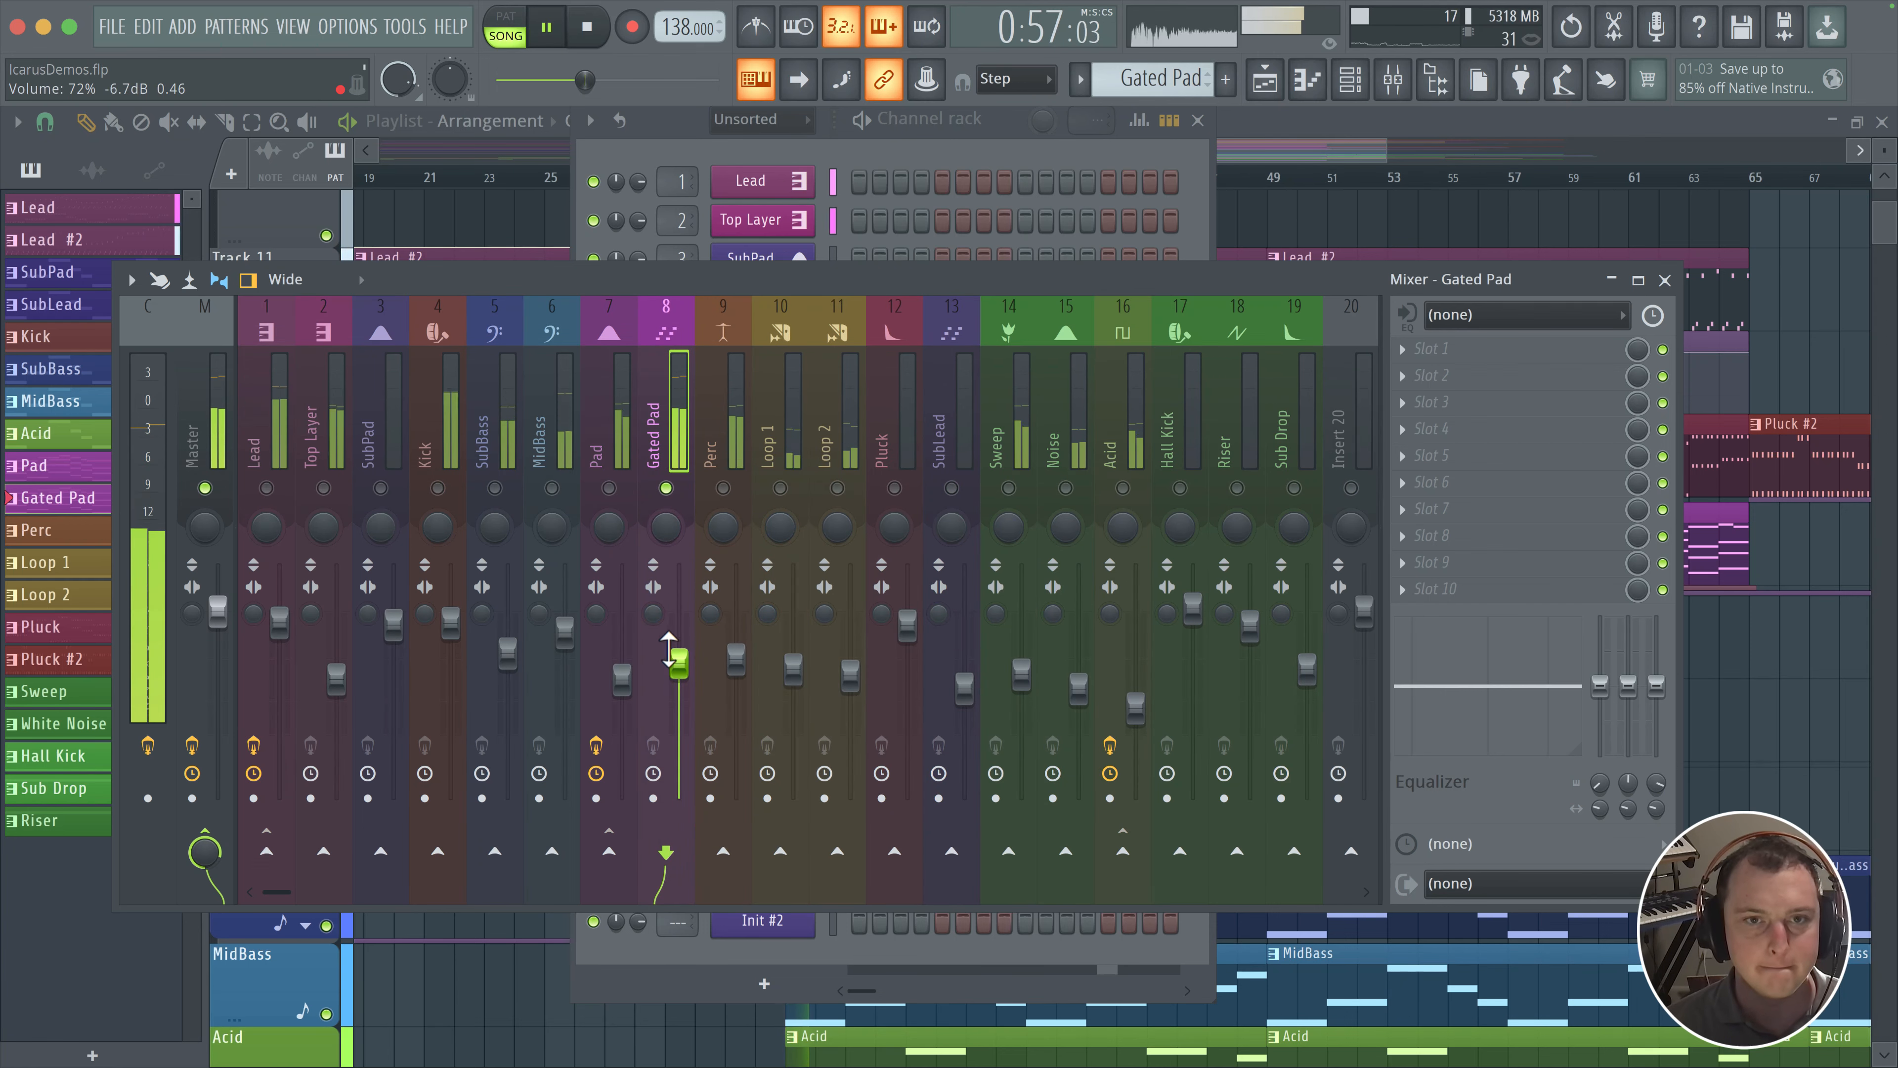
pyautogui.press('space')
# Step: Open the Gated Pad synth and reduce oscillator 1's spread to about 48 while the song plays
pyautogui.click(952, 161)
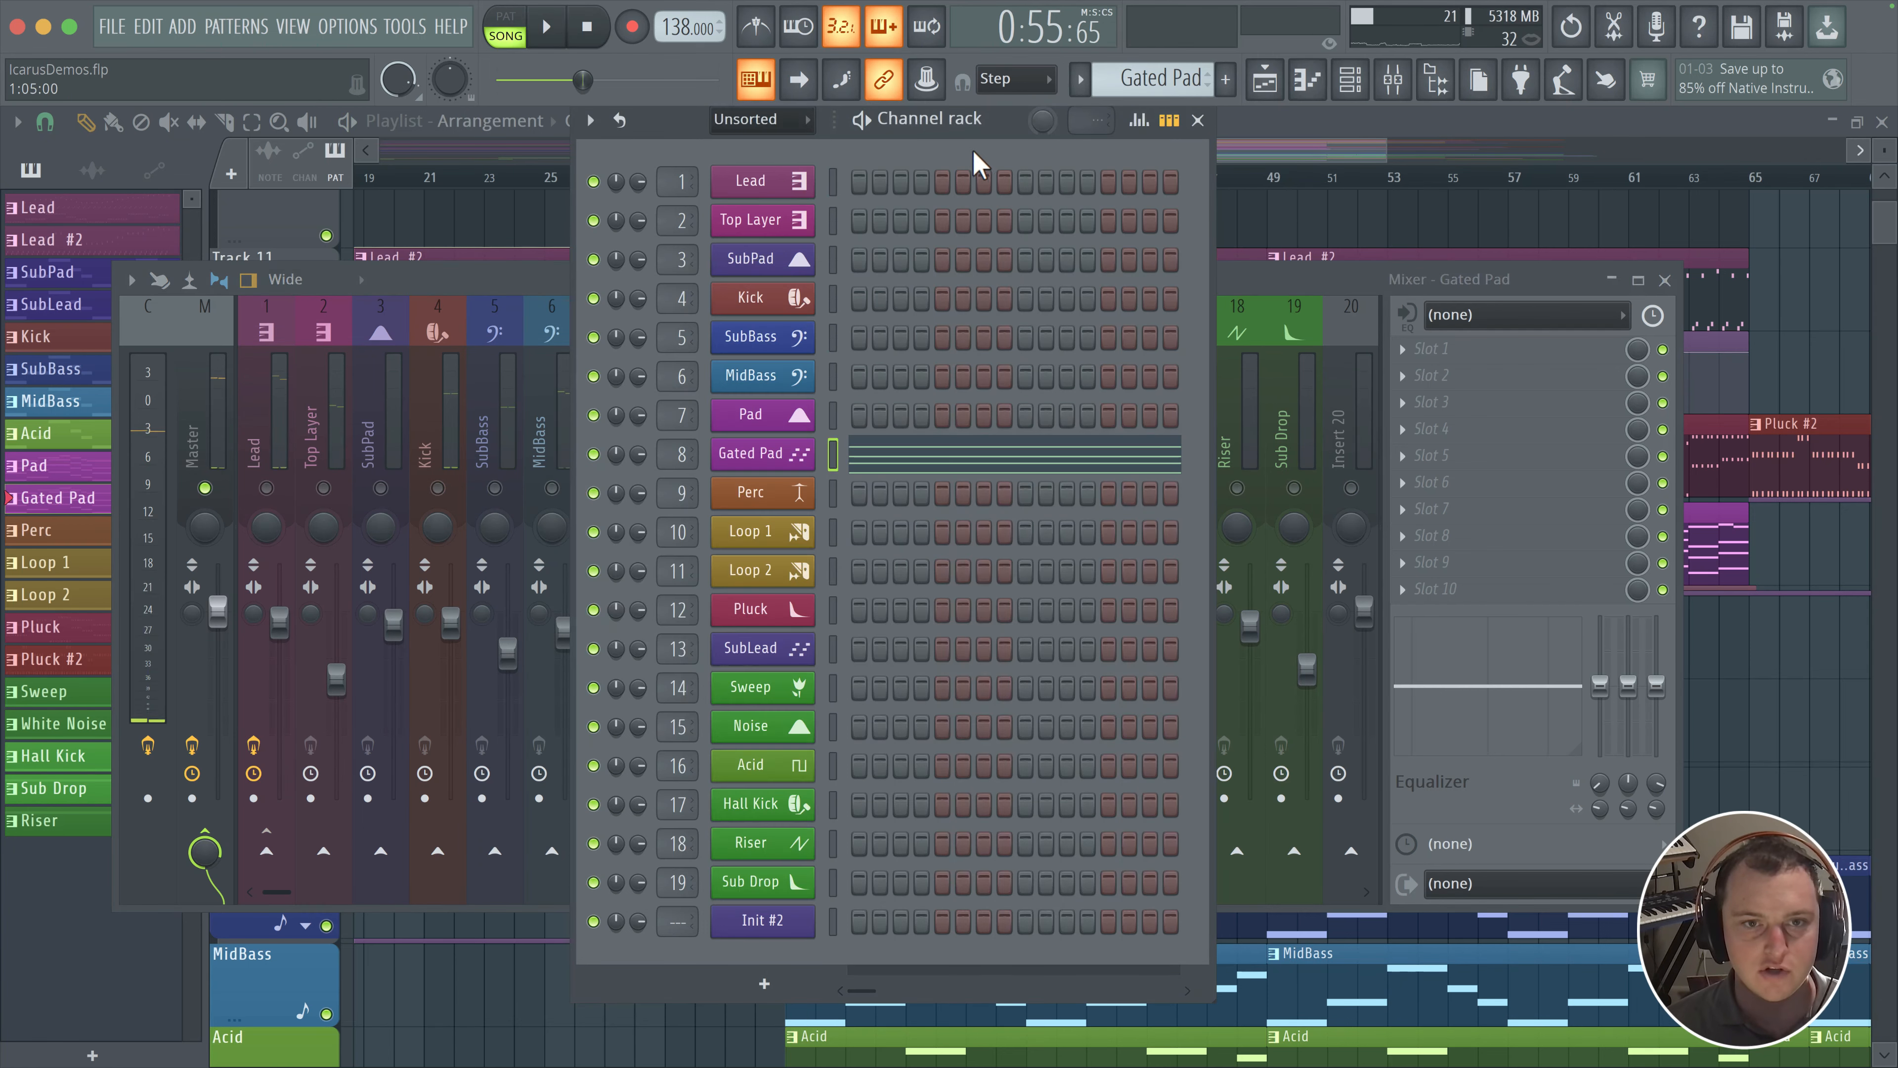
pyautogui.click(751, 454)
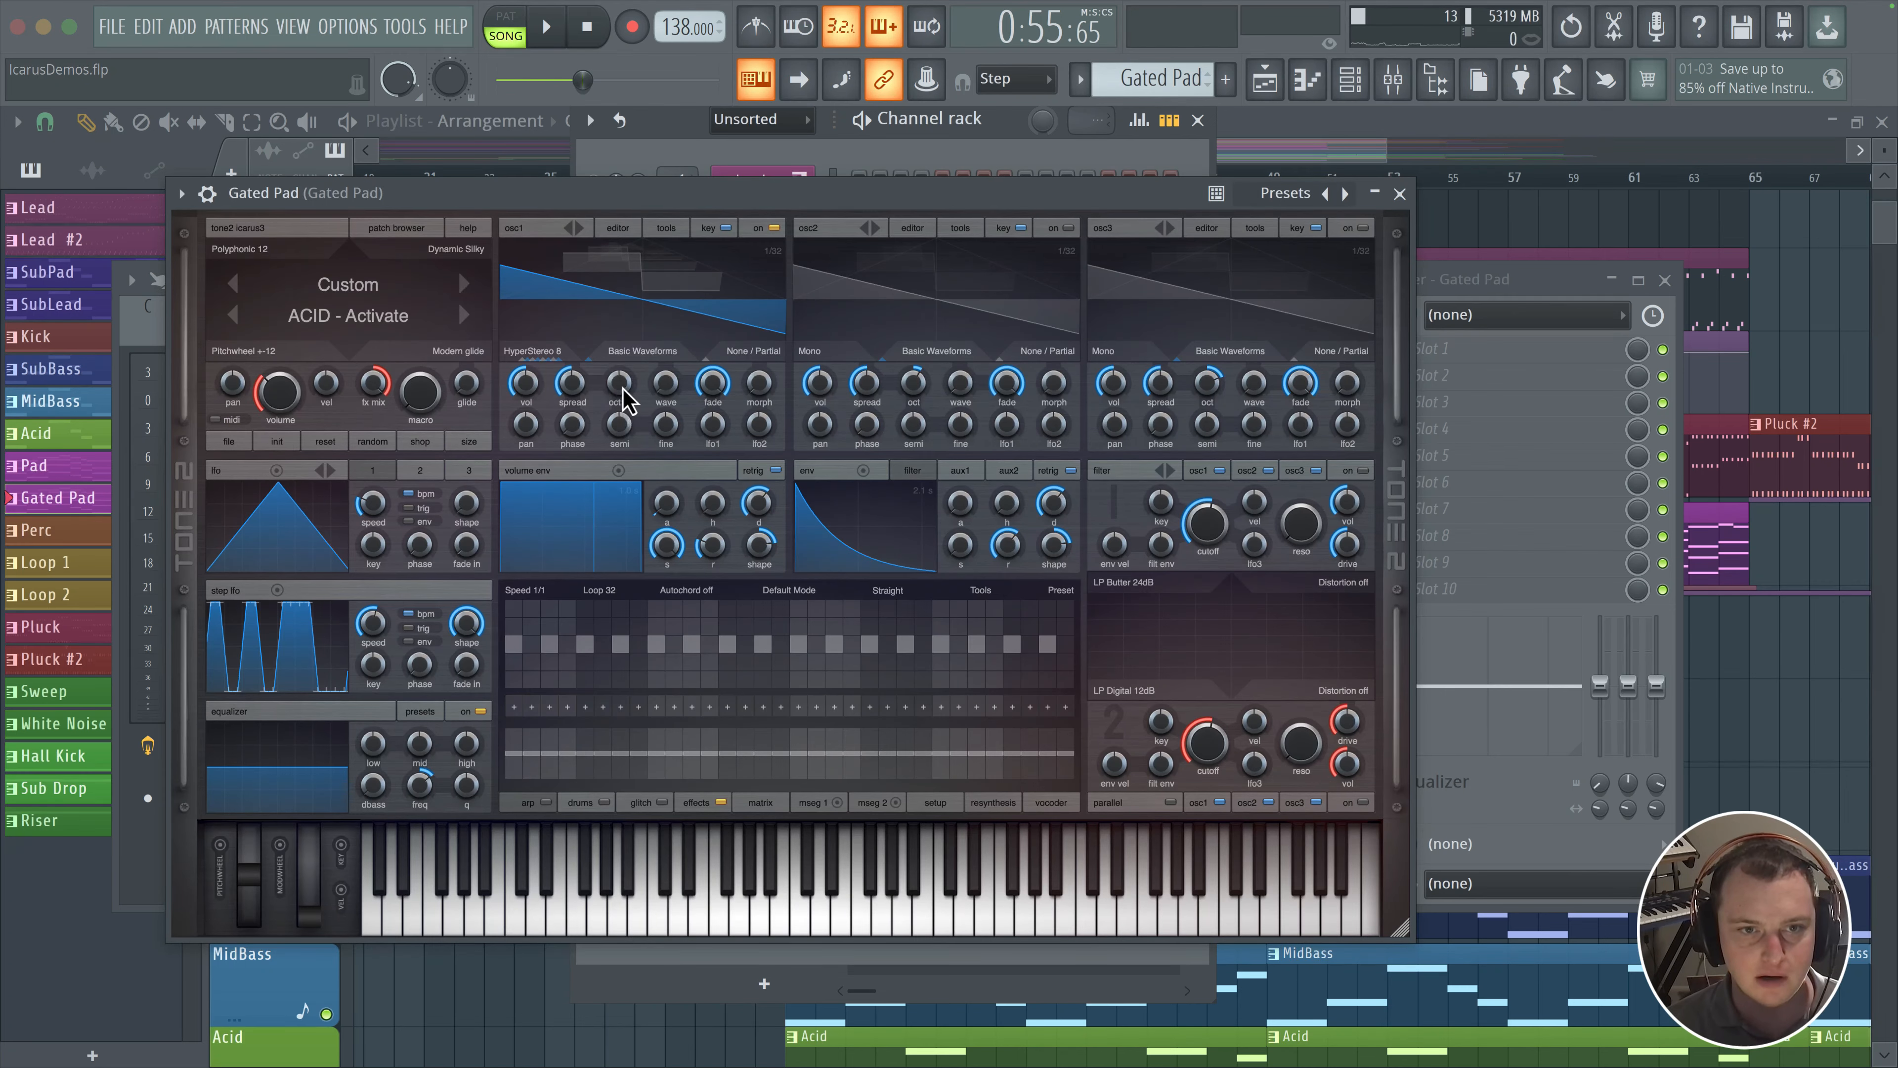
pyautogui.moveTo(593, 193); pyautogui.dragTo(532, 140)
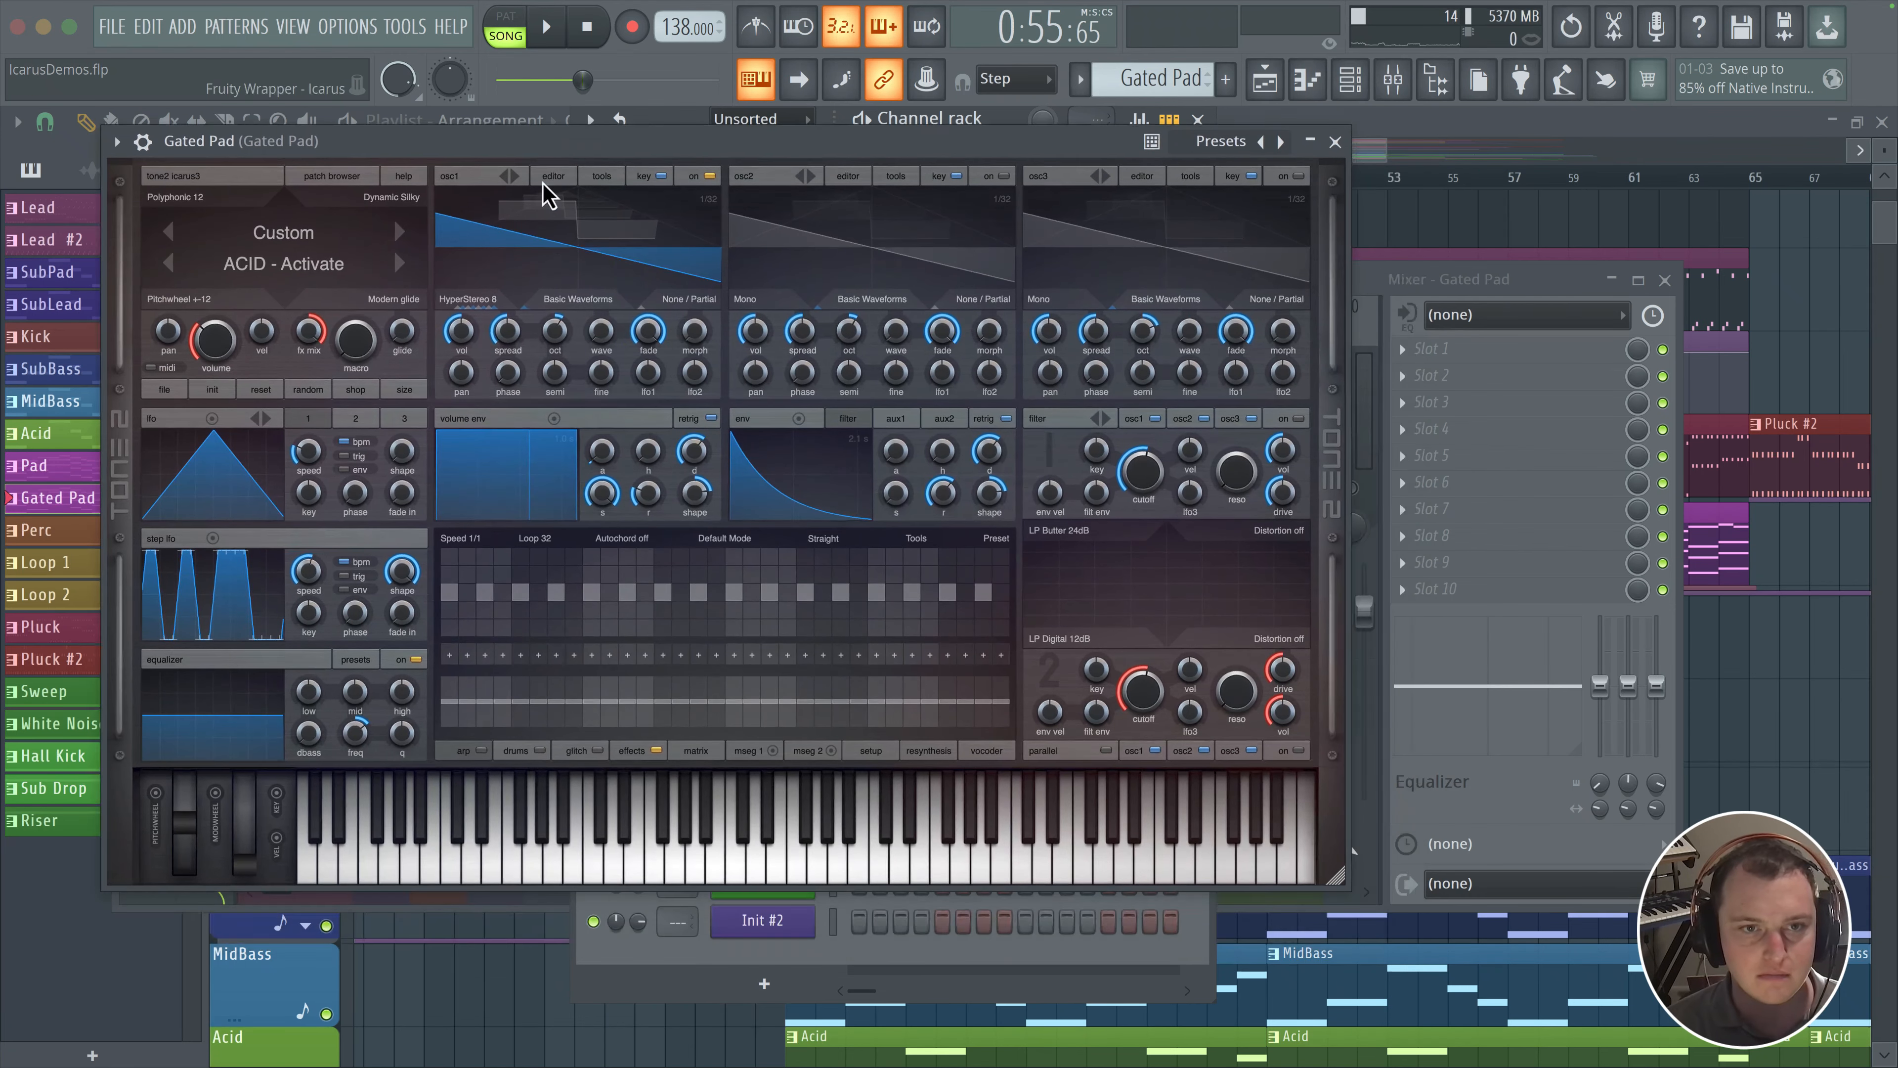
pyautogui.press('space')
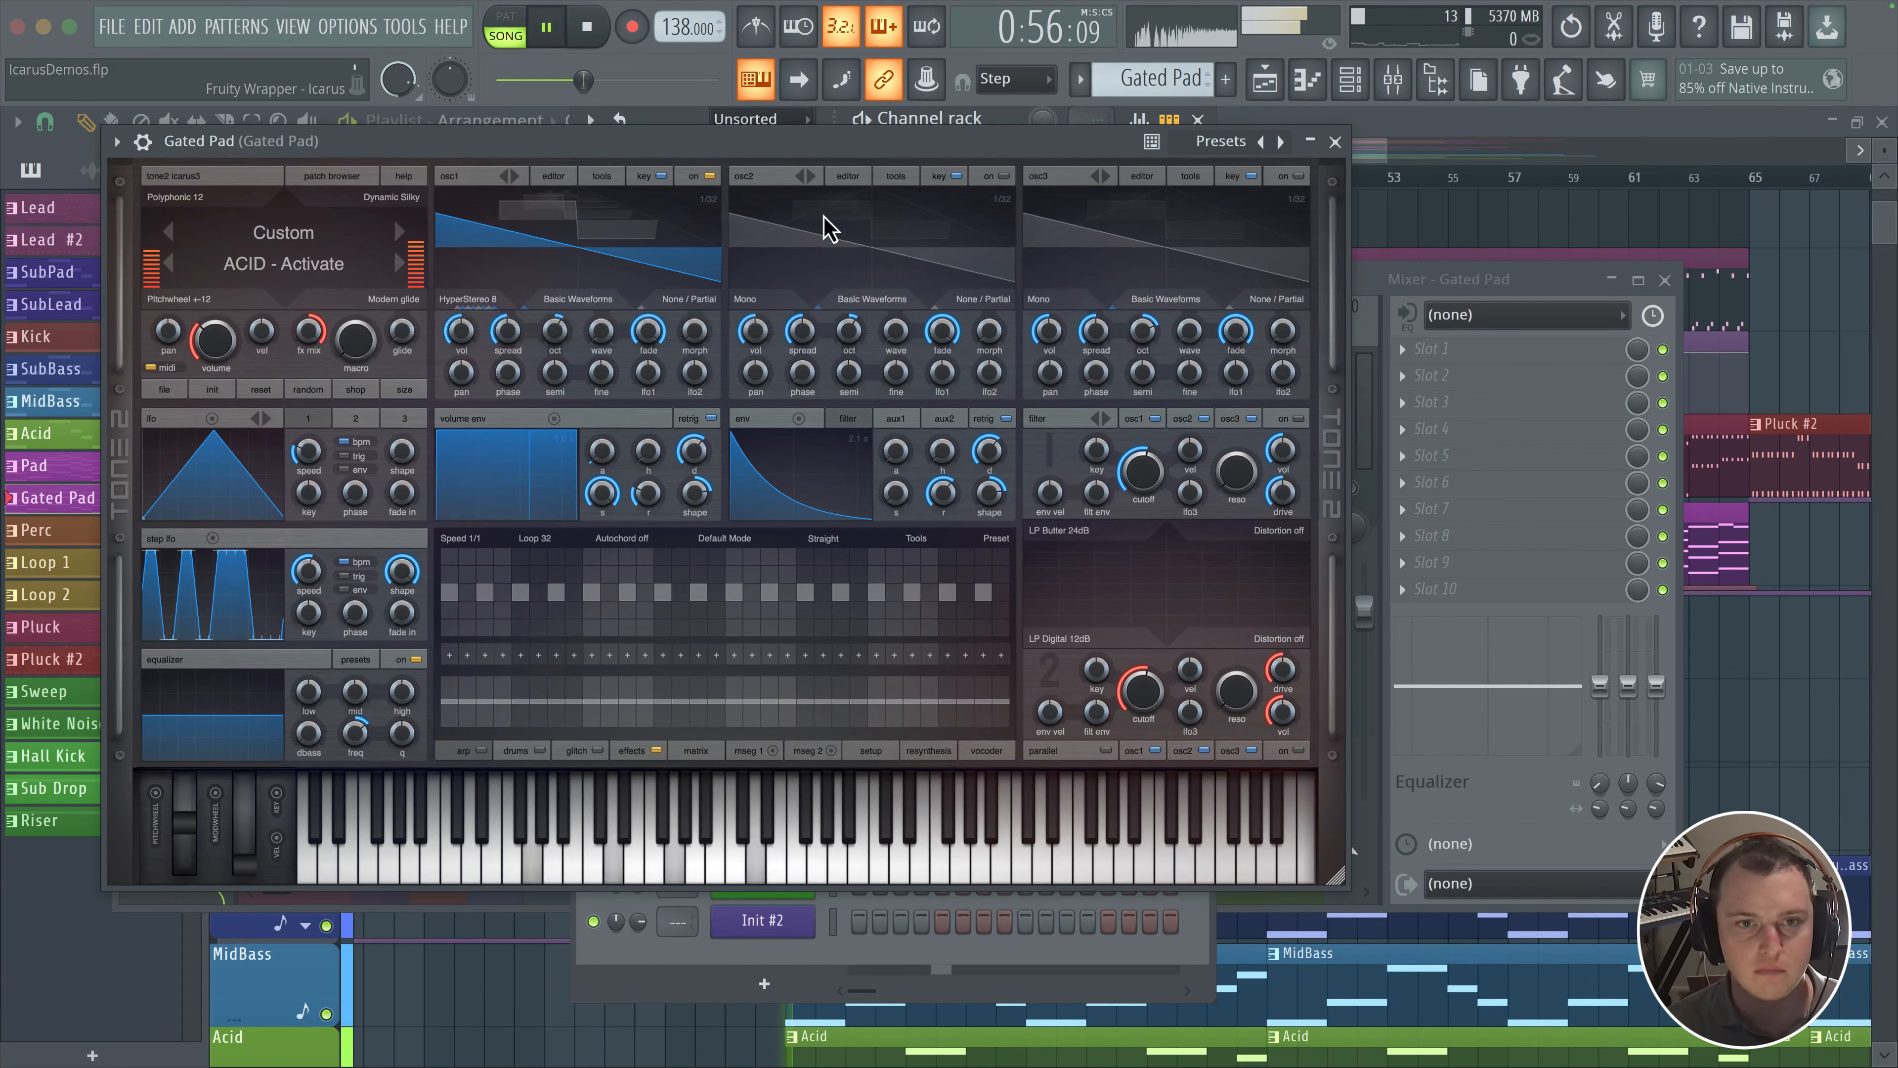
pyautogui.moveTo(506, 329)
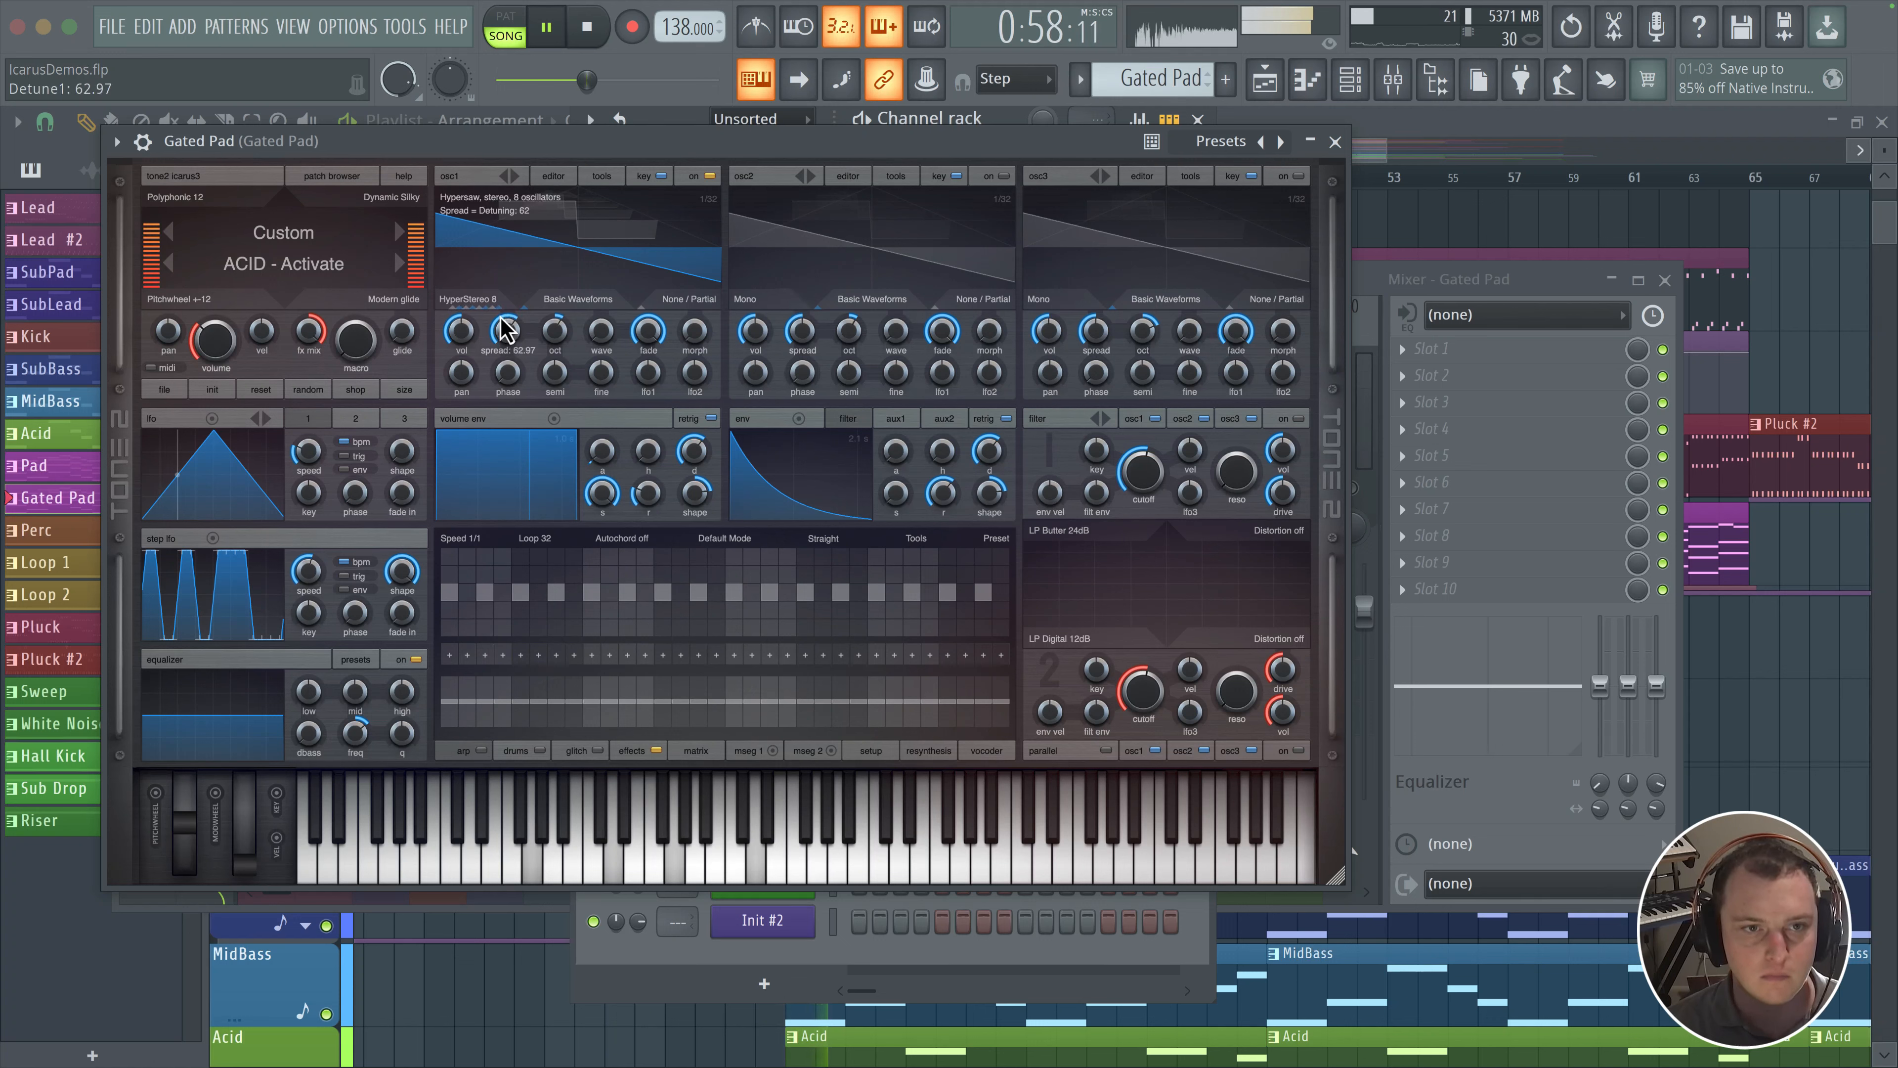
pyautogui.scroll(-4, 504, 330)
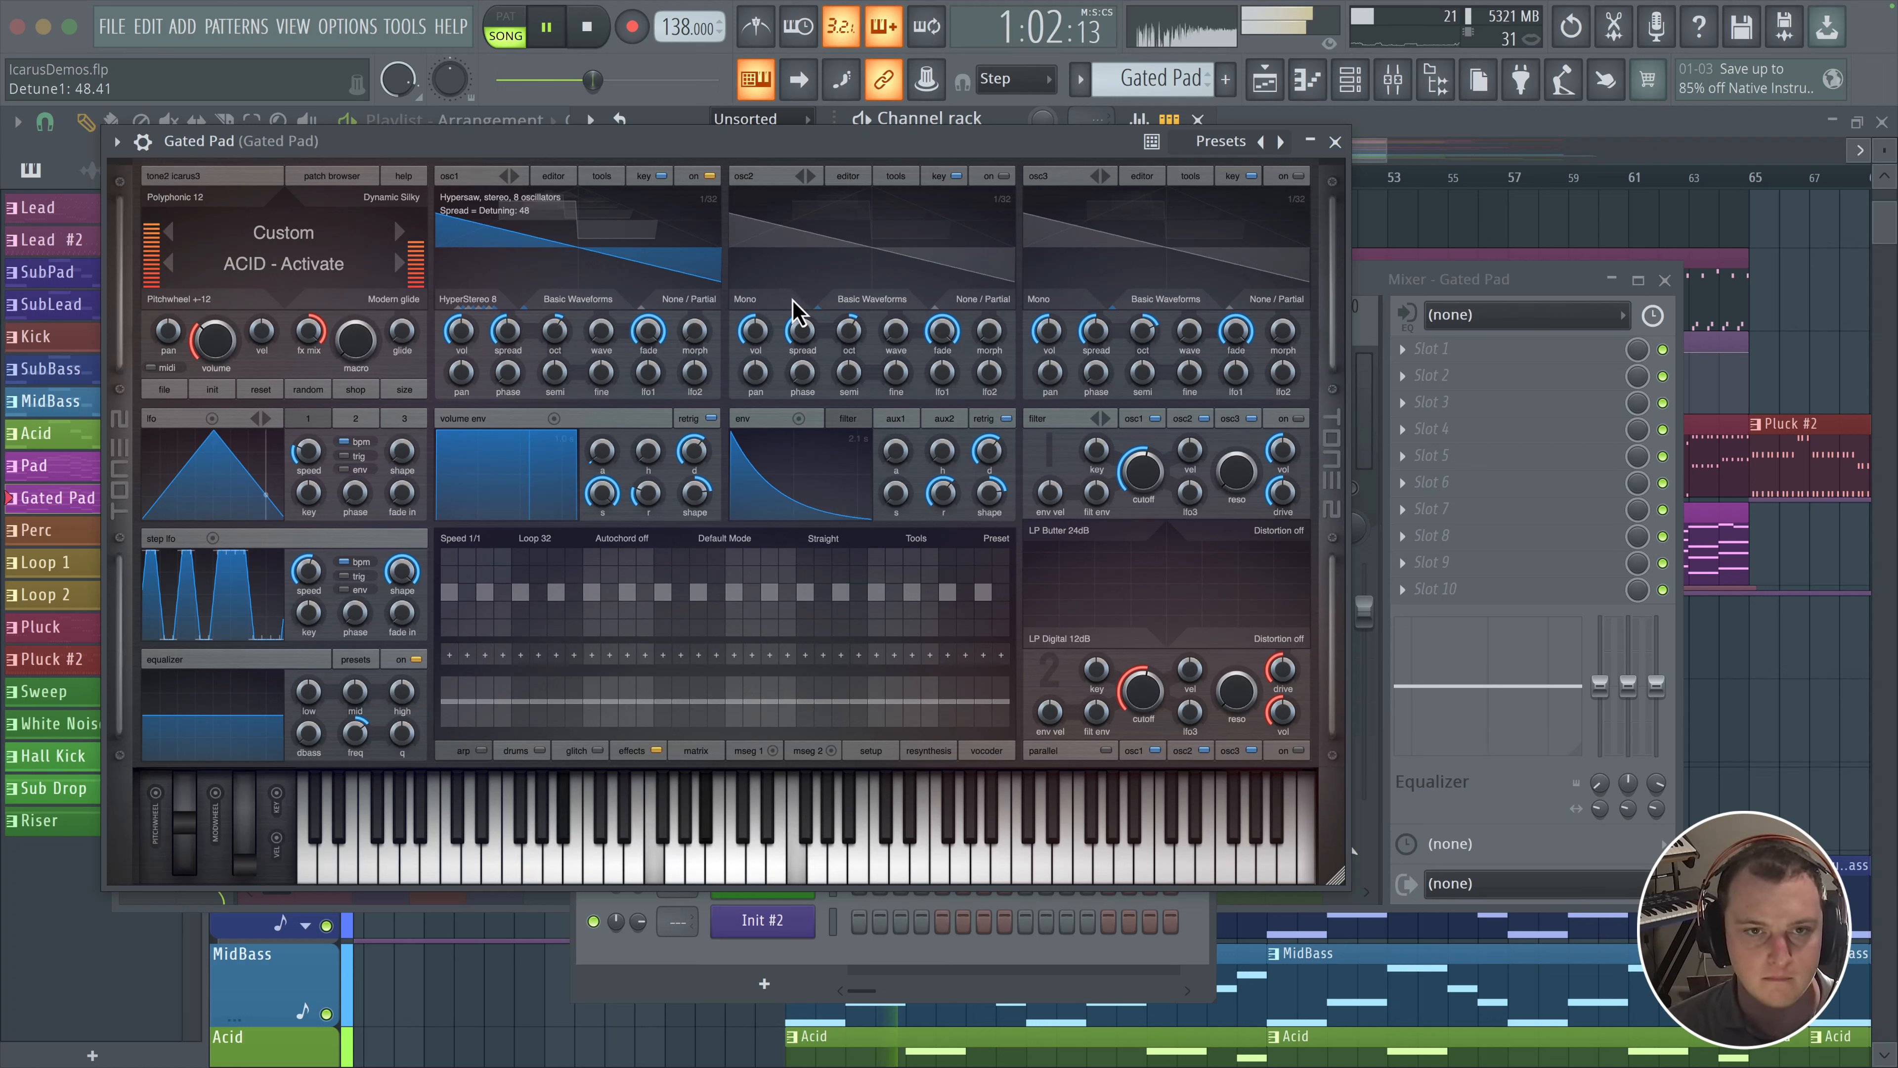
pyautogui.press('space')
# Step: Turn on oscillator 3 and set its voice mode to Stereo
pyautogui.moveTo(751, 314)
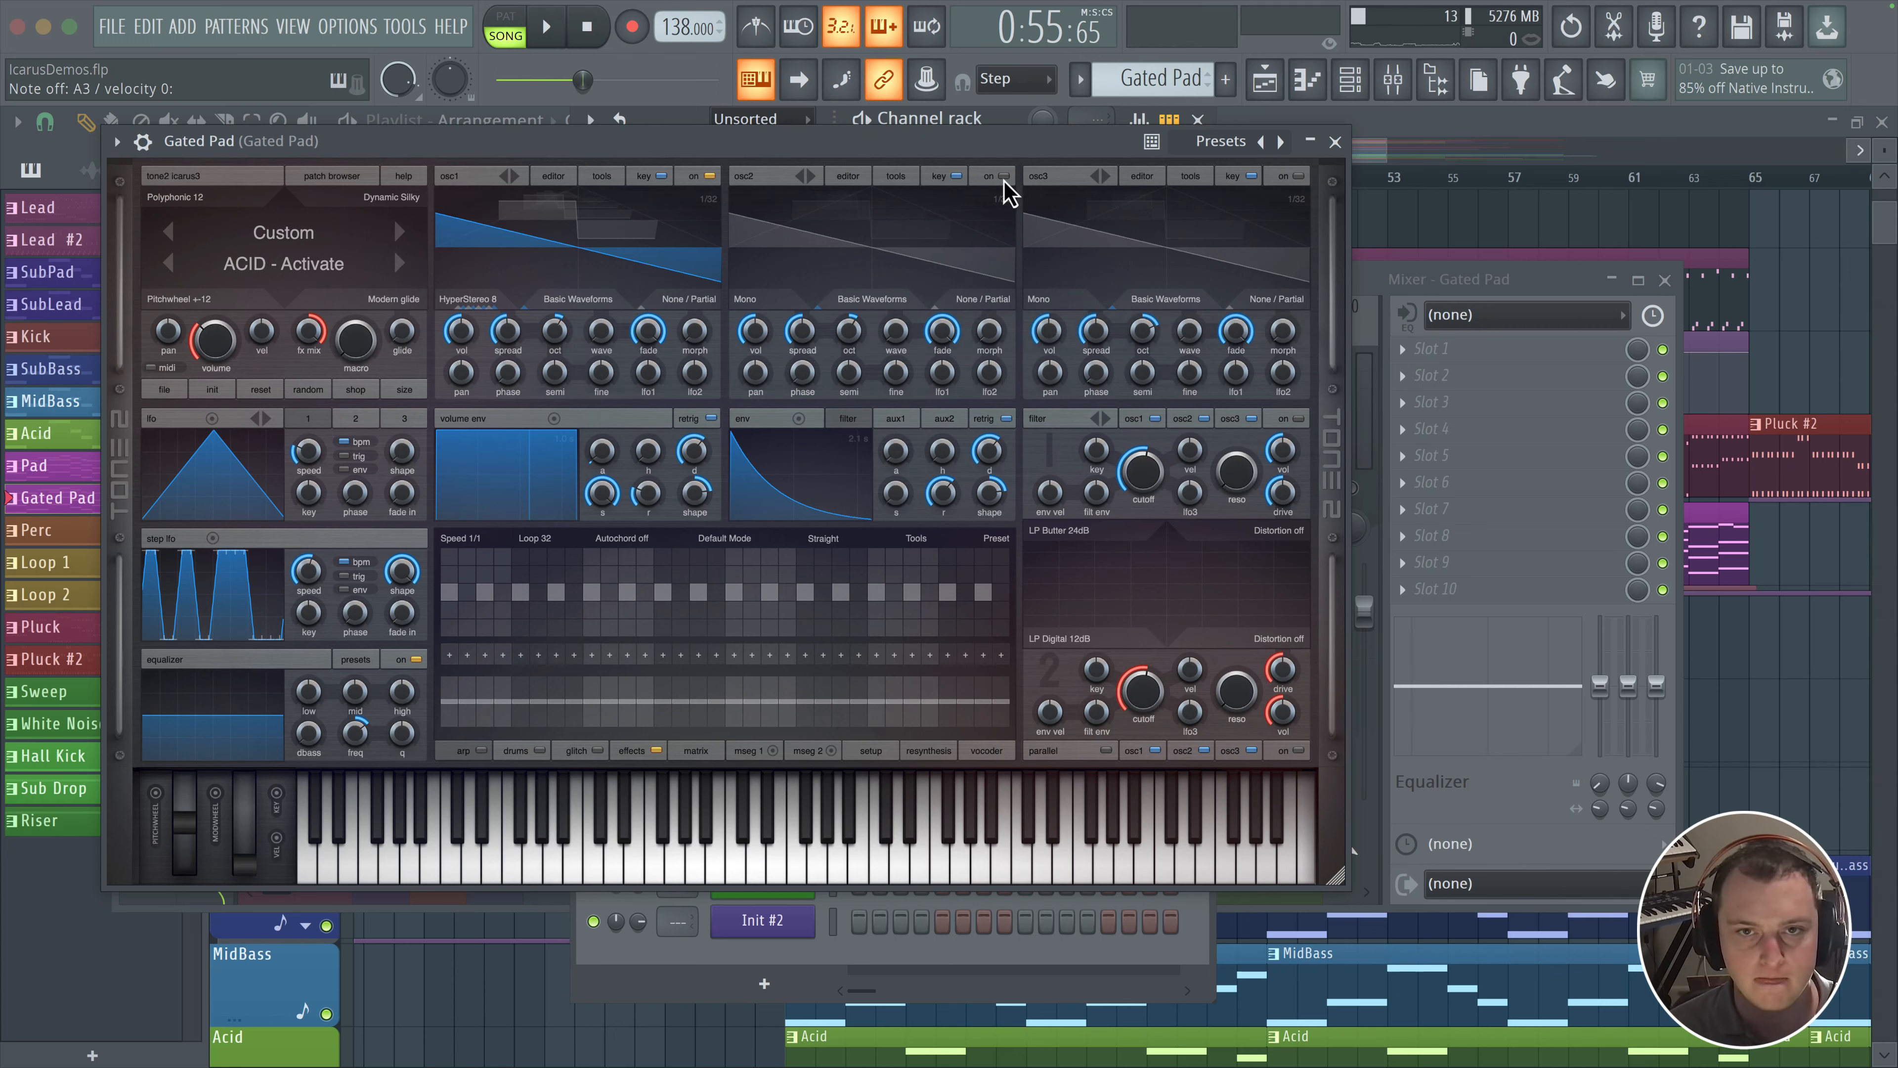
pyautogui.click(1298, 177)
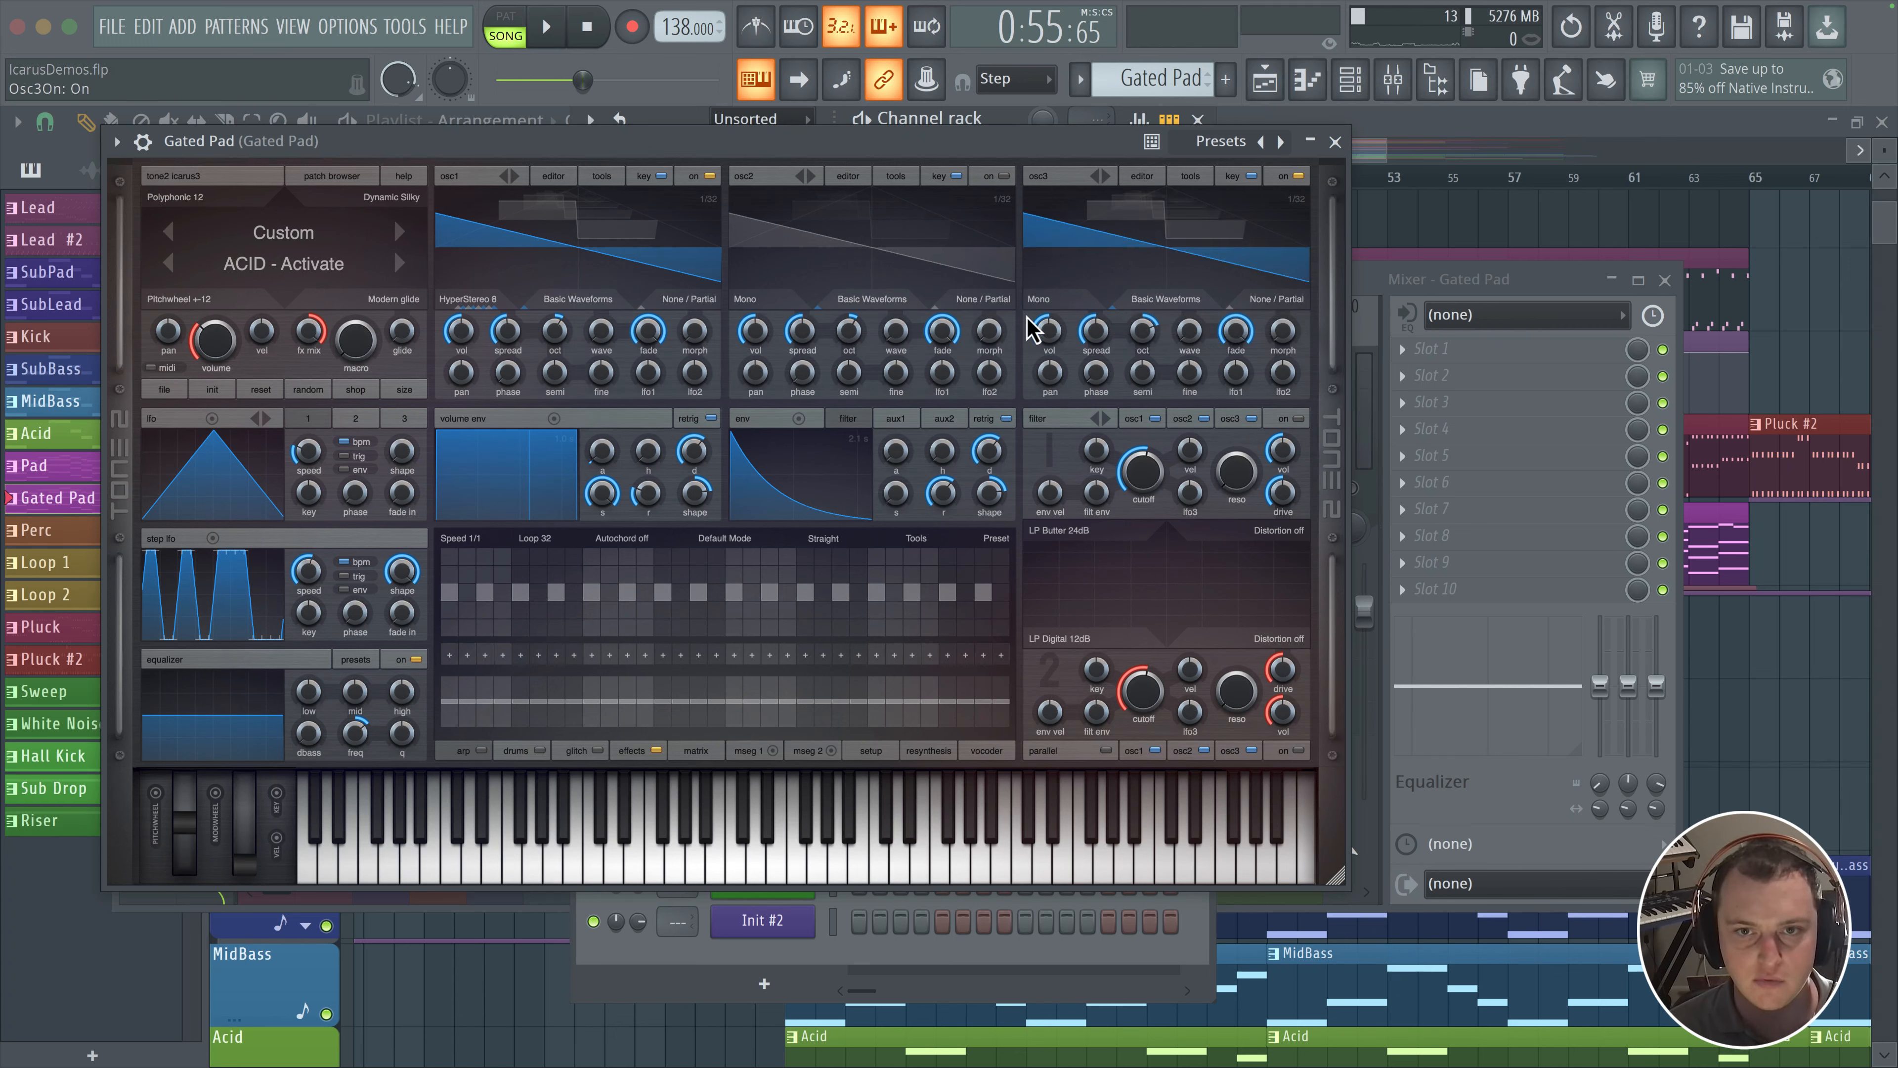
pyautogui.click(1278, 298)
pyautogui.moveTo(1277, 507)
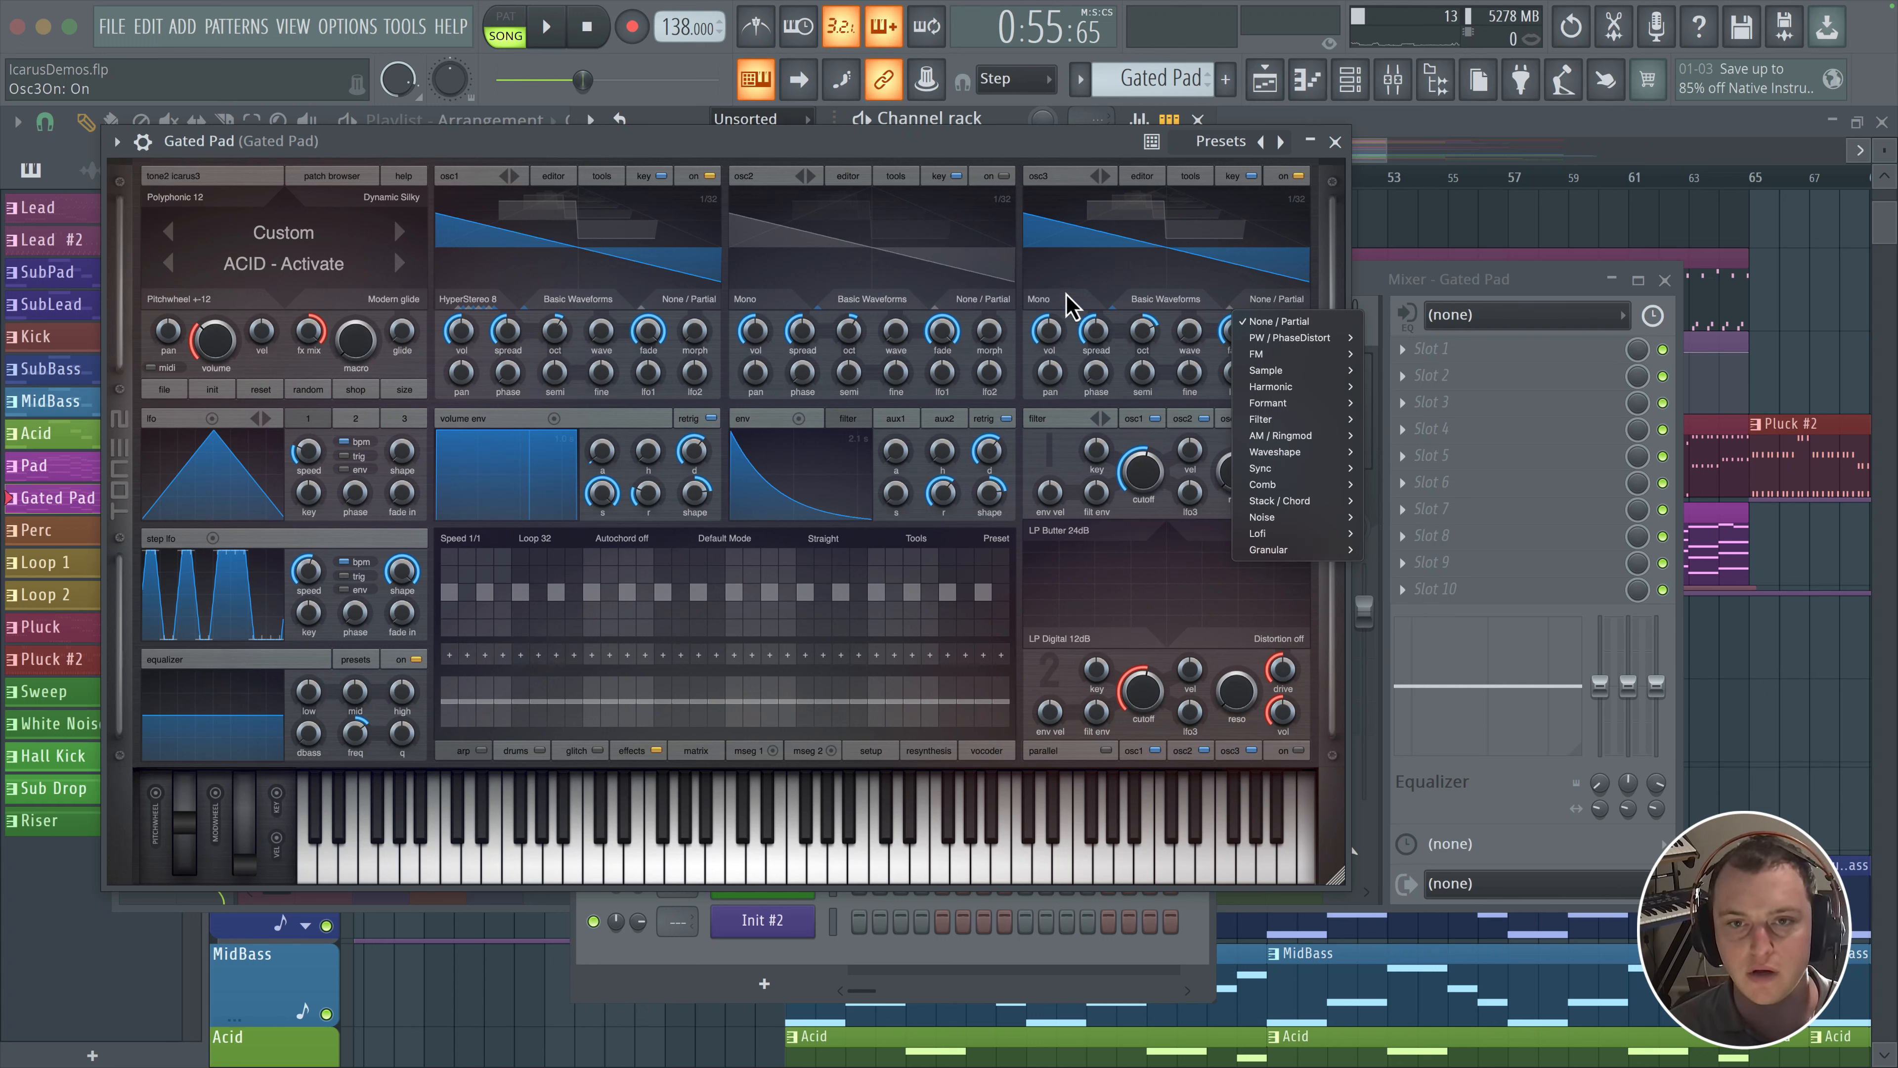
pyautogui.click(1068, 307)
pyautogui.click(1049, 328)
pyautogui.click(1060, 338)
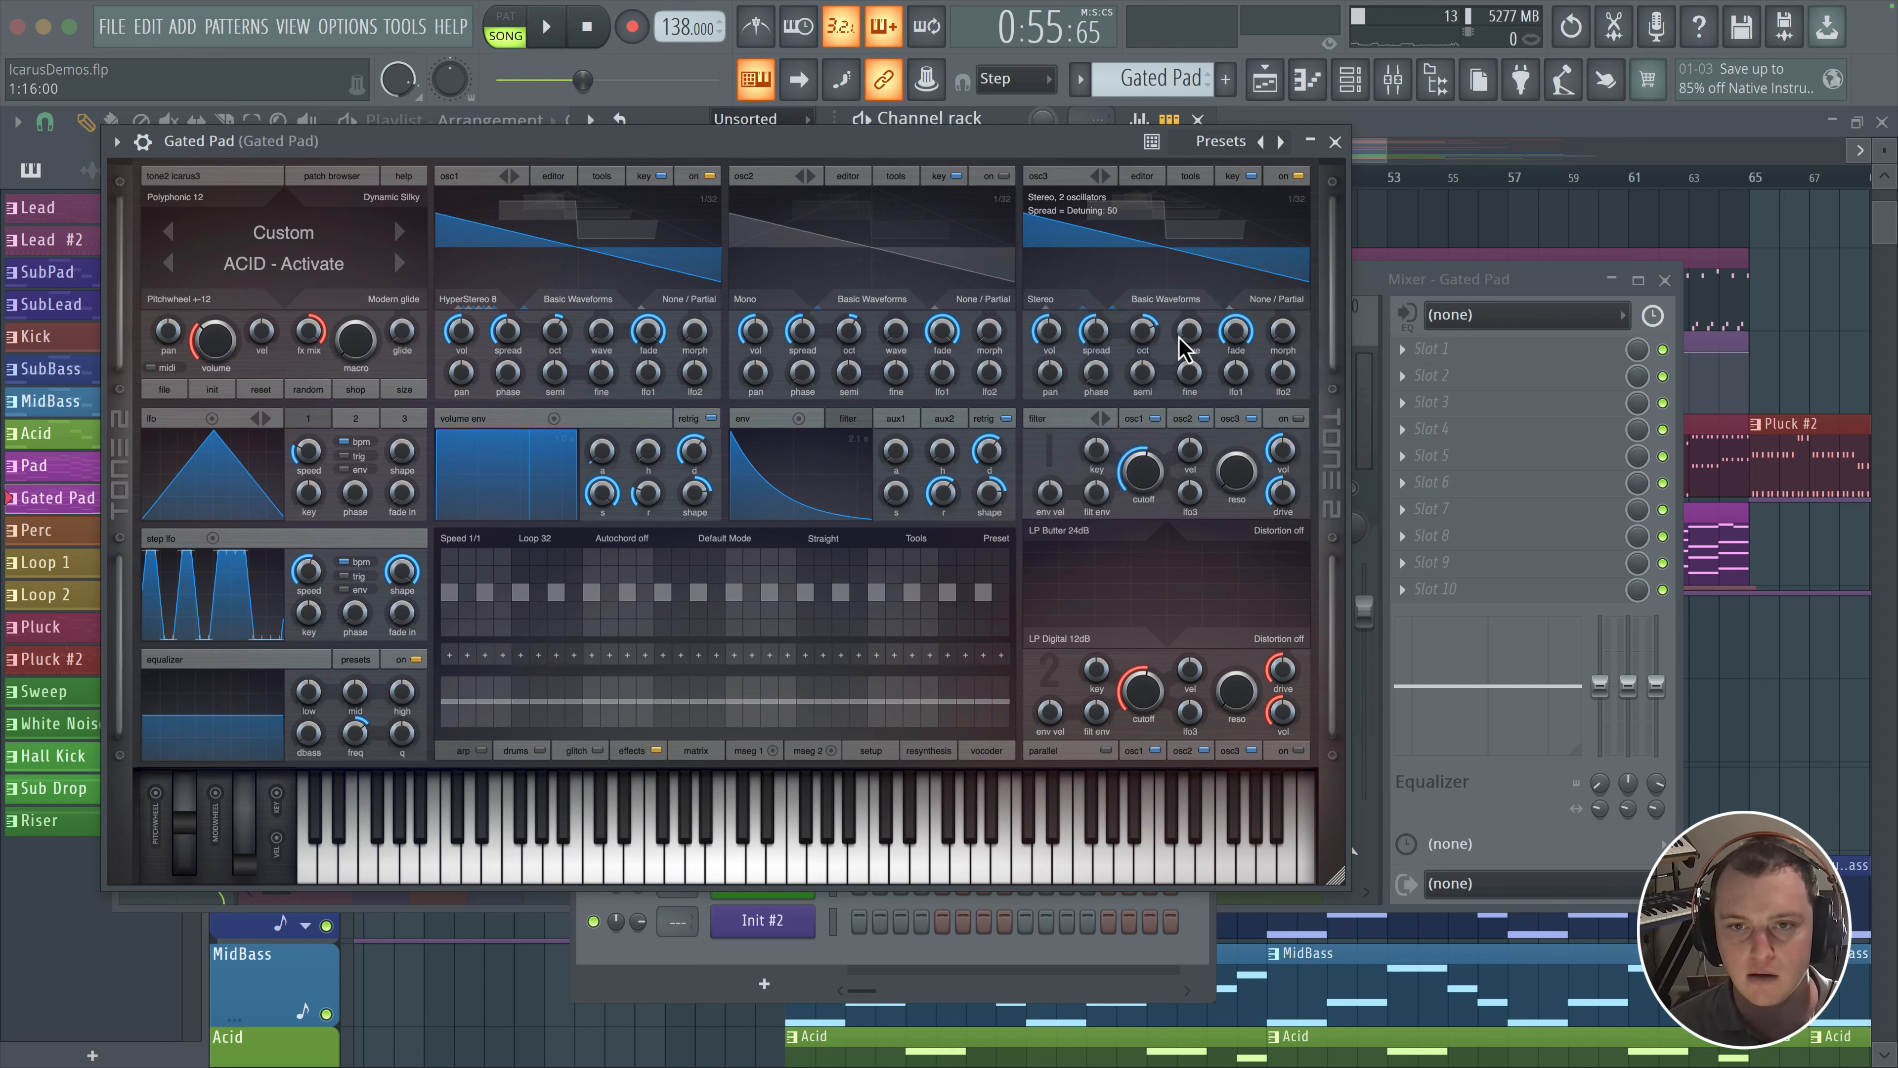
# Step: Set oscillator 3's morph type to Noise White and lower its volume
pyautogui.click(1276, 298)
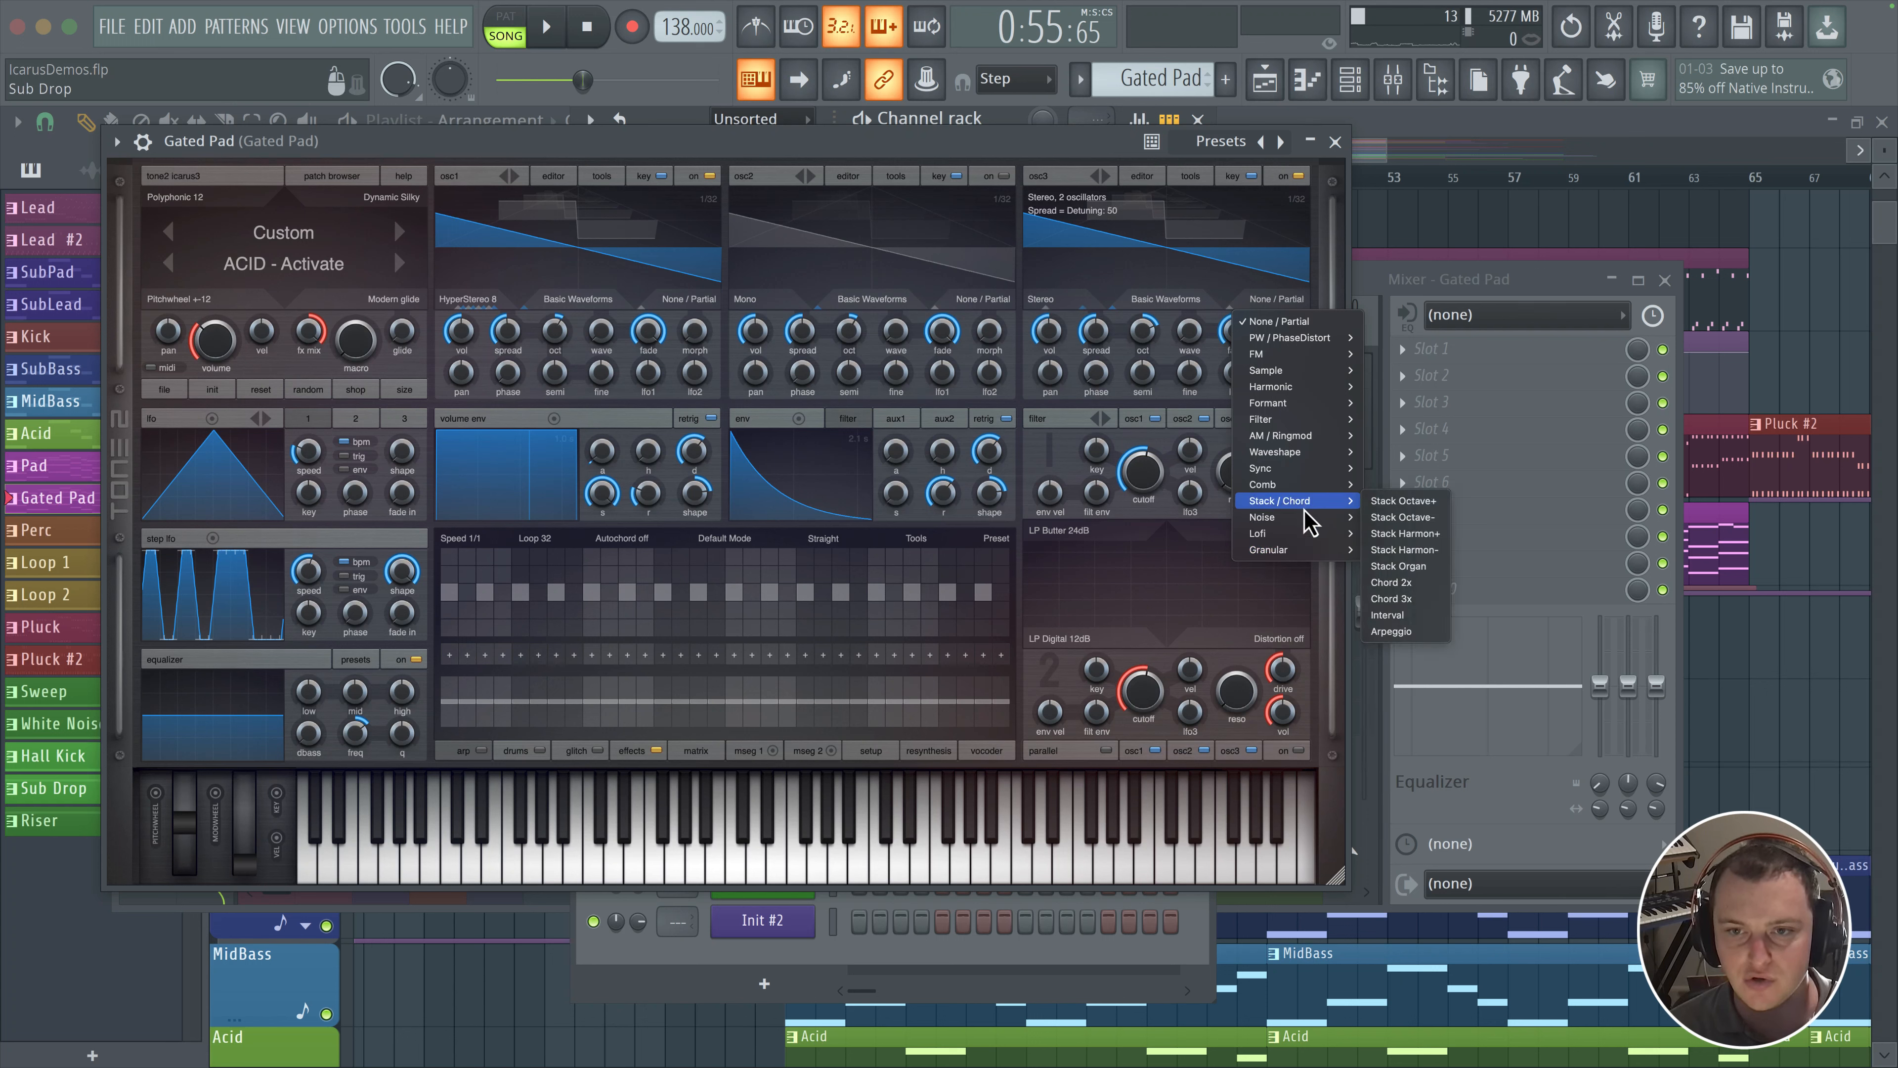
pyautogui.moveTo(1316, 517)
pyautogui.click(1411, 520)
pyautogui.moveTo(1048, 329); pyautogui.dragTo(1050, 369)
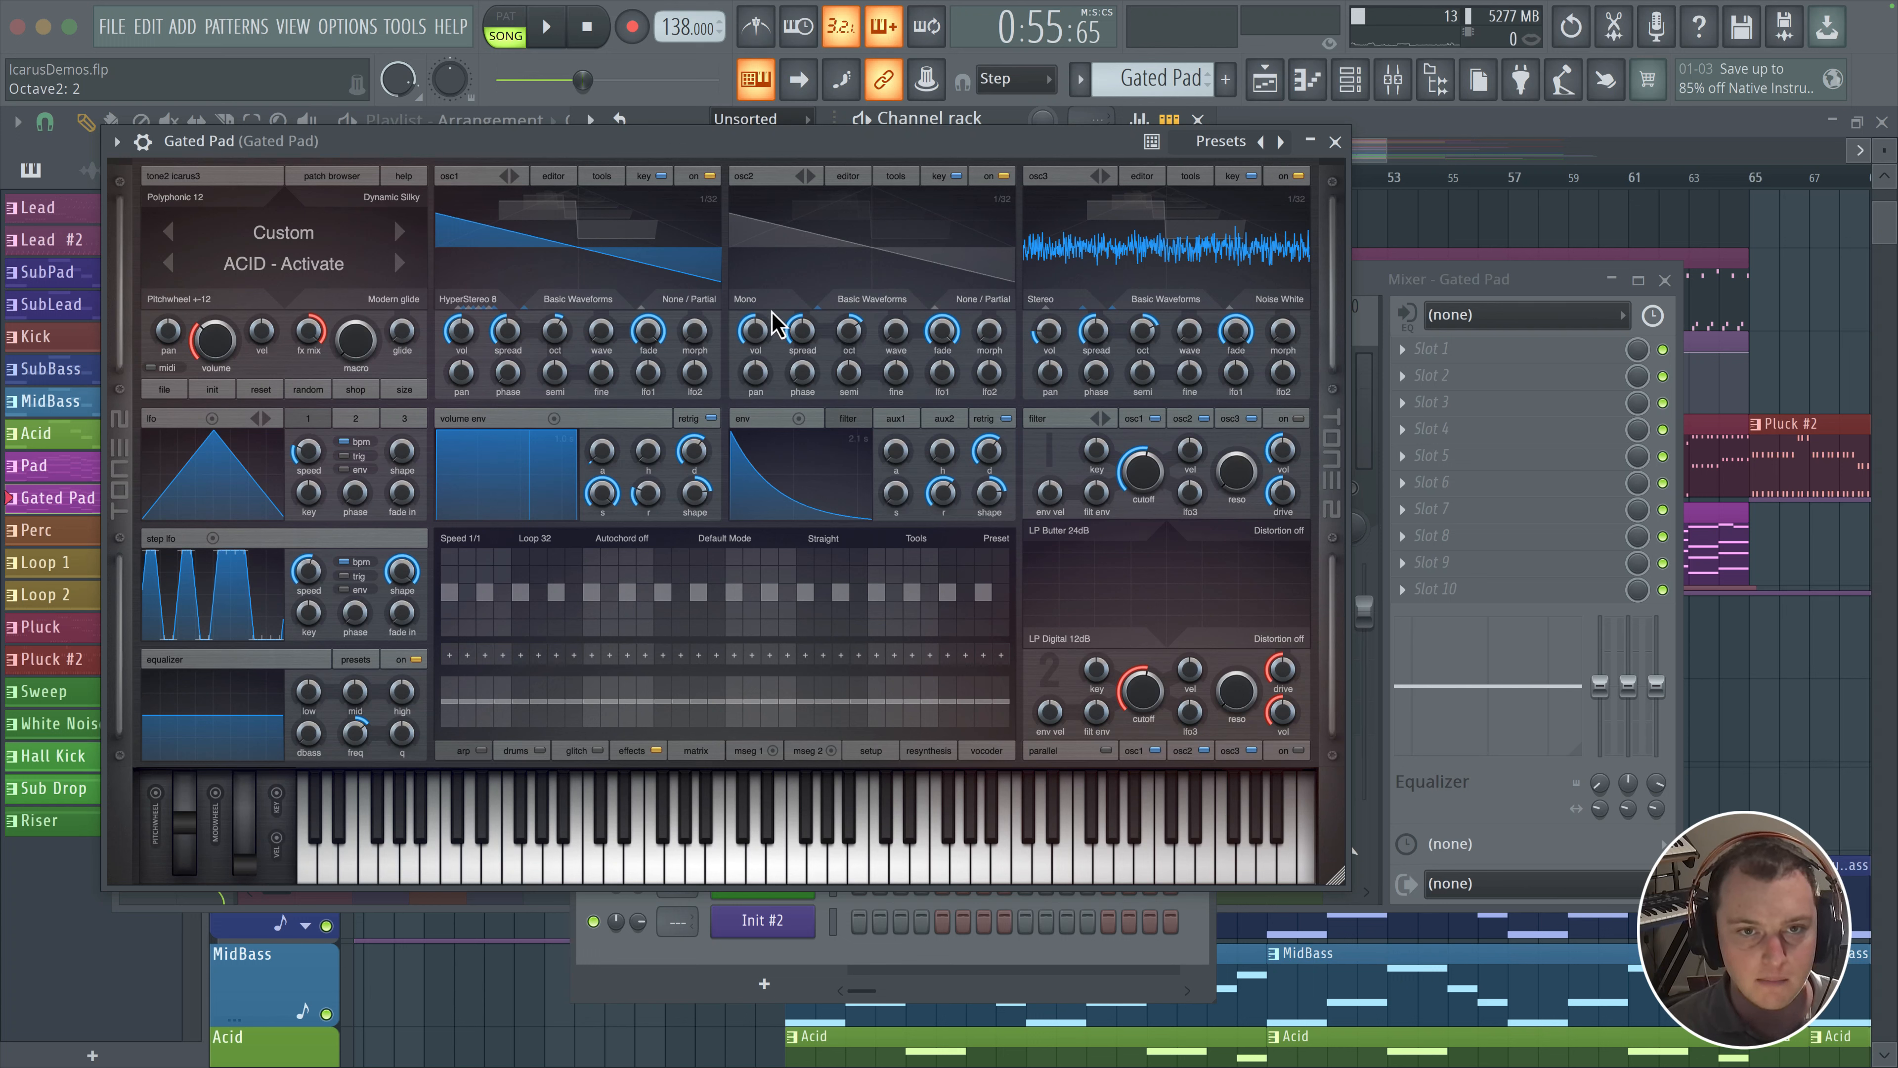
# Step: Load the AerAlias vocal waveform in oscillator 2, turn the oscillator on and raise its wave position to about 2
pyautogui.click(870, 308)
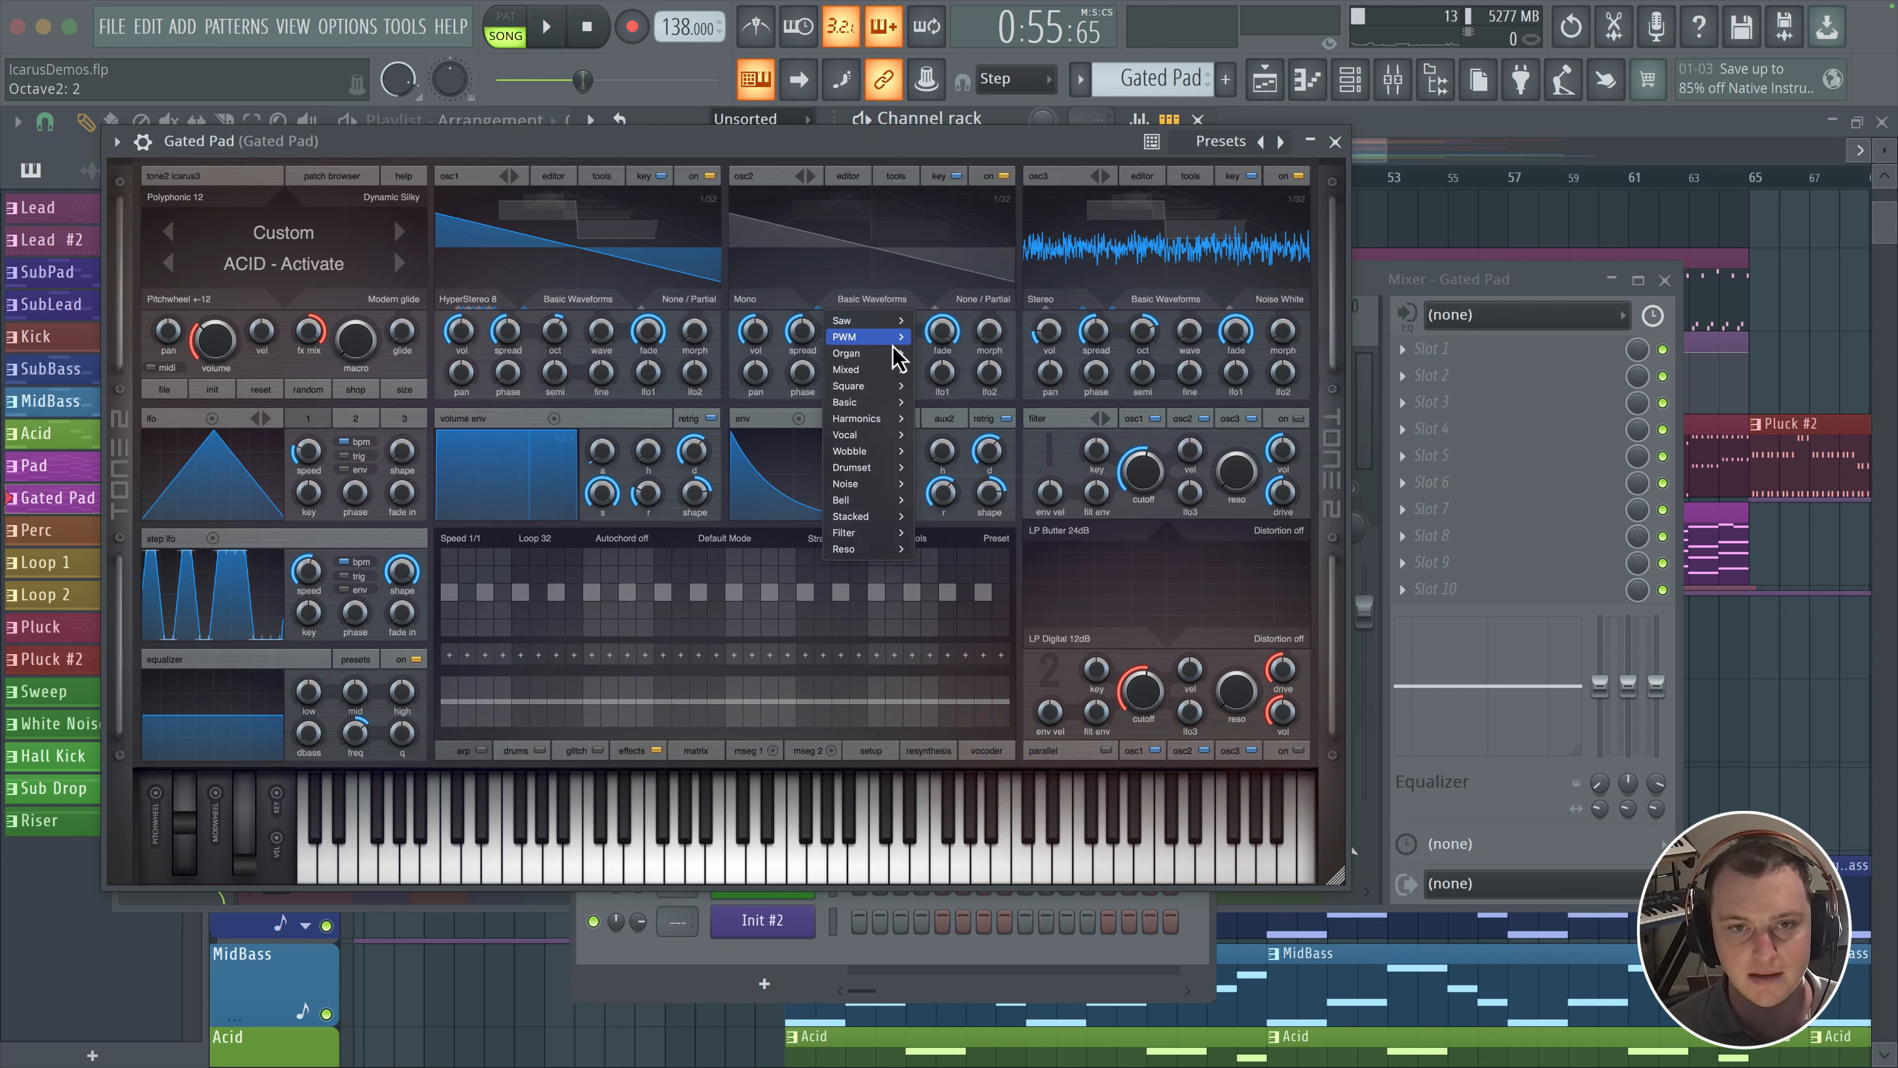
pyautogui.moveTo(868, 435)
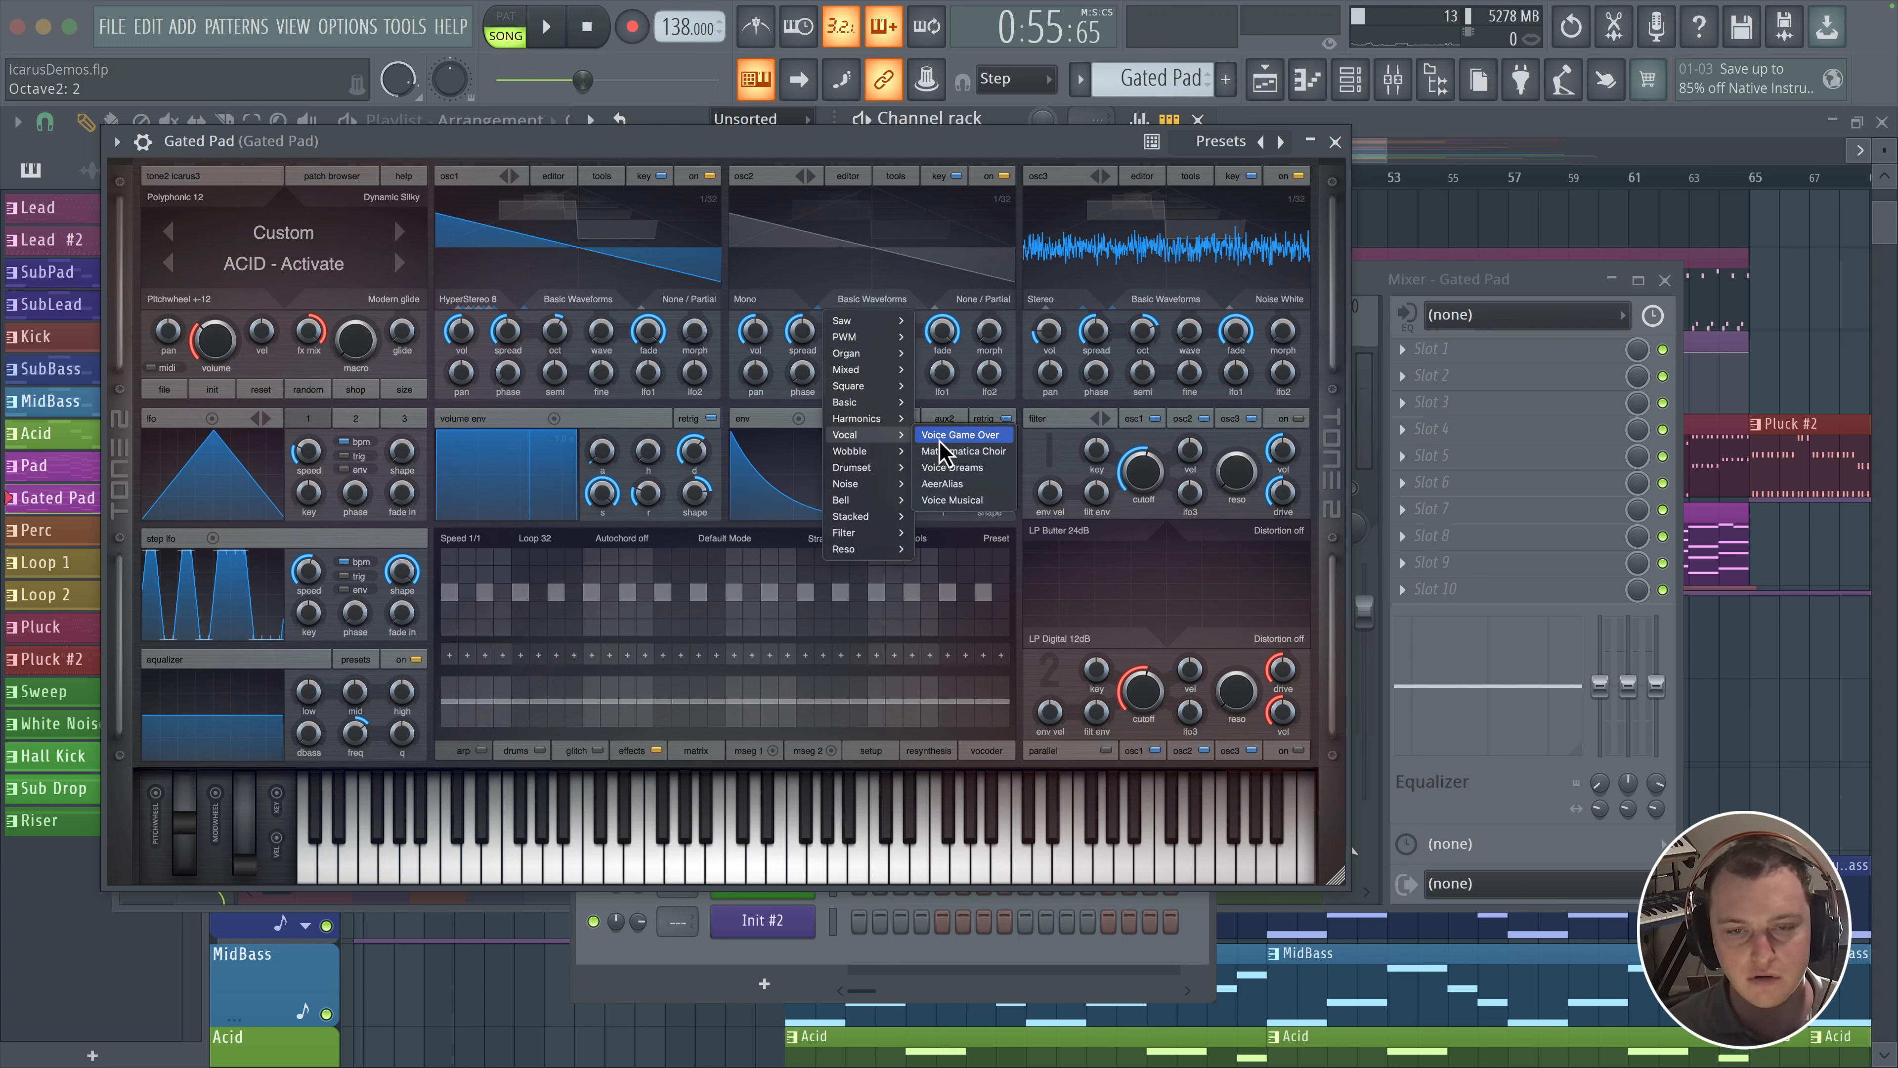
pyautogui.click(975, 487)
pyautogui.scroll(3, 895, 331)
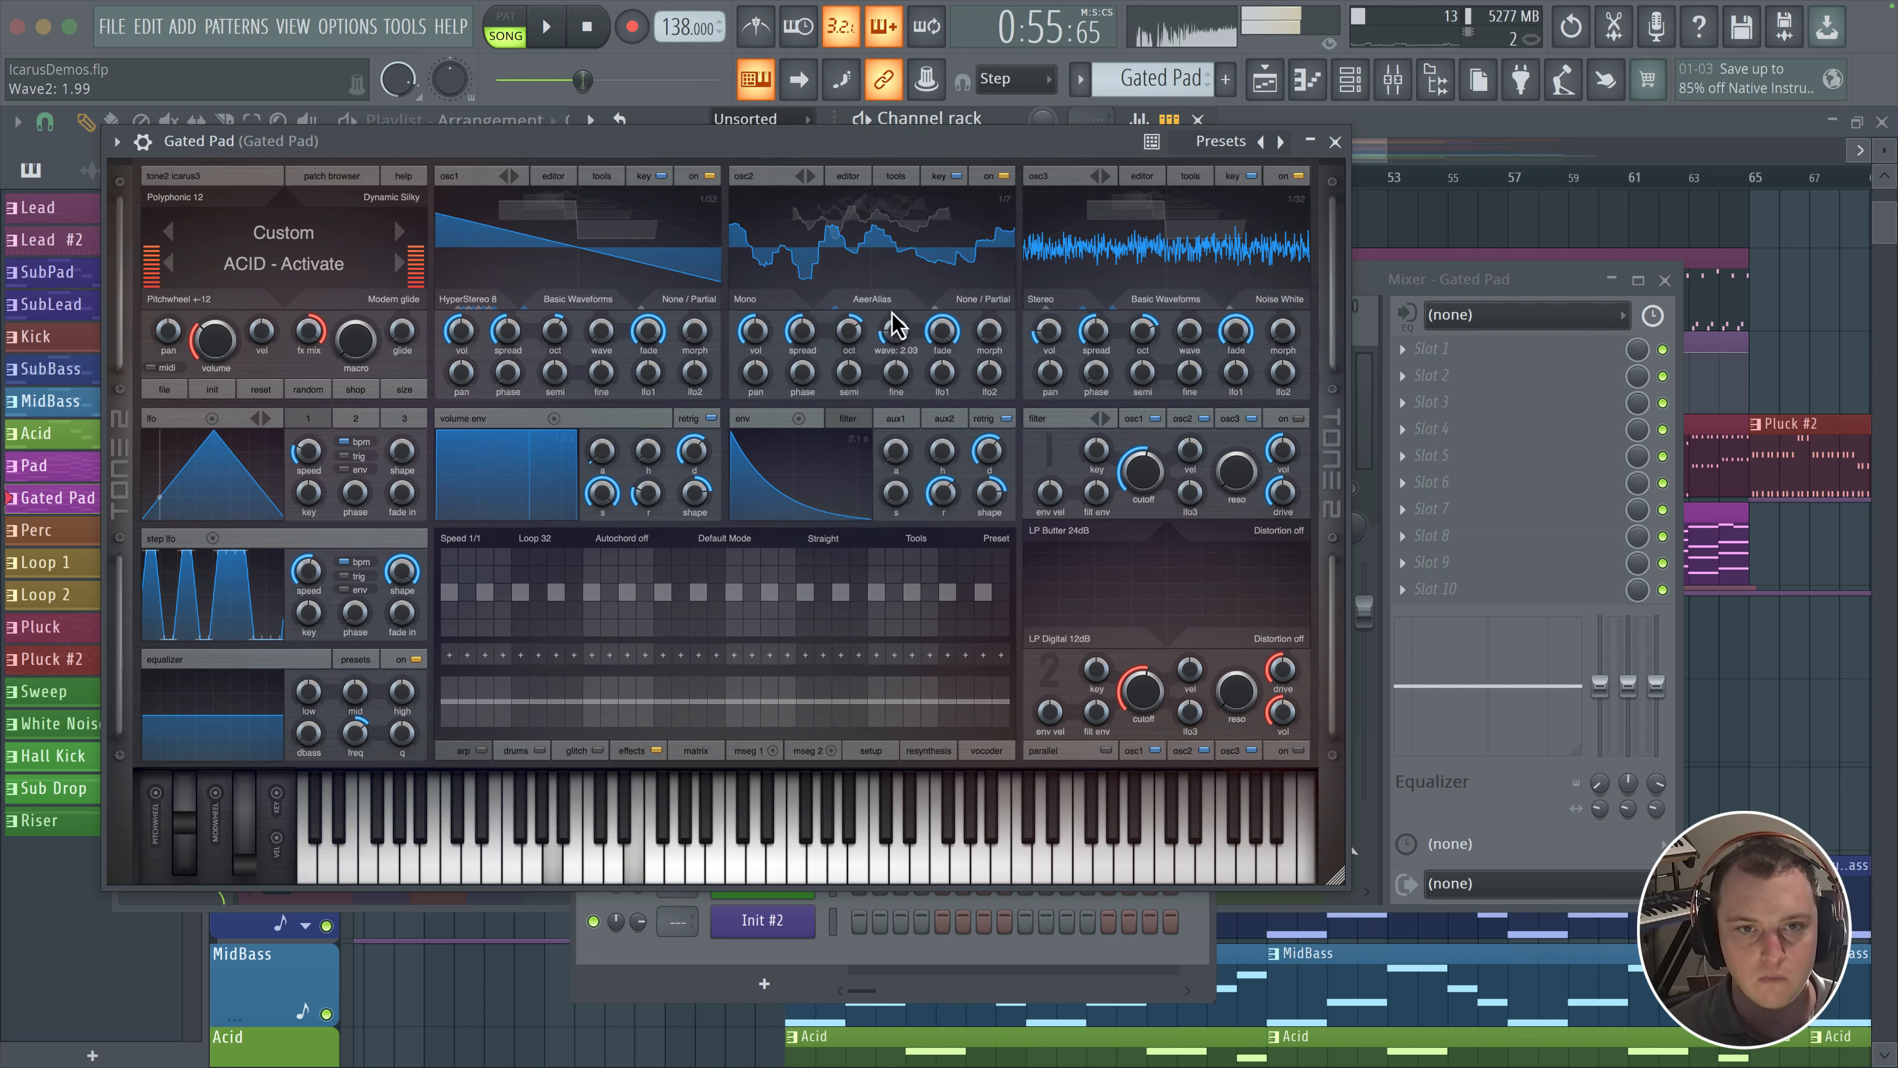
# Step: Set oscillator 2 to Stereo with a spread of about 32 and lower its volume
pyautogui.click(764, 304)
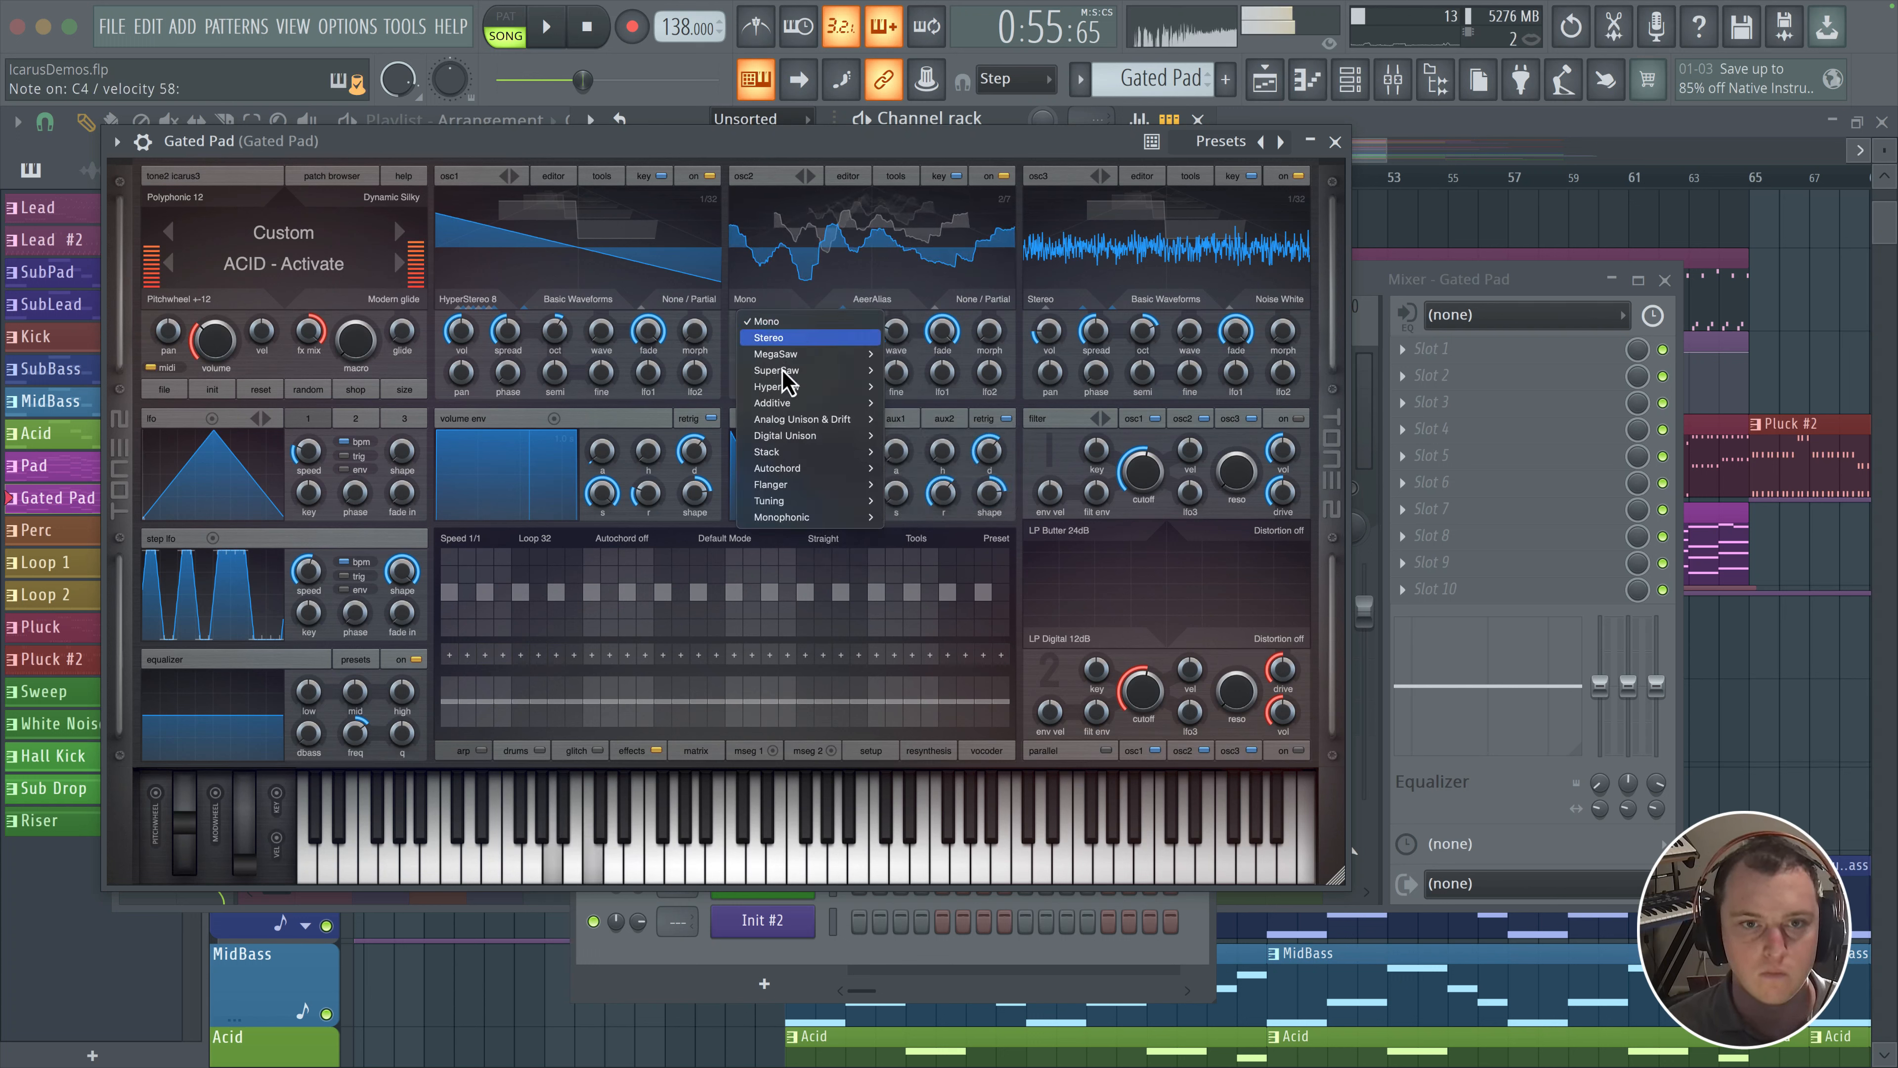
pyautogui.click(770, 337)
pyautogui.scroll(-2, 799, 346)
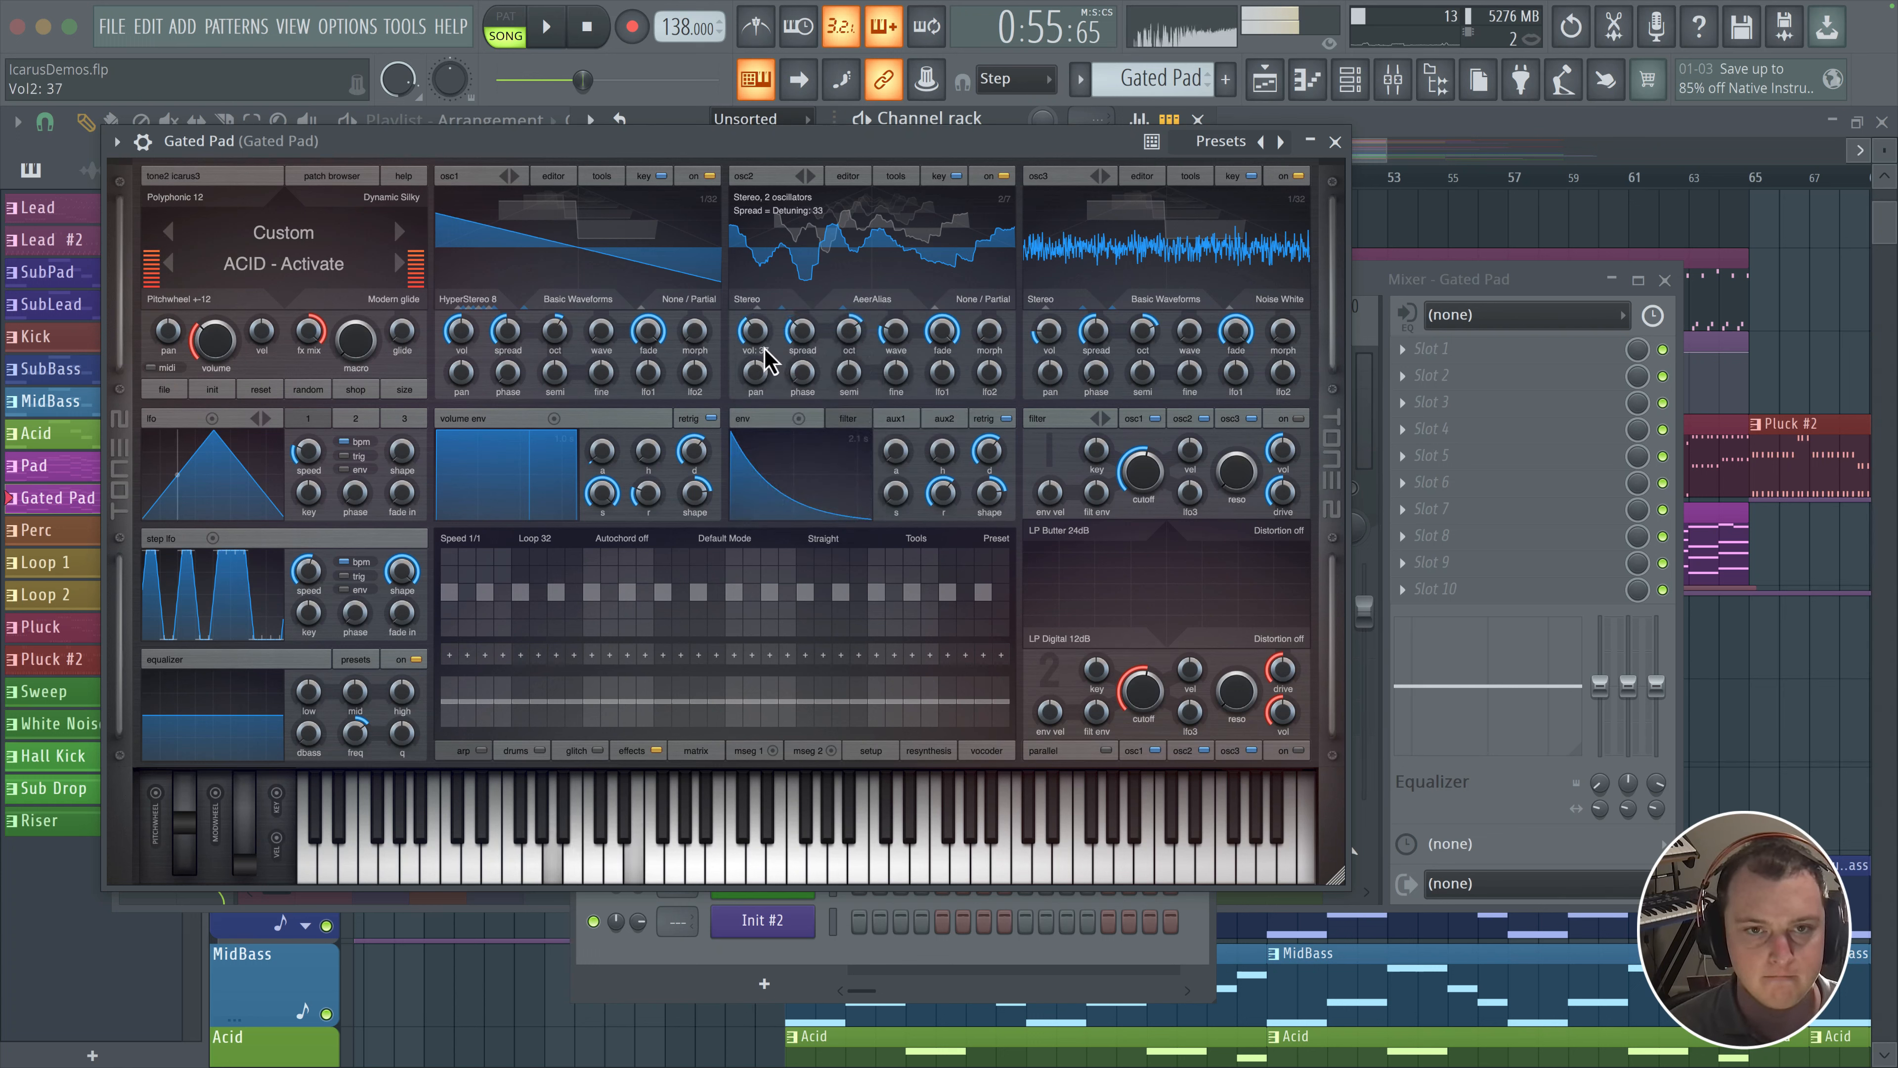
pyautogui.scroll(-1, 804, 333)
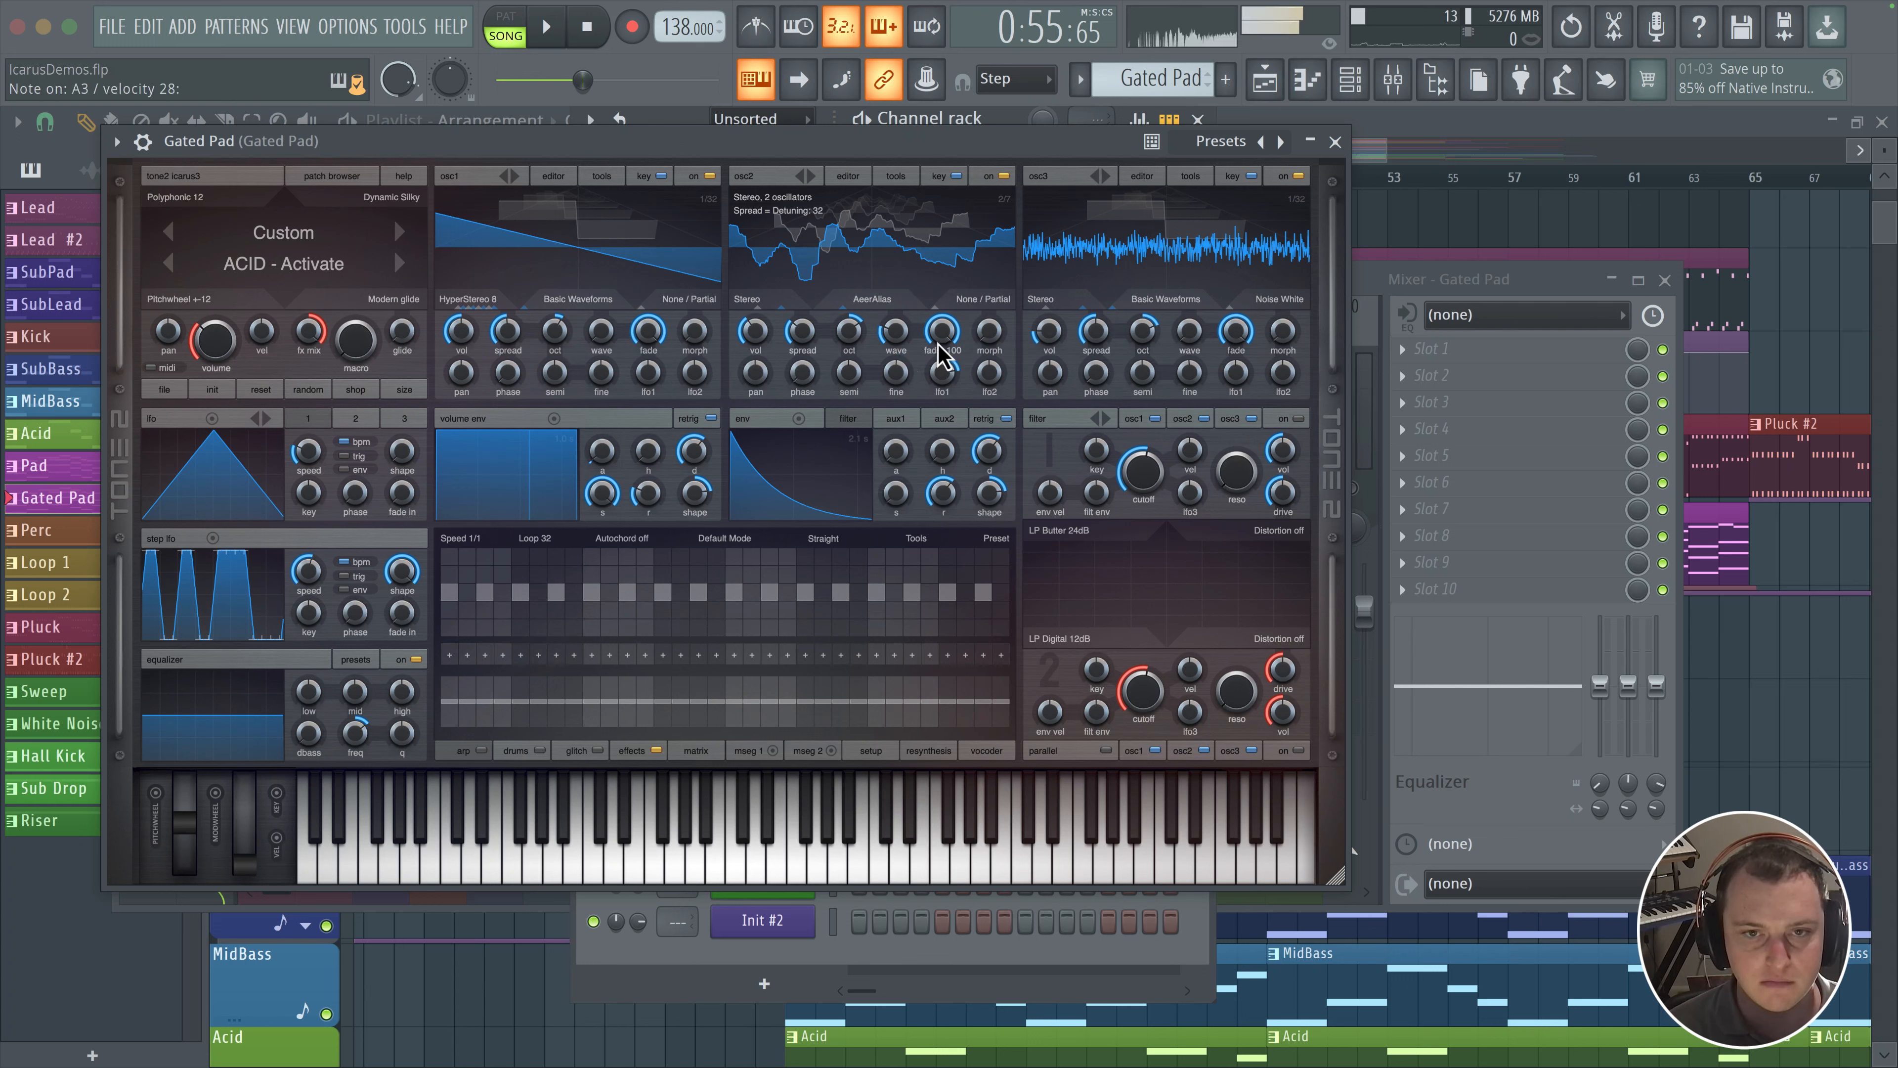
pyautogui.scroll(1, 901, 345)
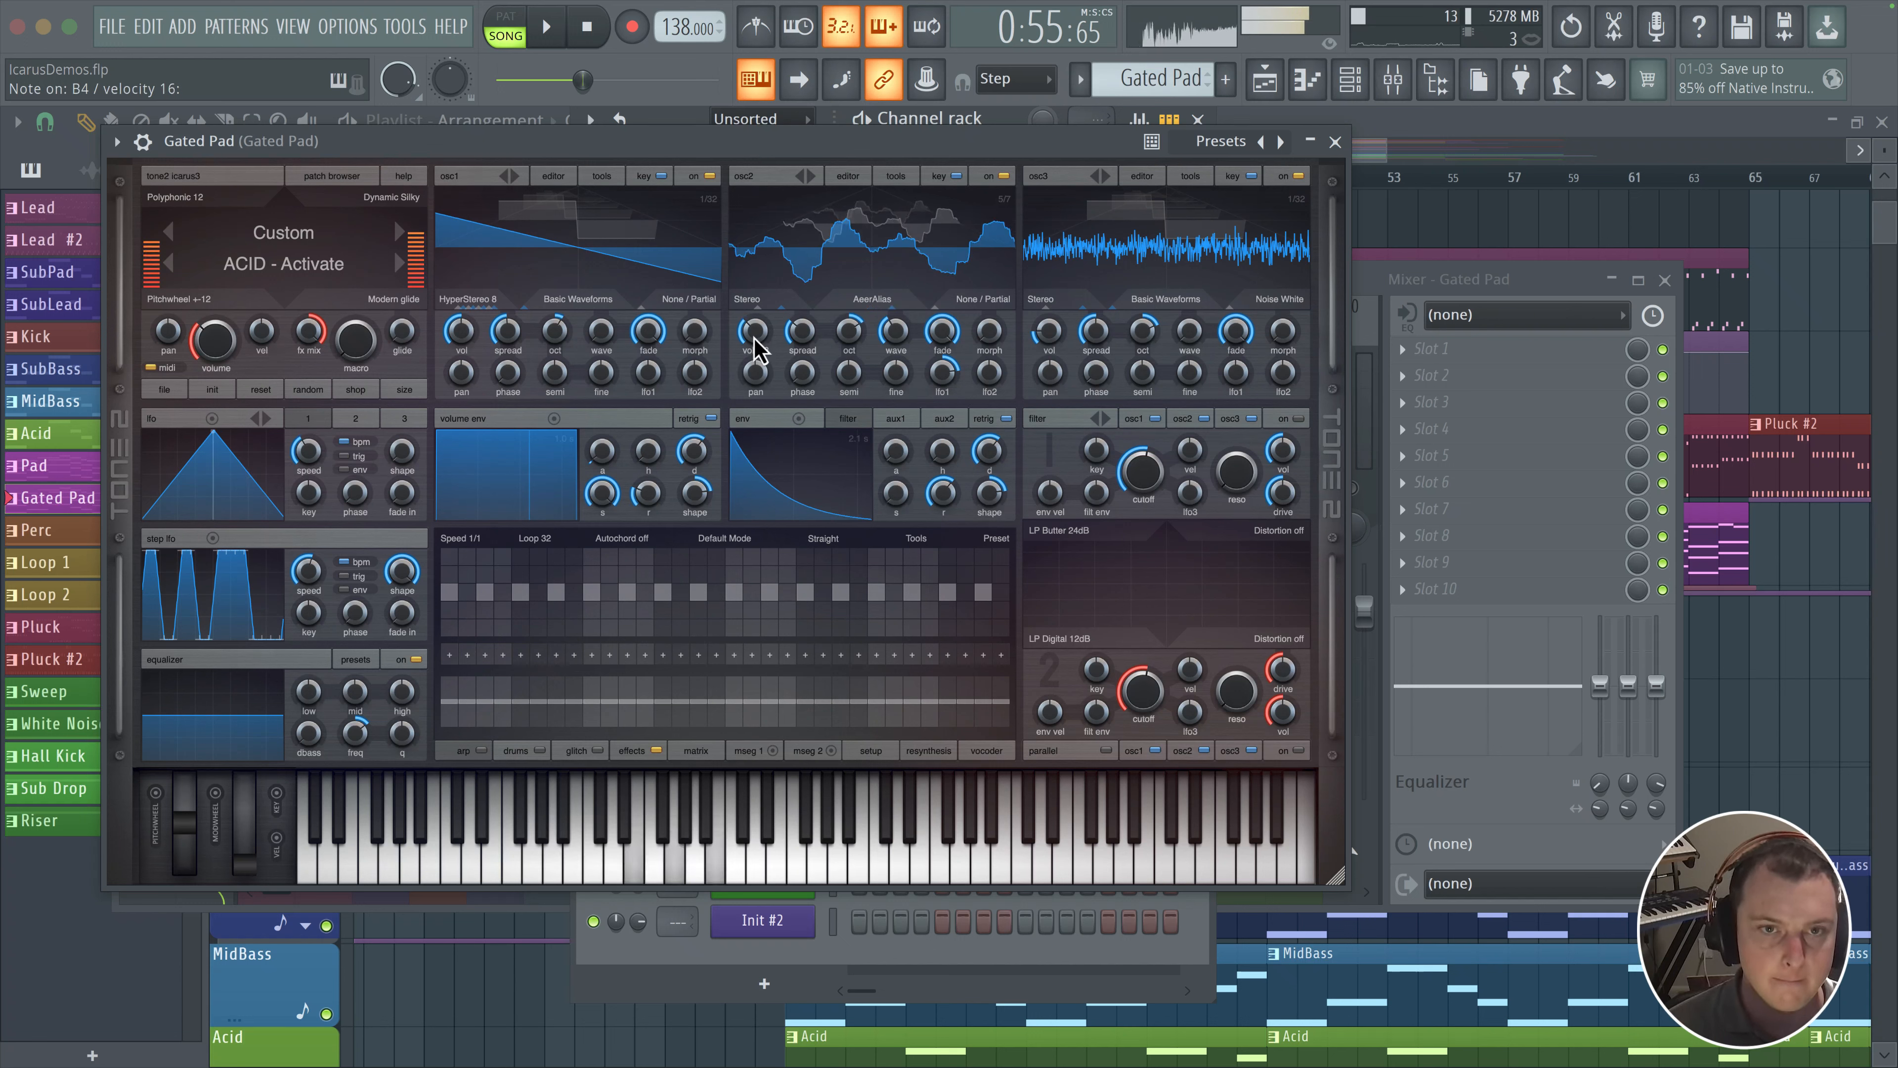
# Step: Soften the volume envelope's attack and lengthen its release to about 0.5 s, checking it against the song
pyautogui.press('space')
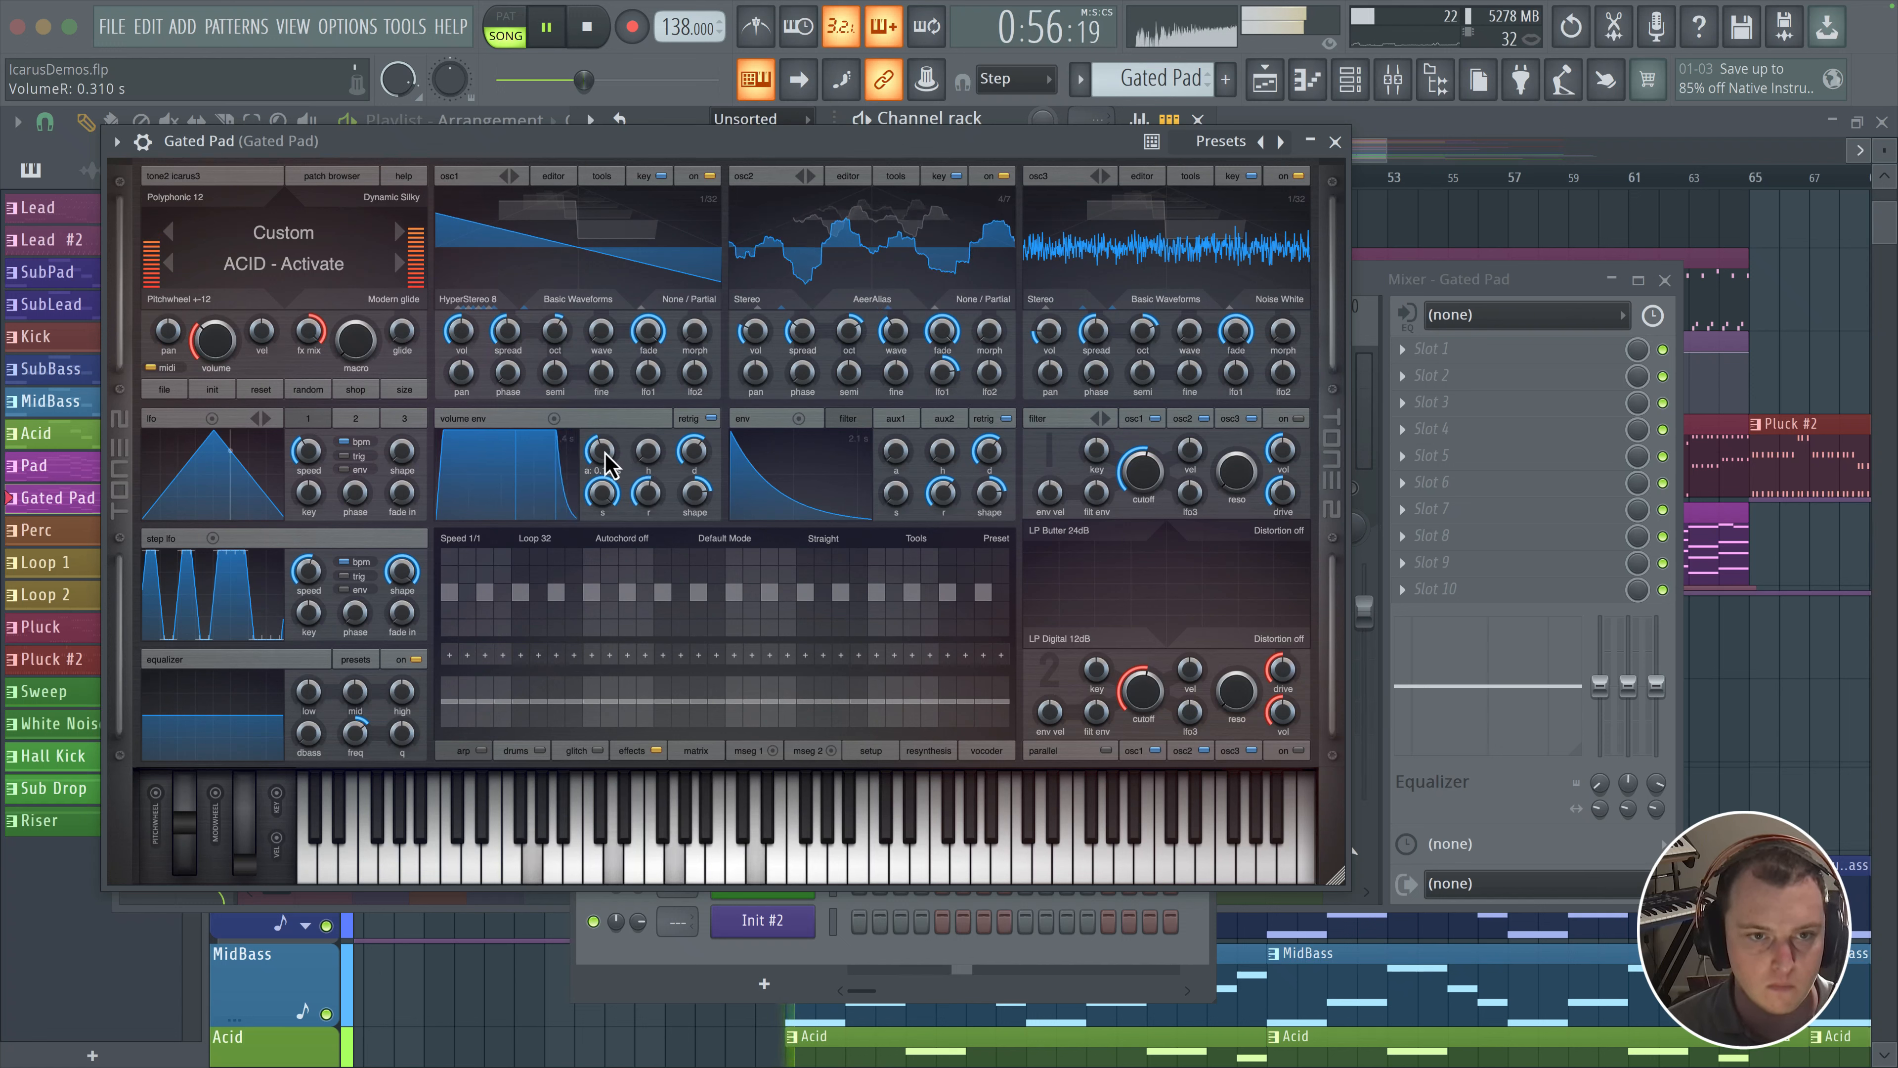
pyautogui.press('space')
pyautogui.moveTo(646, 503); pyautogui.dragTo(646, 496)
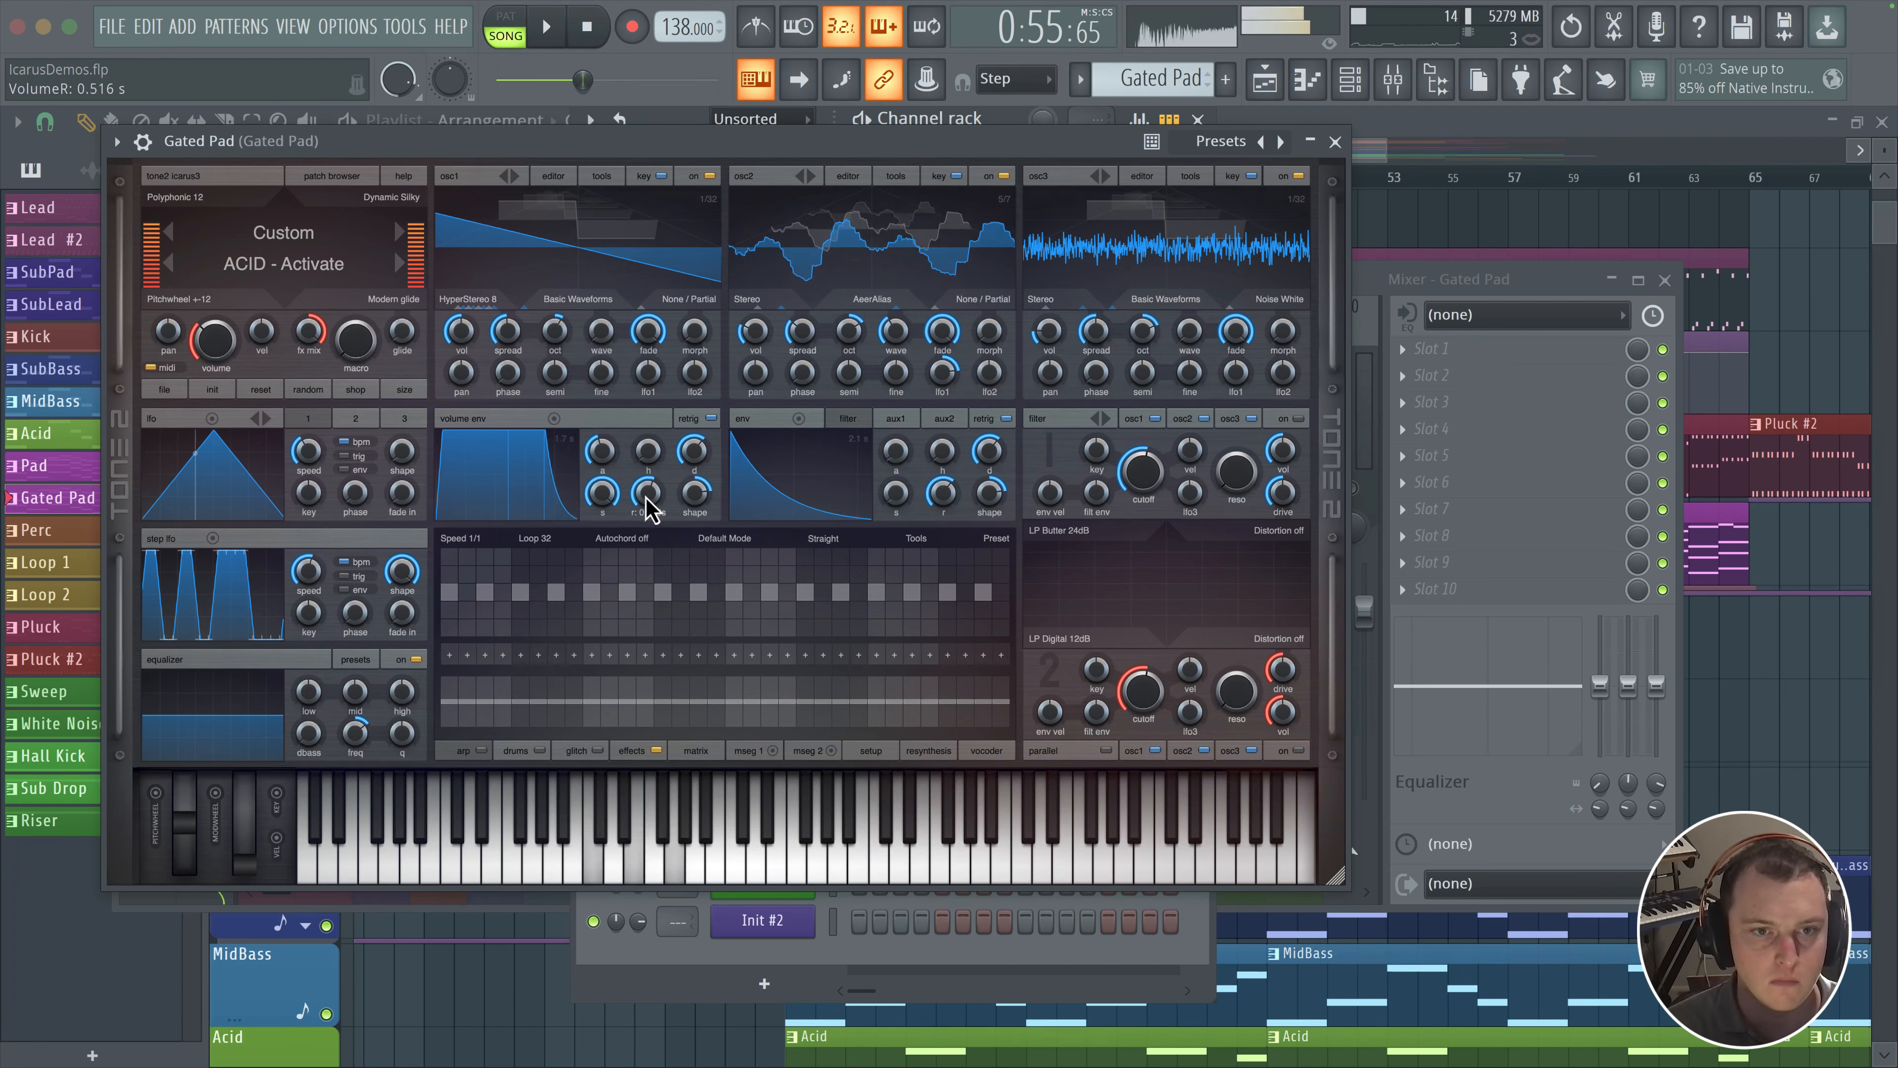
pyautogui.press('space')
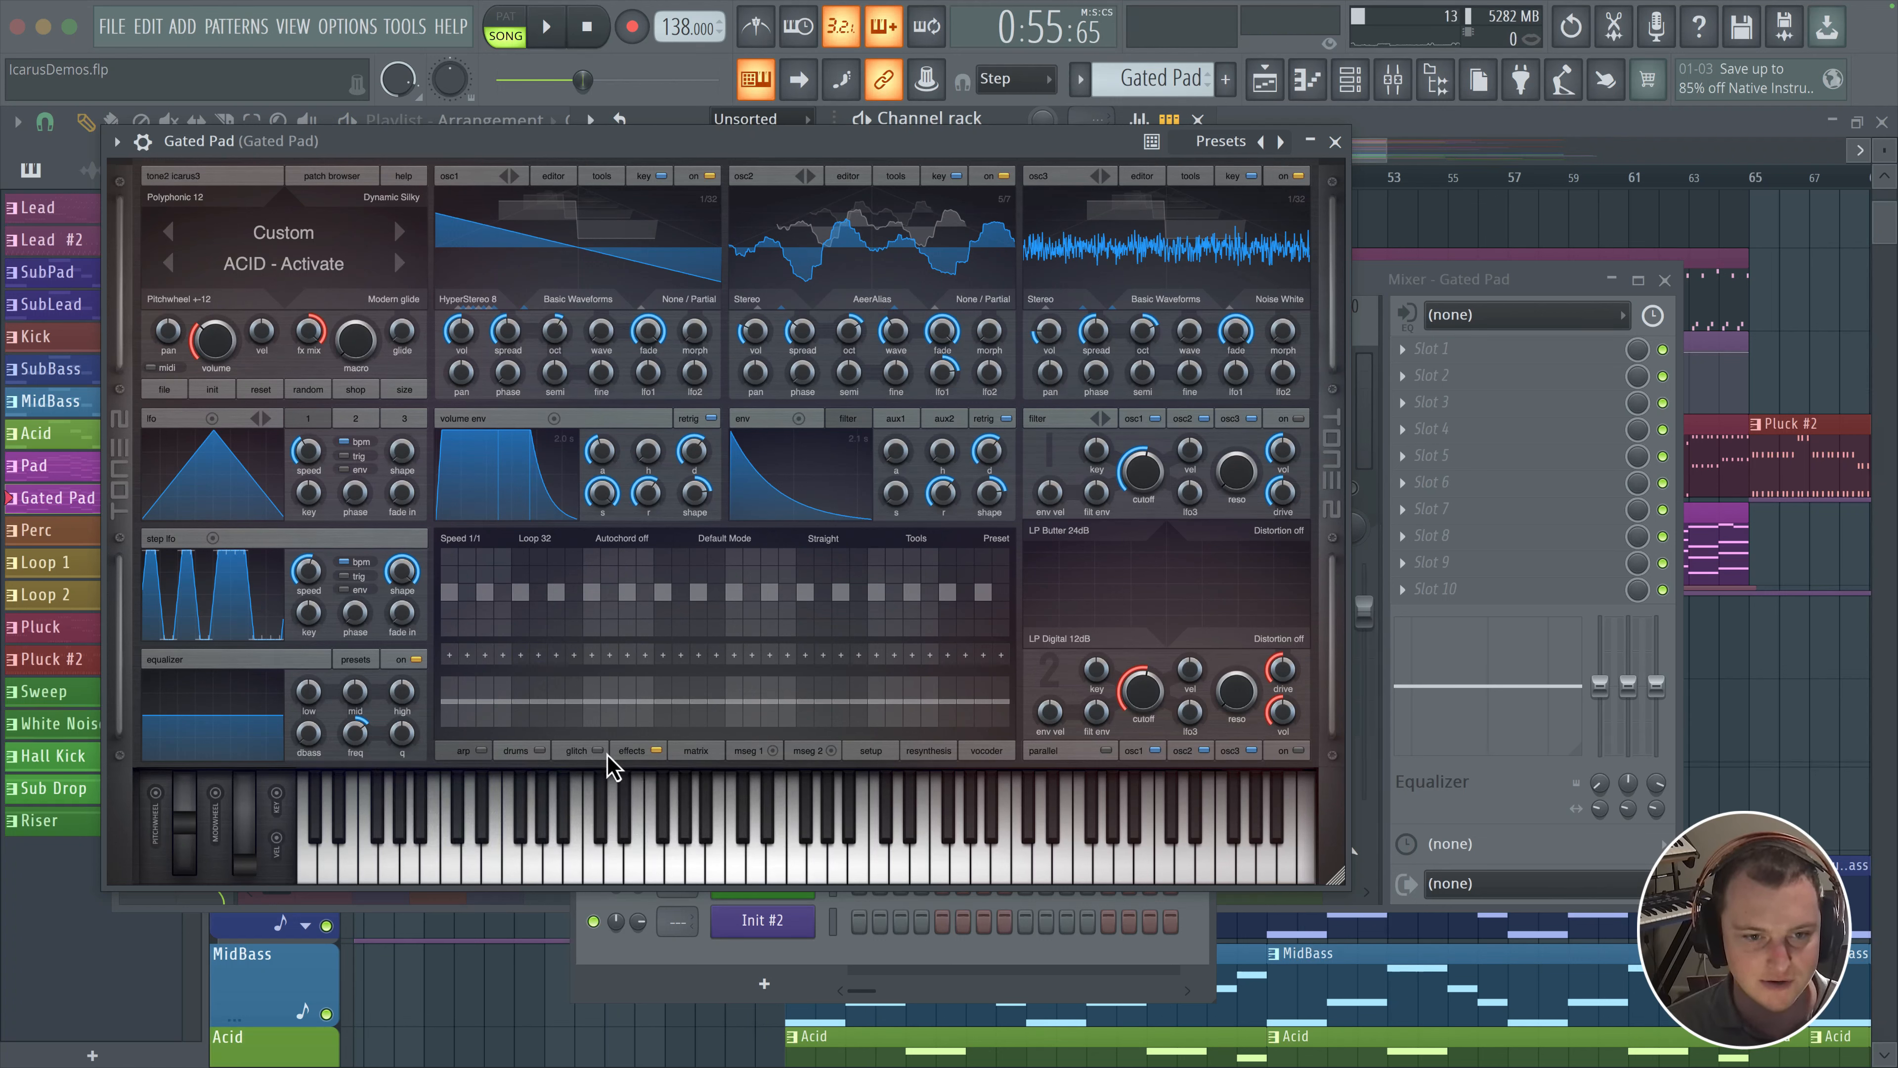
# Step: Shape the glitch sequencer's gate pattern over its first ten steps, with full gates on steps 1, 5 and 8 and about half gates elsewhere
pyautogui.click(577, 751)
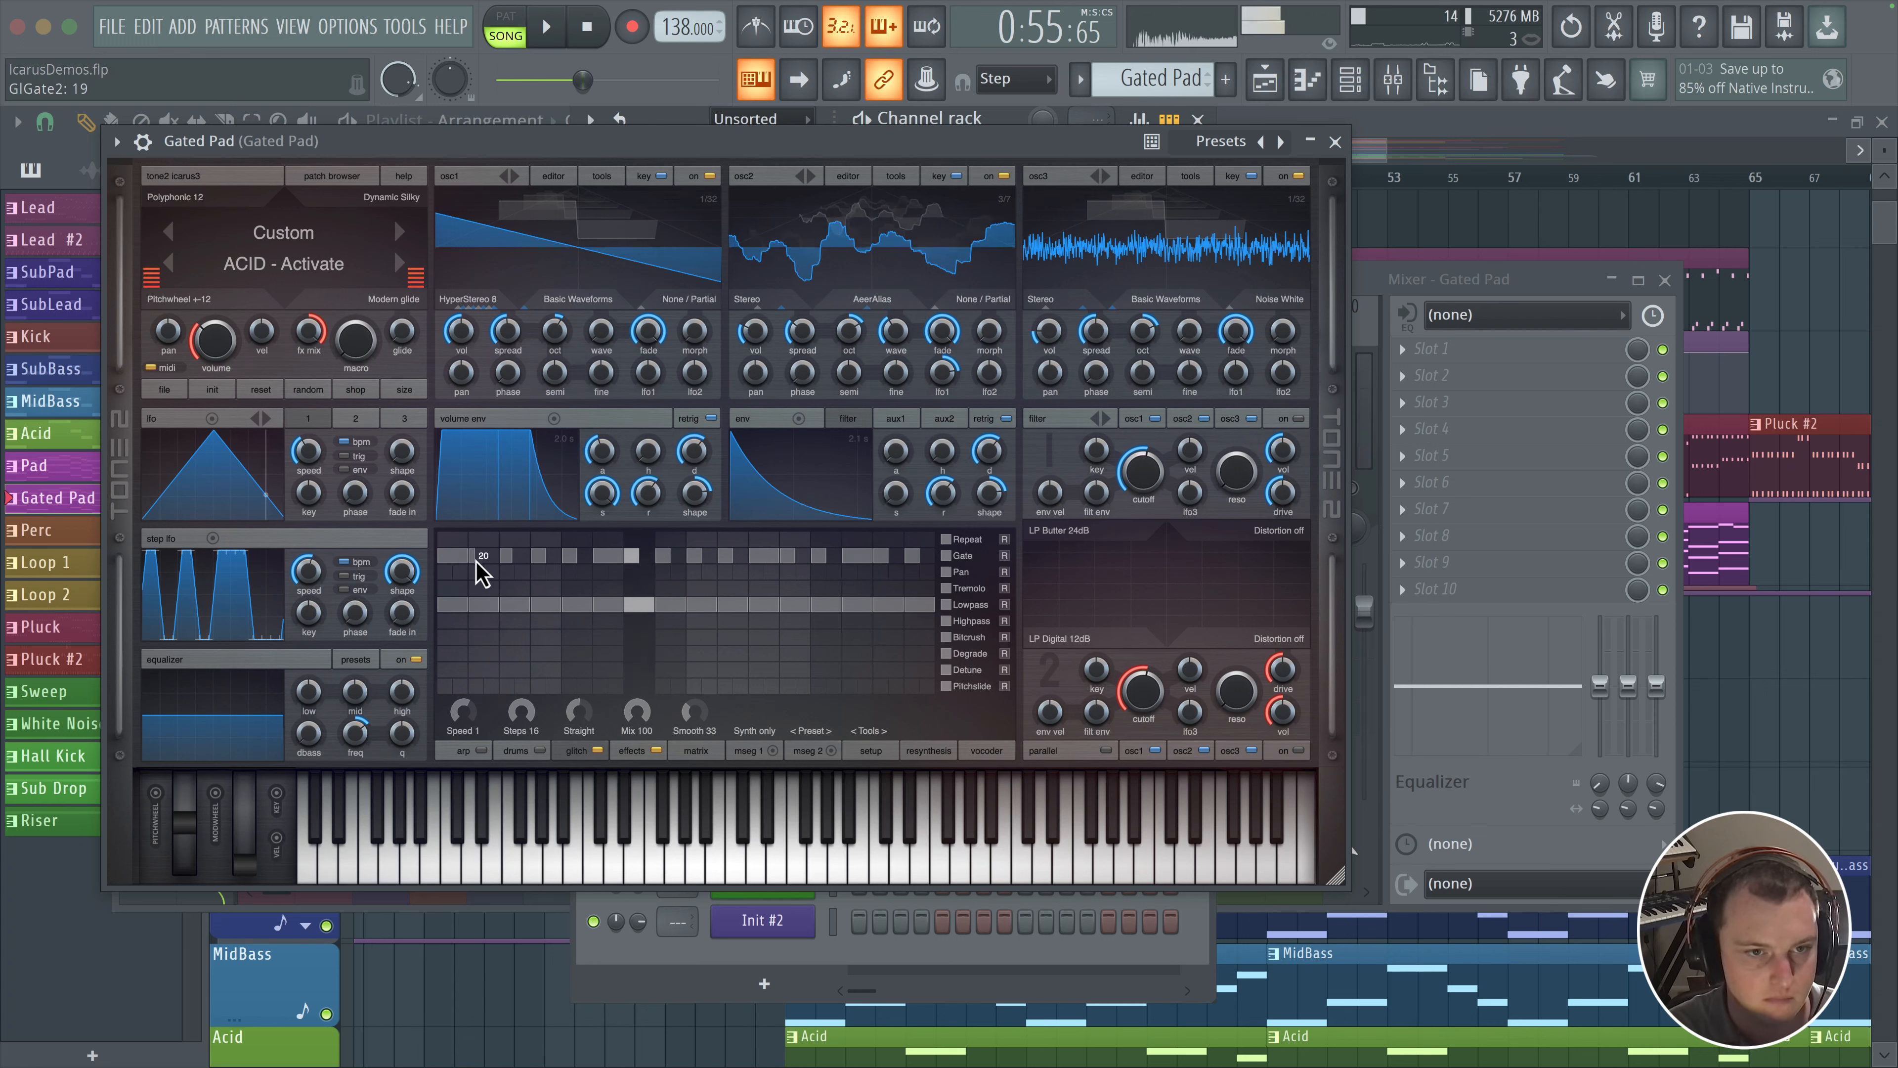
pyautogui.moveTo(476, 559); pyautogui.dragTo(488, 561)
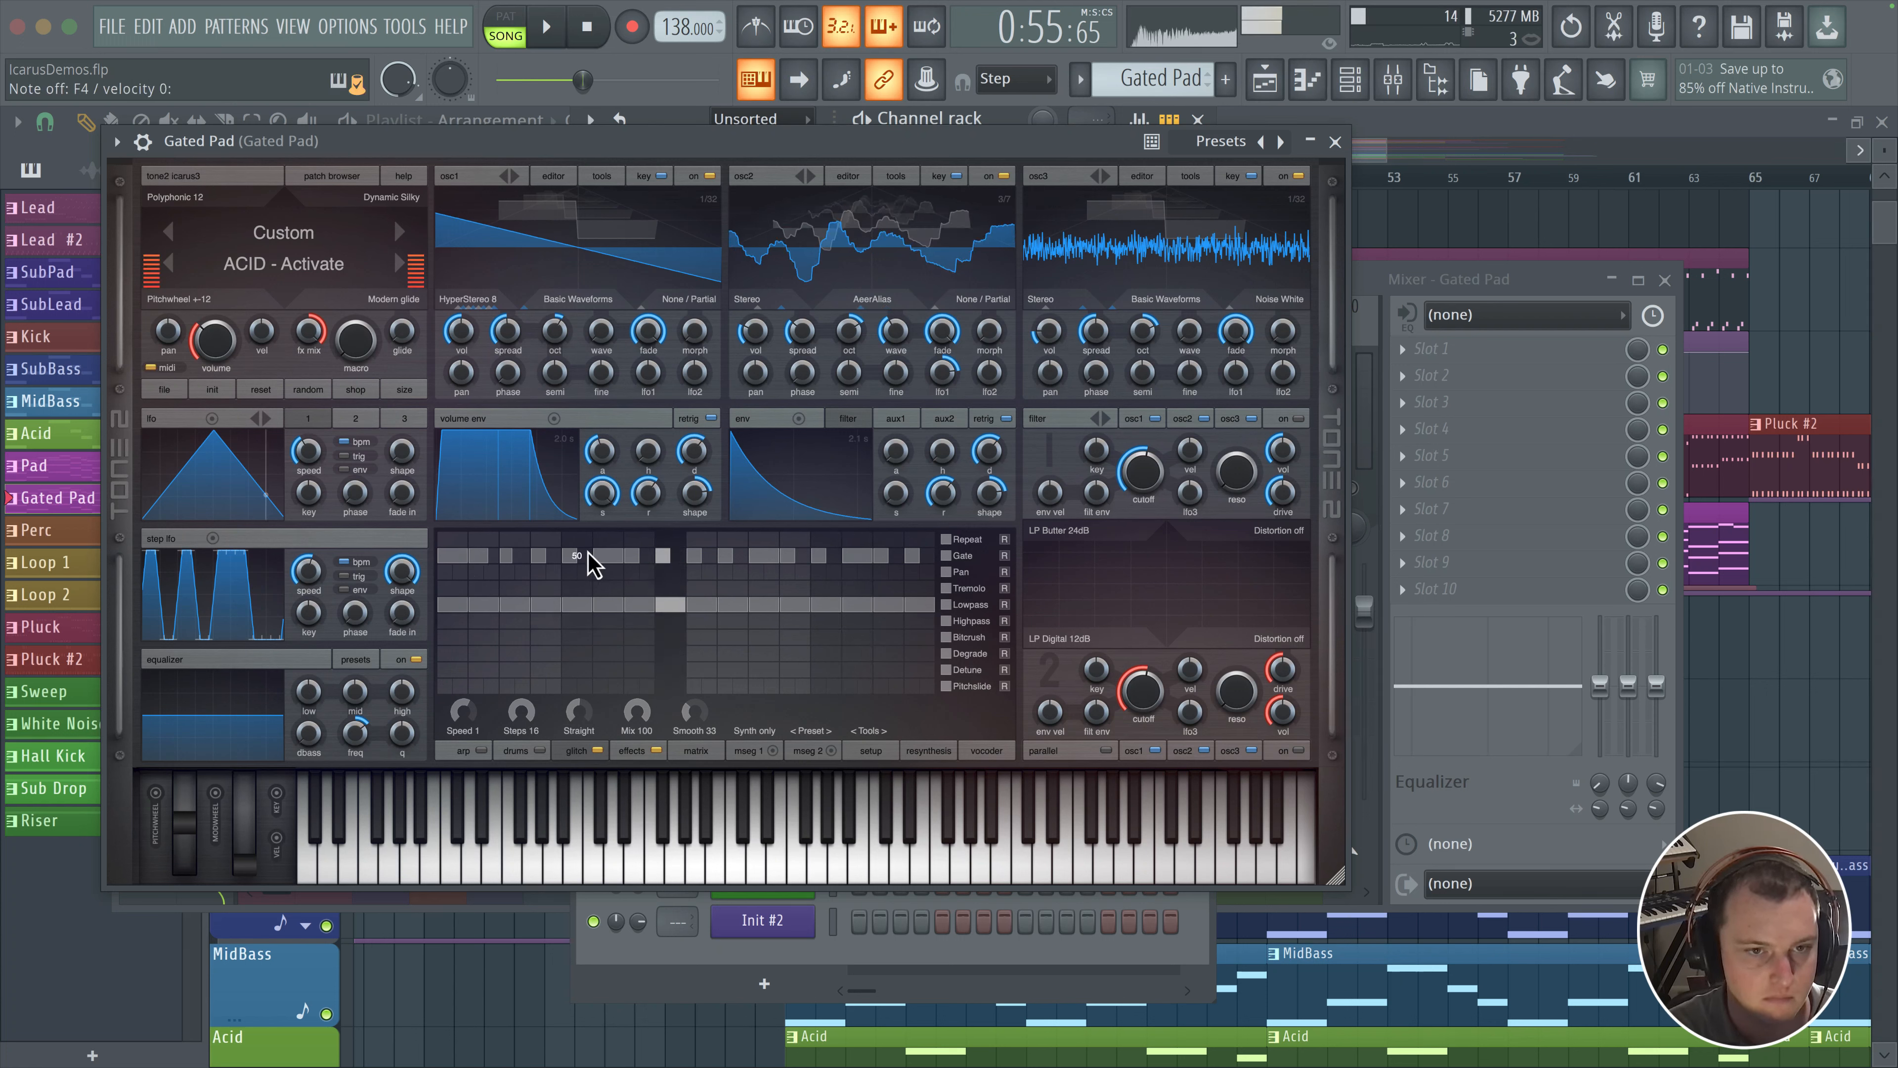
pyautogui.moveTo(574, 560); pyautogui.dragTo(584, 561)
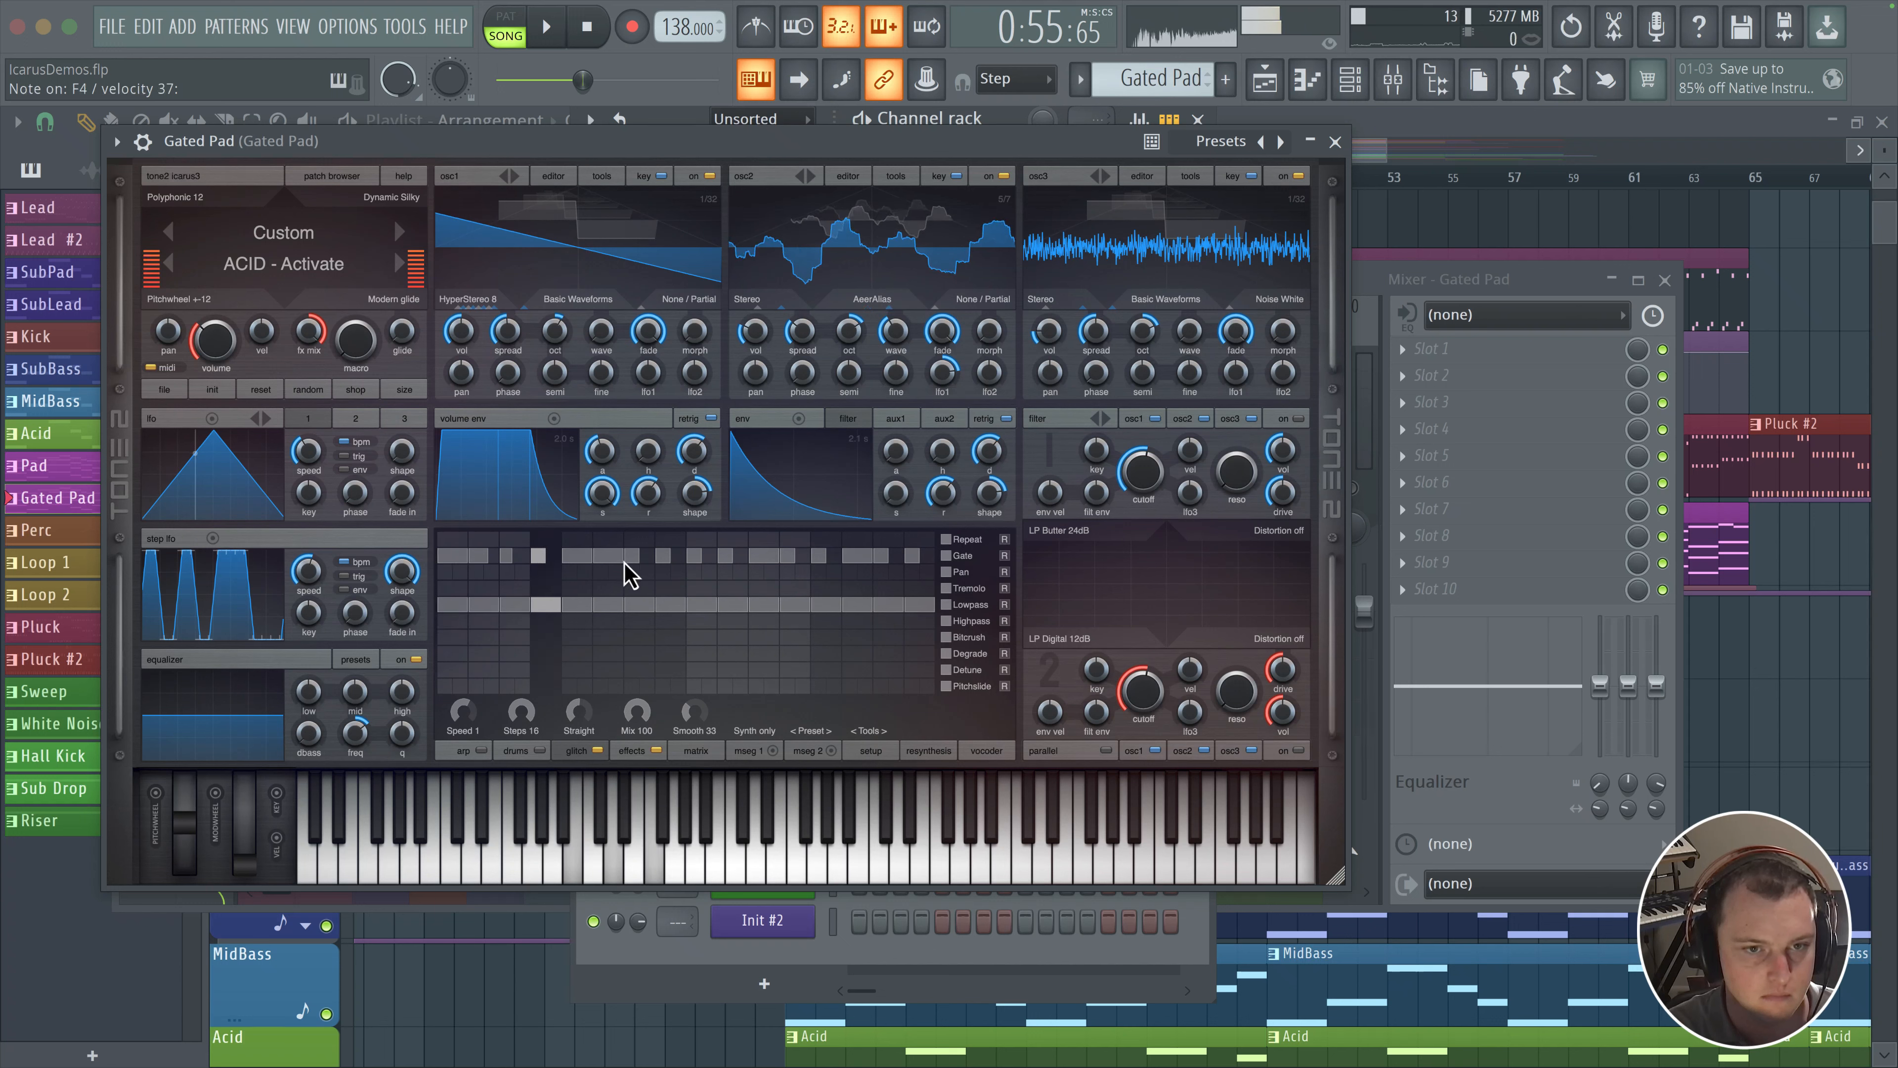
pyautogui.click(662, 558)
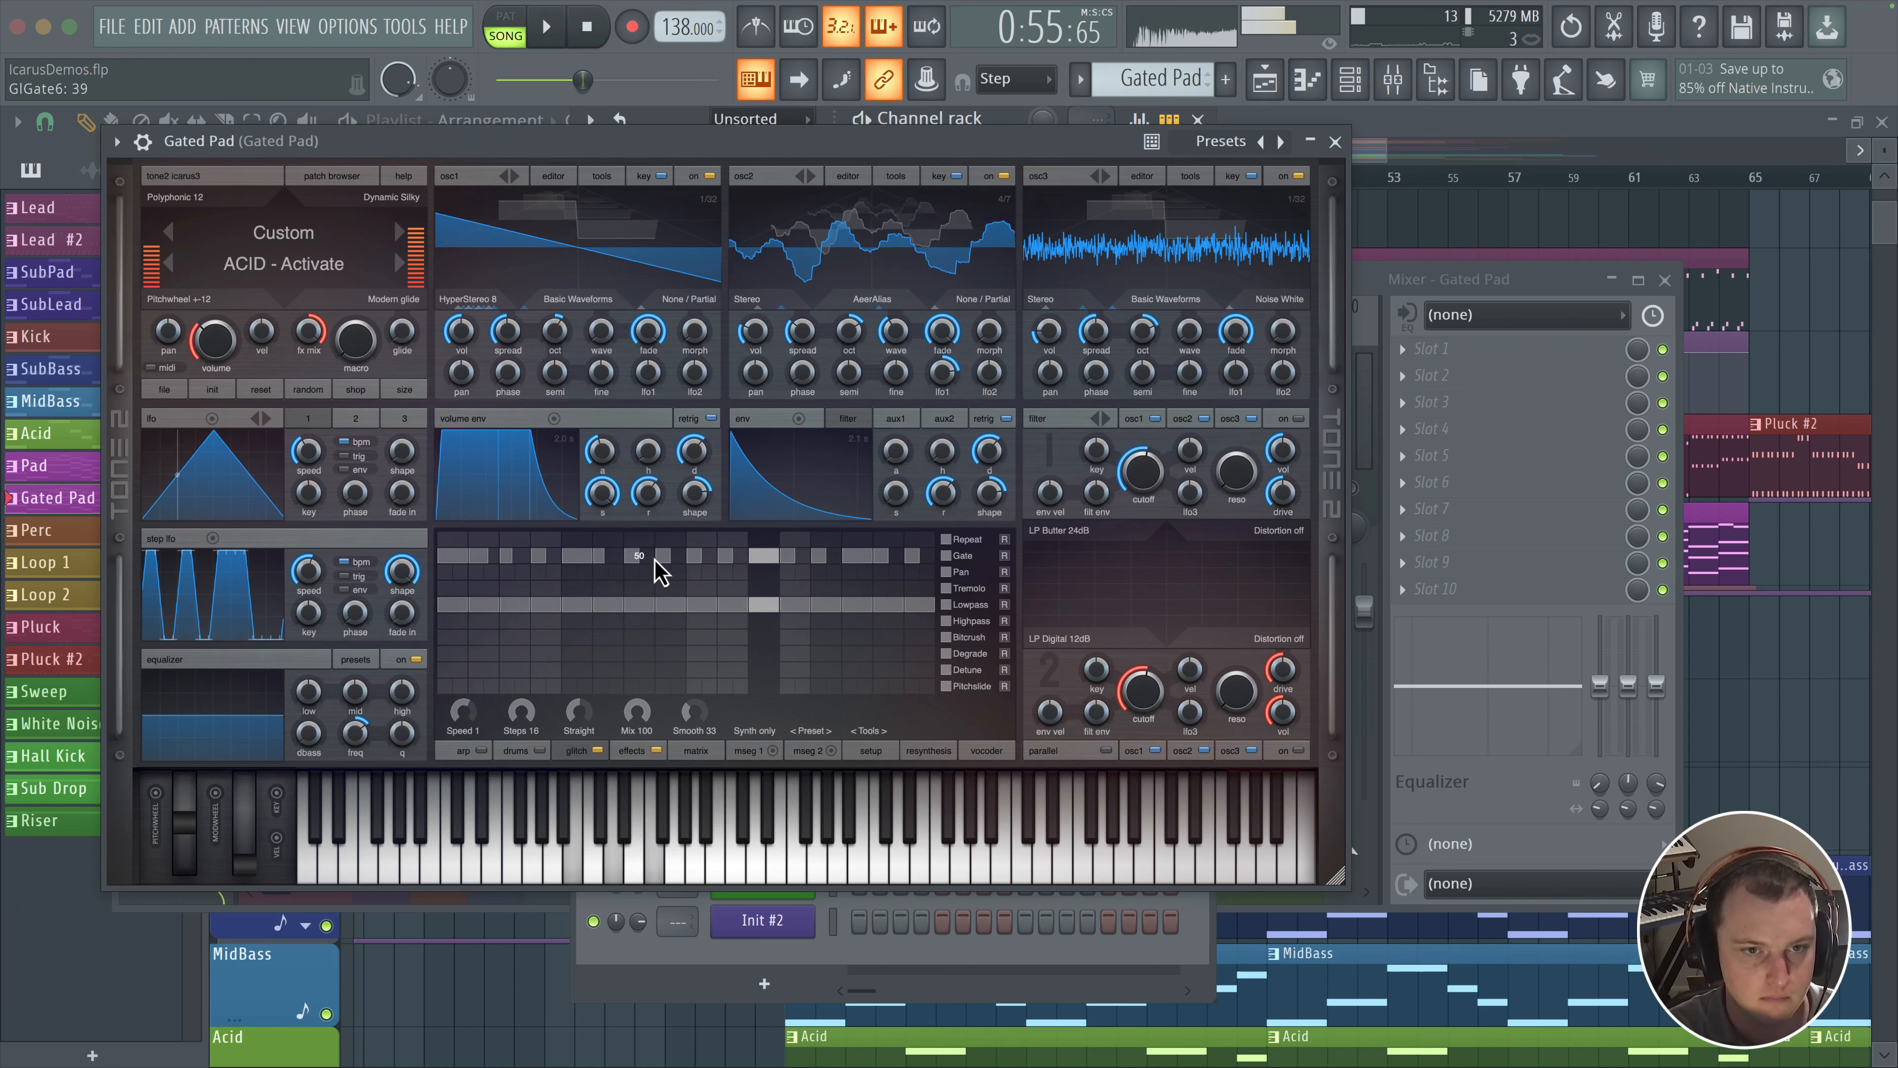
pyautogui.moveTo(669, 559); pyautogui.dragTo(685, 559)
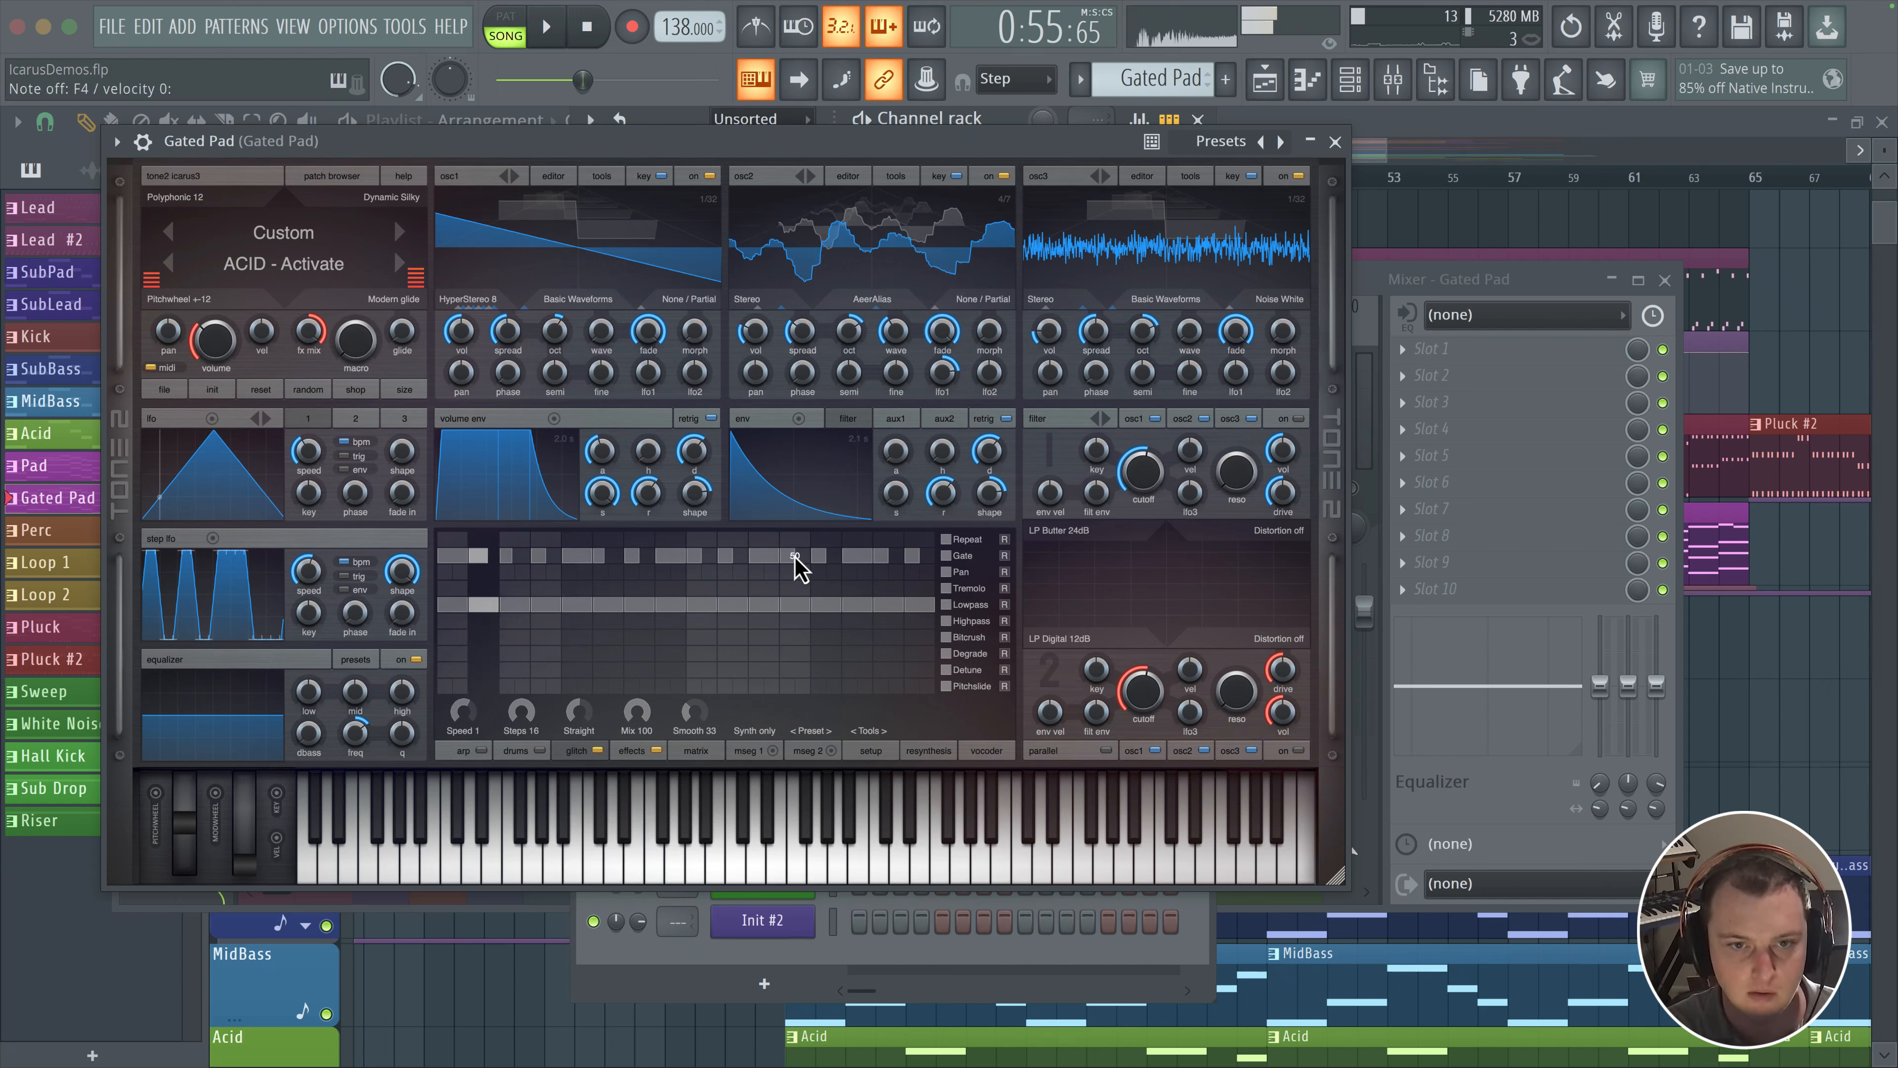
# Step: Rework the end of the gate pattern, setting steps 13 and 14 to about half and step 15 to 100
pyautogui.click(821, 559)
pyautogui.scroll(-3, 826, 571)
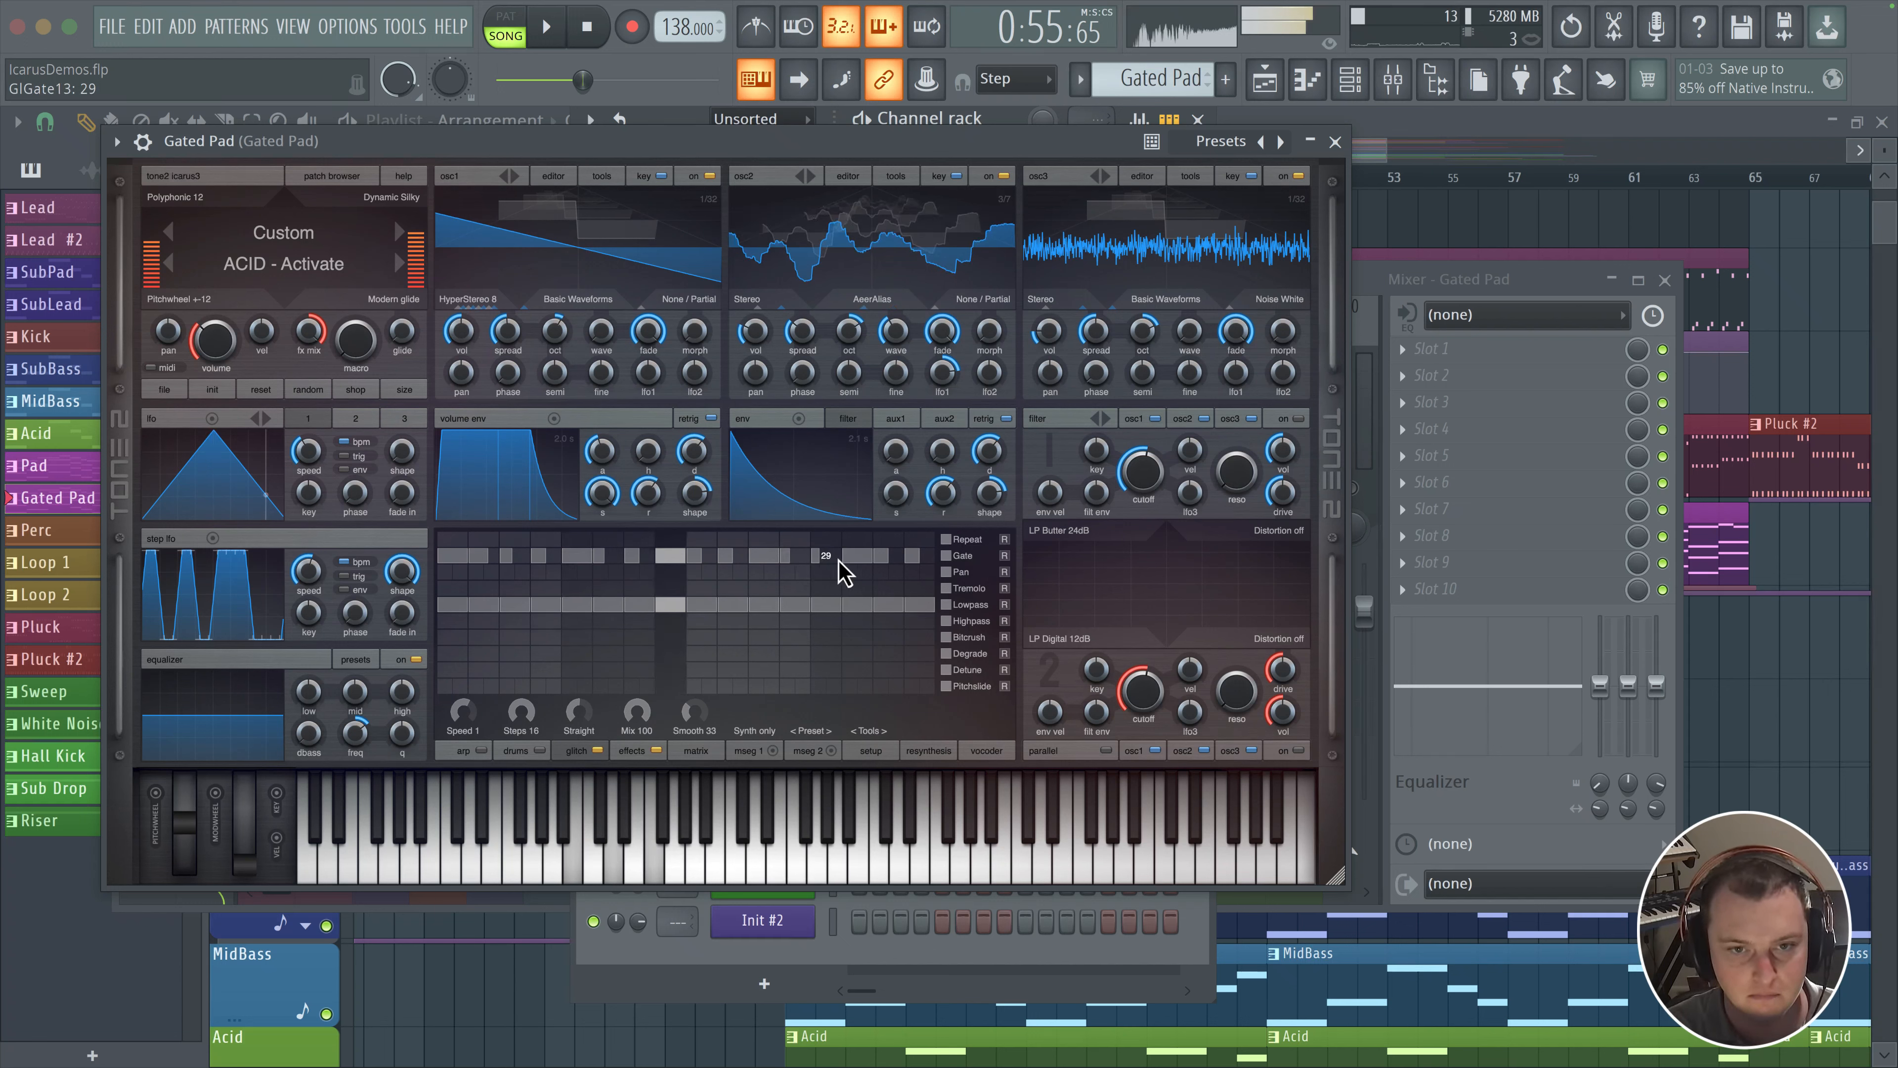
pyautogui.click(854, 560)
pyautogui.moveTo(888, 561); pyautogui.dragTo(904, 562)
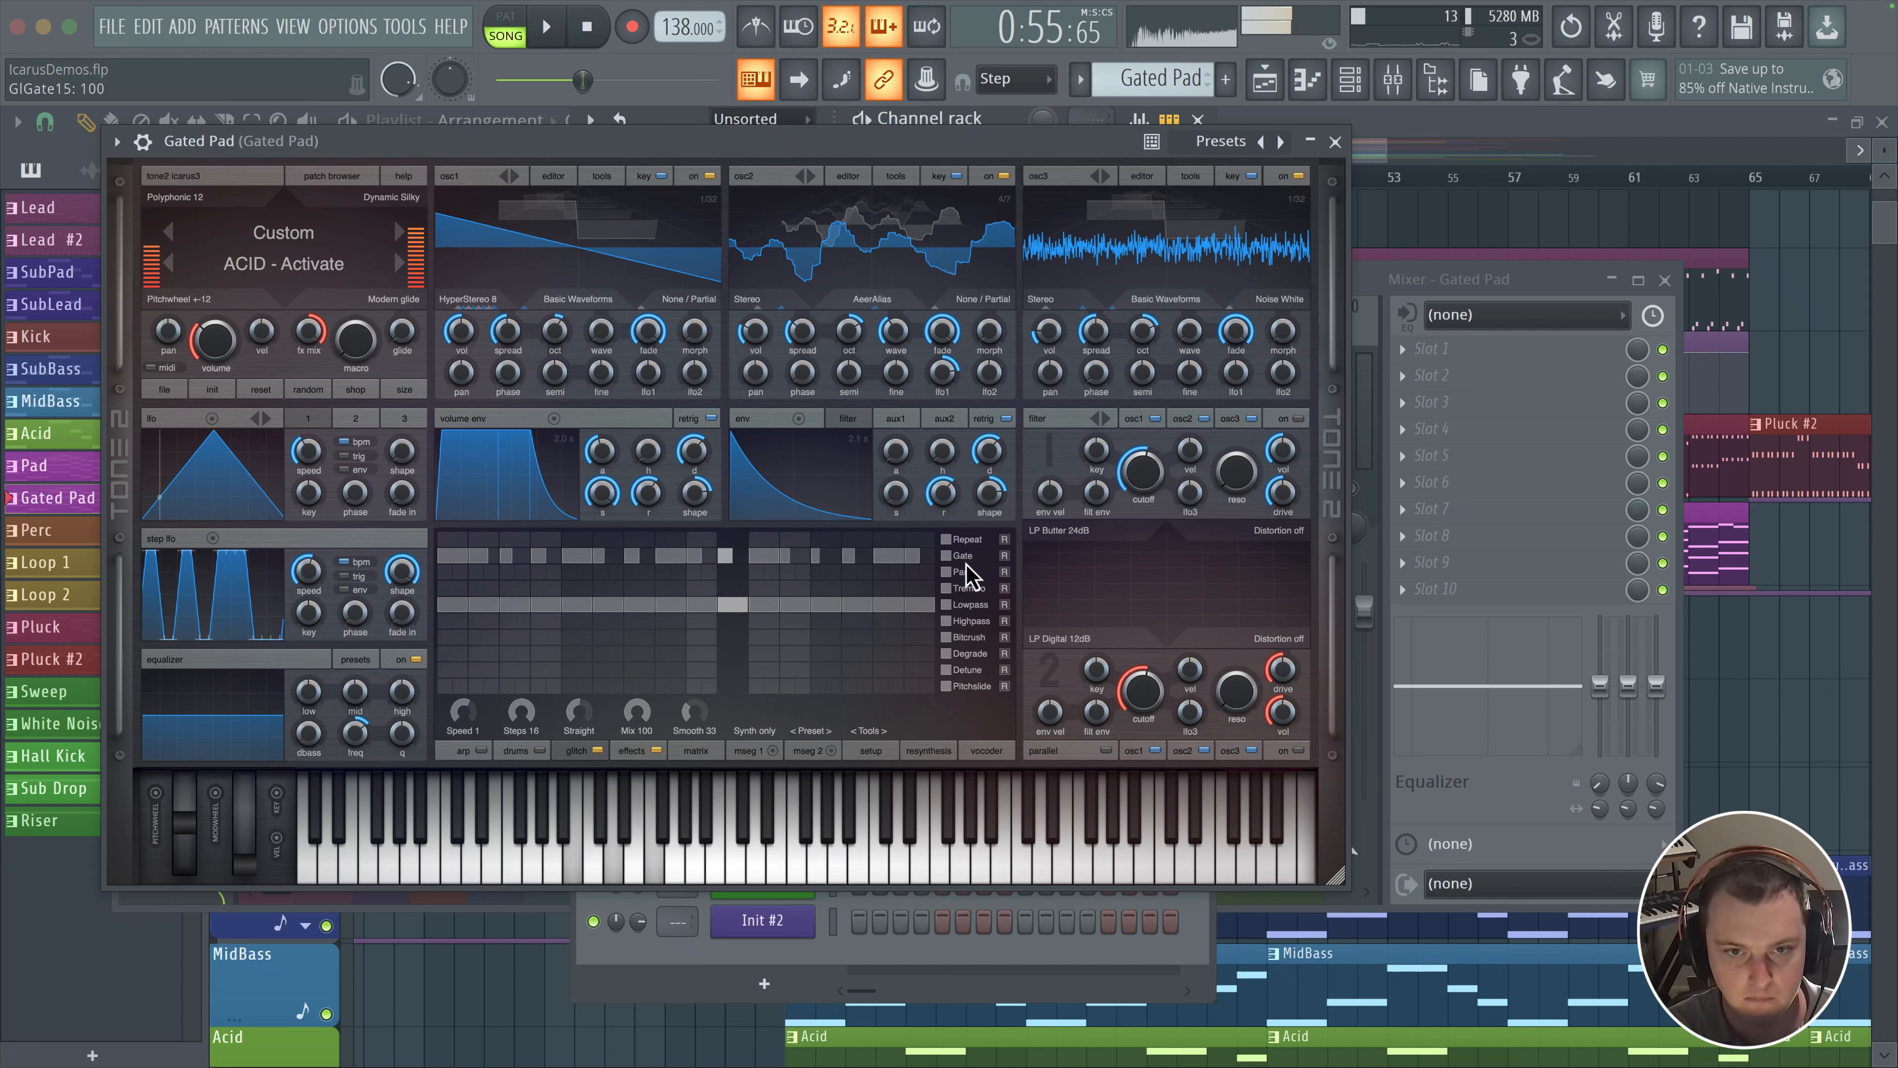
pyautogui.click(863, 569)
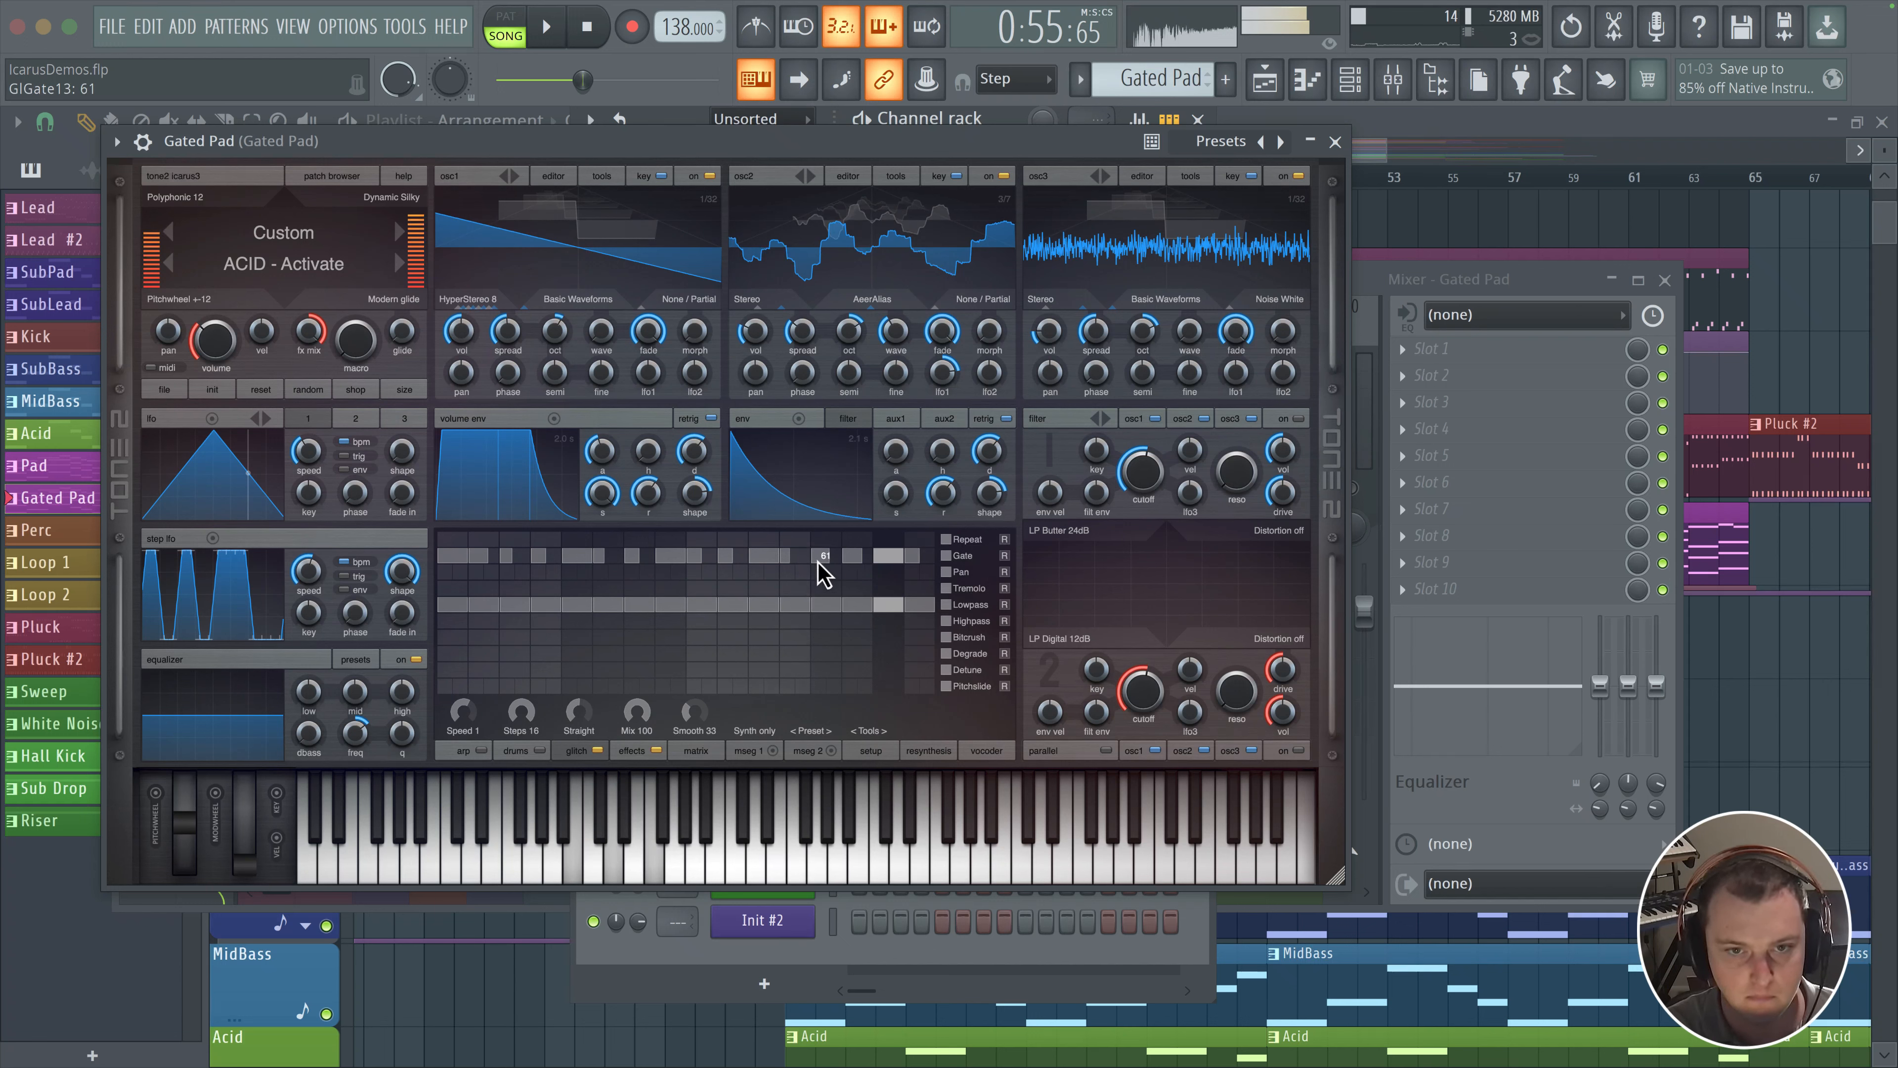
pyautogui.scroll(3, 825, 556)
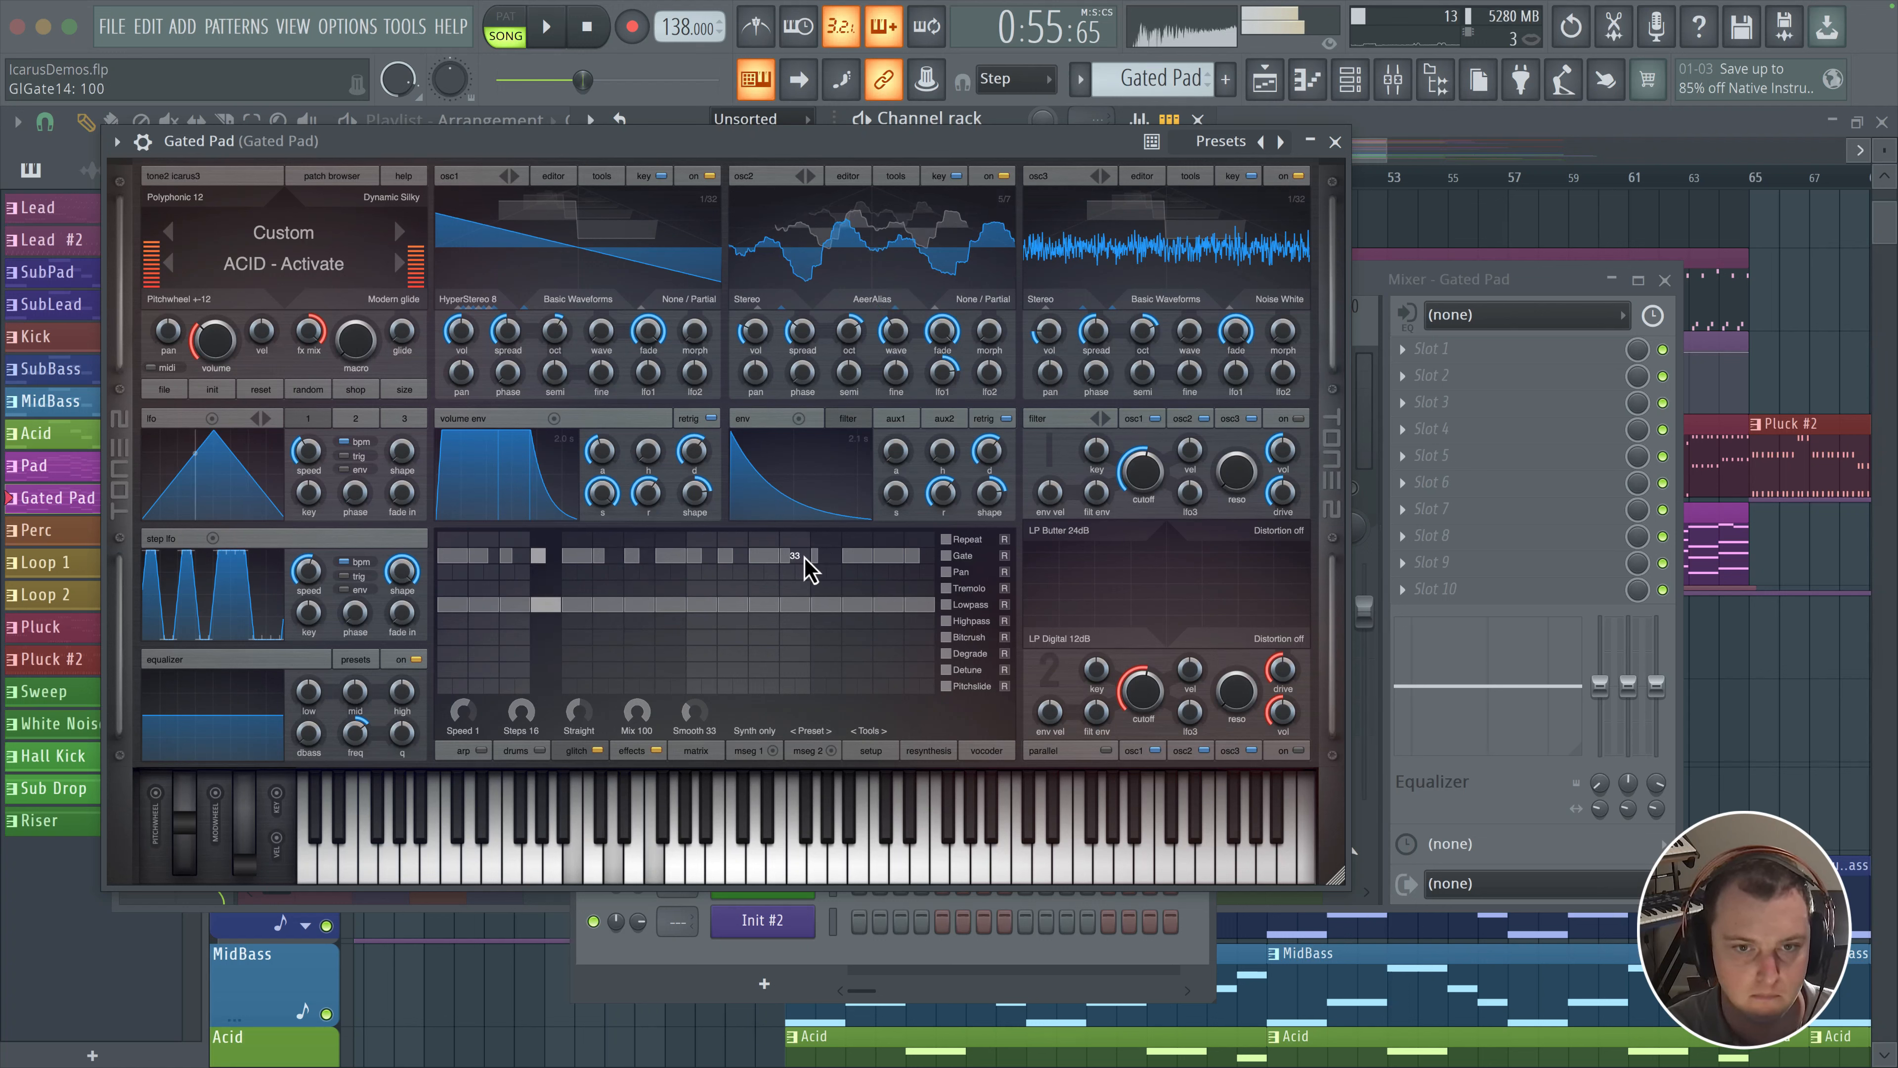
pyautogui.moveTo(821, 558)
pyautogui.mouseDown()
pyautogui.moveTo(953, 557)
pyautogui.moveTo(894, 572)
pyautogui.mouseUp()
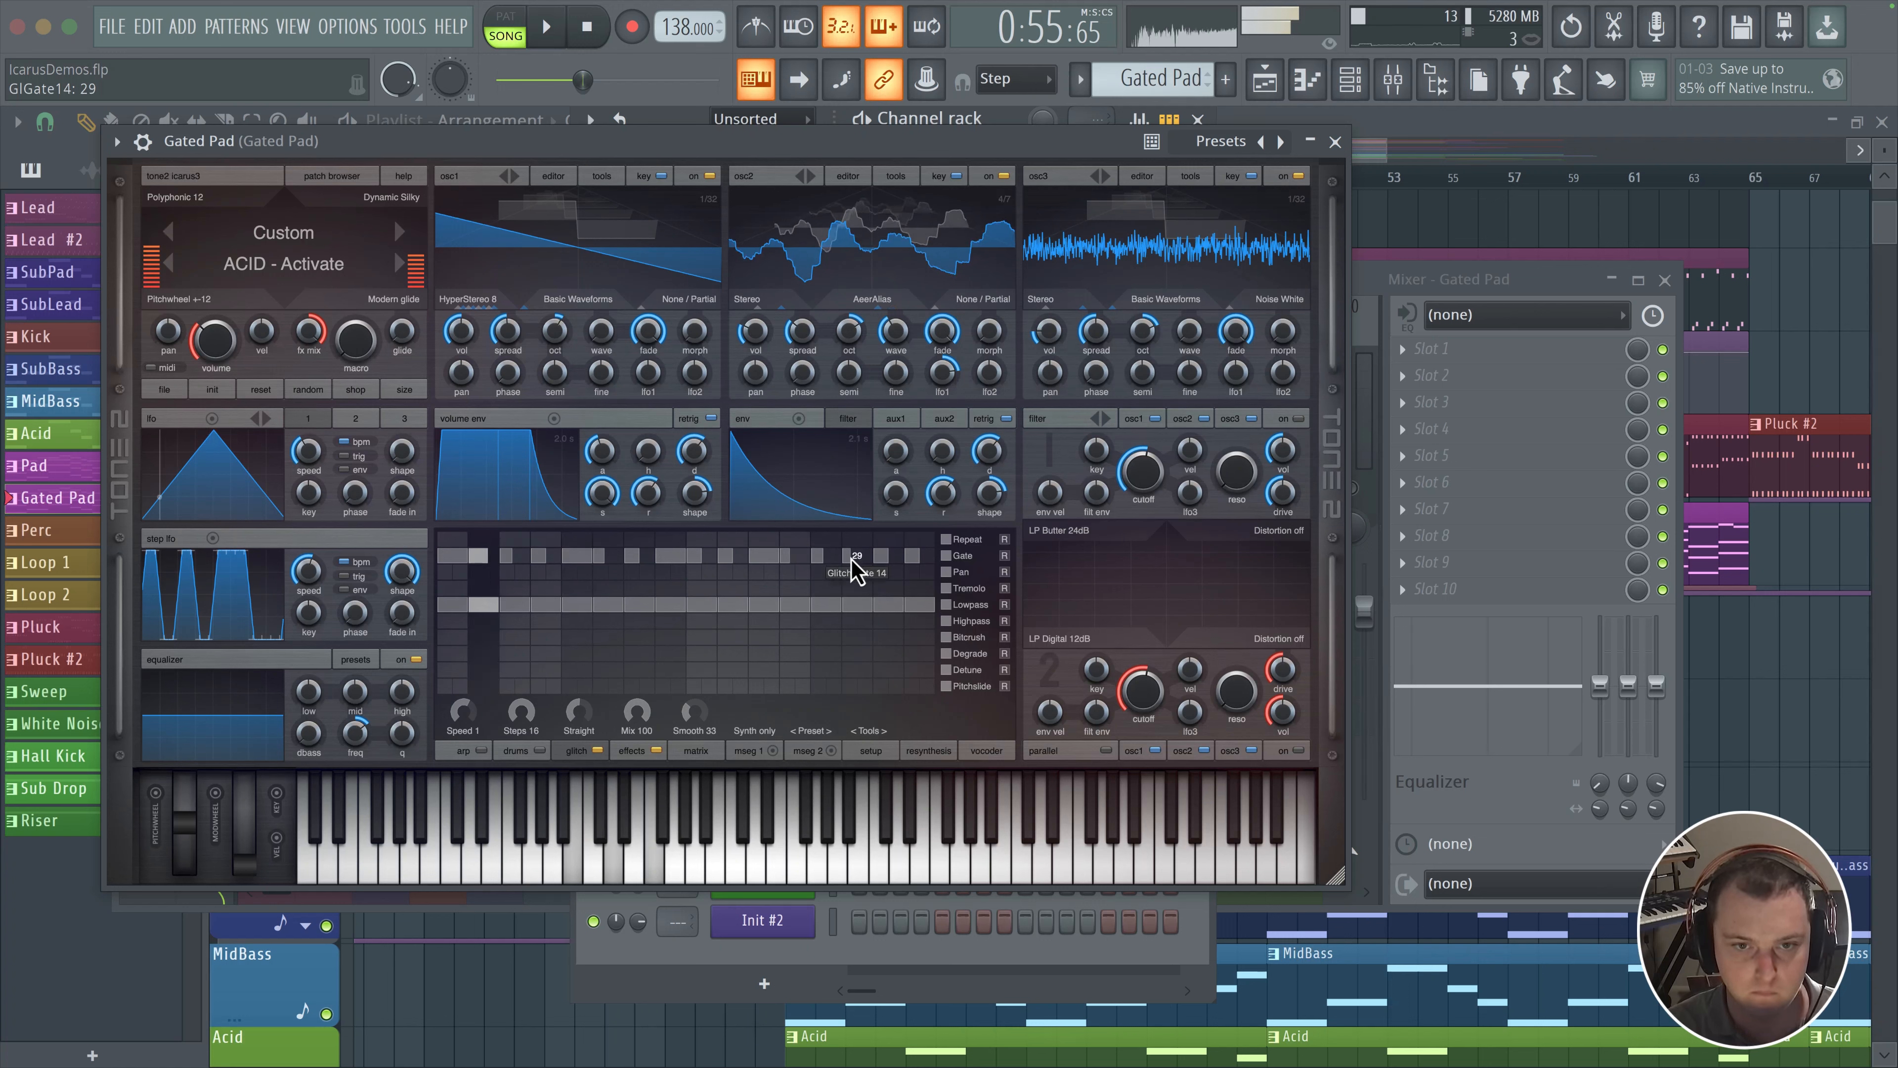
pyautogui.moveTo(885, 570); pyautogui.dragTo(953, 572)
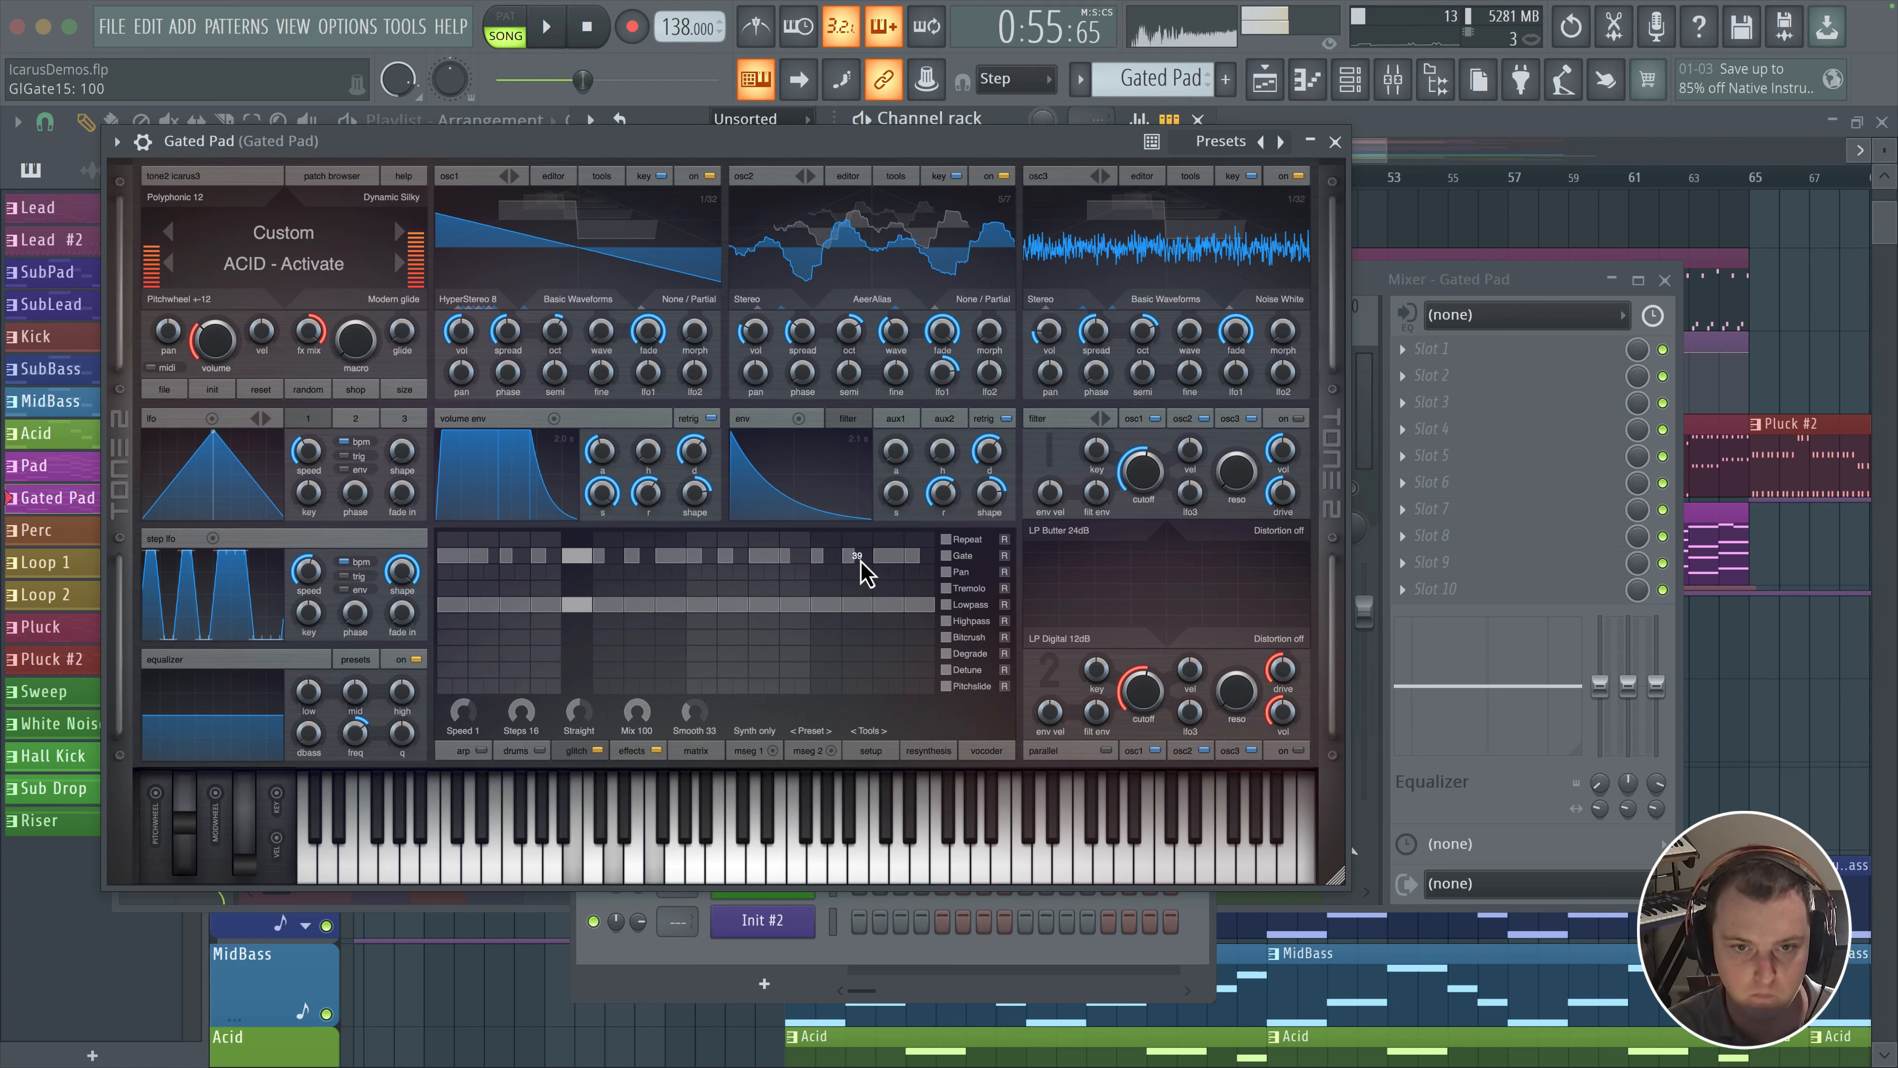
pyautogui.click(866, 575)
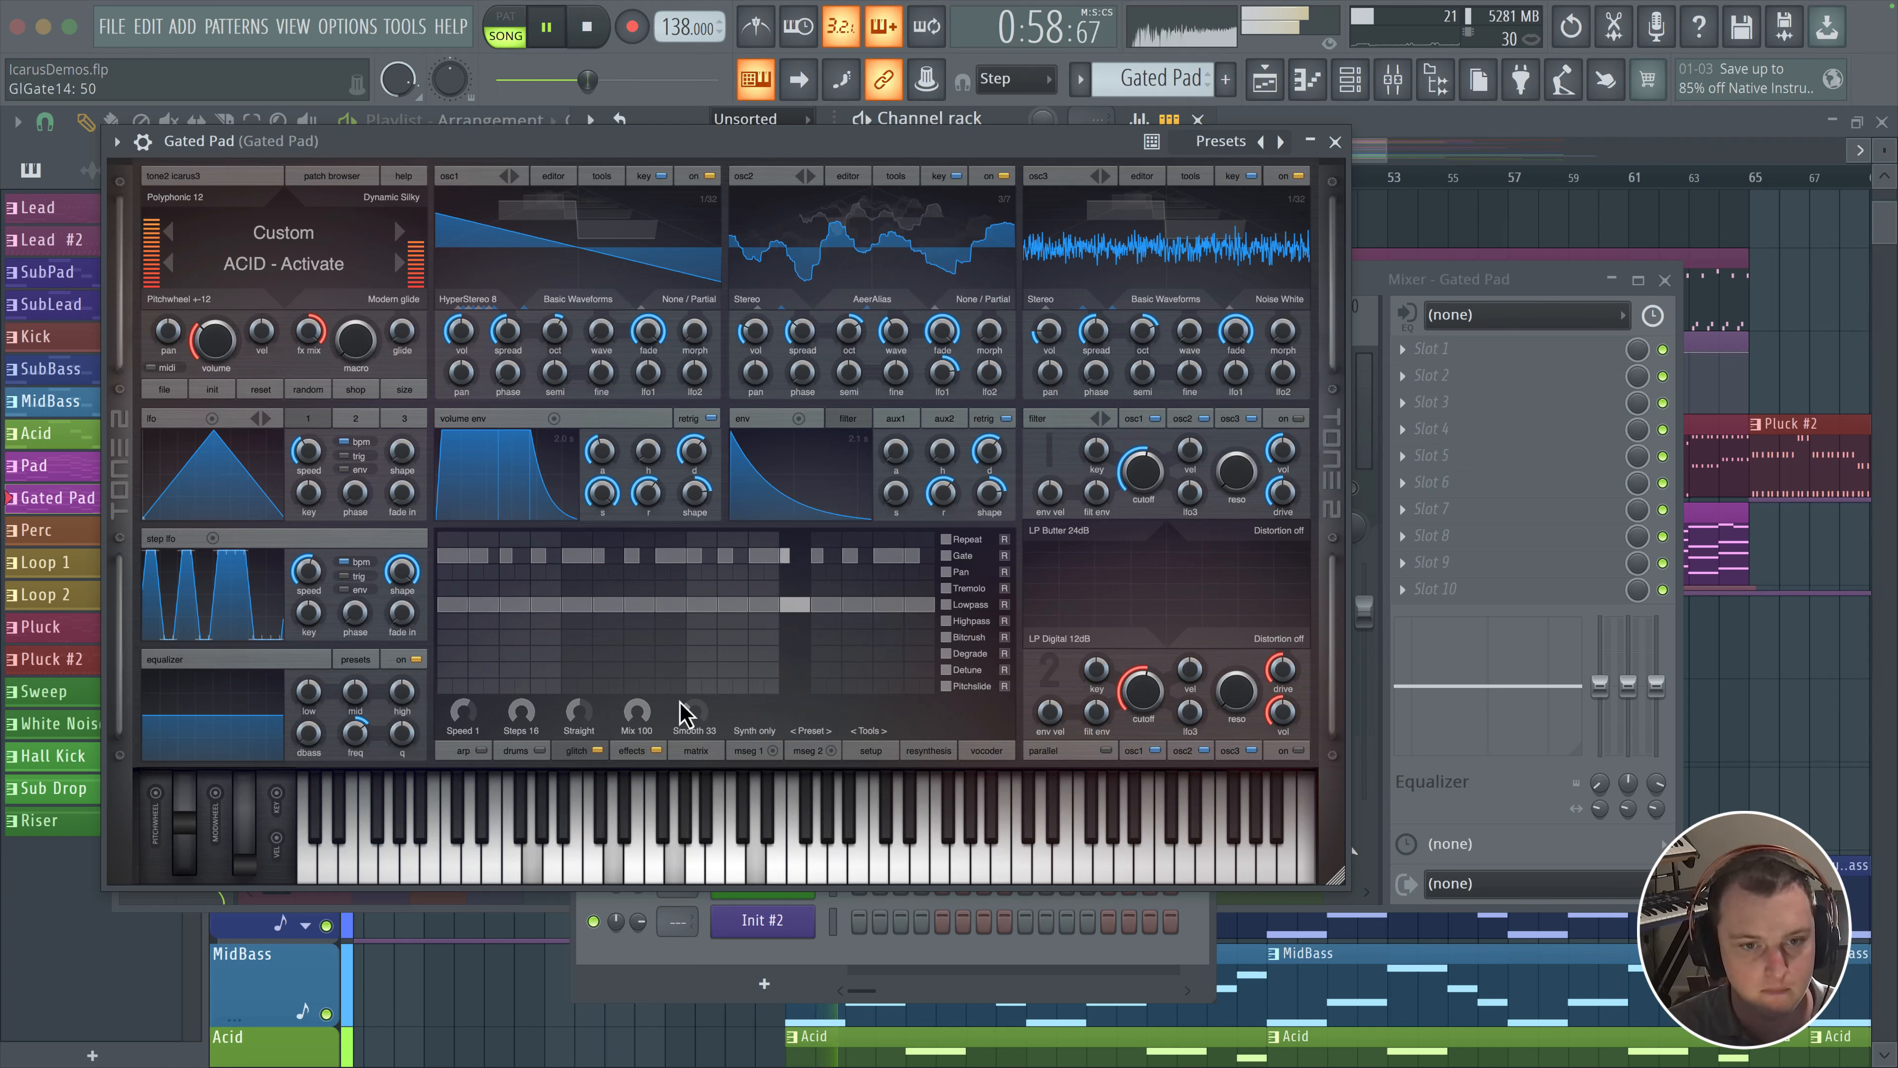
# Step: Set the glitch Smooth to 12 and Mix to 91, trim gate step 3 to 46 and step 12 to 41, and close the synth
pyautogui.moveTo(684, 714); pyautogui.dragTo(634, 712)
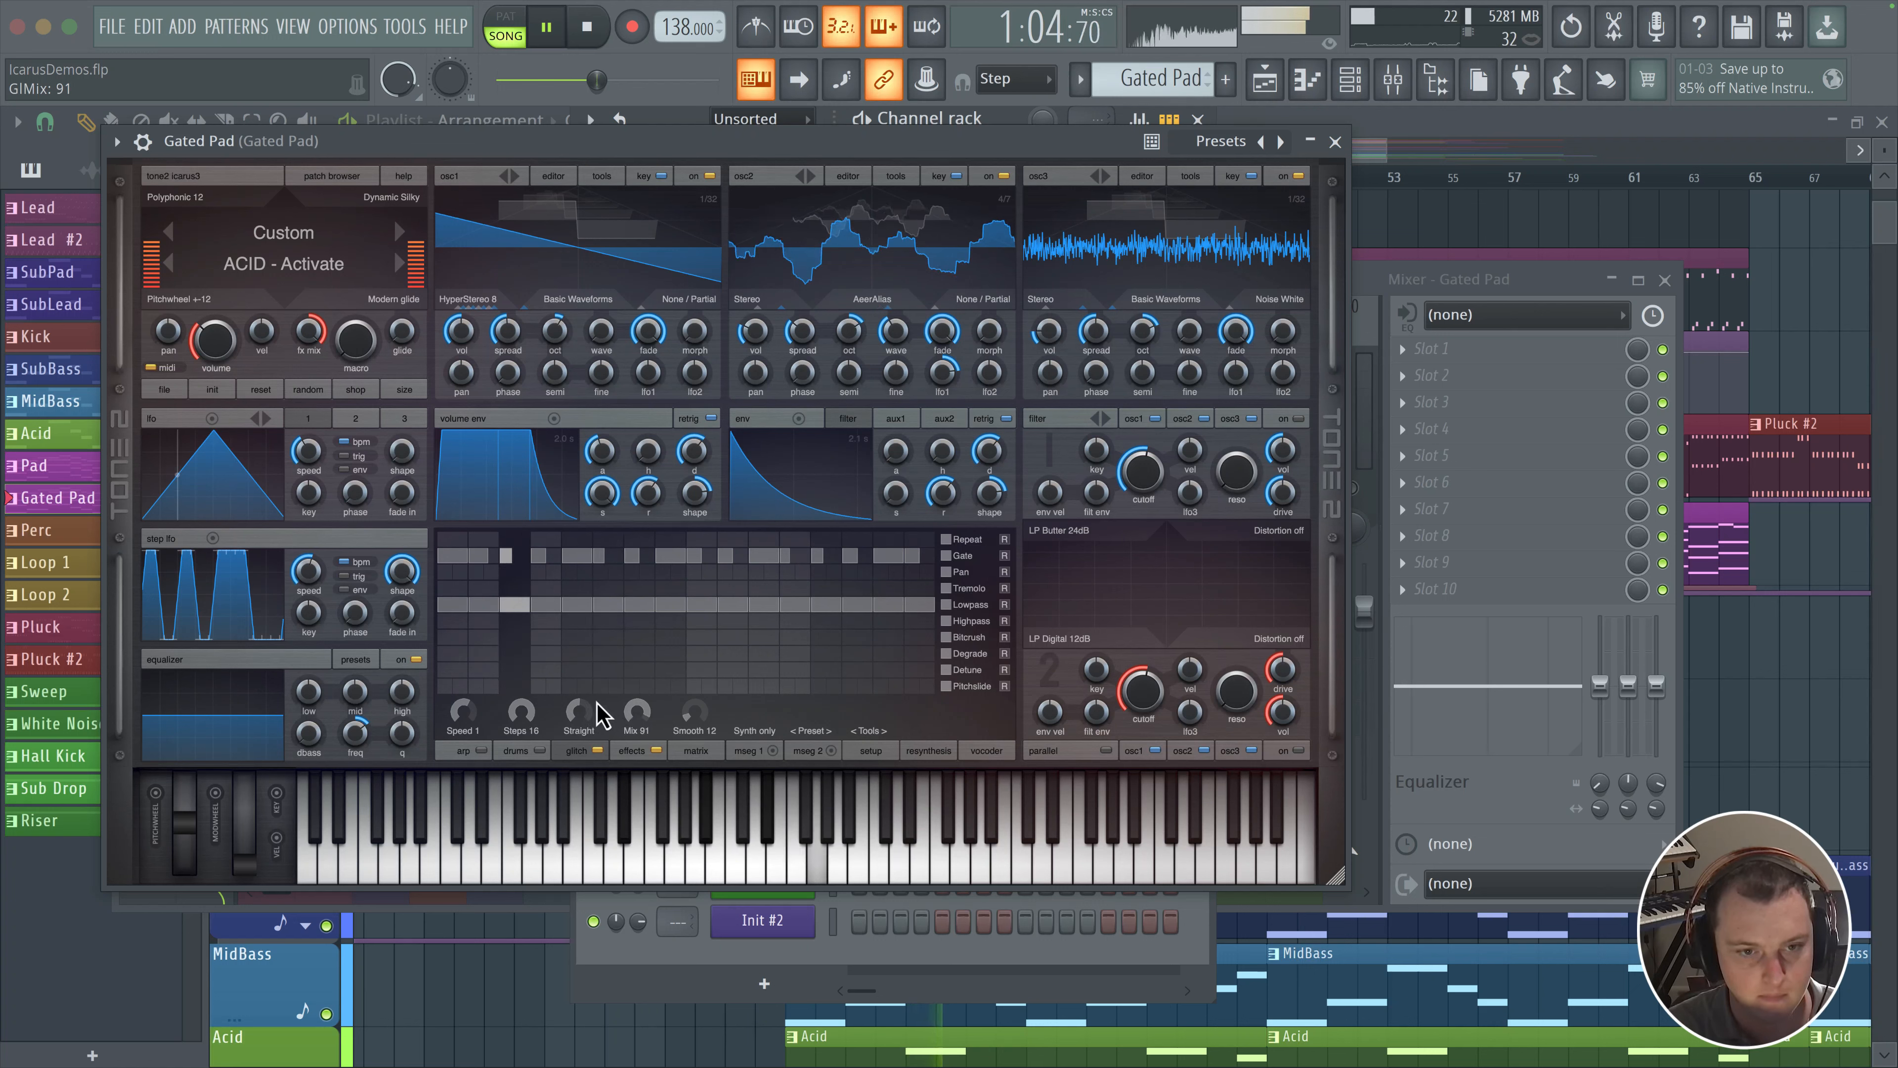
pyautogui.moveTo(522, 557); pyautogui.dragTo(515, 559)
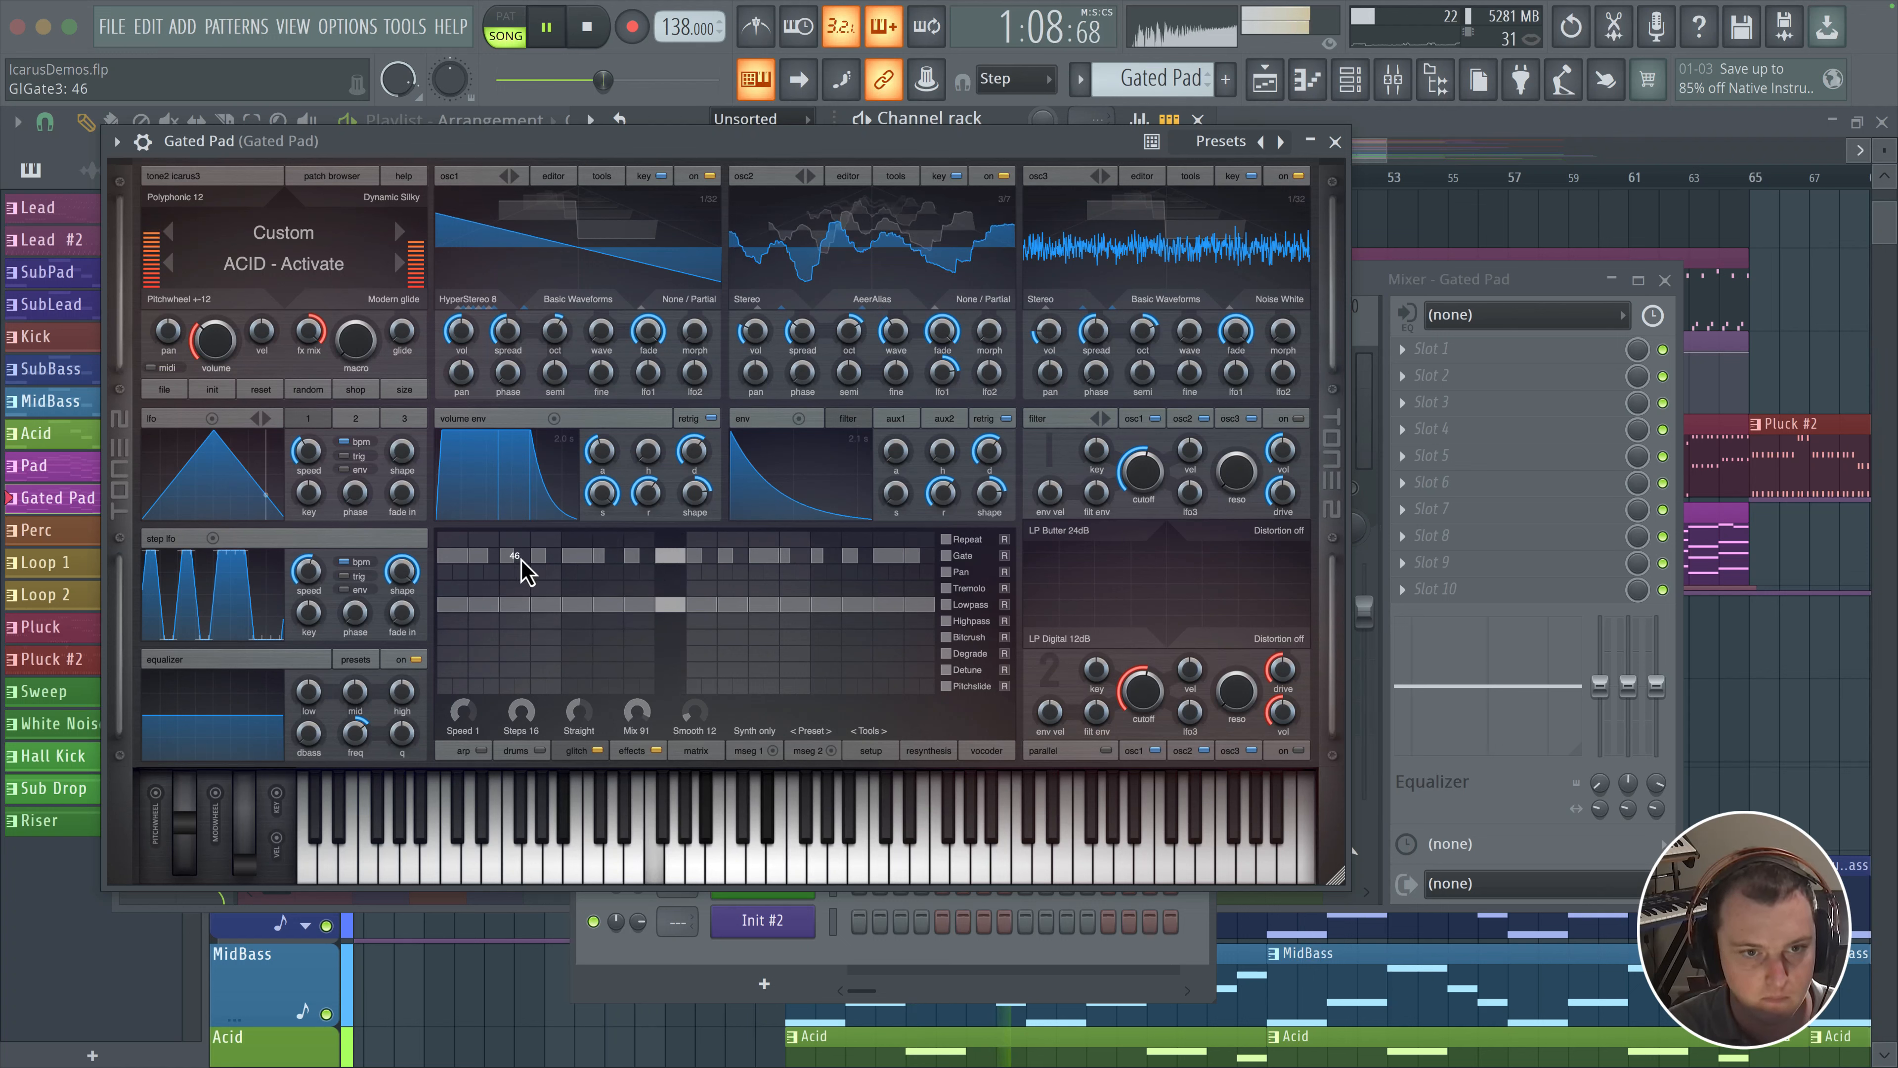
pyautogui.moveTo(805, 558); pyautogui.dragTo(794, 557)
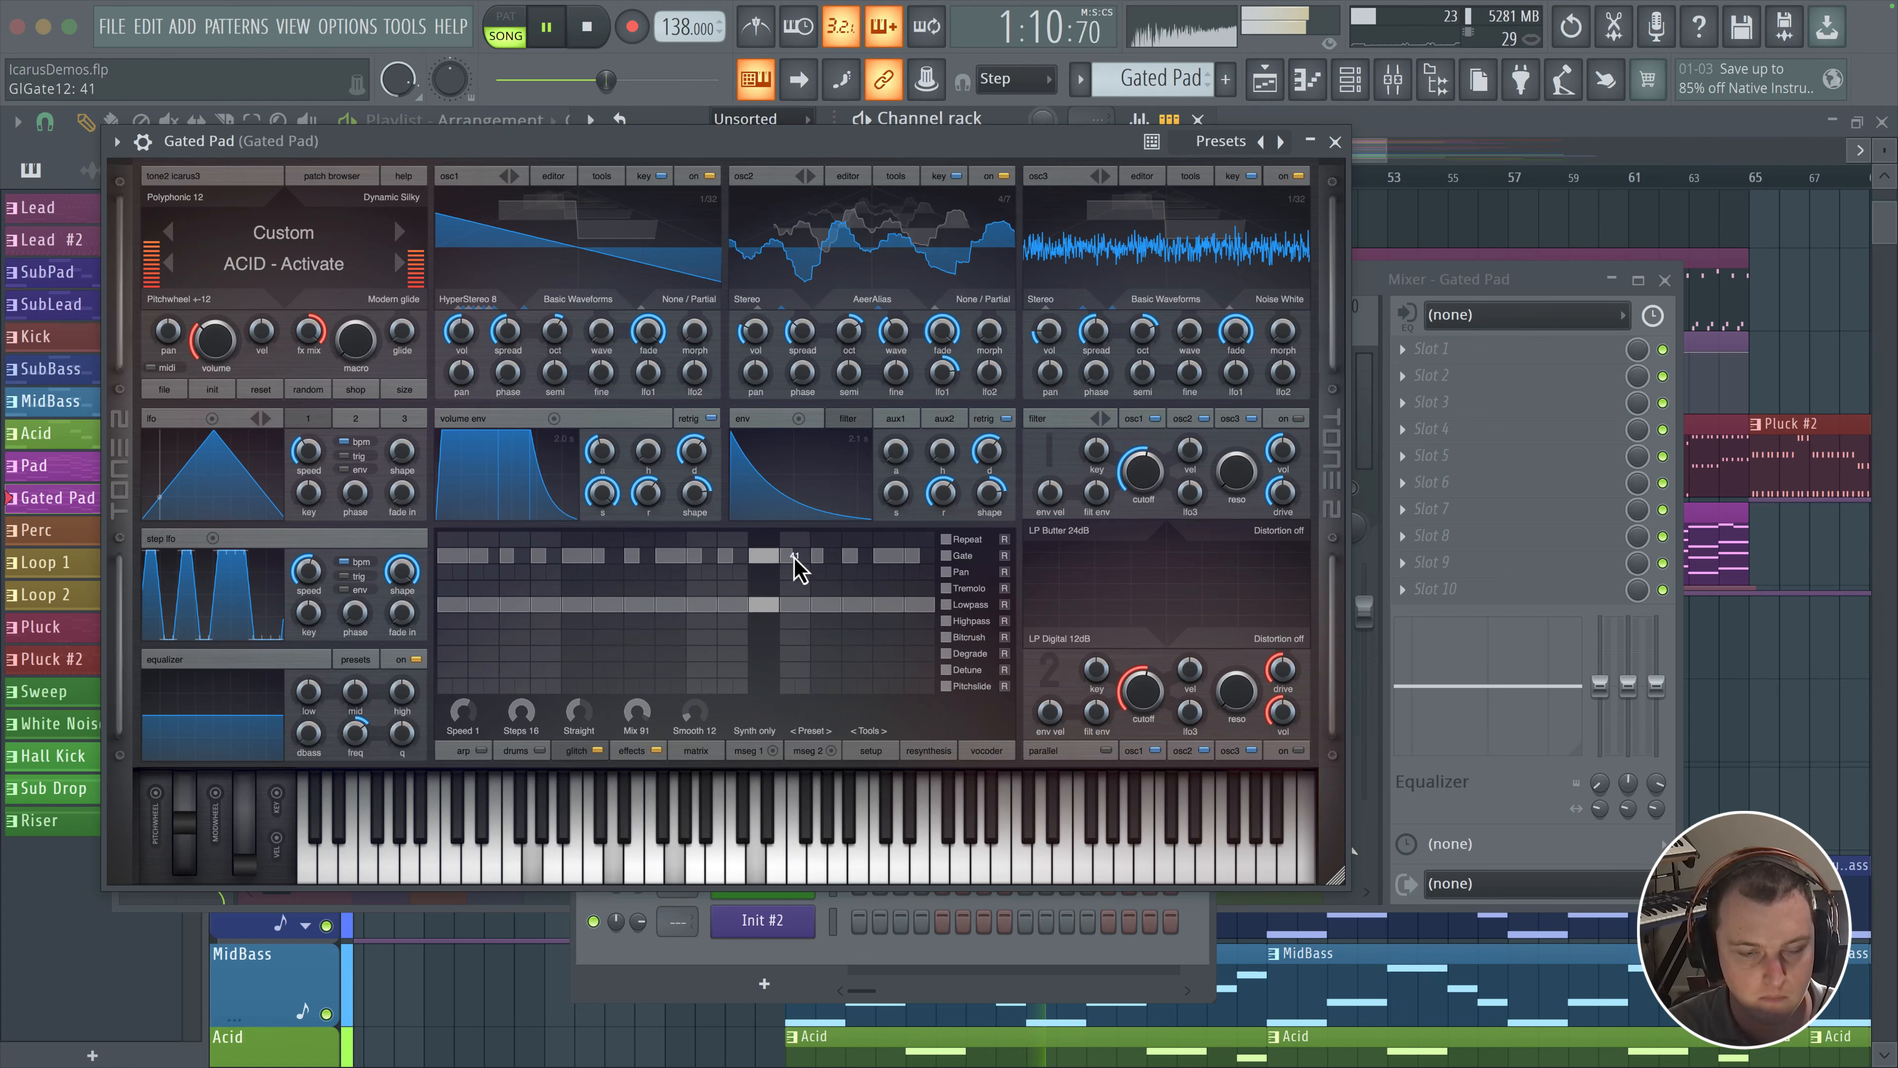
pyautogui.click(1336, 141)
pyautogui.press('space')
# Step: Slice the Gated Pad's sustained piano roll notes at bars 3, 4, 5 and 6 so the chord notes restart there
pyautogui.click(937, 456)
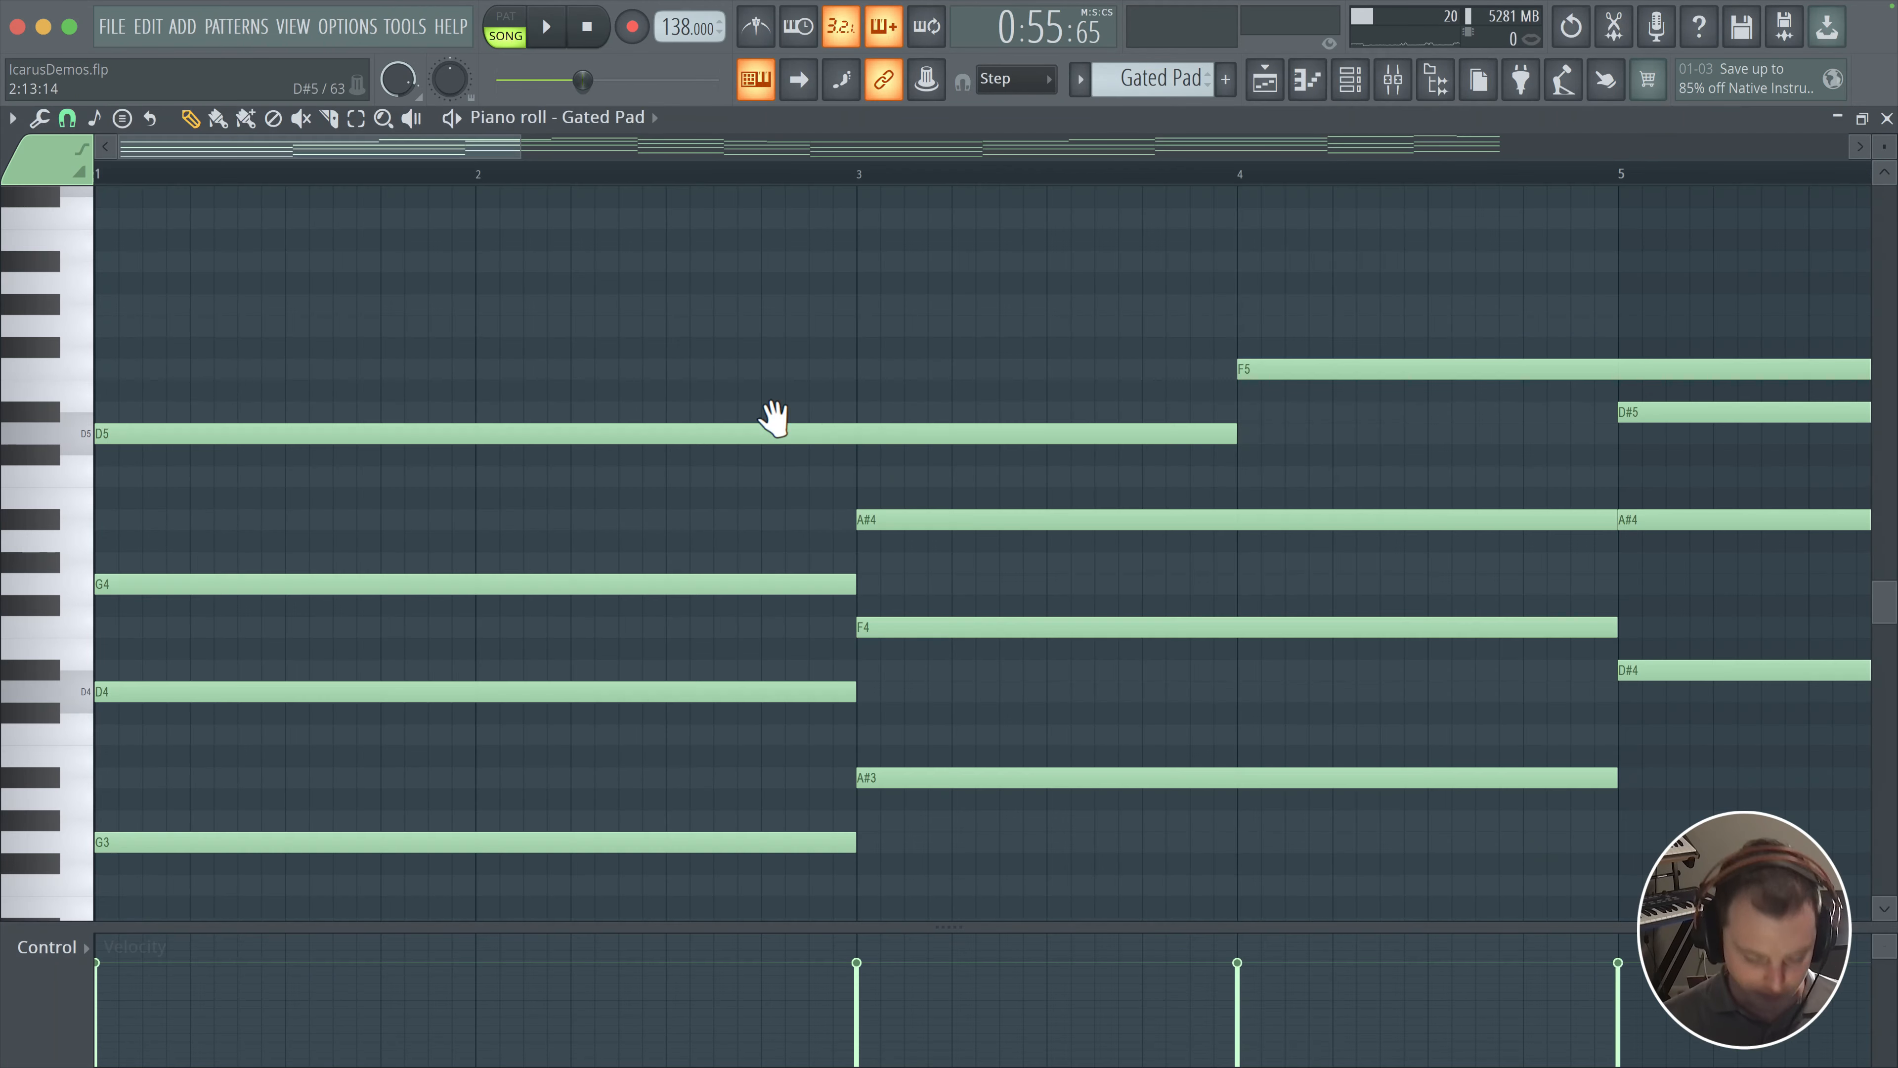
pyautogui.scroll(-3, 802, 430)
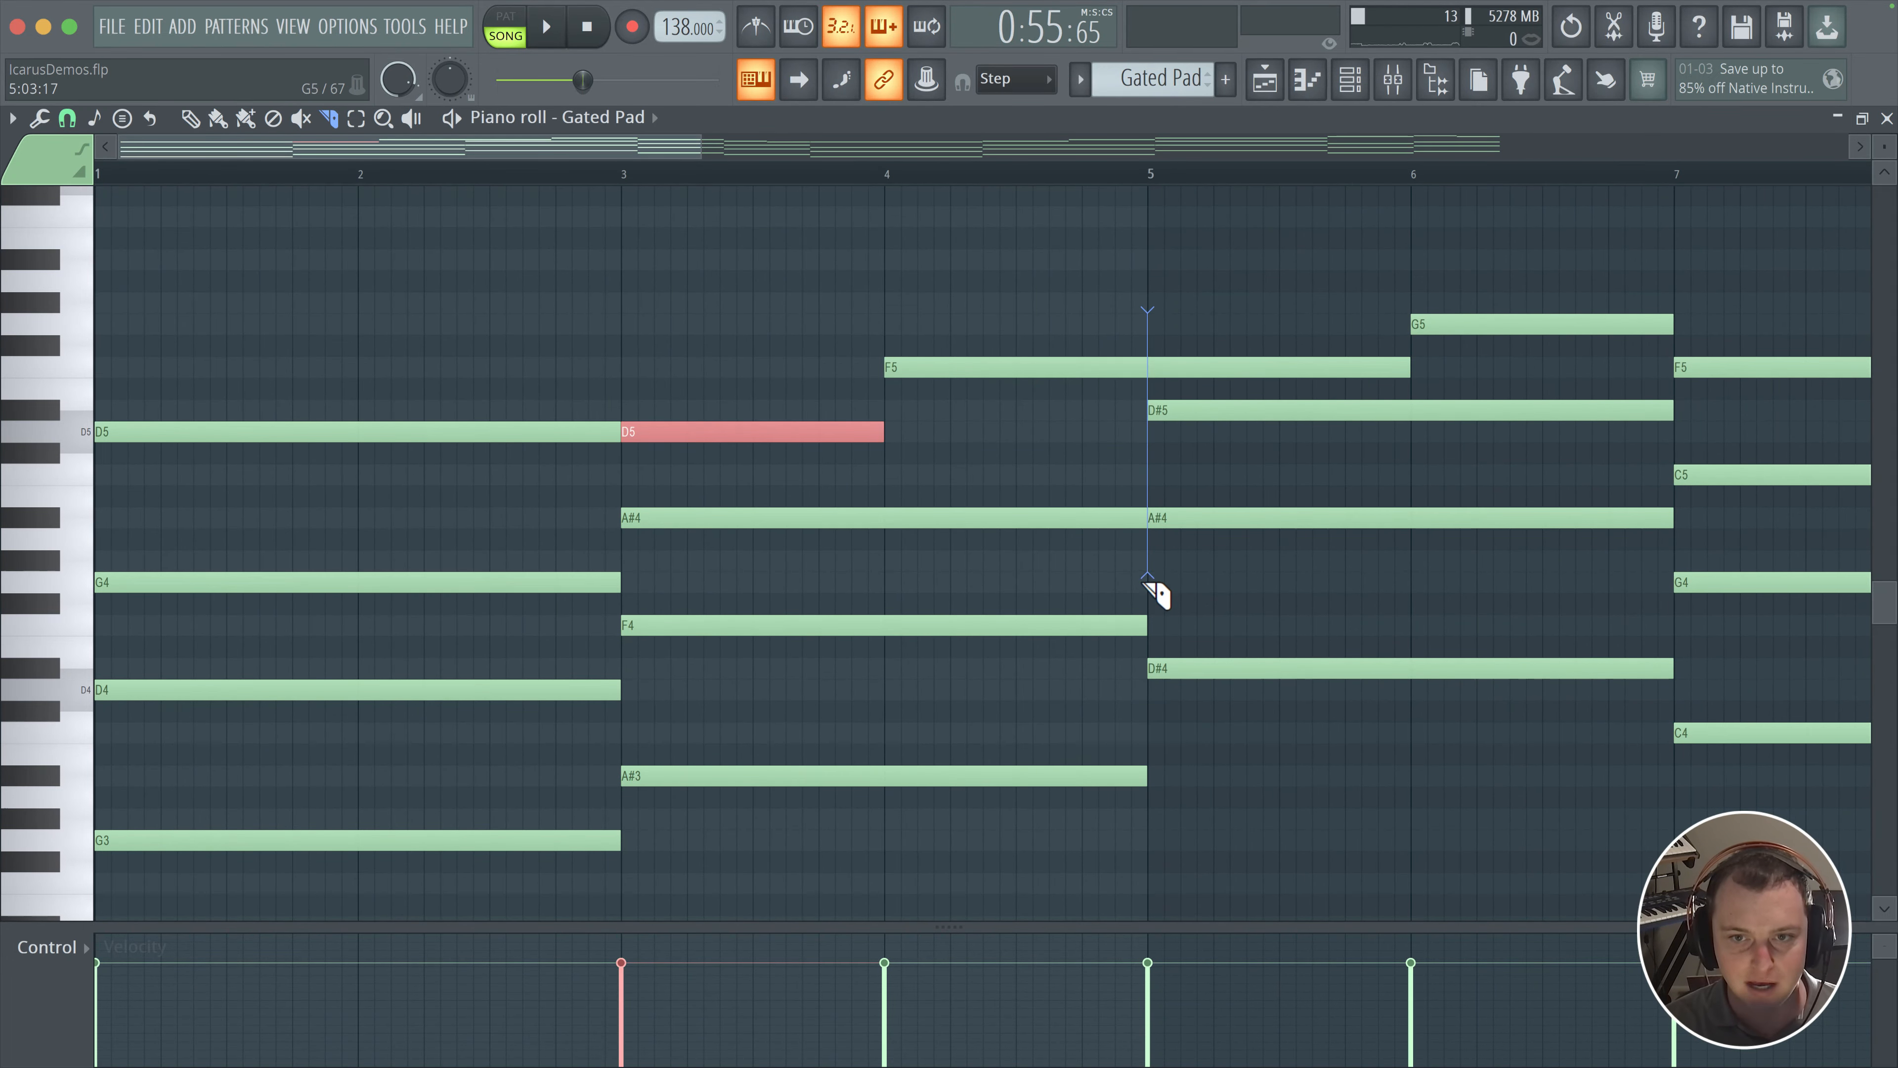
pyautogui.moveTo(1148, 601); pyautogui.dragTo(1148, 598)
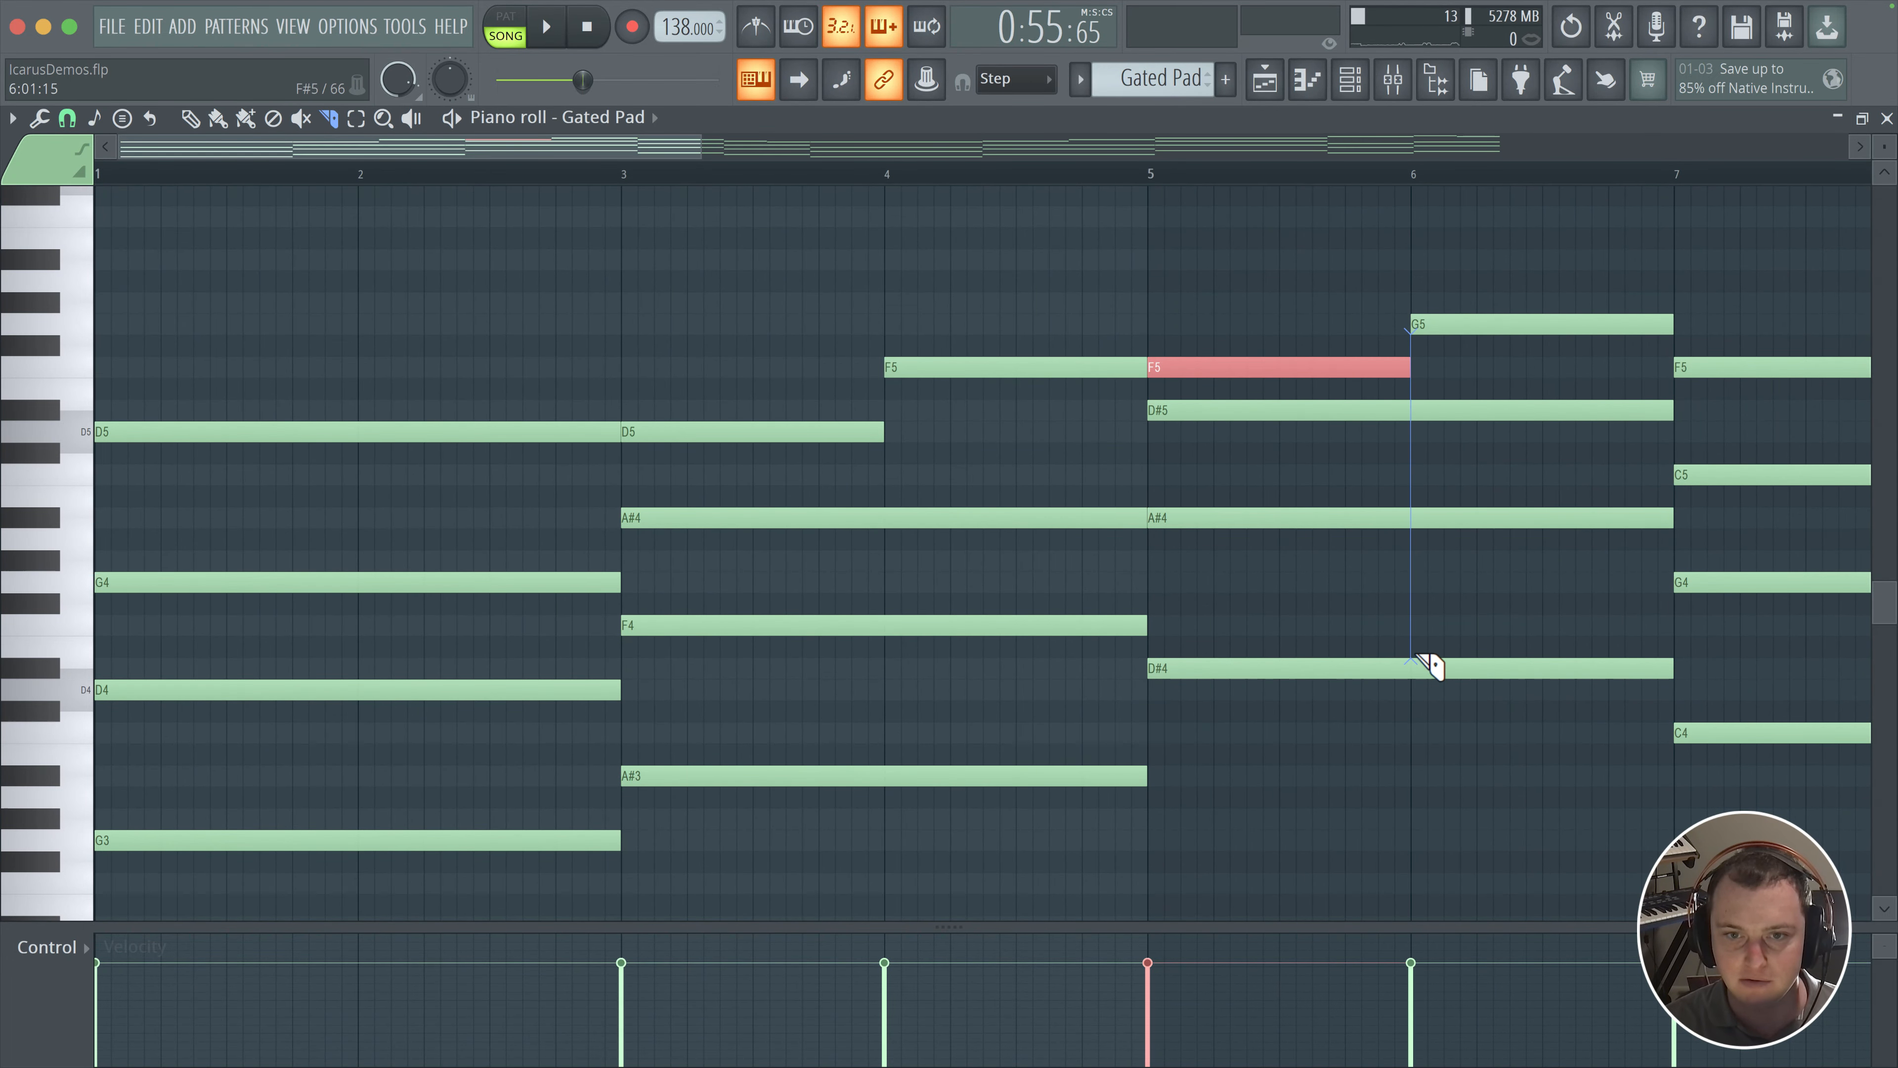
pyautogui.moveTo(1412, 656); pyautogui.dragTo(1413, 659)
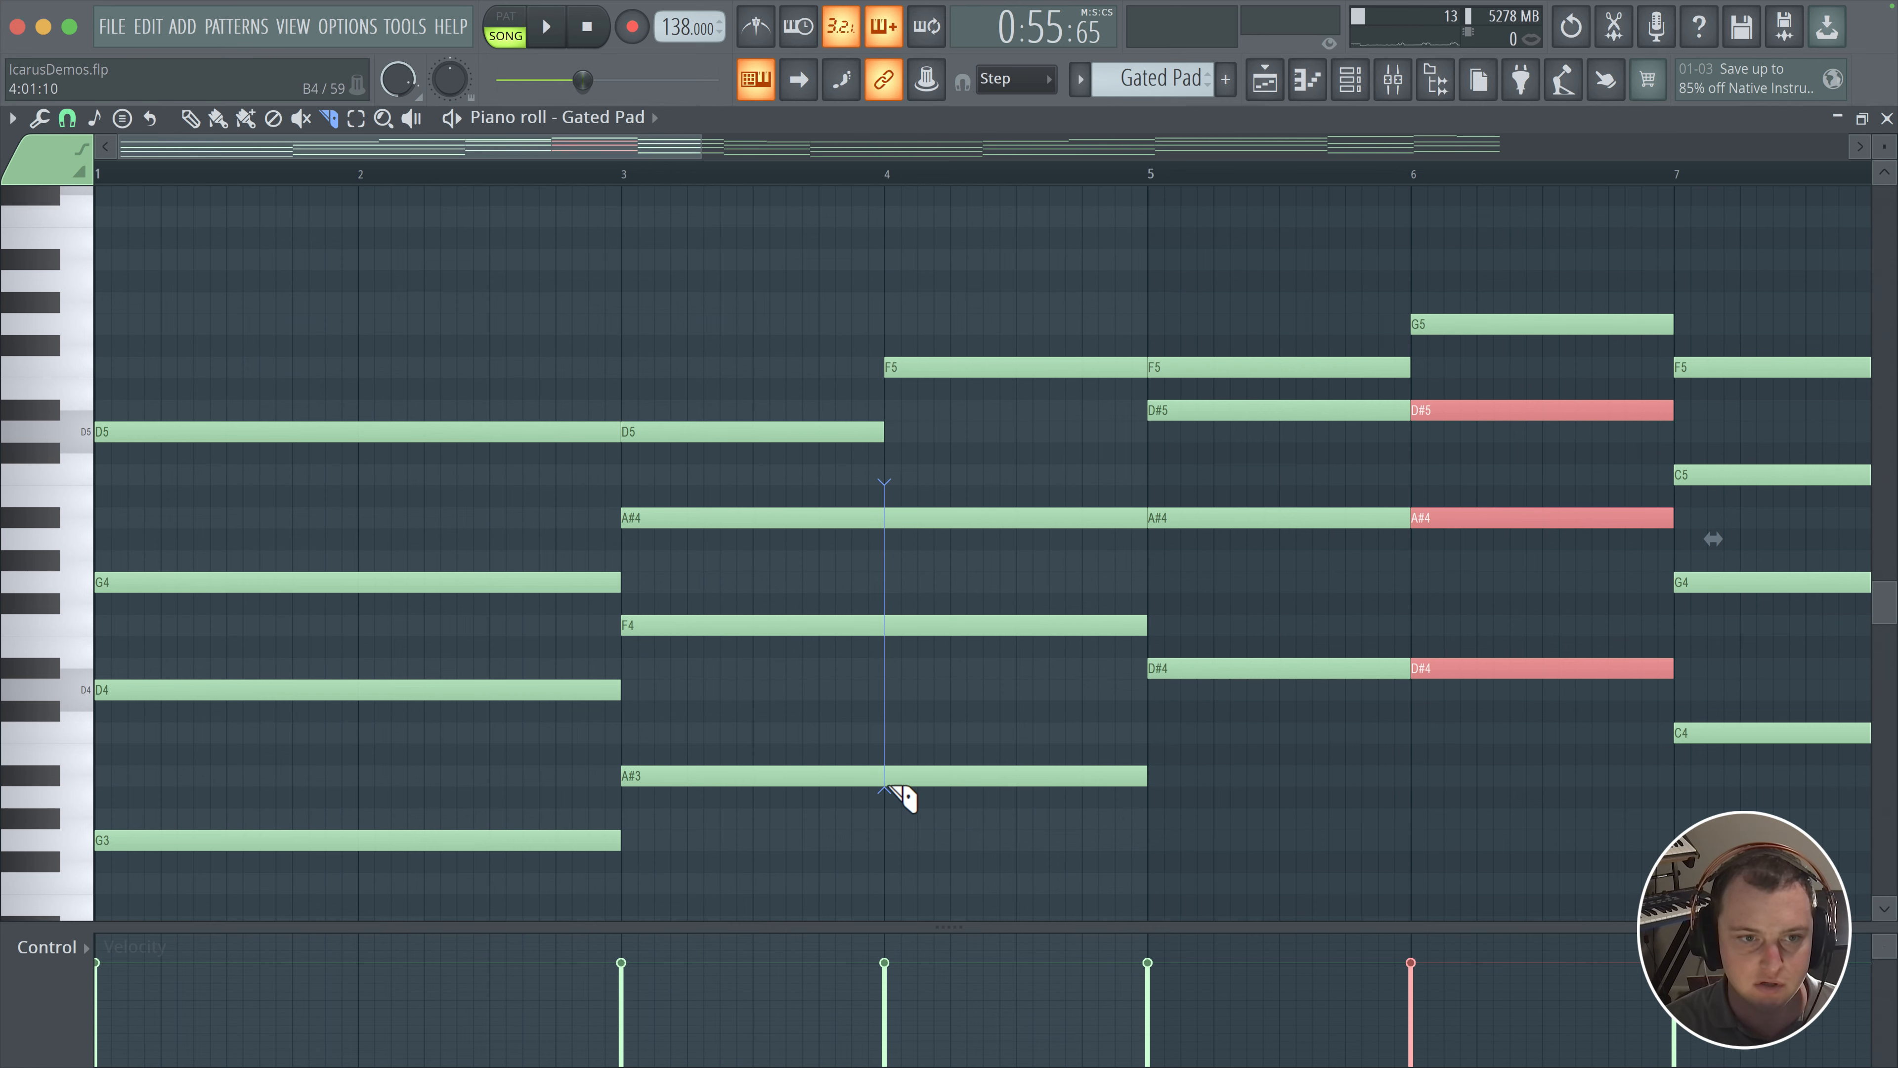
pyautogui.moveTo(888, 787); pyautogui.dragTo(887, 788)
# Step: Slice the held Gated Pad chords halfway through bar 8 and at bars 10, 12 and 14 while the song plays
pyautogui.moveTo(733, 588)
pyautogui.mouseDown()
pyautogui.moveTo(413, 511)
pyautogui.moveTo(104, 489)
pyautogui.mouseUp()
pyautogui.press('space')
pyautogui.scroll(-5, 811, 496)
pyautogui.moveTo(922, 294); pyautogui.dragTo(925, 667)
pyautogui.moveTo(1107, 270)
pyautogui.mouseDown()
pyautogui.moveTo(1110, 748)
pyautogui.moveTo(1088, 748)
pyautogui.mouseUp()
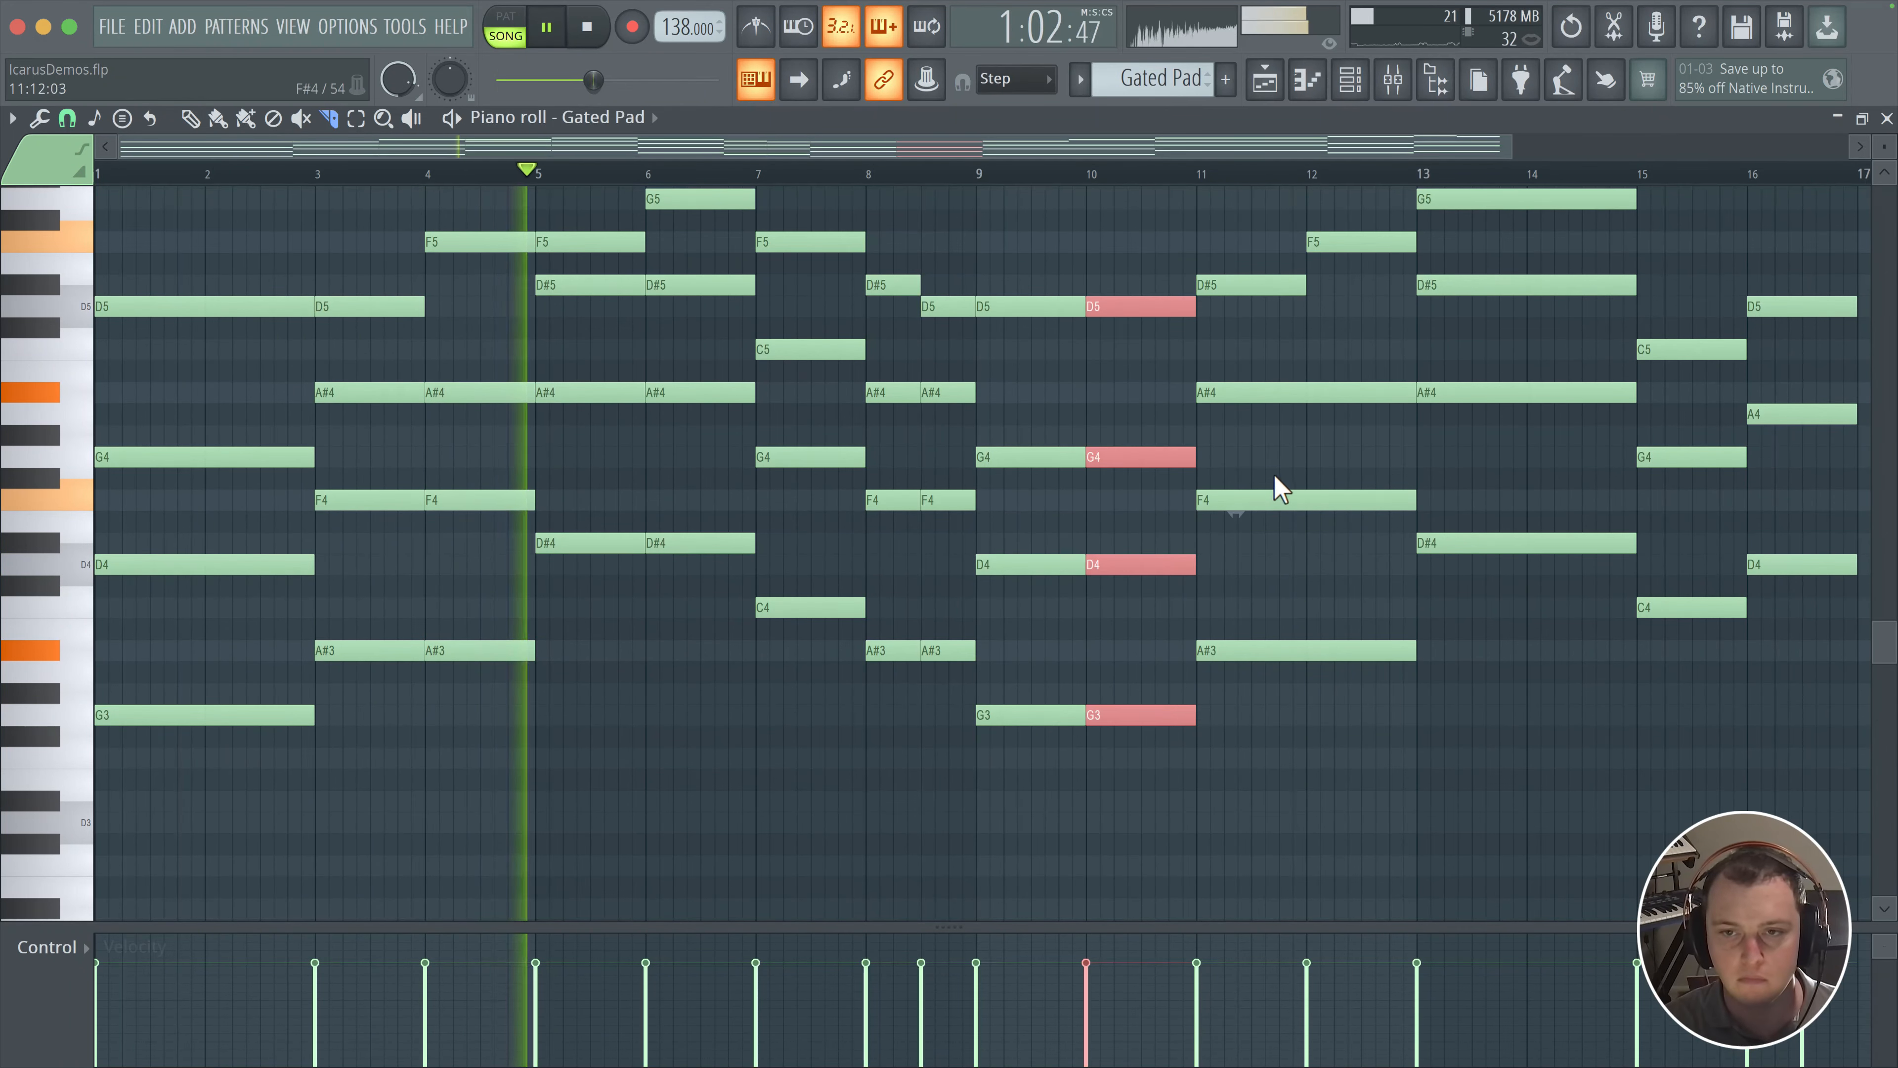
pyautogui.moveTo(1311, 373); pyautogui.dragTo(1309, 733)
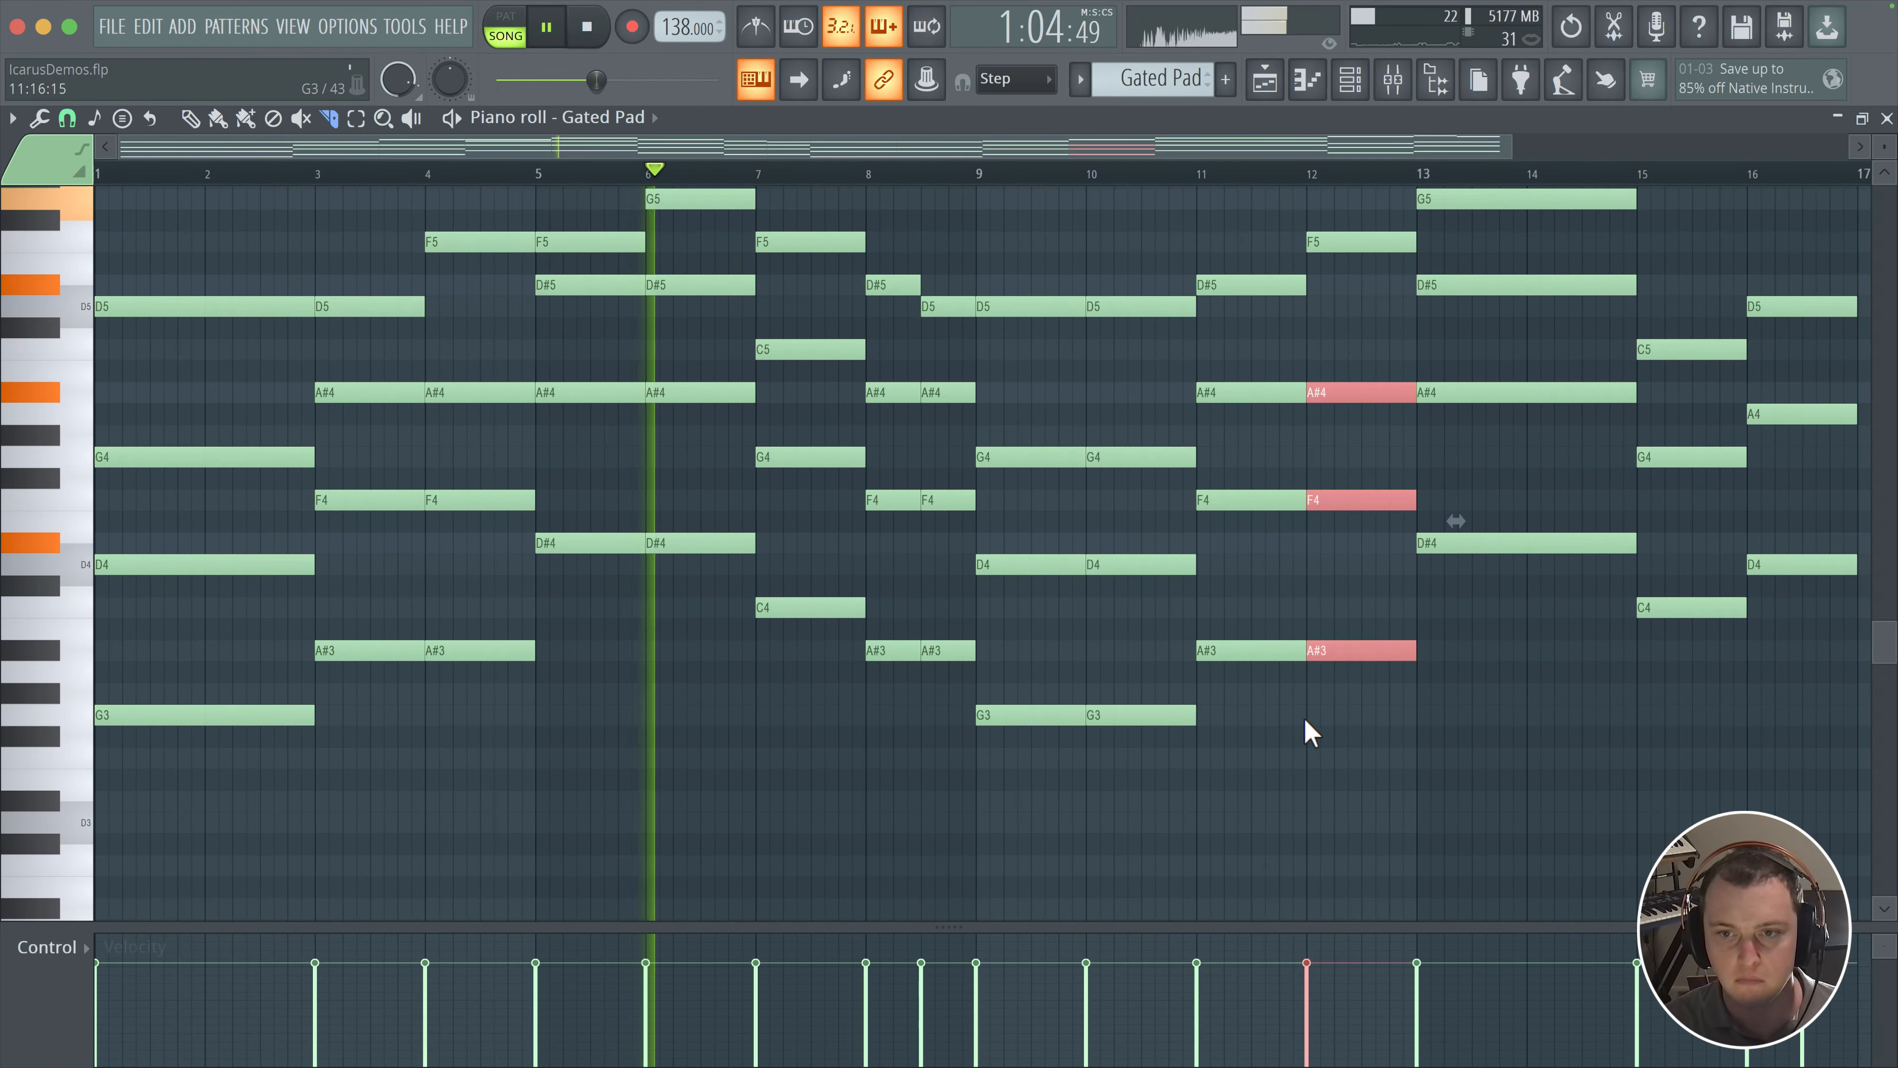
pyautogui.scroll(3, 1130, 815)
pyautogui.hscroll(4, 1130, 816)
pyautogui.moveTo(1240, 330)
pyautogui.mouseDown()
pyautogui.moveTo(1226, 827)
pyautogui.moveTo(1251, 831)
pyautogui.mouseUp()
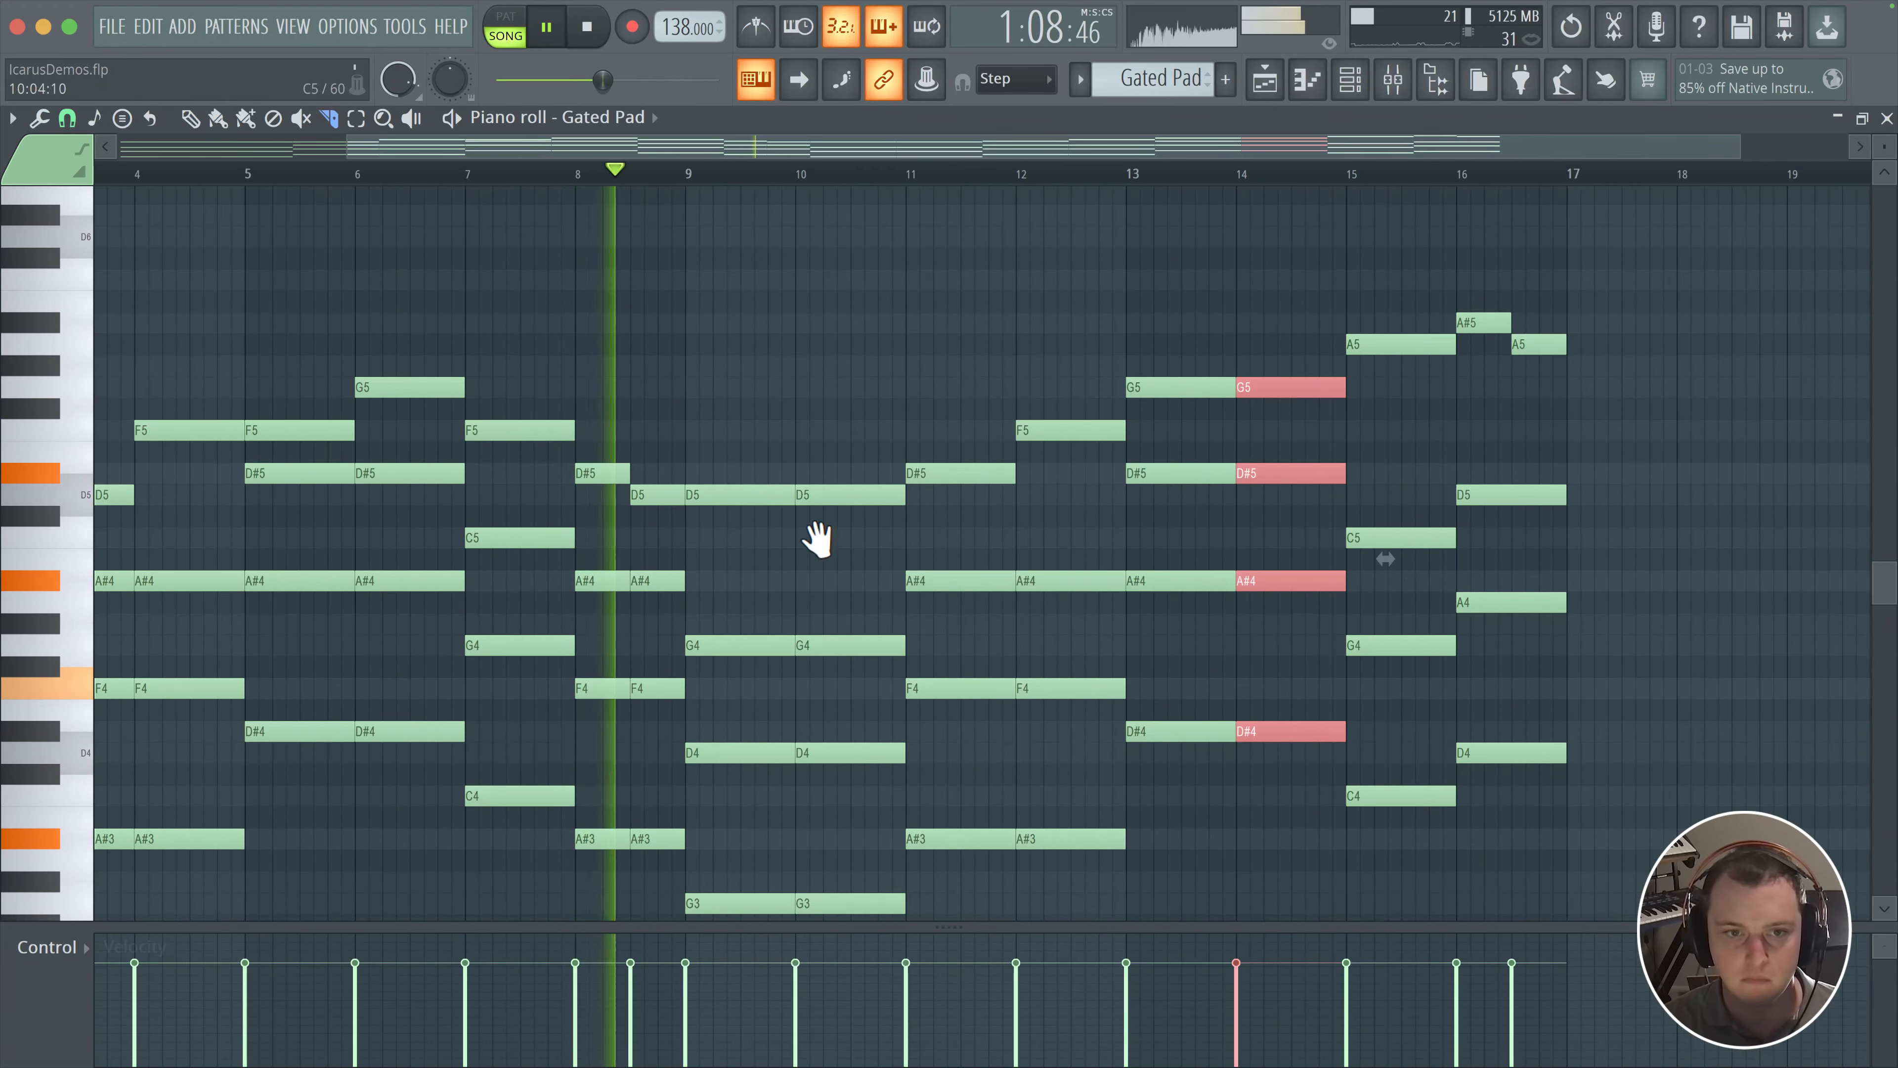
pyautogui.moveTo(817, 539); pyautogui.dragTo(1131, 382)
pyautogui.click(218, 118)
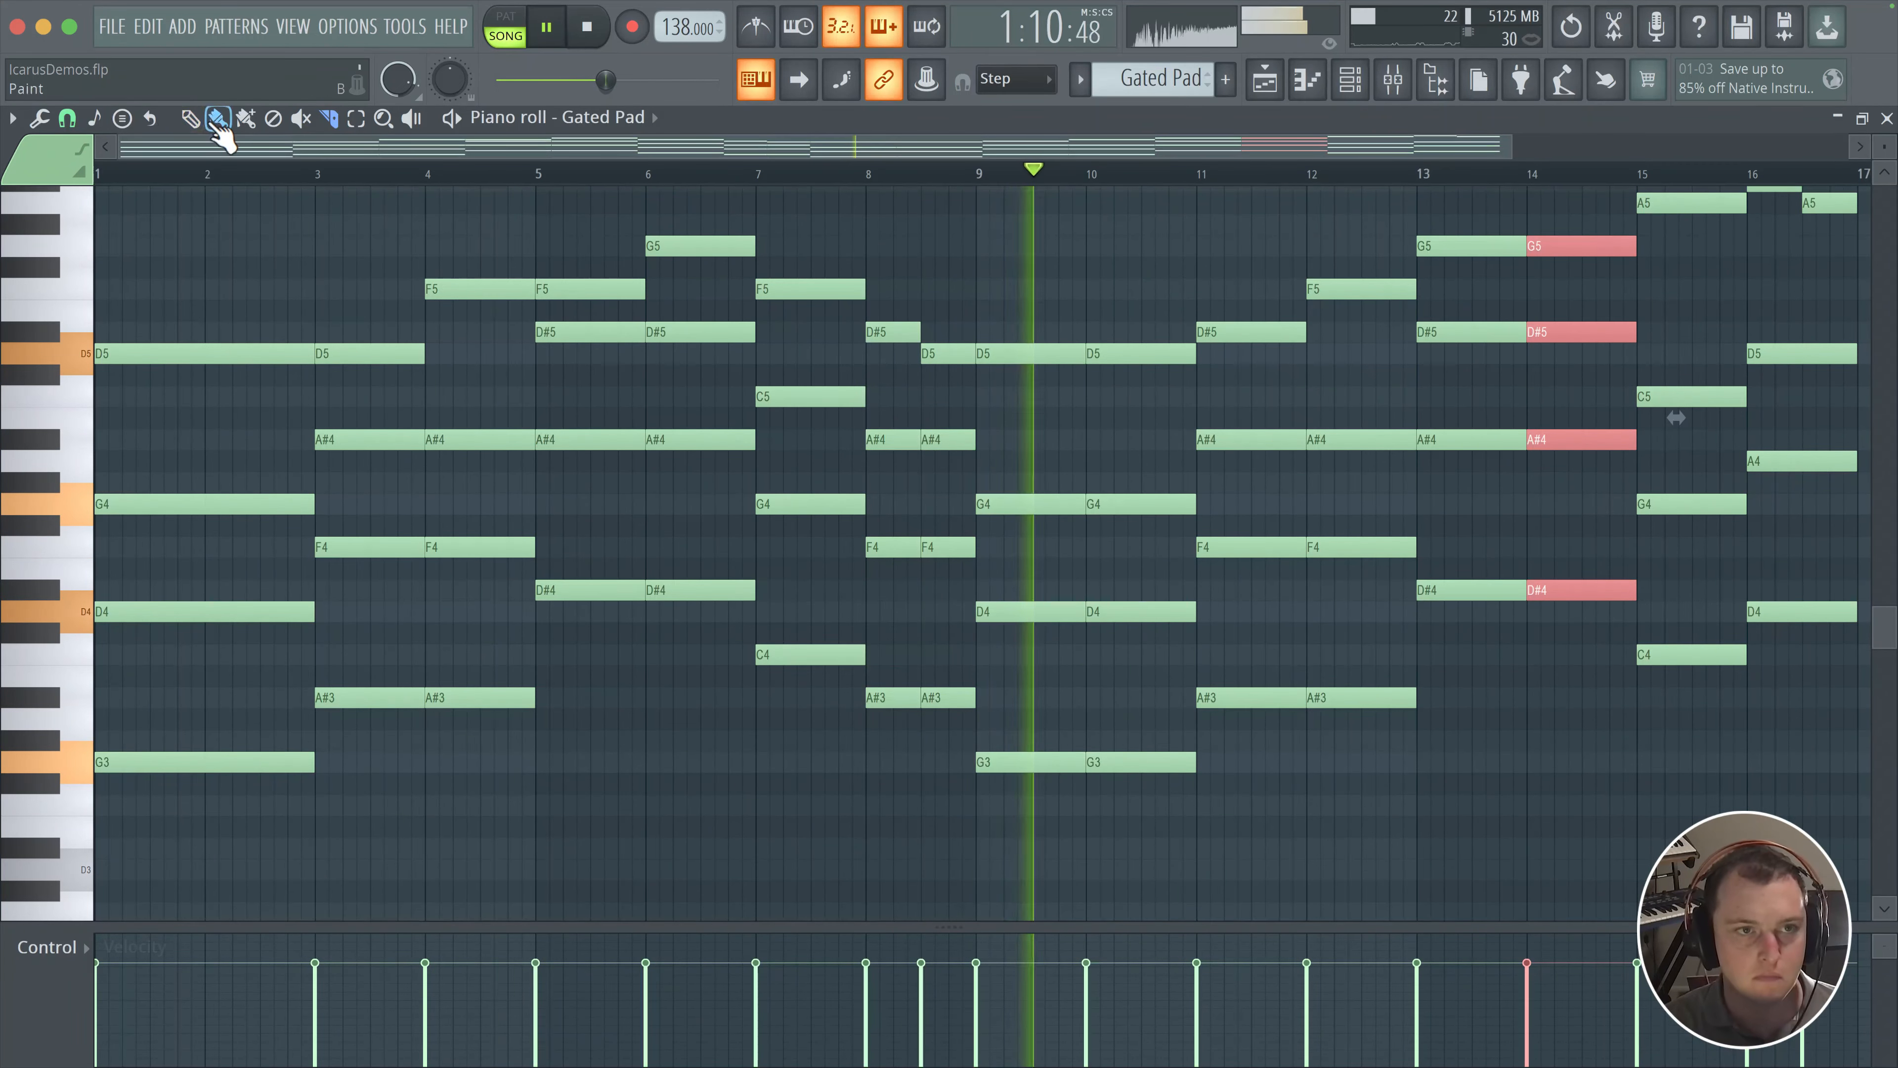
pyautogui.scroll(3, 1006, 381)
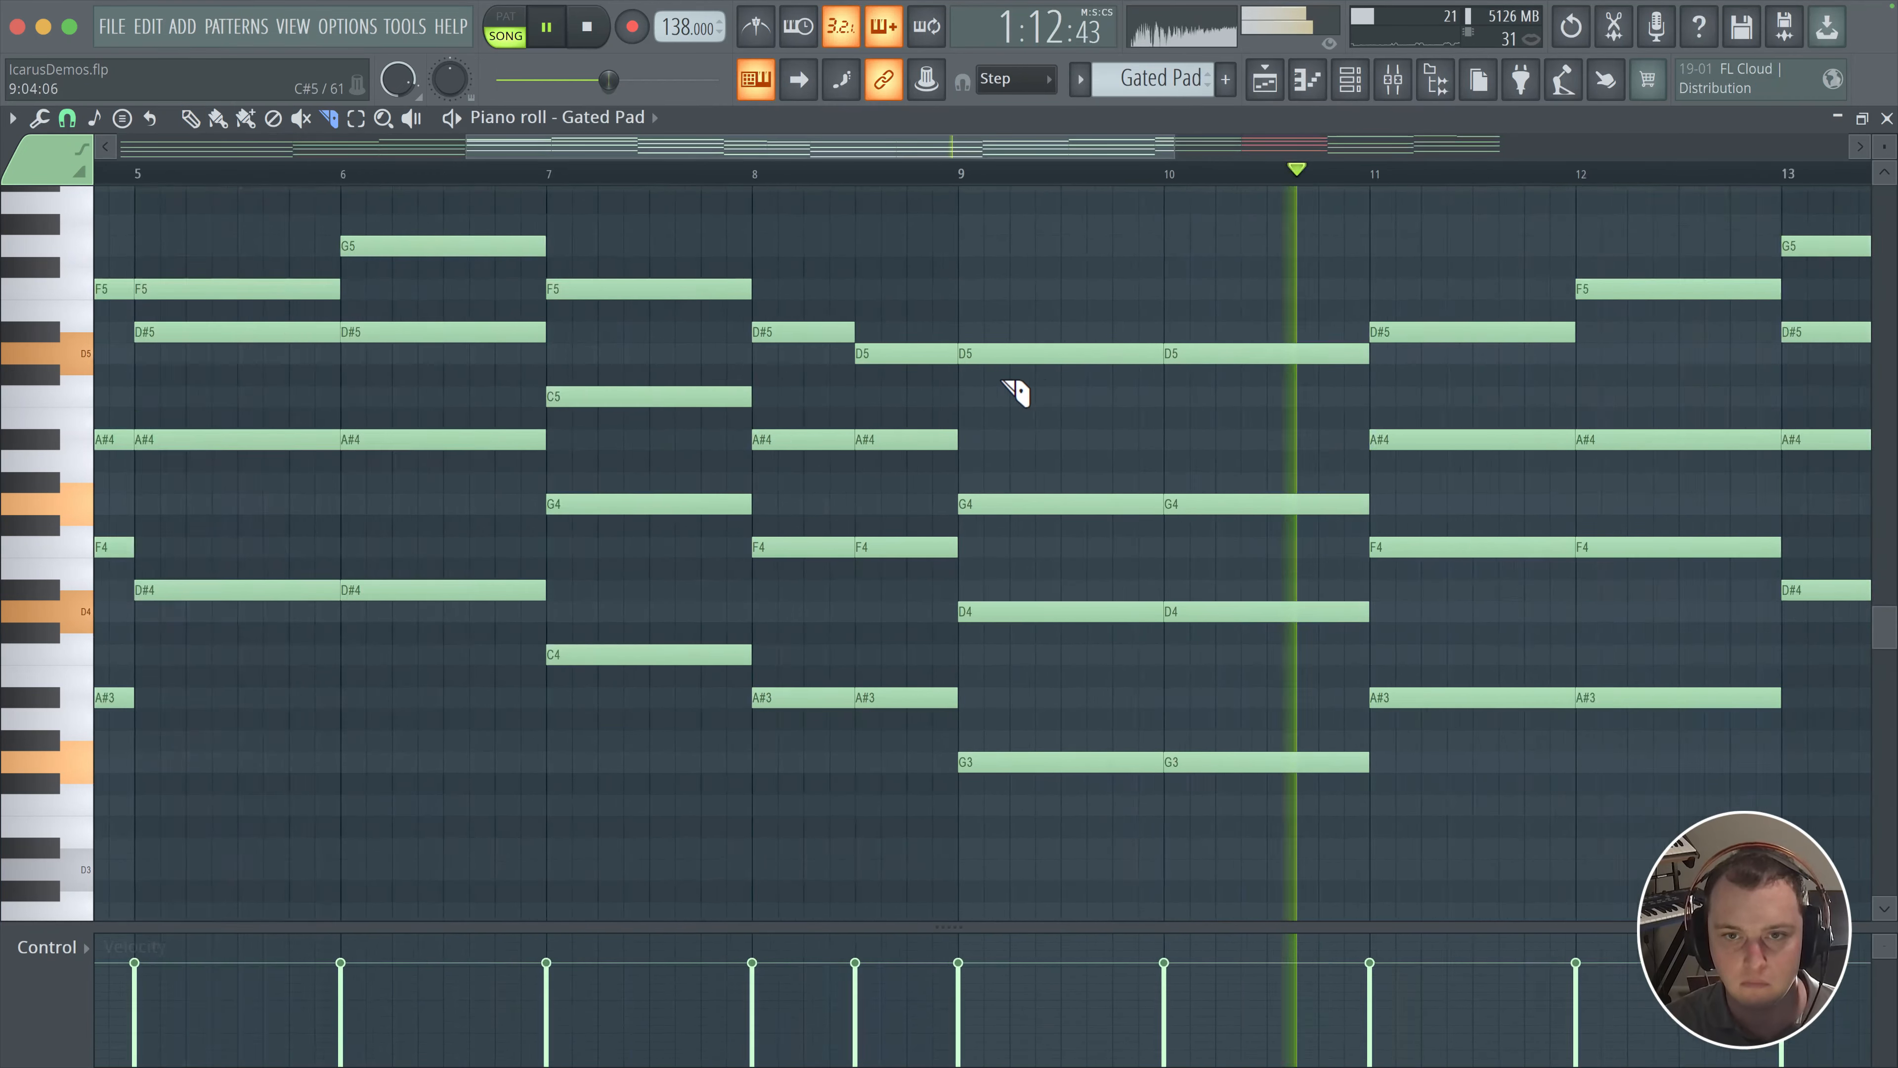
pyautogui.scroll(3, 1016, 393)
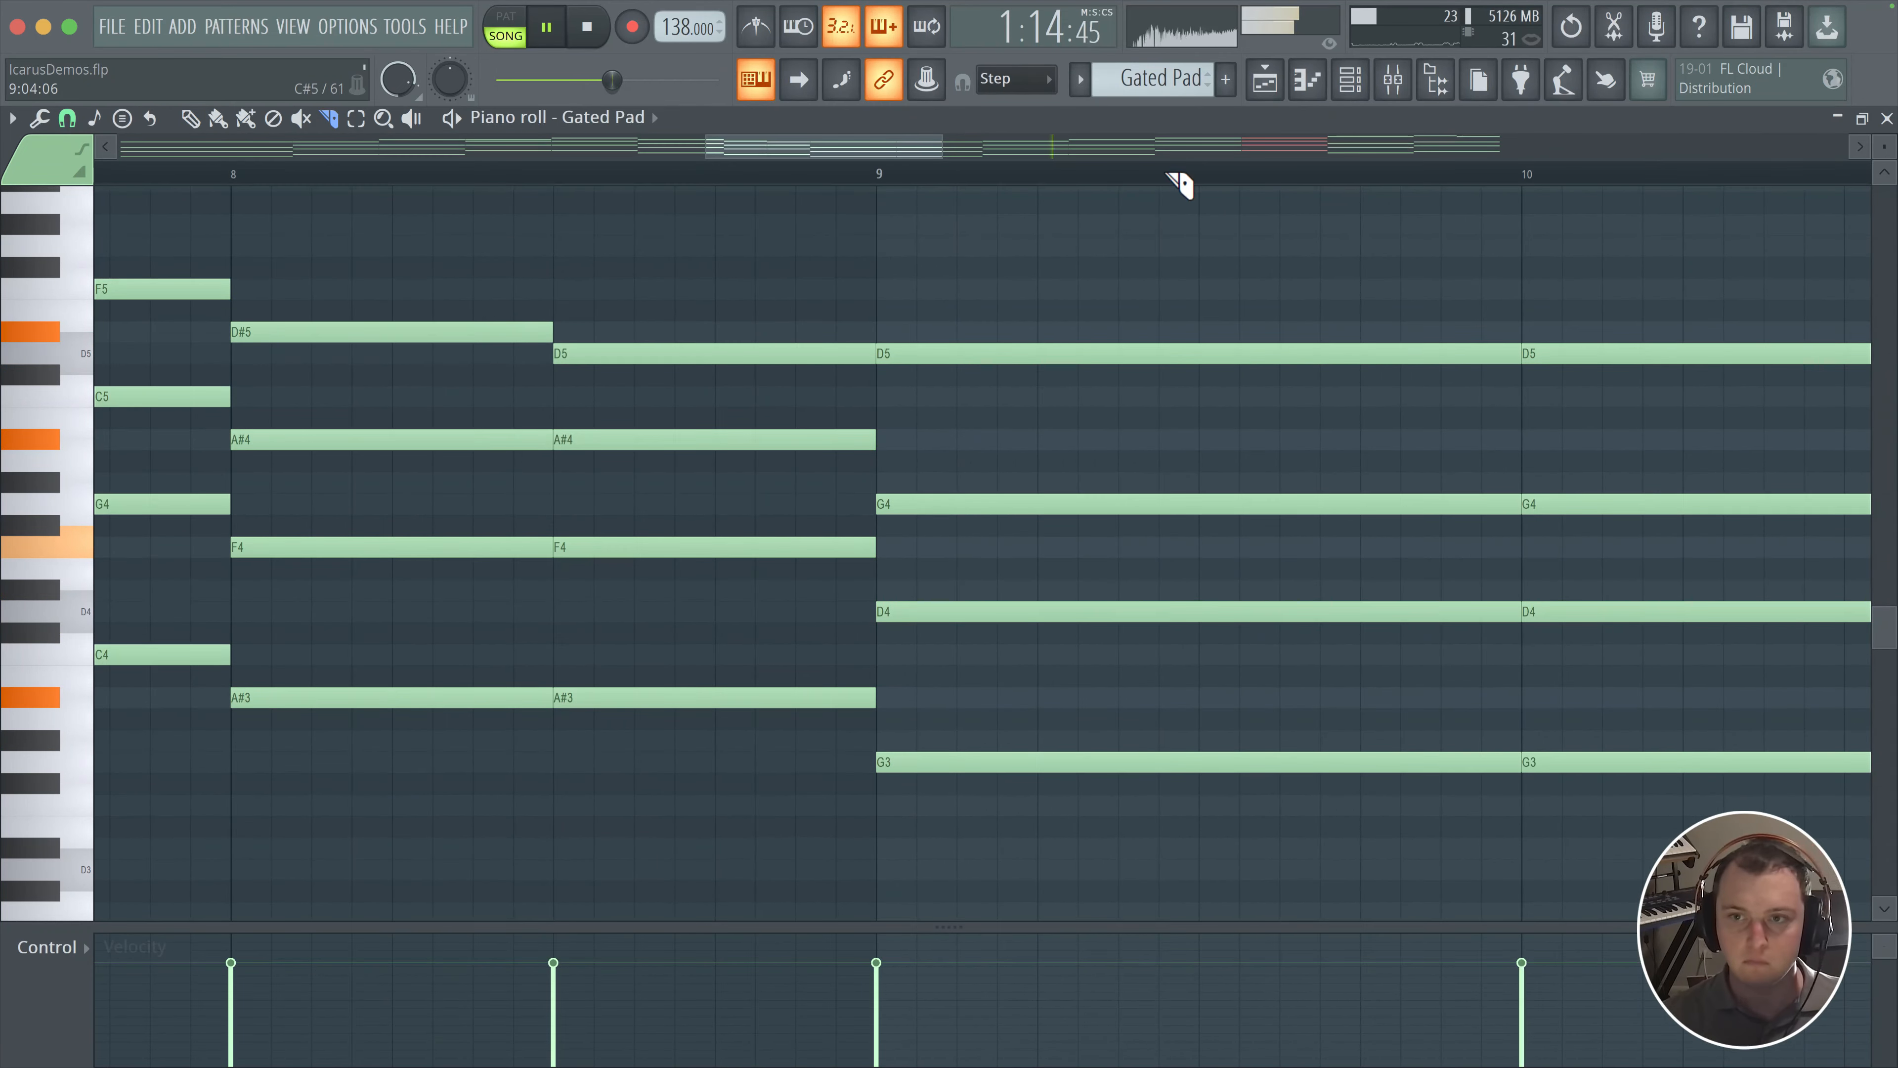
# Step: Reopen the Gated Pad's synth, raise oscillator 2's wave position and play the song to check it
pyautogui.click(1349, 79)
pyautogui.press('space')
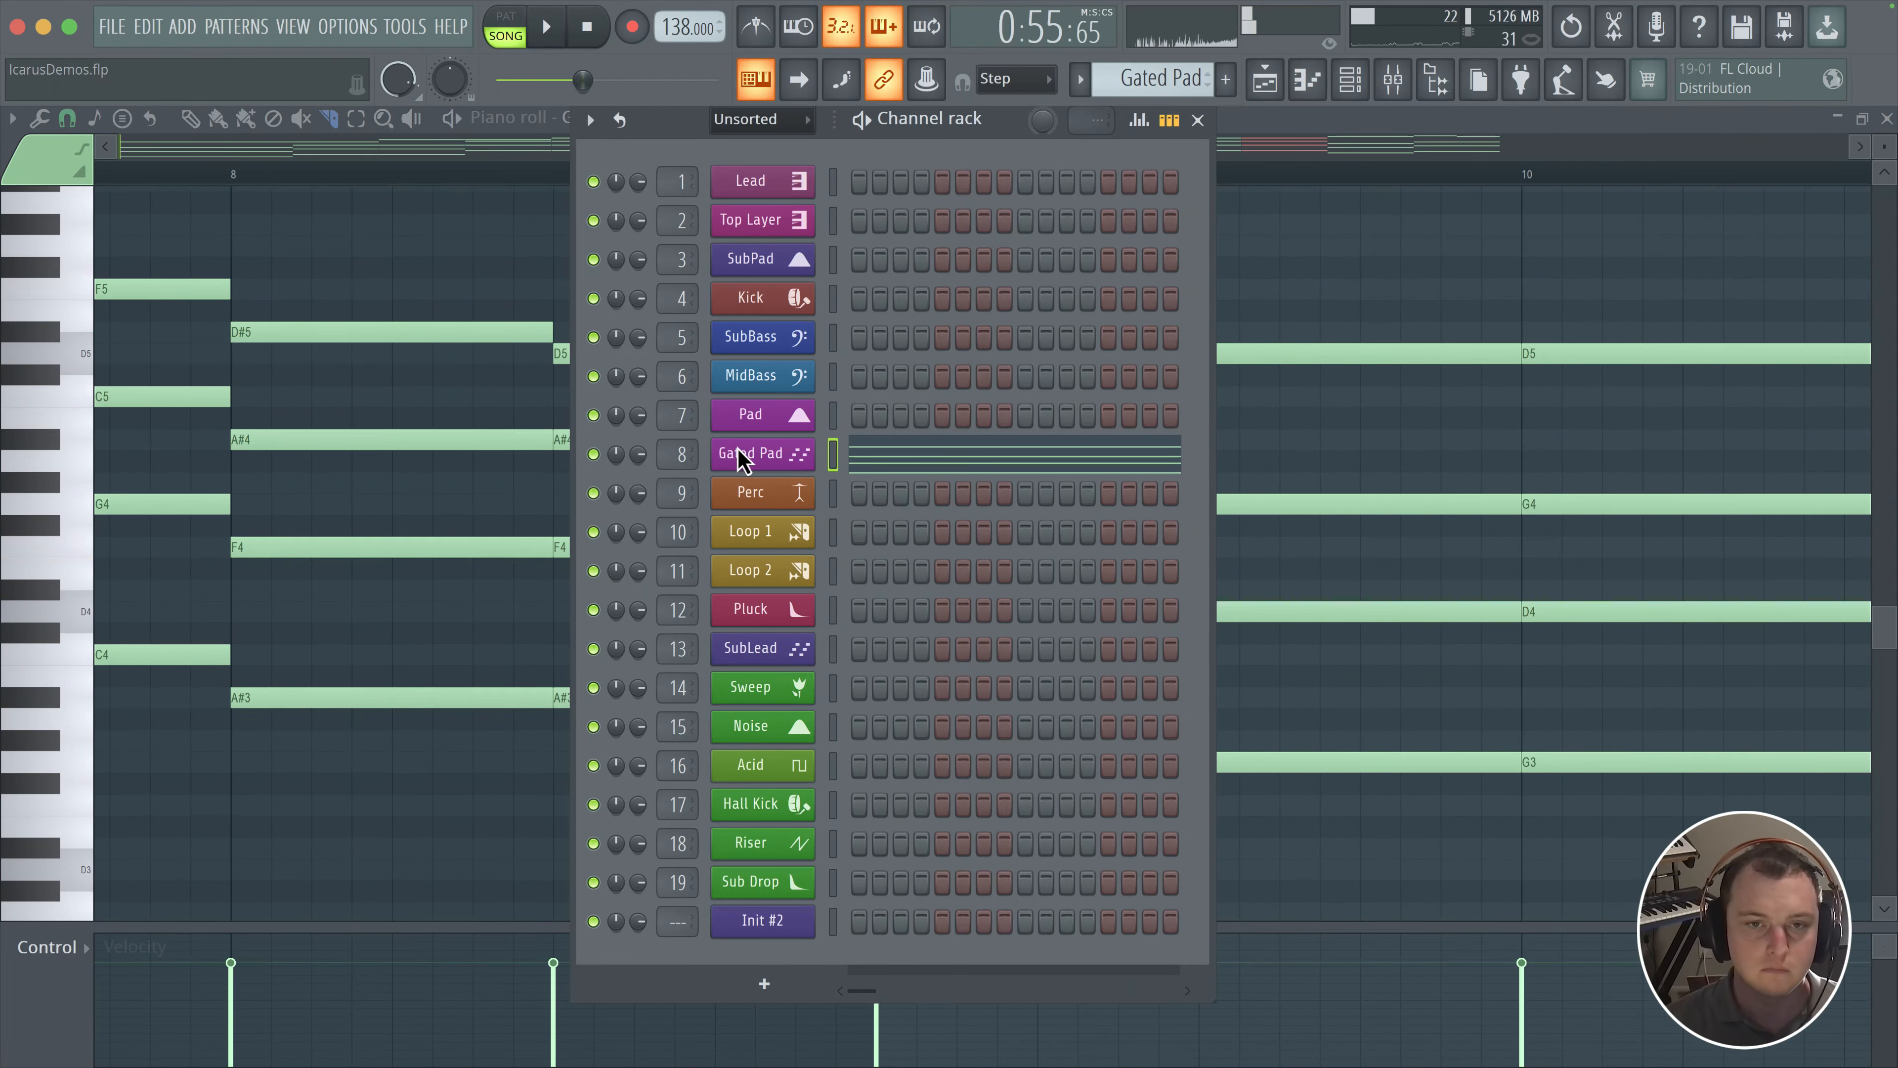
pyautogui.click(737, 449)
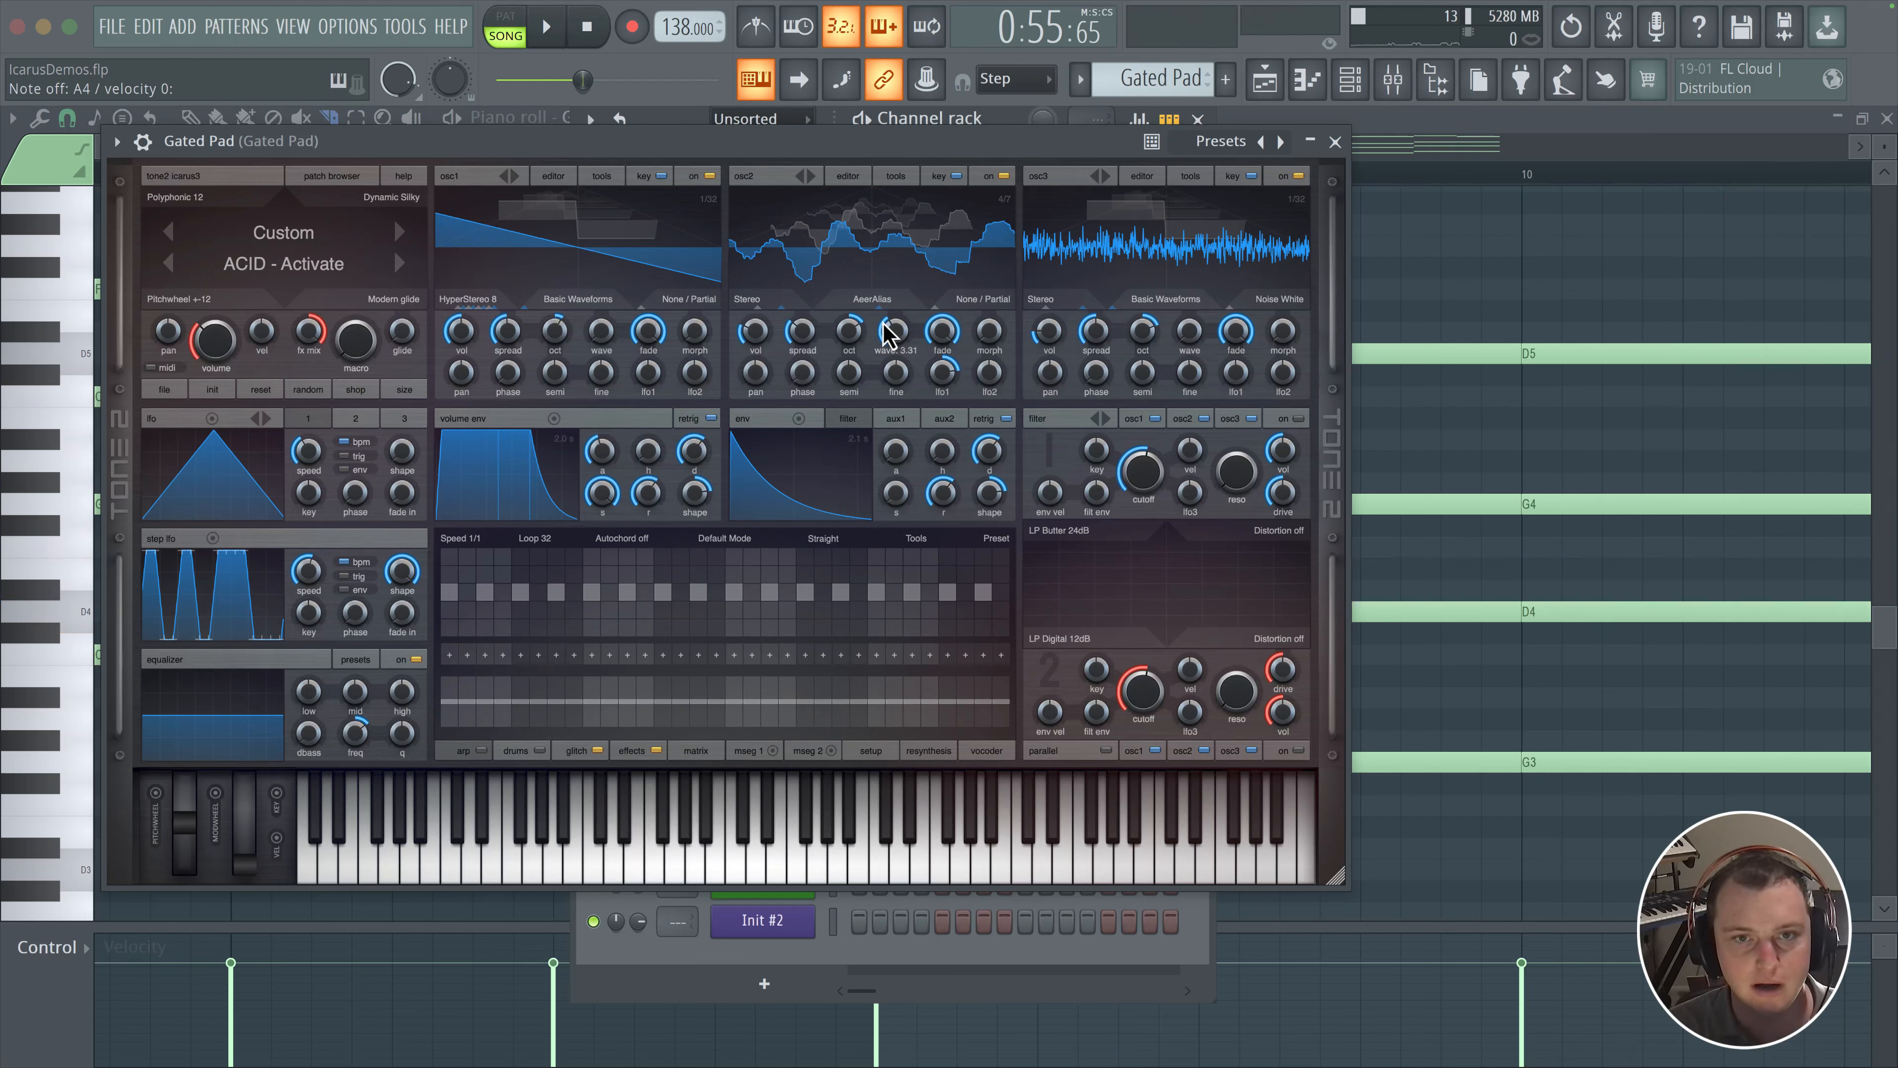
pyautogui.moveTo(884, 351)
pyautogui.mouseDown()
pyautogui.moveTo(897, 310)
pyautogui.moveTo(849, 347)
pyautogui.mouseUp()
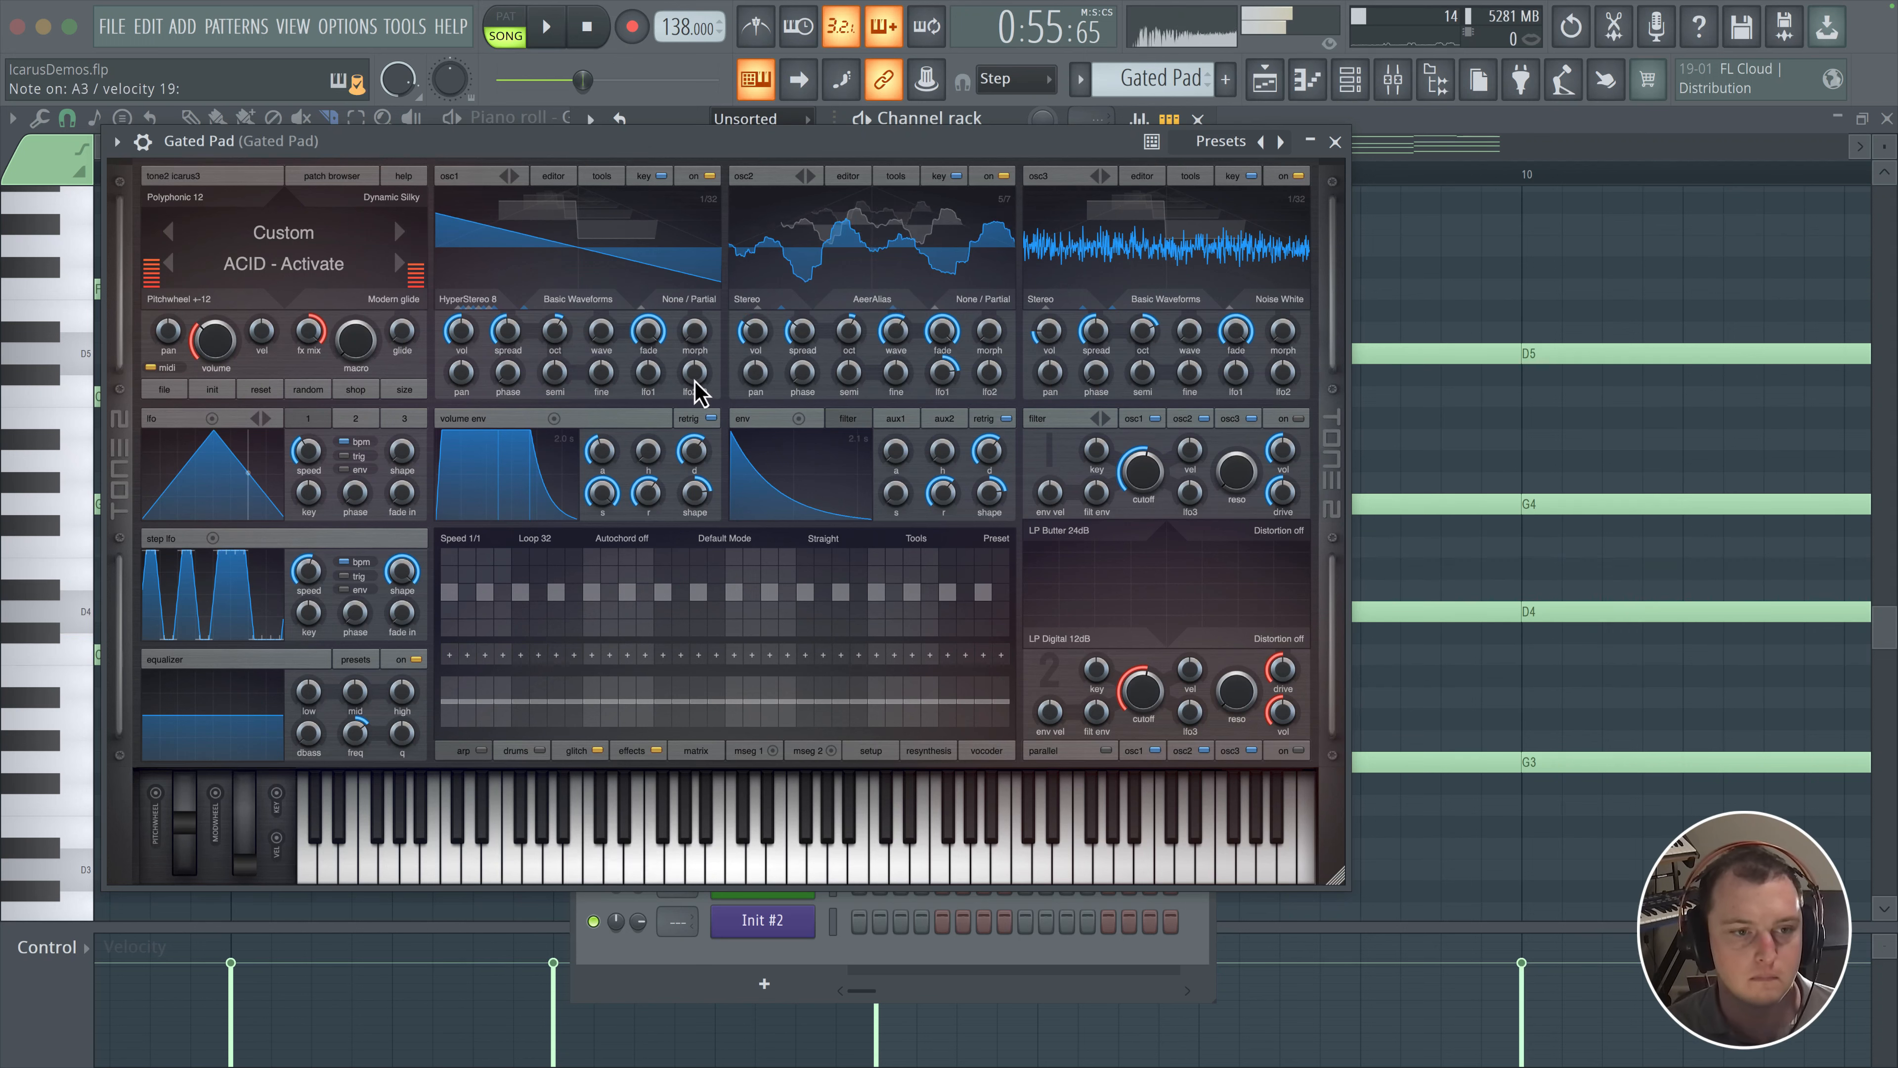
pyautogui.press('space')
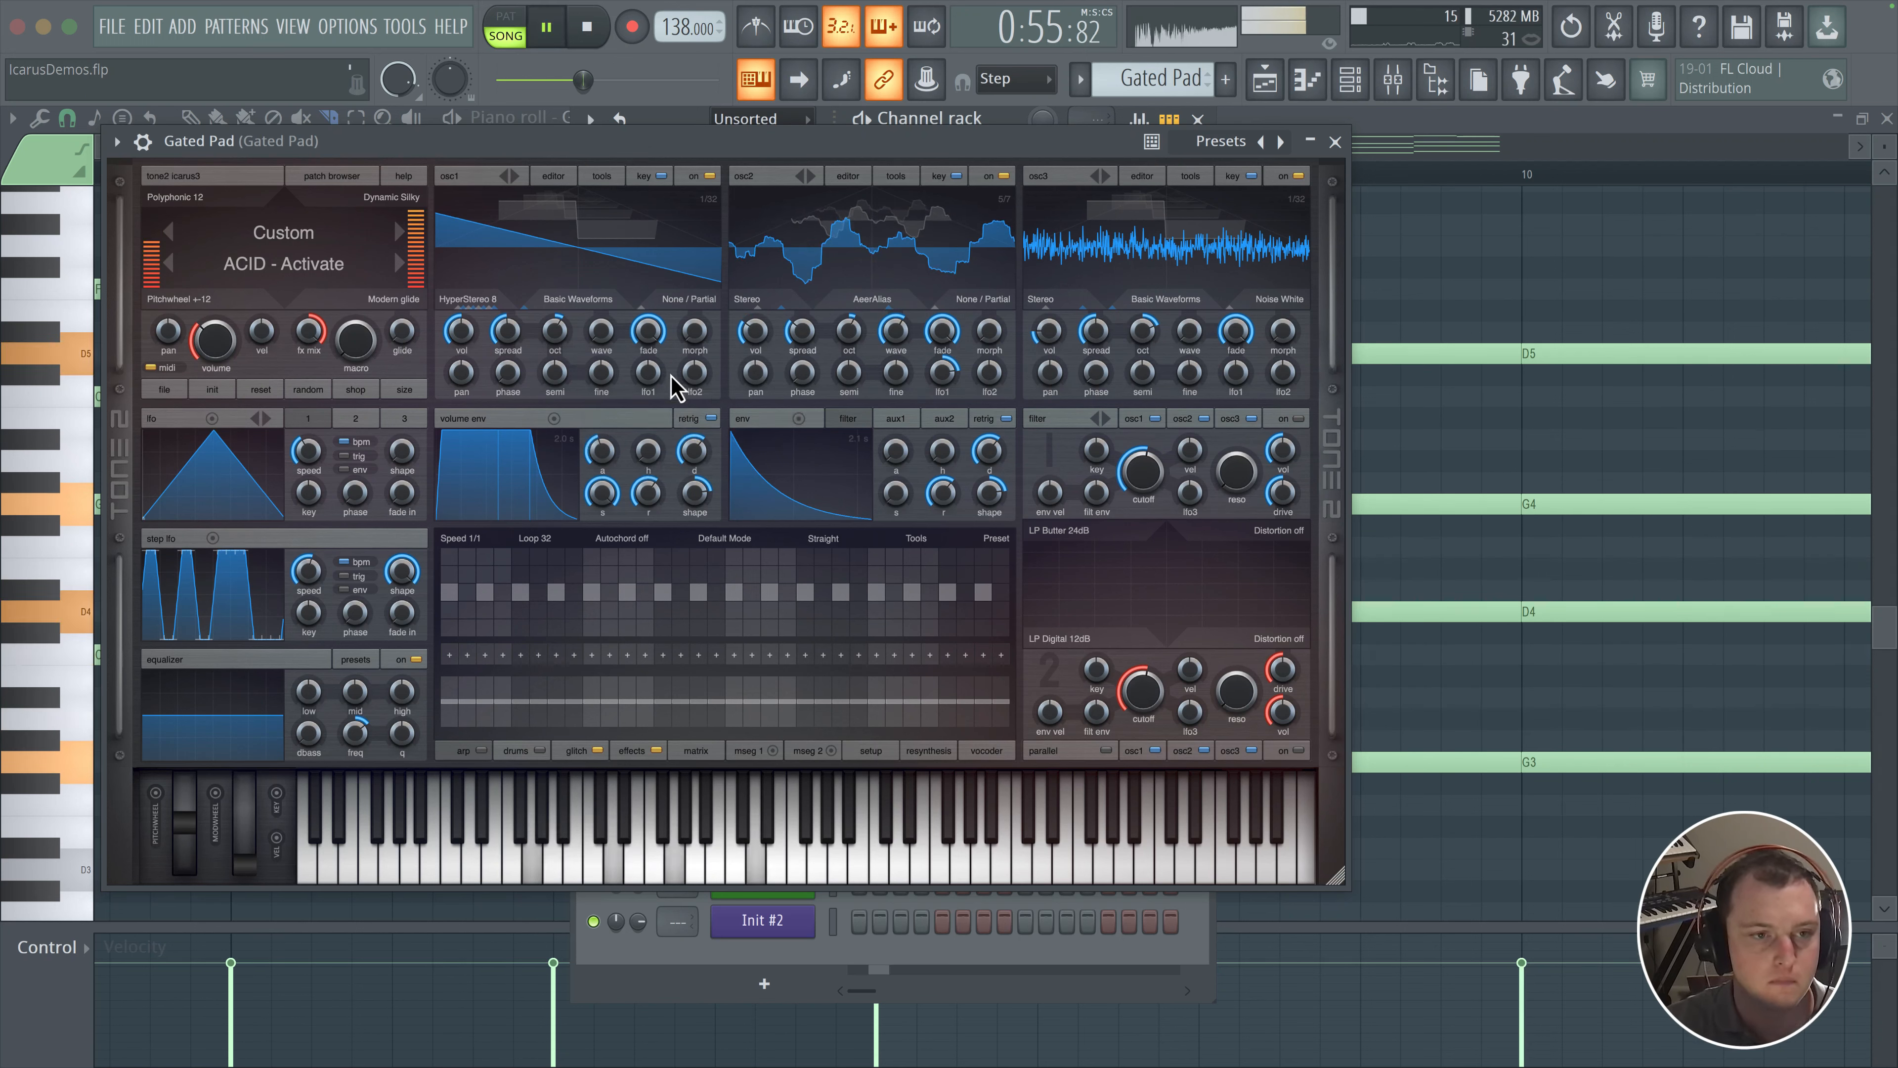
# Step: Shorten the volume envelope's release to about 0.021 s while listening to the gated pattern in the song
pyautogui.click(578, 751)
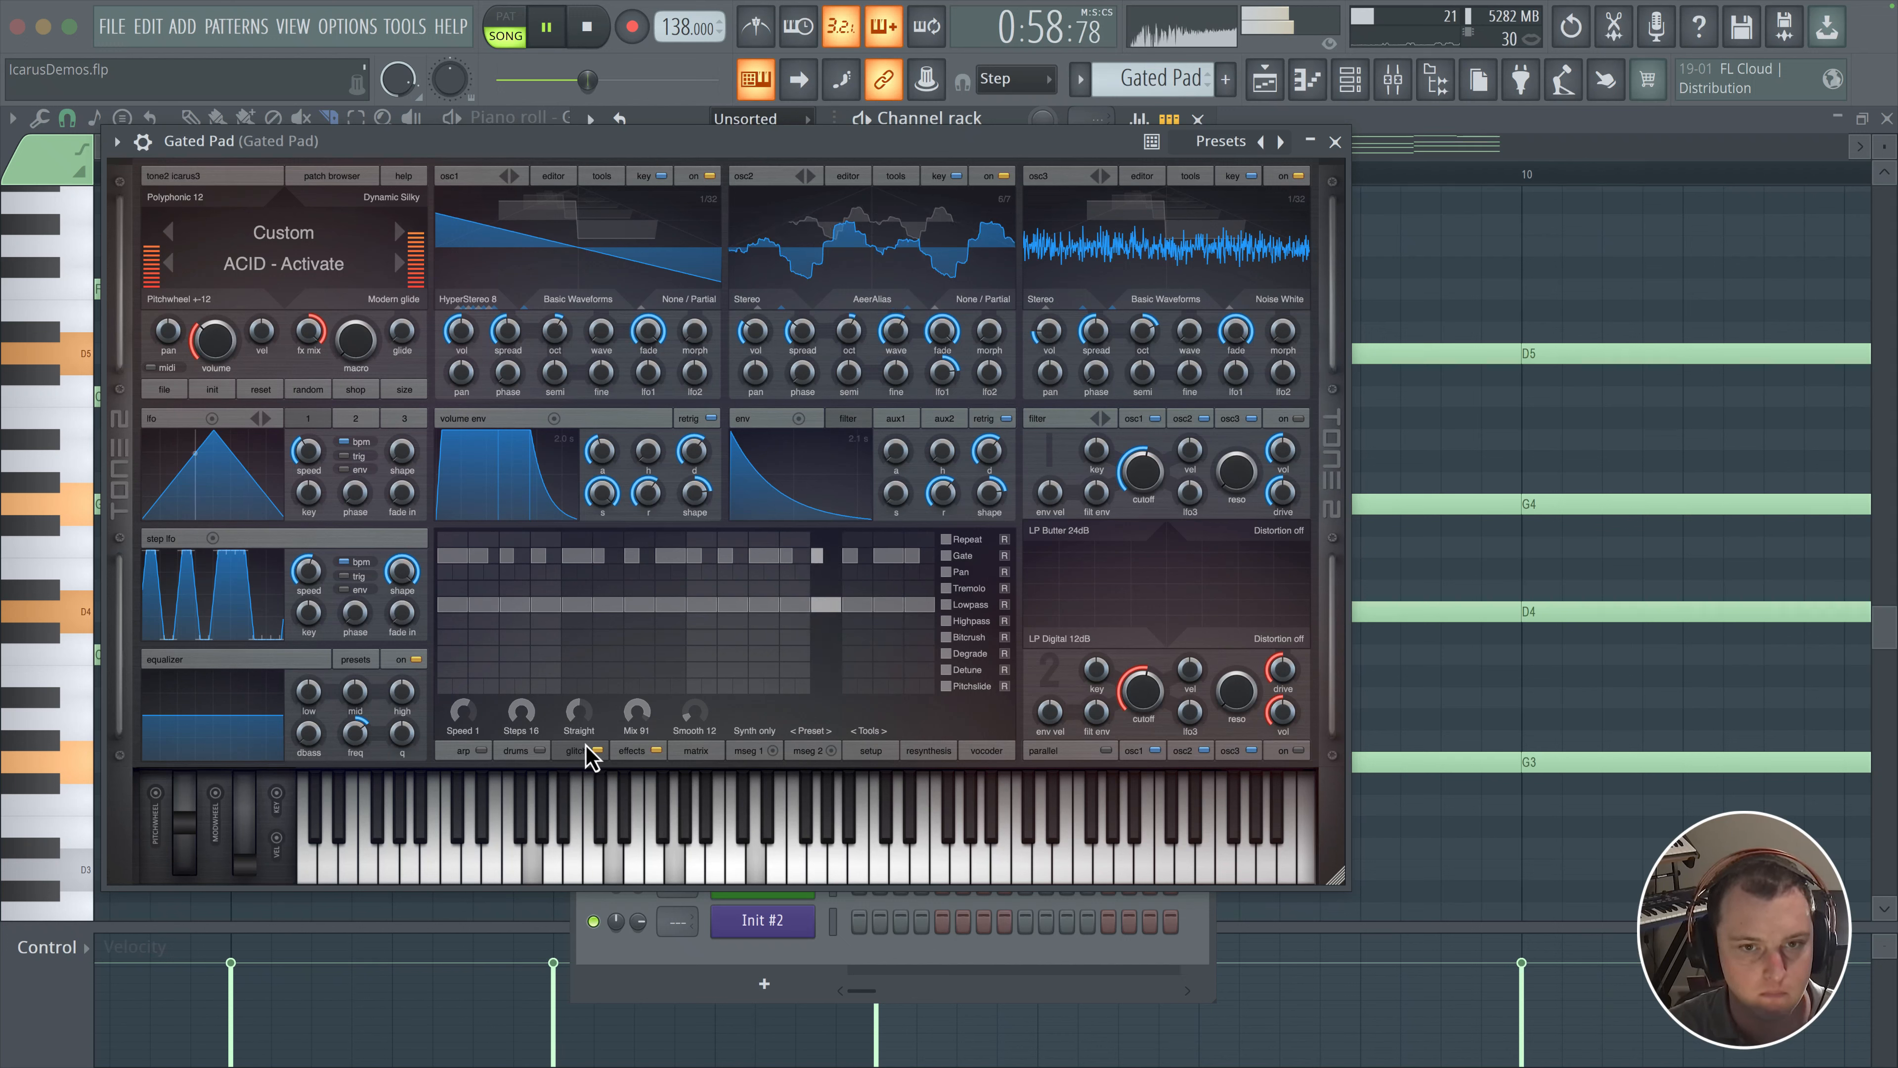
pyautogui.moveTo(645, 489); pyautogui.dragTo(646, 497)
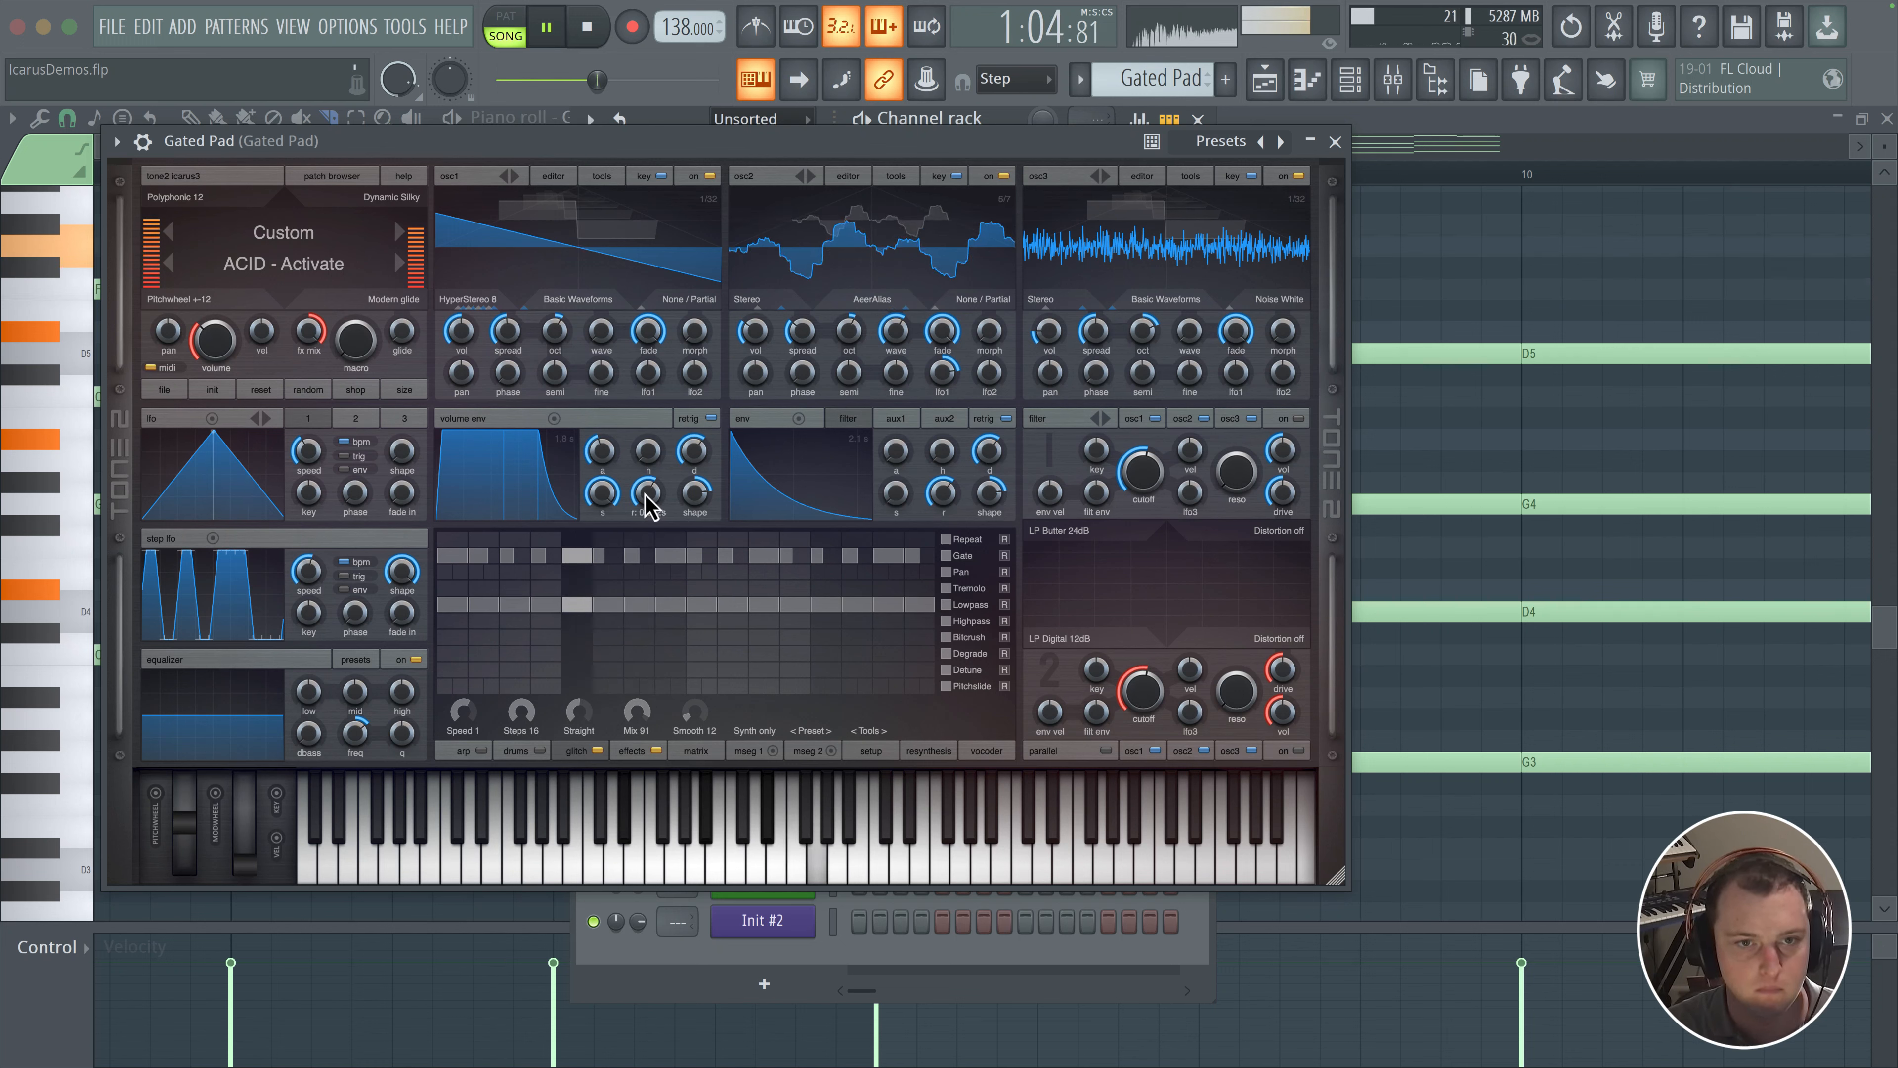
pyautogui.moveTo(647, 491); pyautogui.dragTo(646, 500)
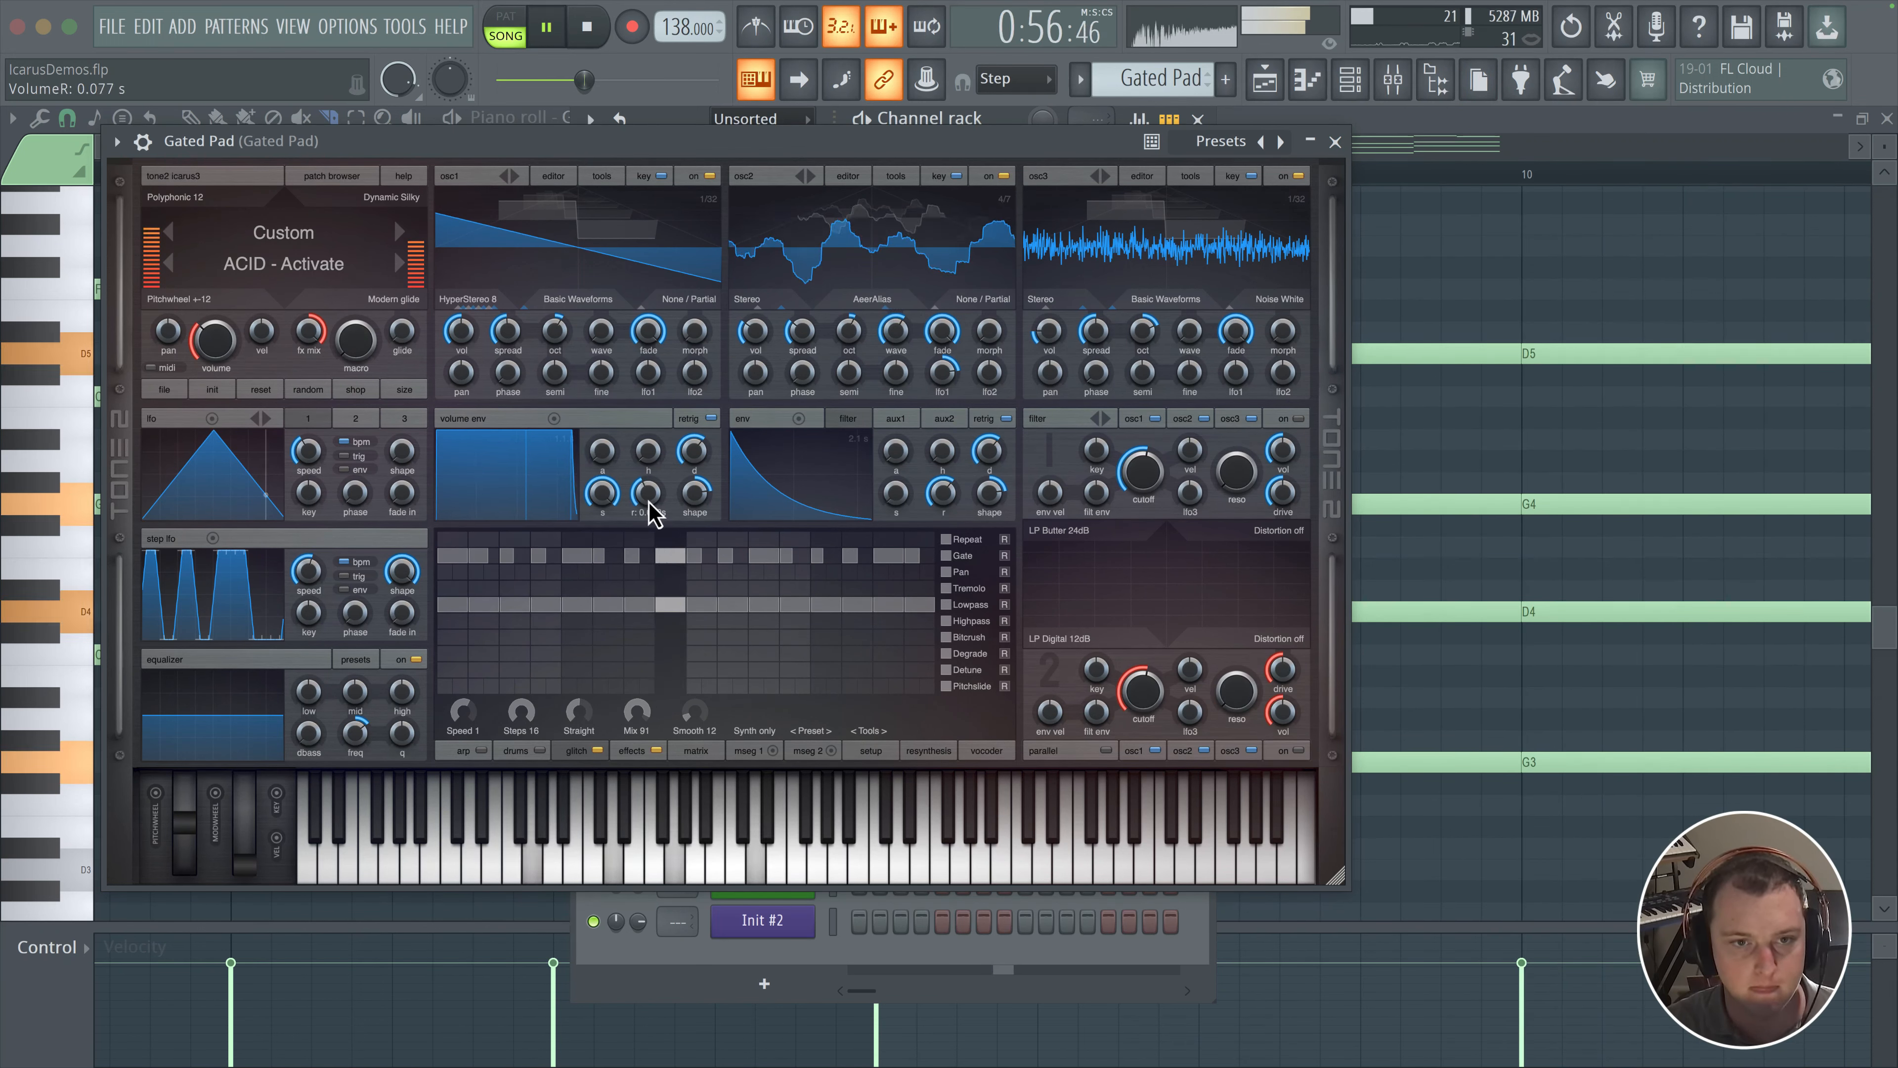
pyautogui.moveTo(648, 495); pyautogui.dragTo(649, 504)
pyautogui.press('space')
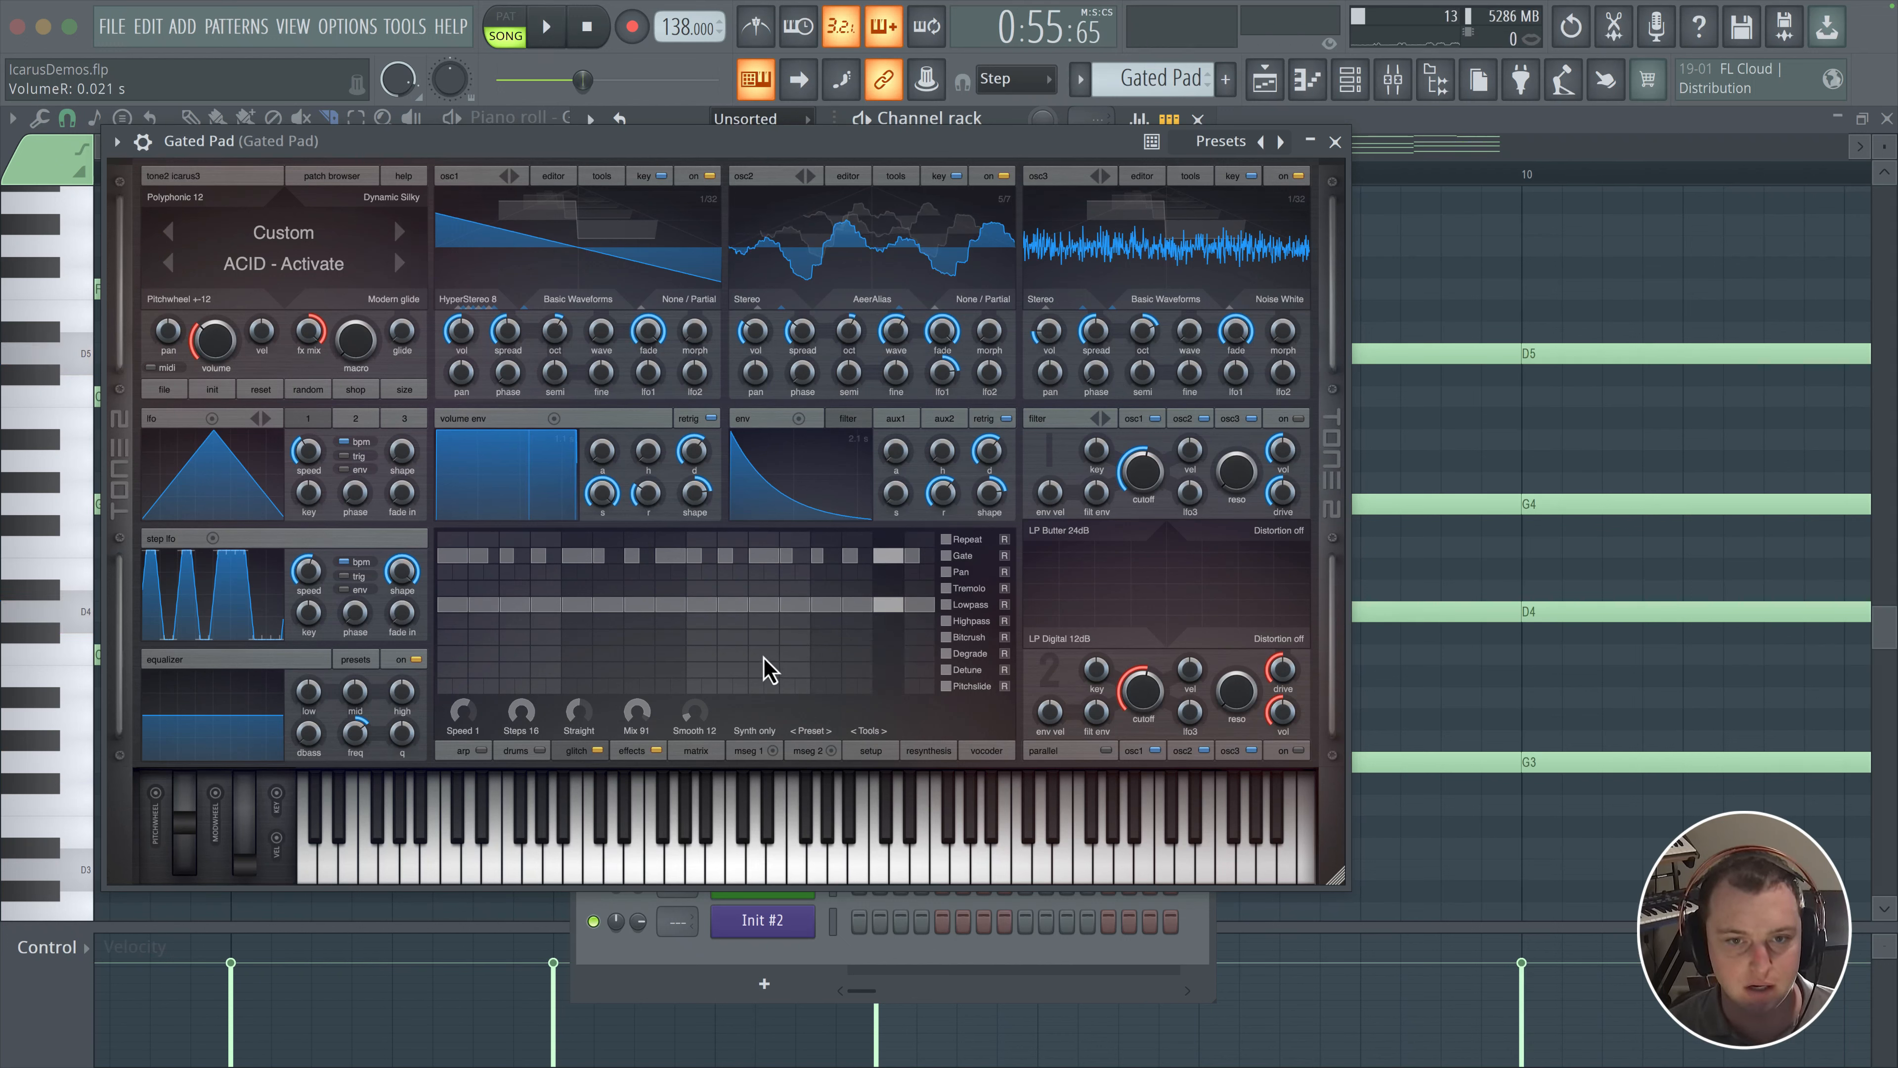
pyautogui.click(516, 752)
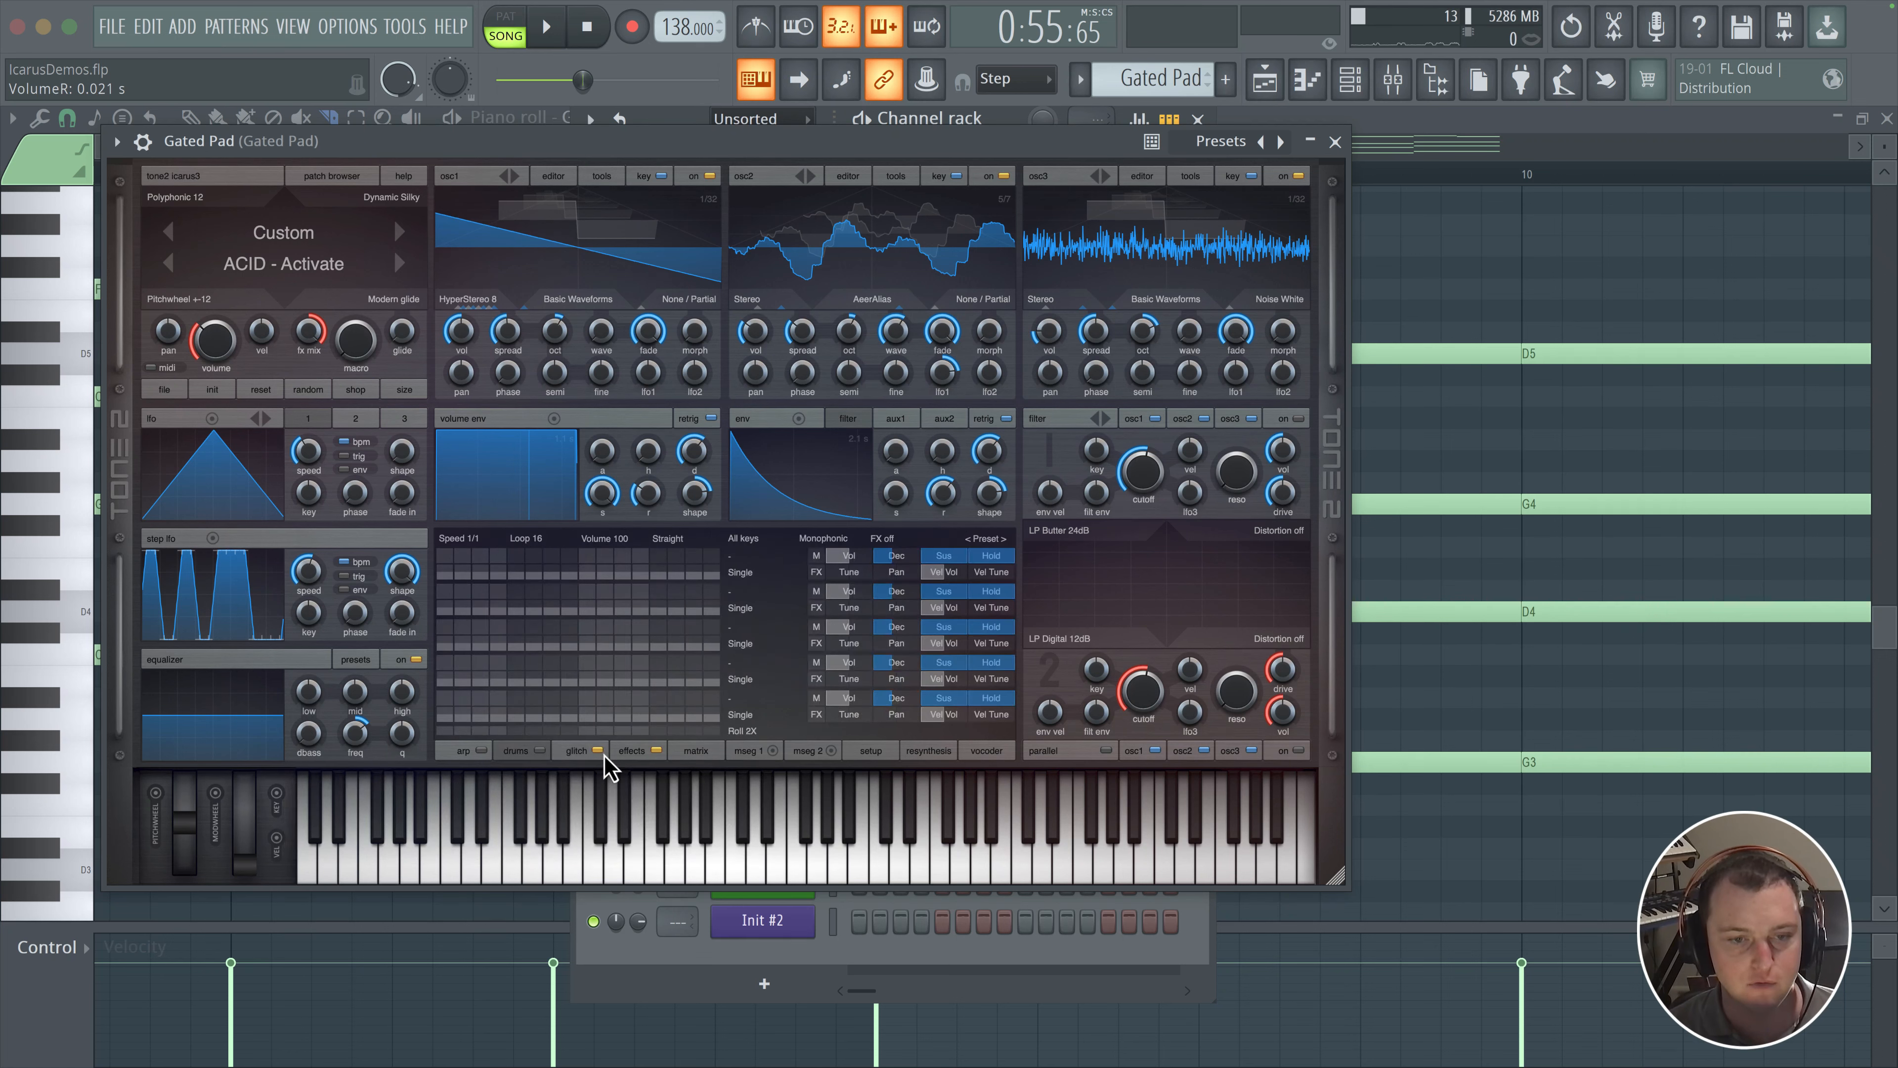
pyautogui.click(590, 751)
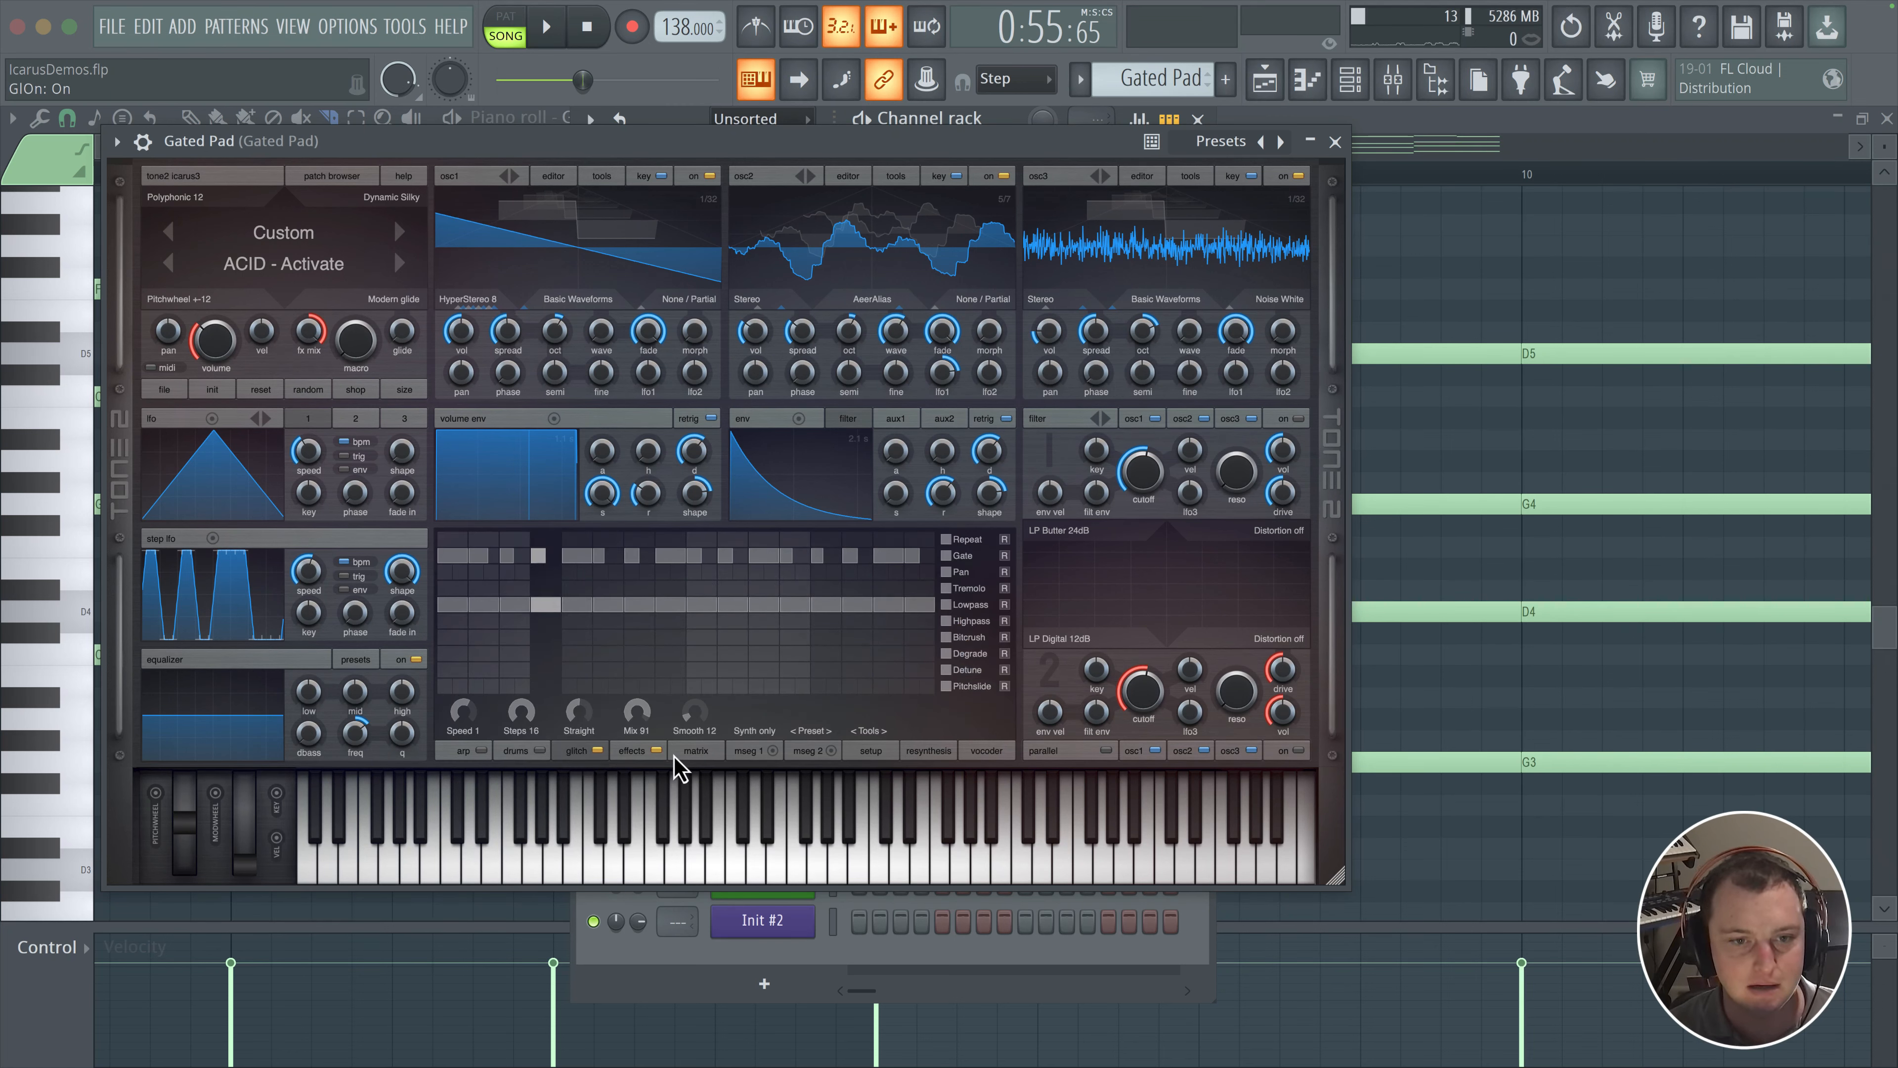
# Step: Load Reverb Medium into the Gated Pad synth's second effect slot and set its mix to 24%
pyautogui.click(694, 754)
pyautogui.click(634, 752)
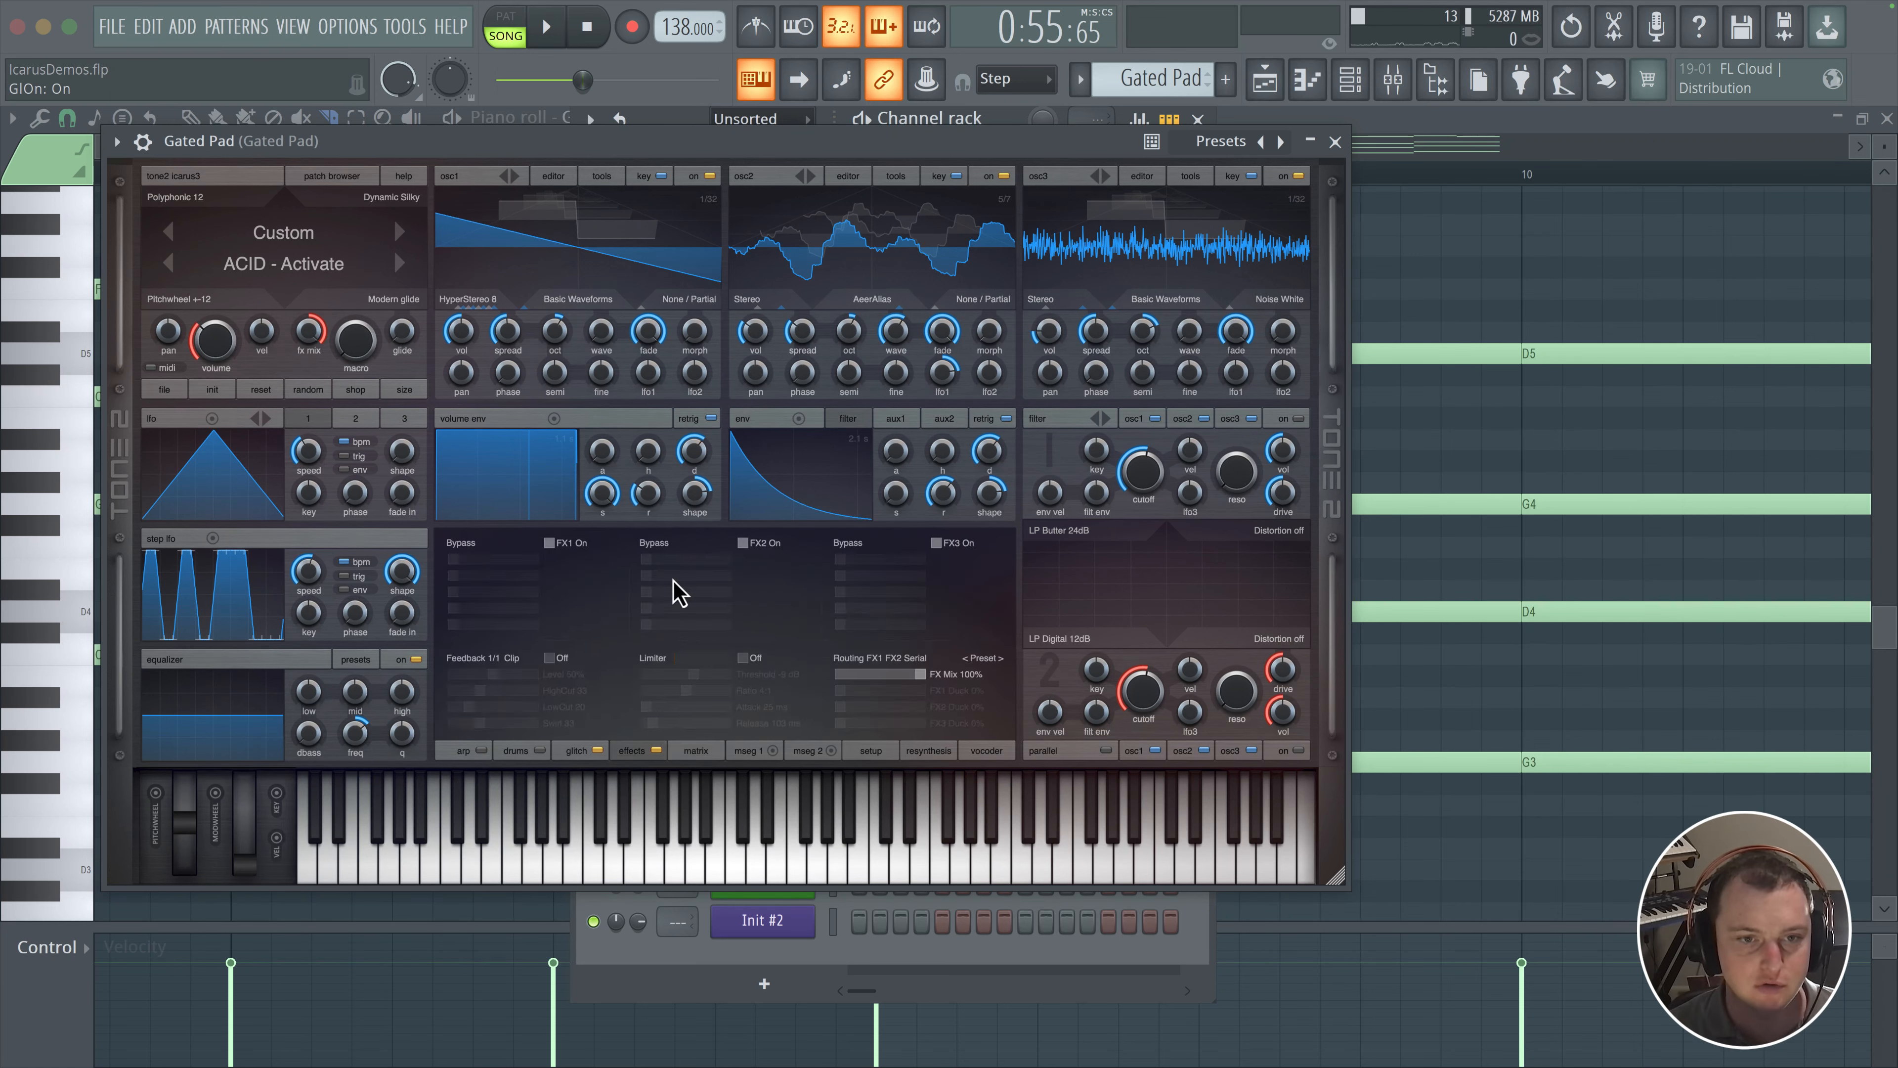
pyautogui.click(665, 544)
pyautogui.moveTo(680, 581)
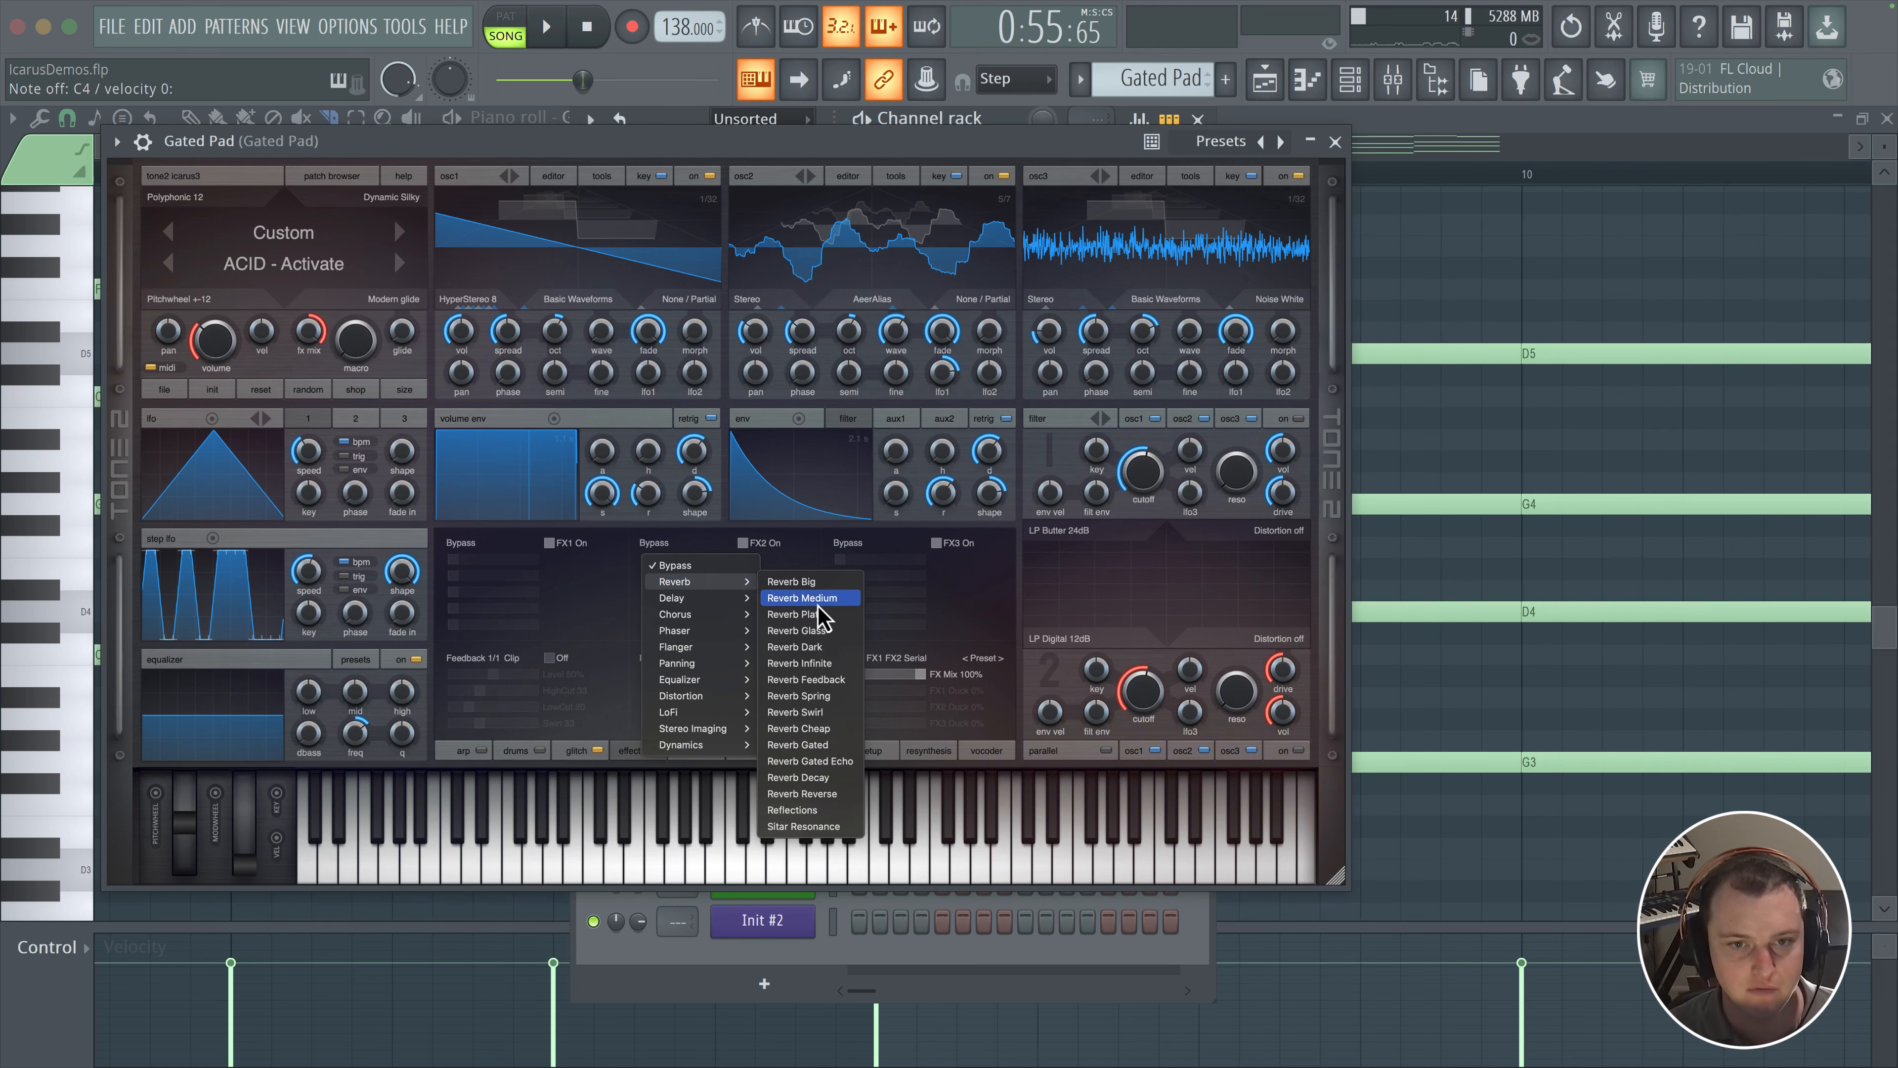
pyautogui.click(807, 598)
pyautogui.moveTo(670, 559); pyautogui.dragTo(666, 559)
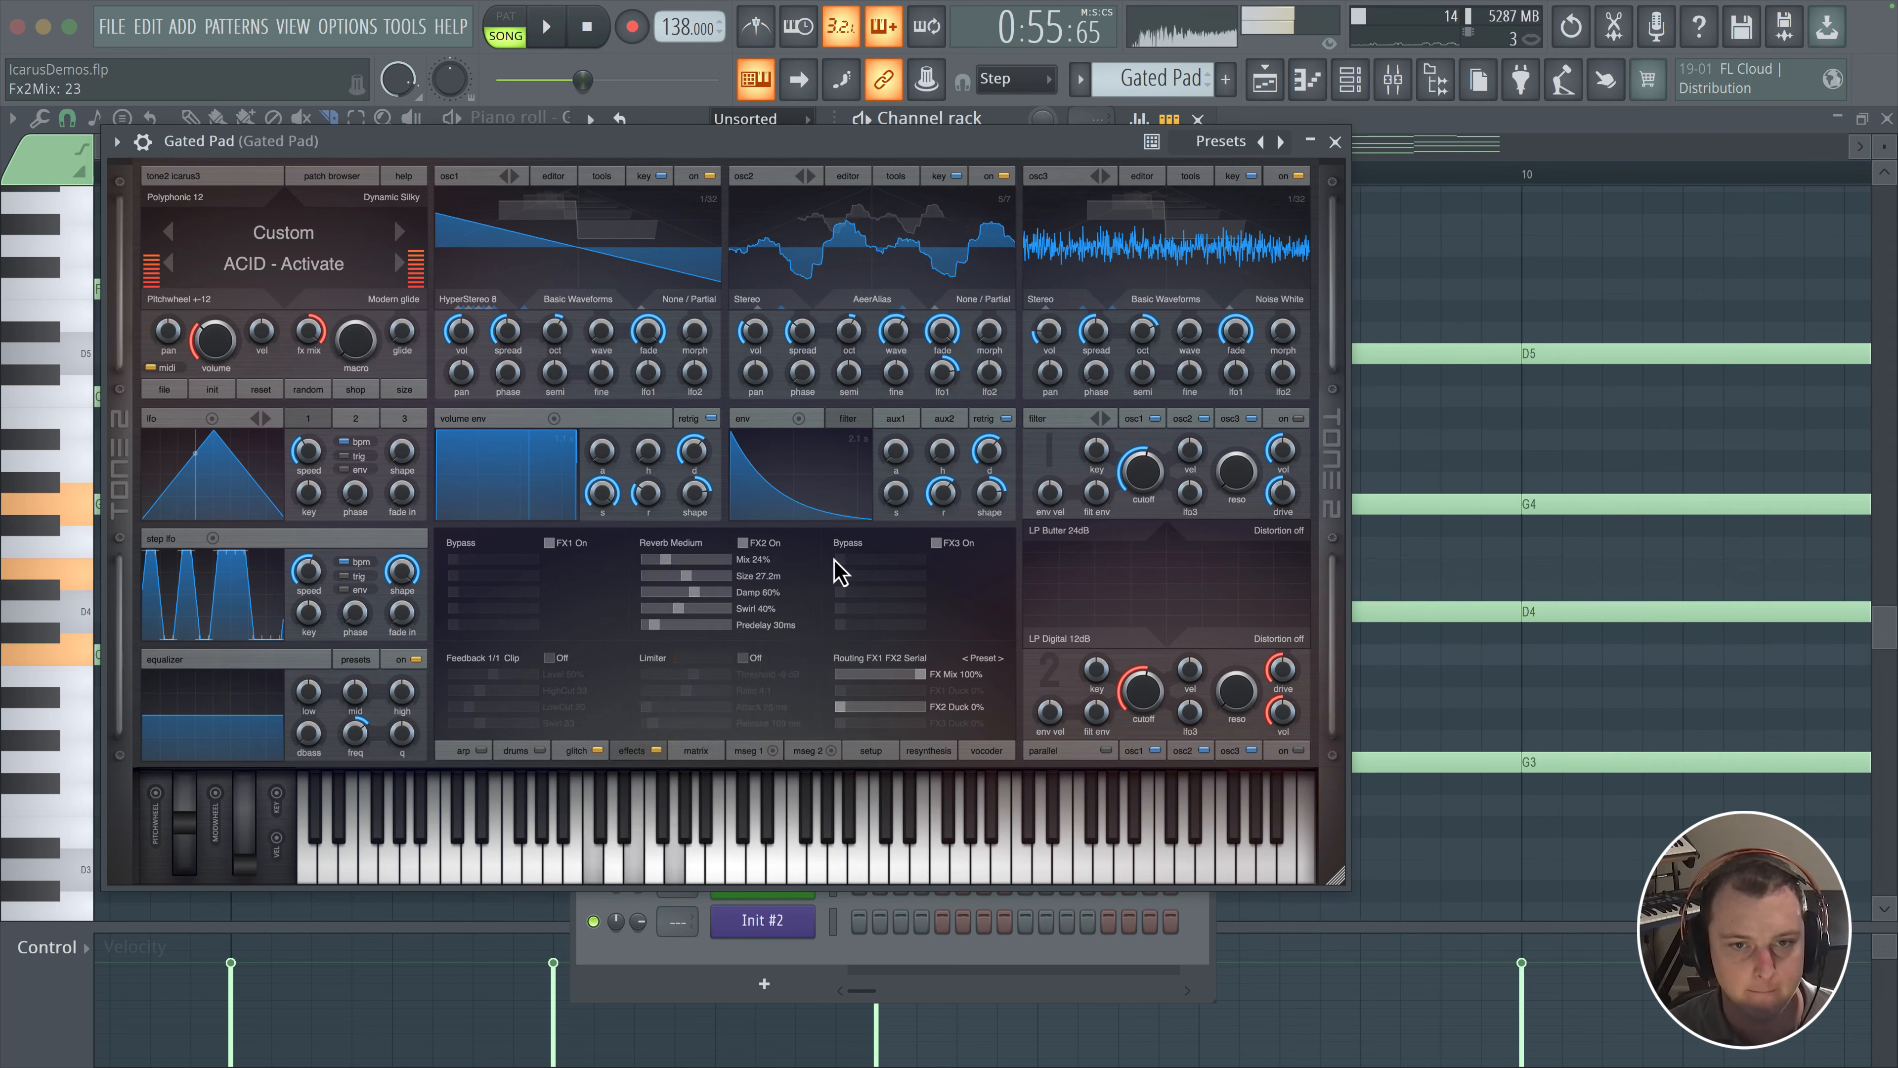
# Step: Load Delay Classic into the third effect slot and set its delay time to 3/8
pyautogui.click(857, 547)
pyautogui.moveTo(927, 598)
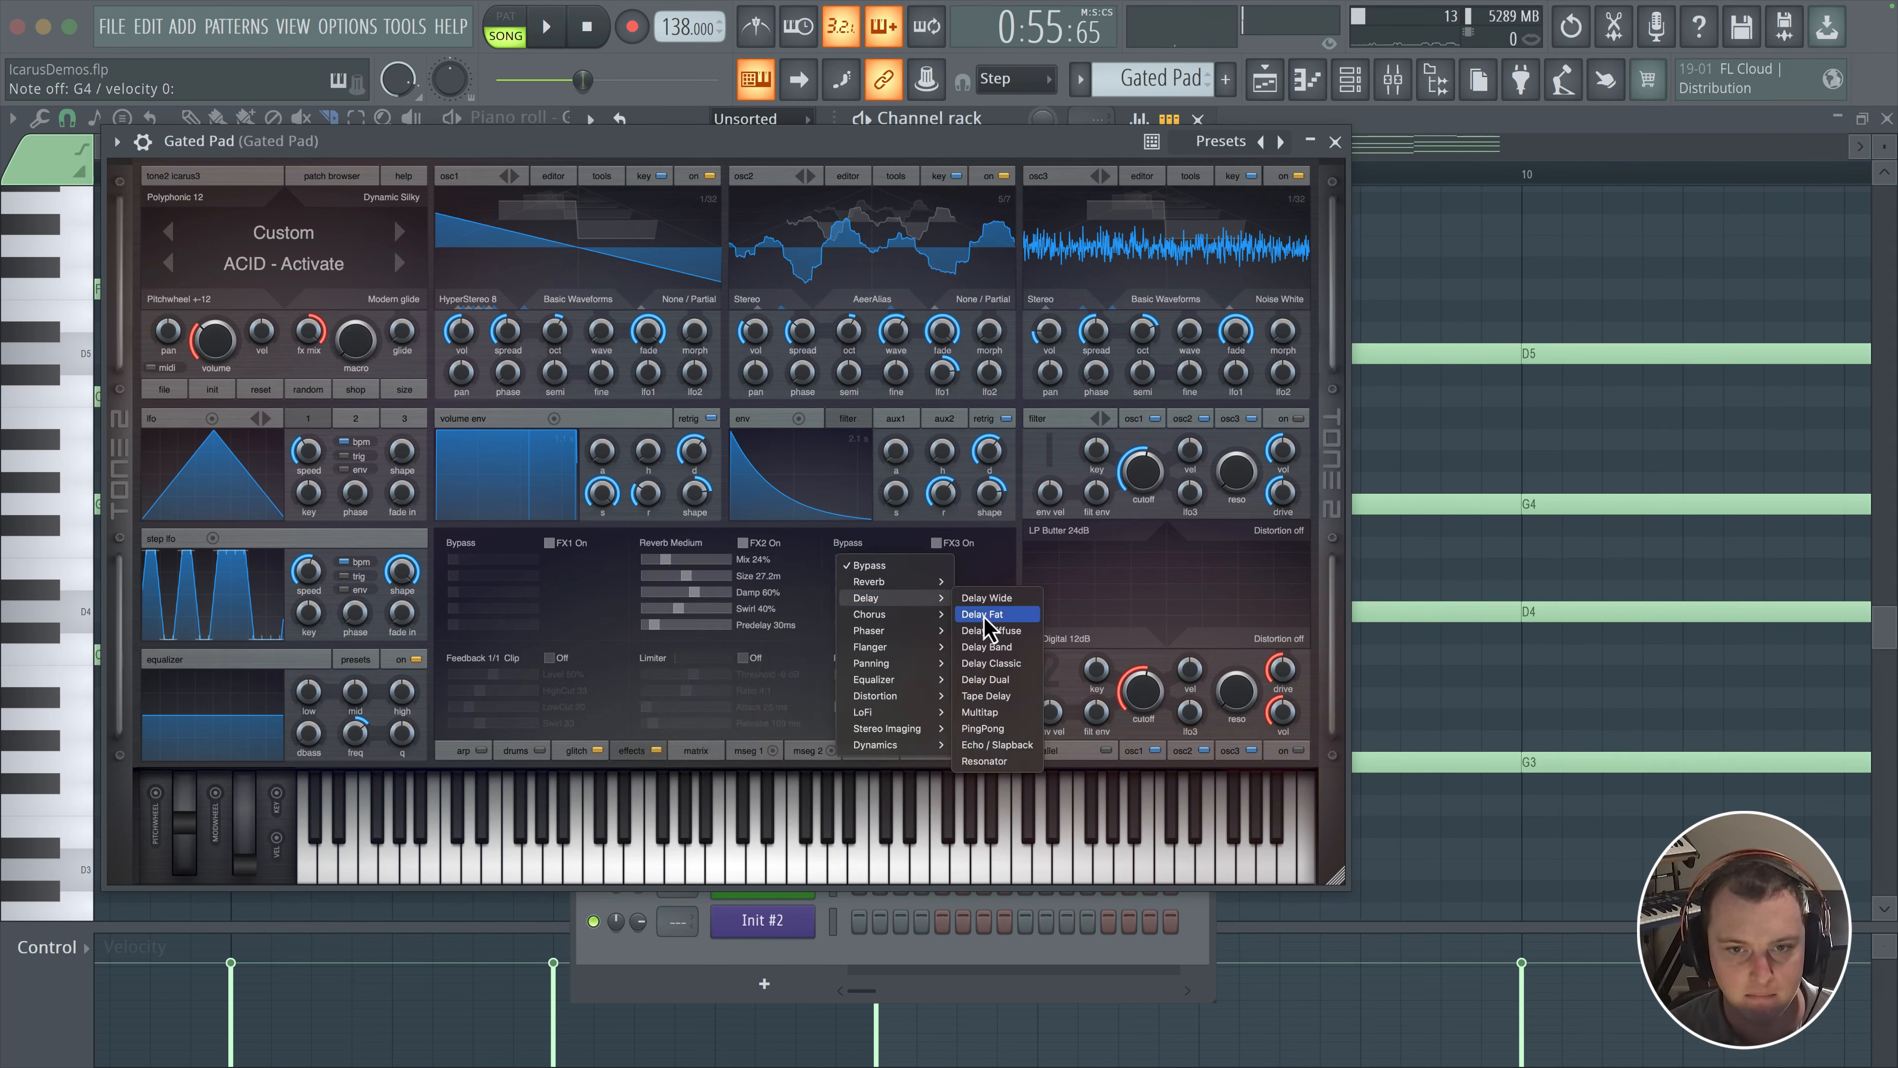
pyautogui.click(988, 663)
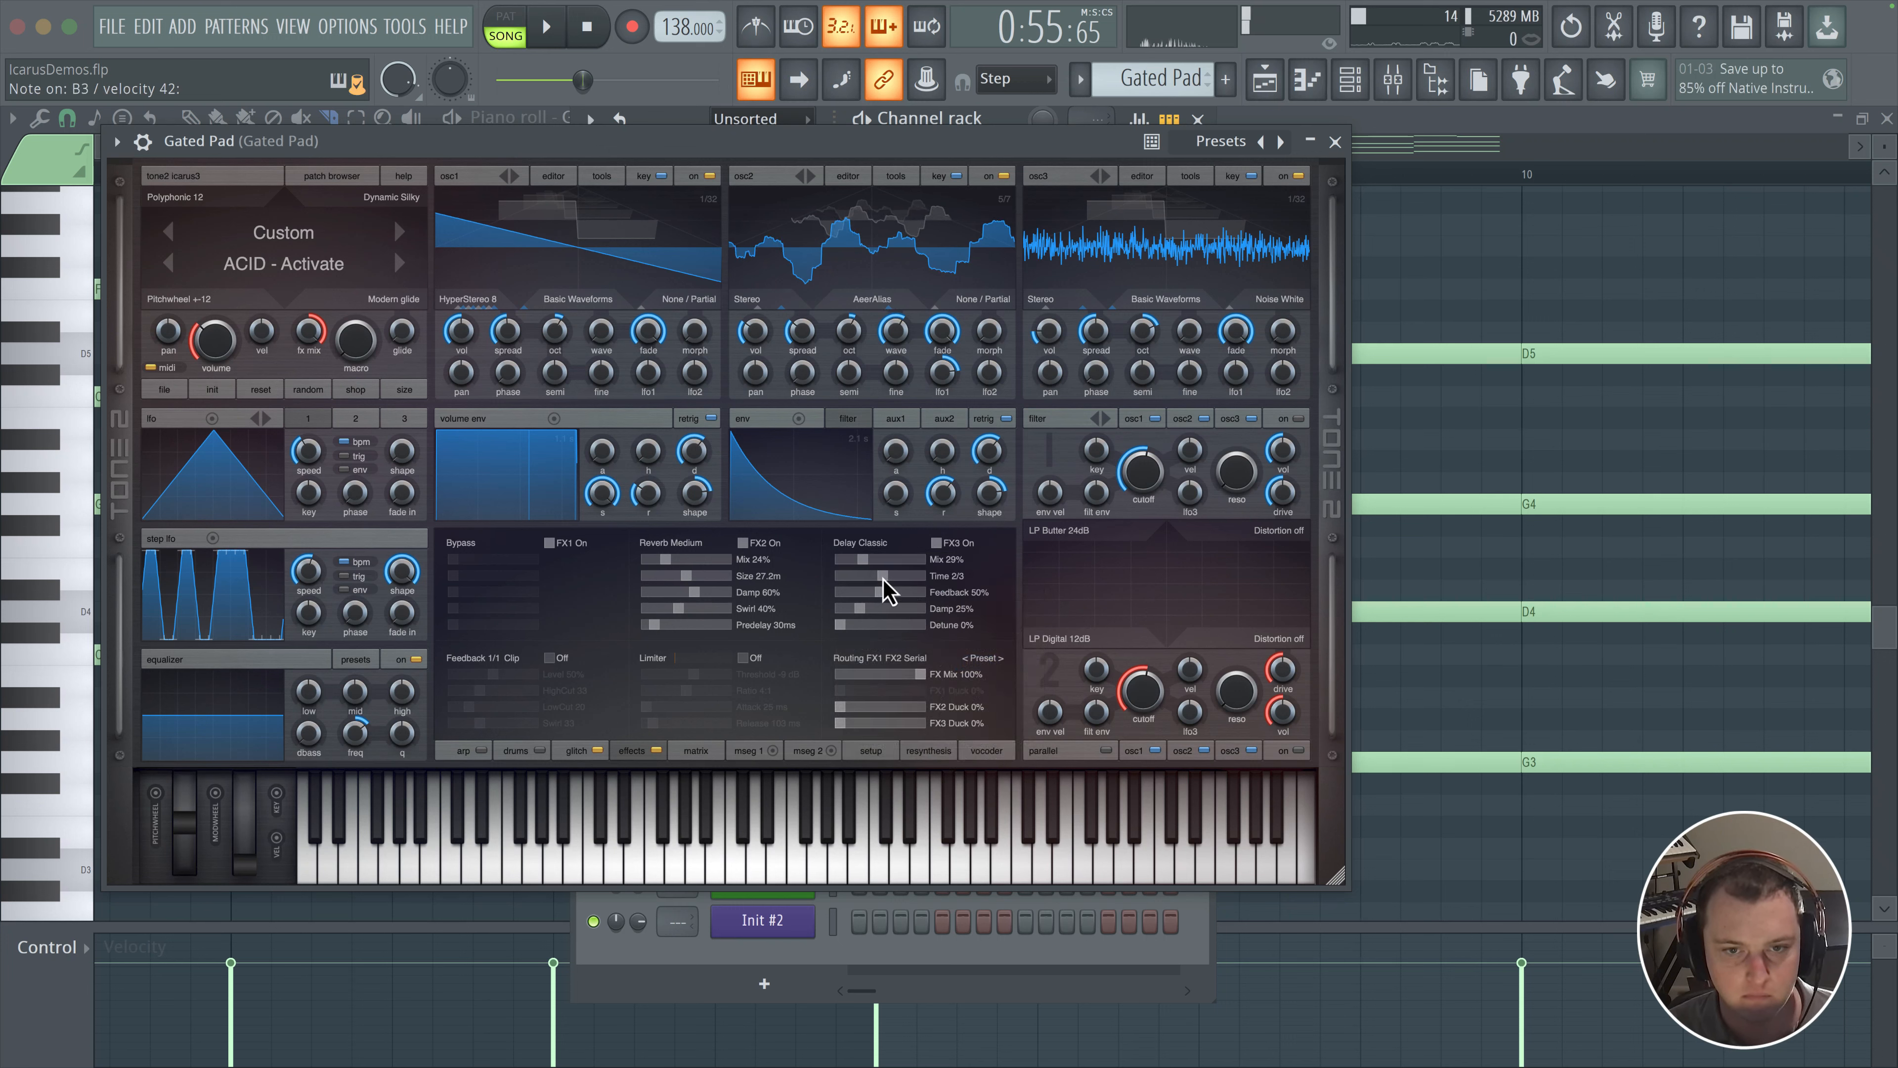
pyautogui.moveTo(883, 577); pyautogui.dragTo(870, 577)
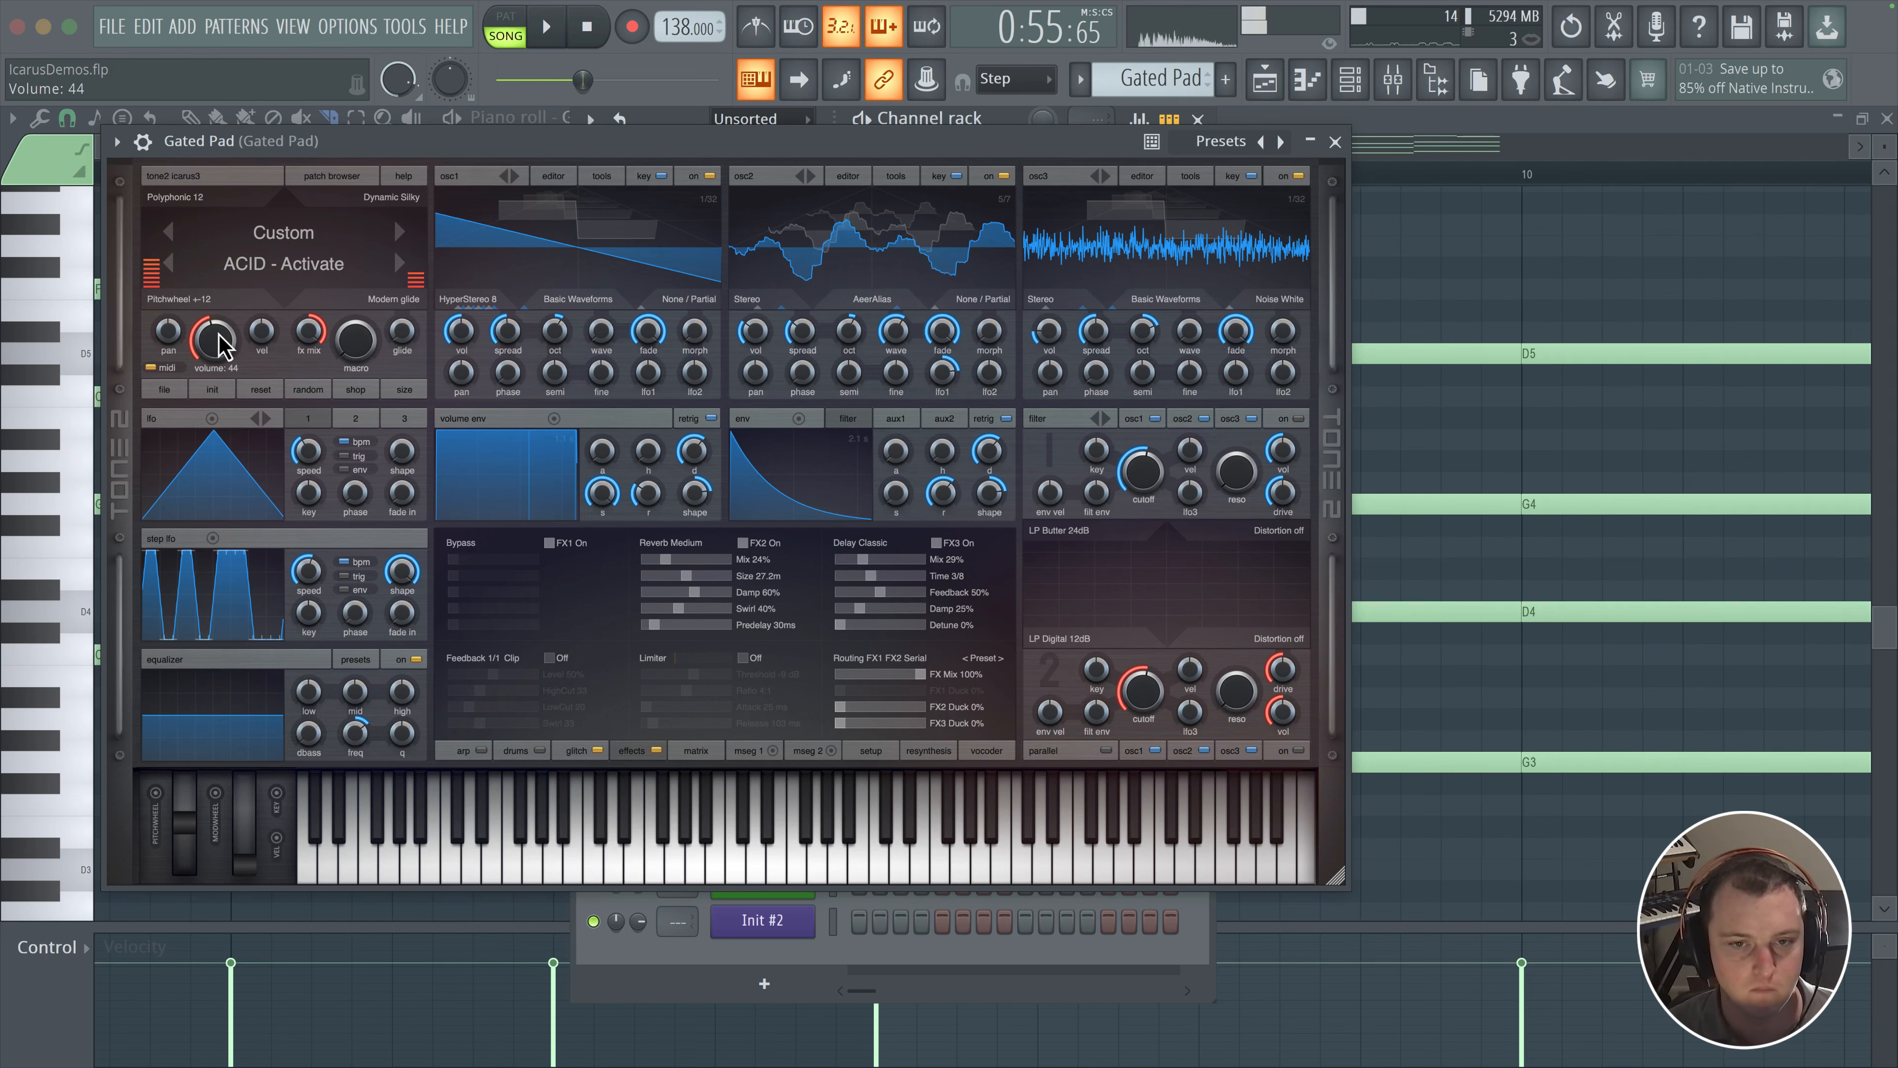
# Step: Set the synth's main volume to about 42 and open filter 1's cutoff to 22050 Hz while the song plays
pyautogui.moveTo(215, 345)
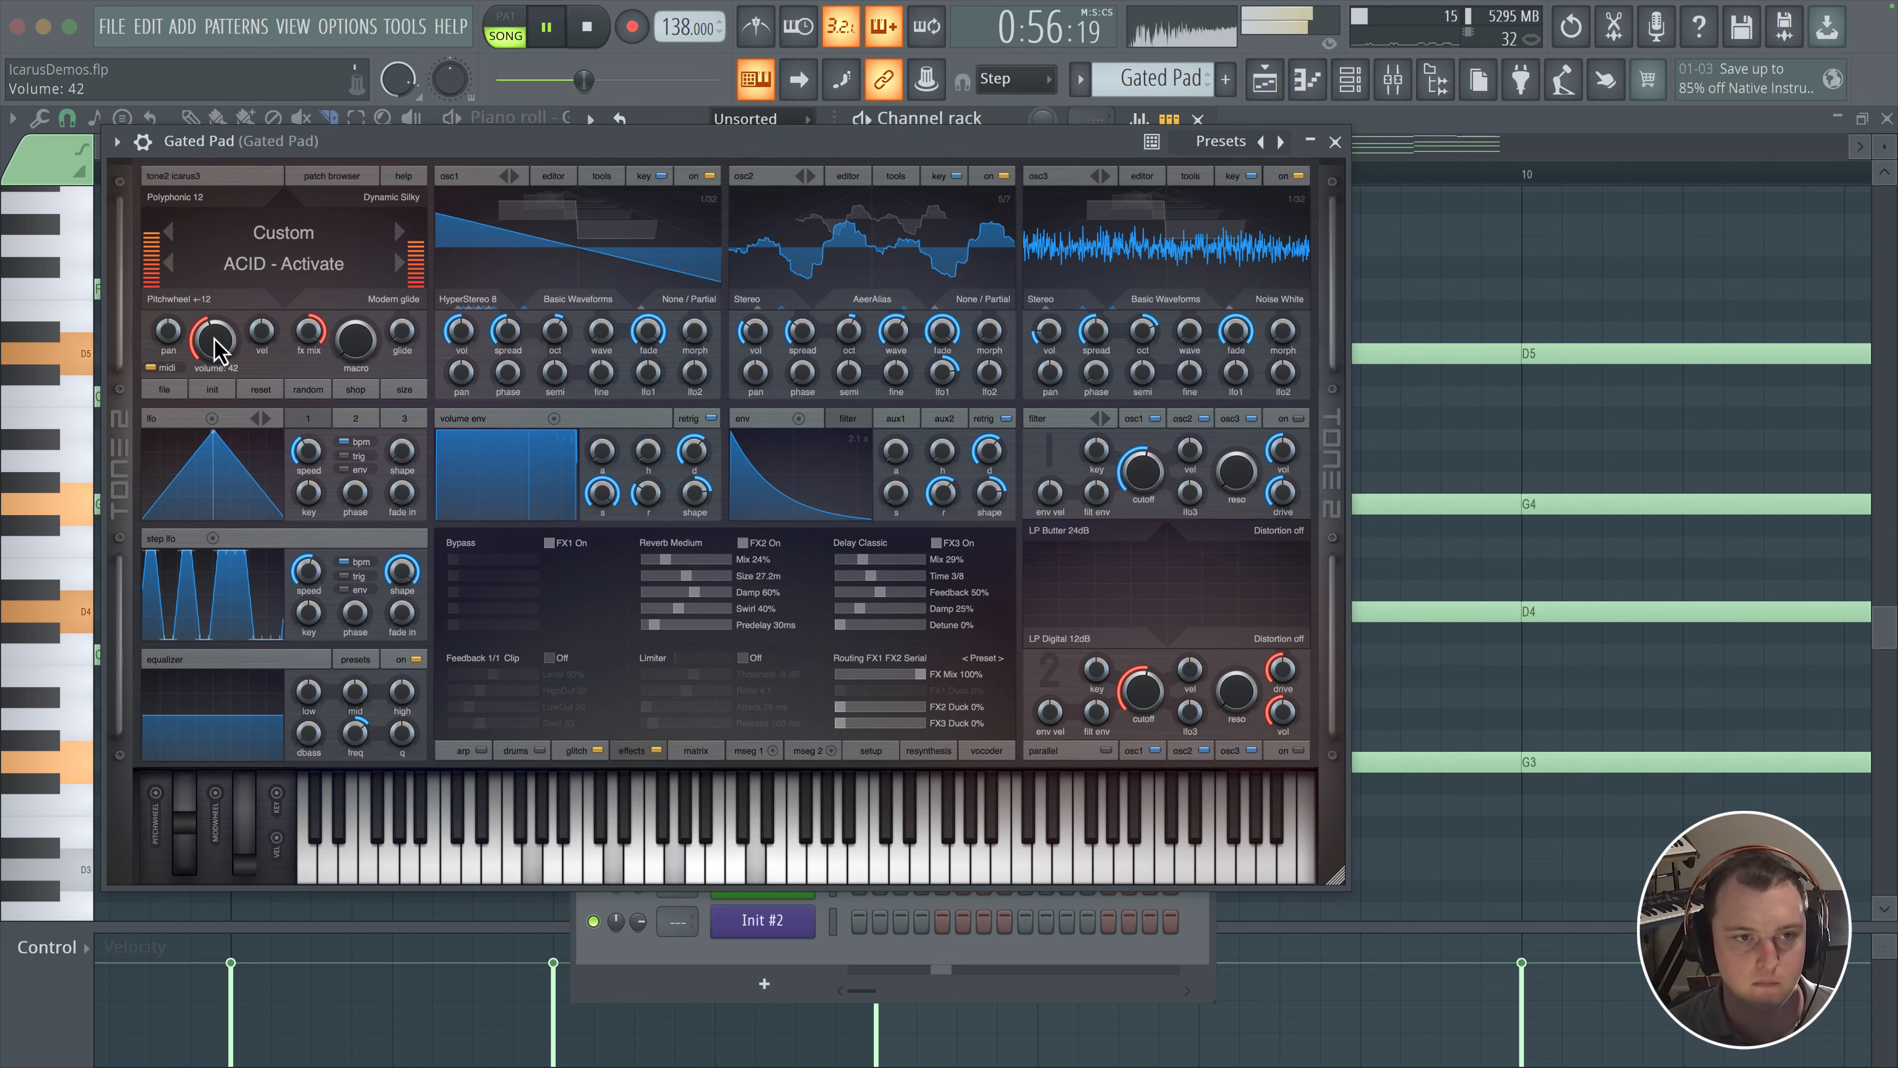
pyautogui.click(1336, 142)
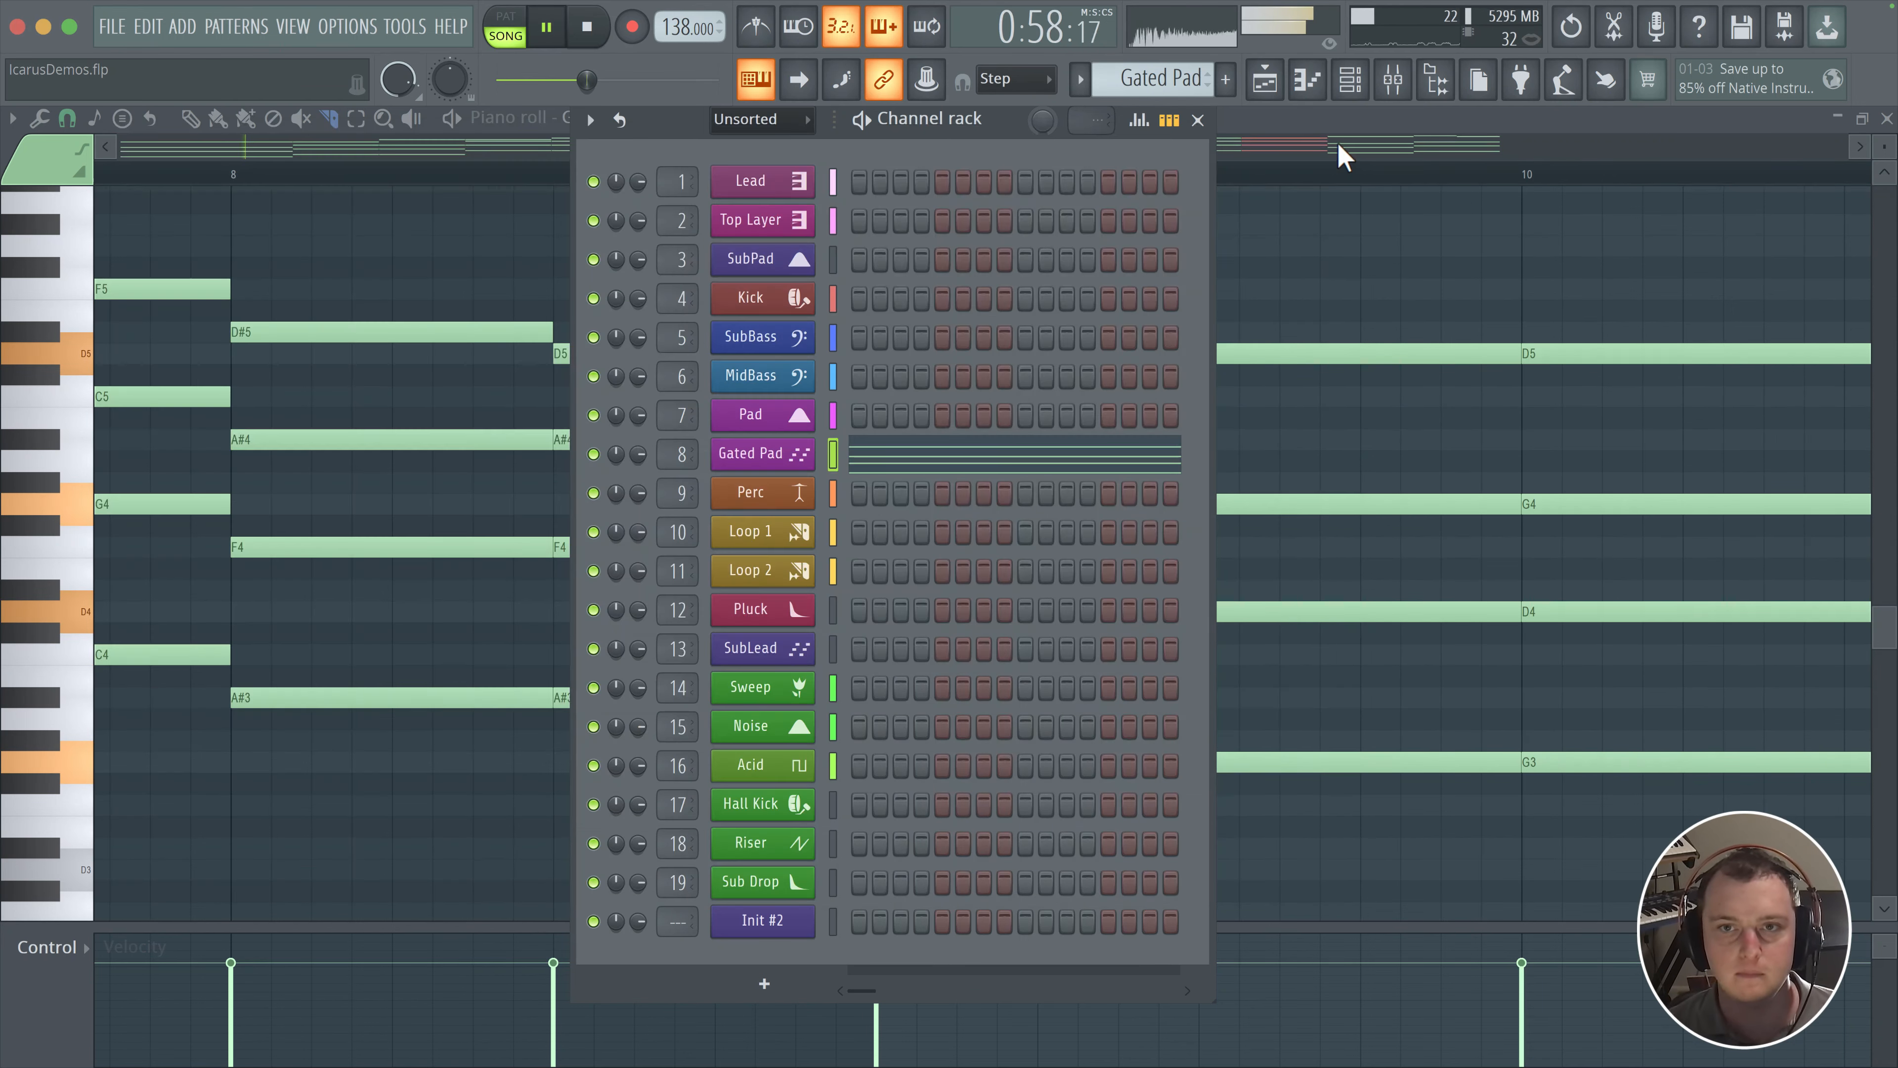
pyautogui.click(751, 458)
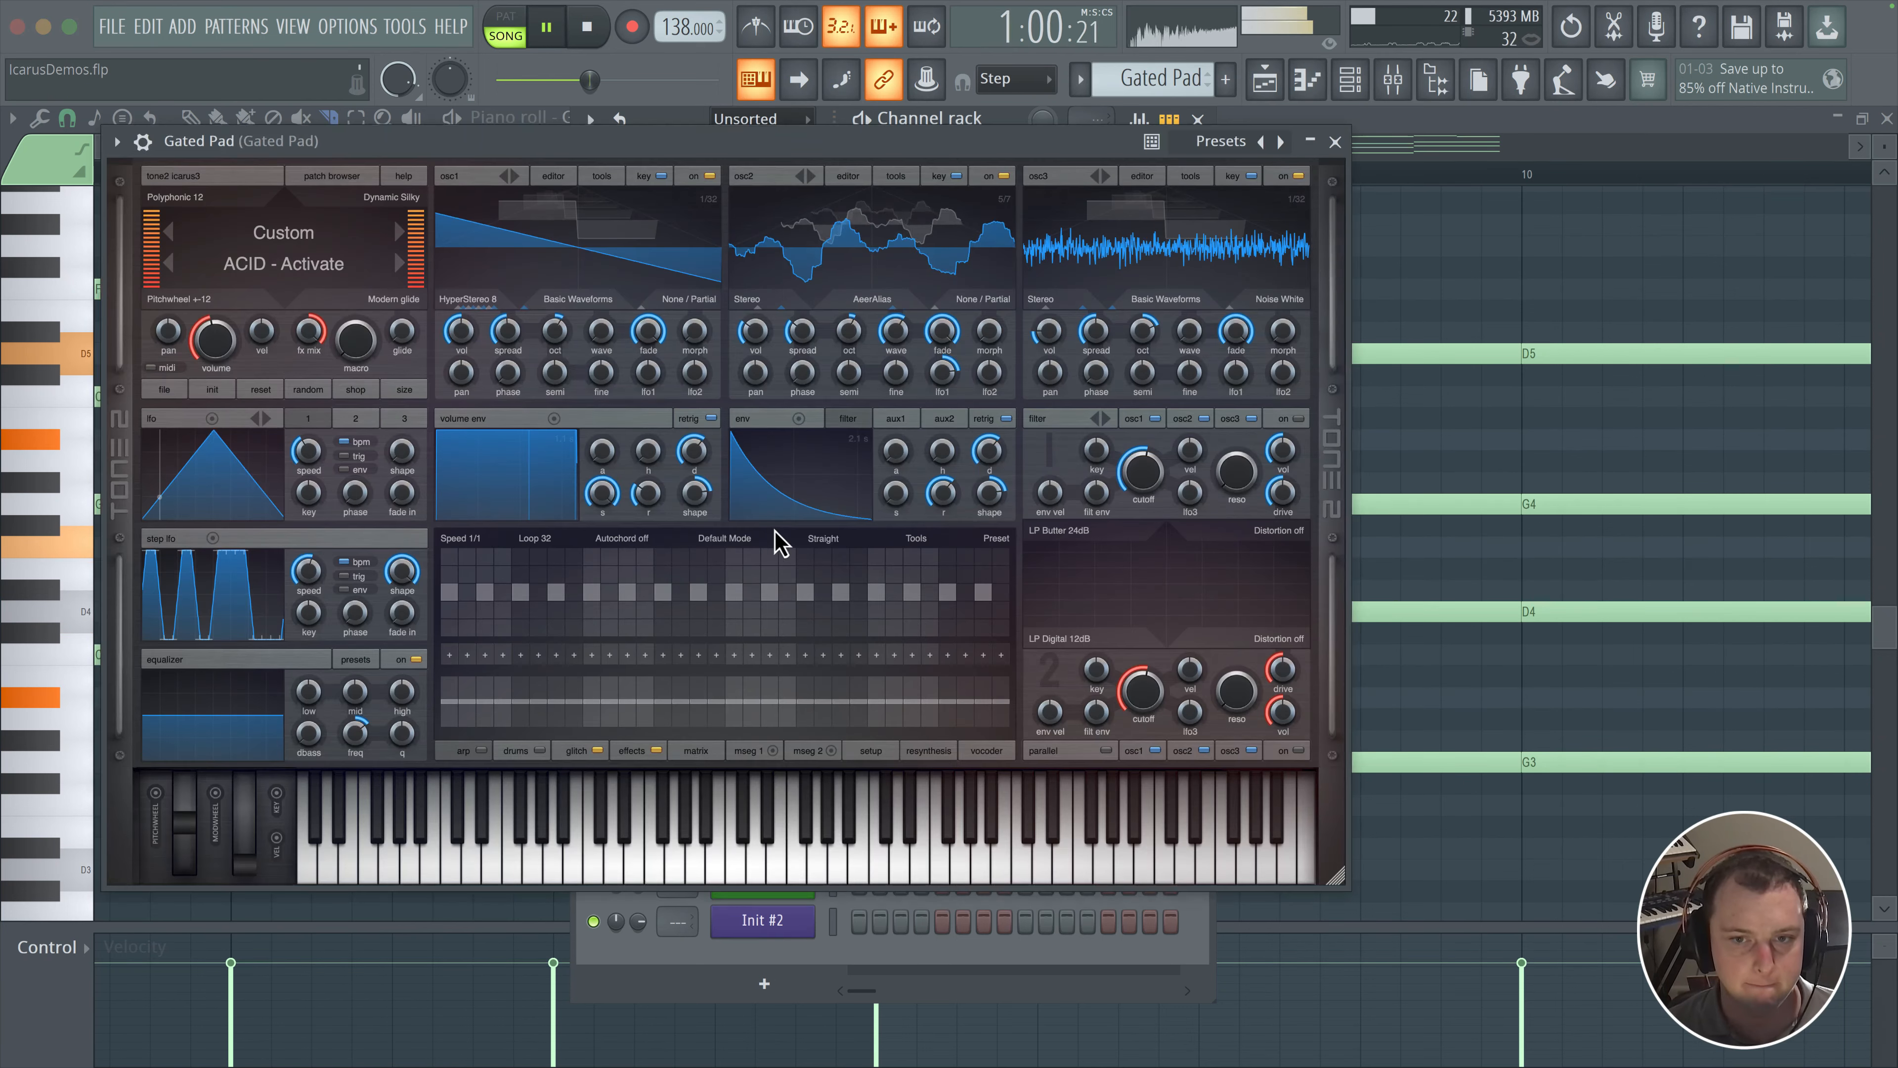
pyautogui.moveTo(1124, 469); pyautogui.dragTo(1158, 450)
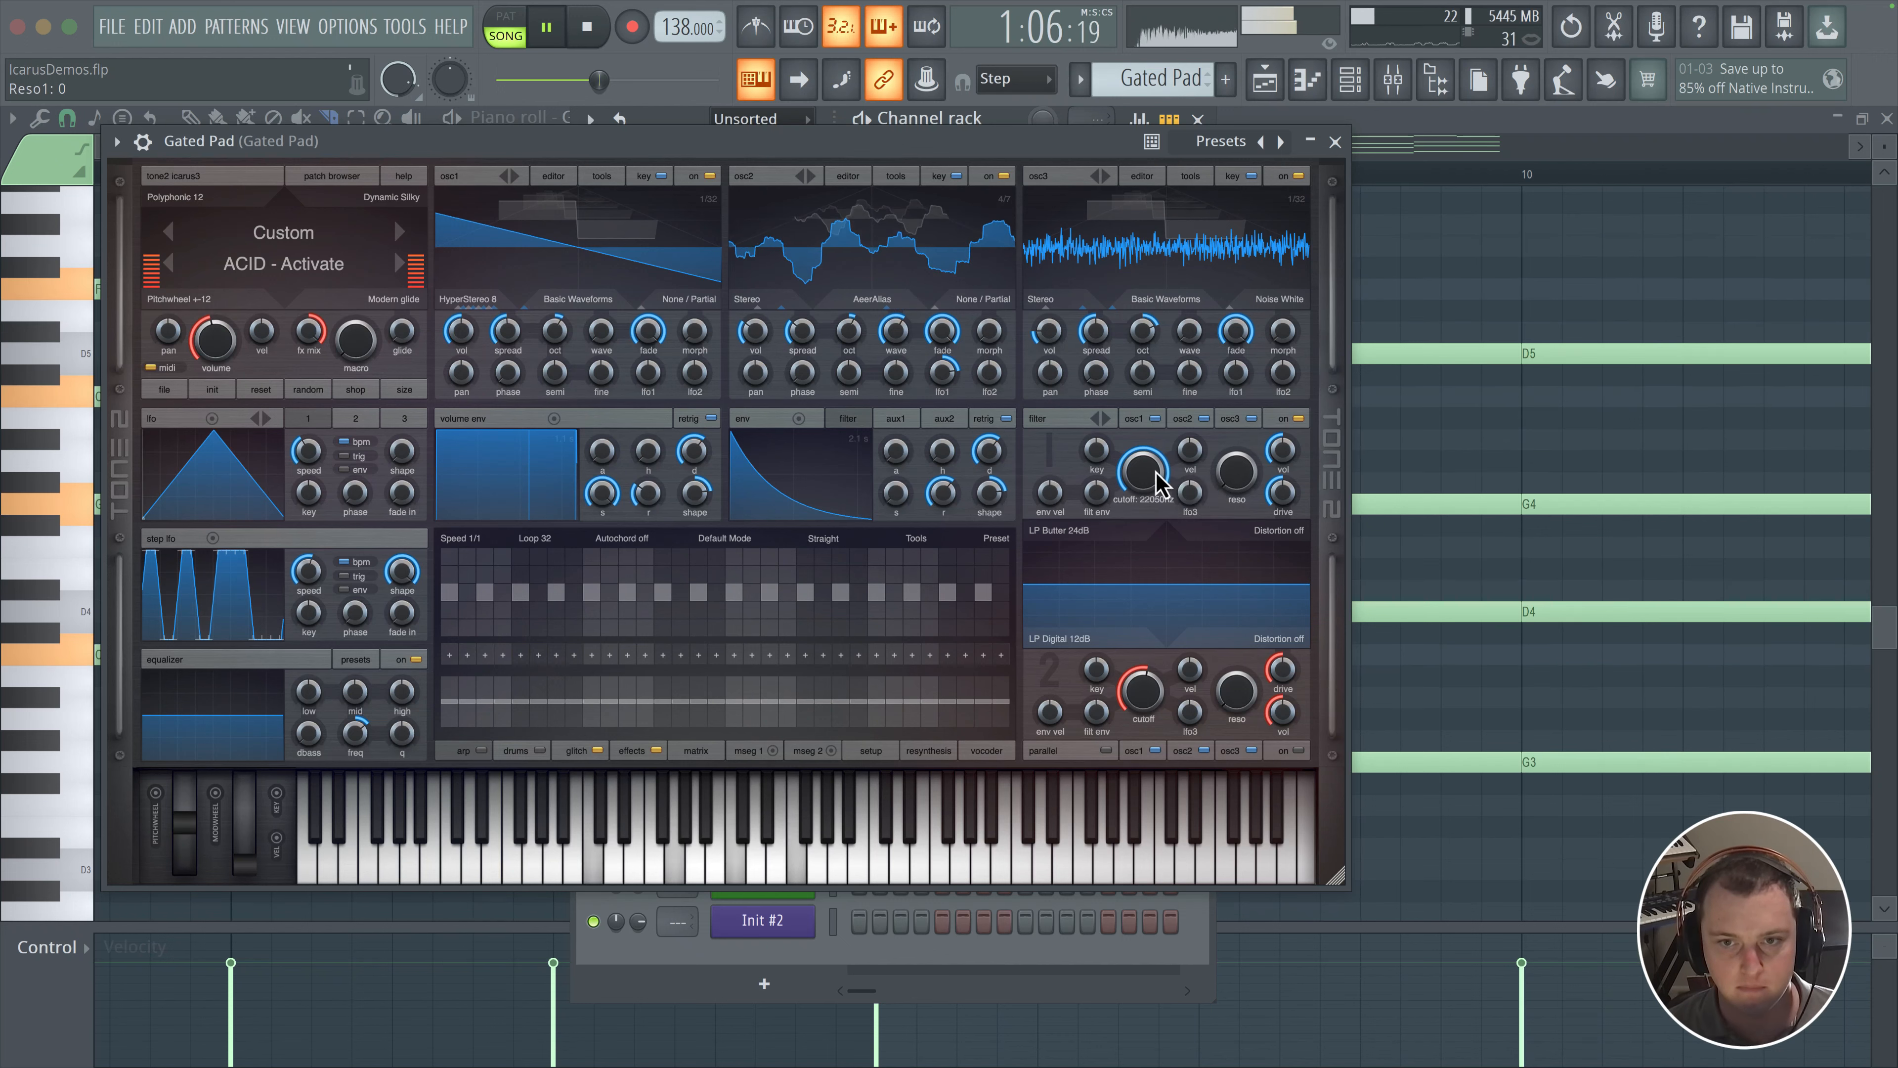
pyautogui.moveTo(1148, 479); pyautogui.dragTo(1241, 490)
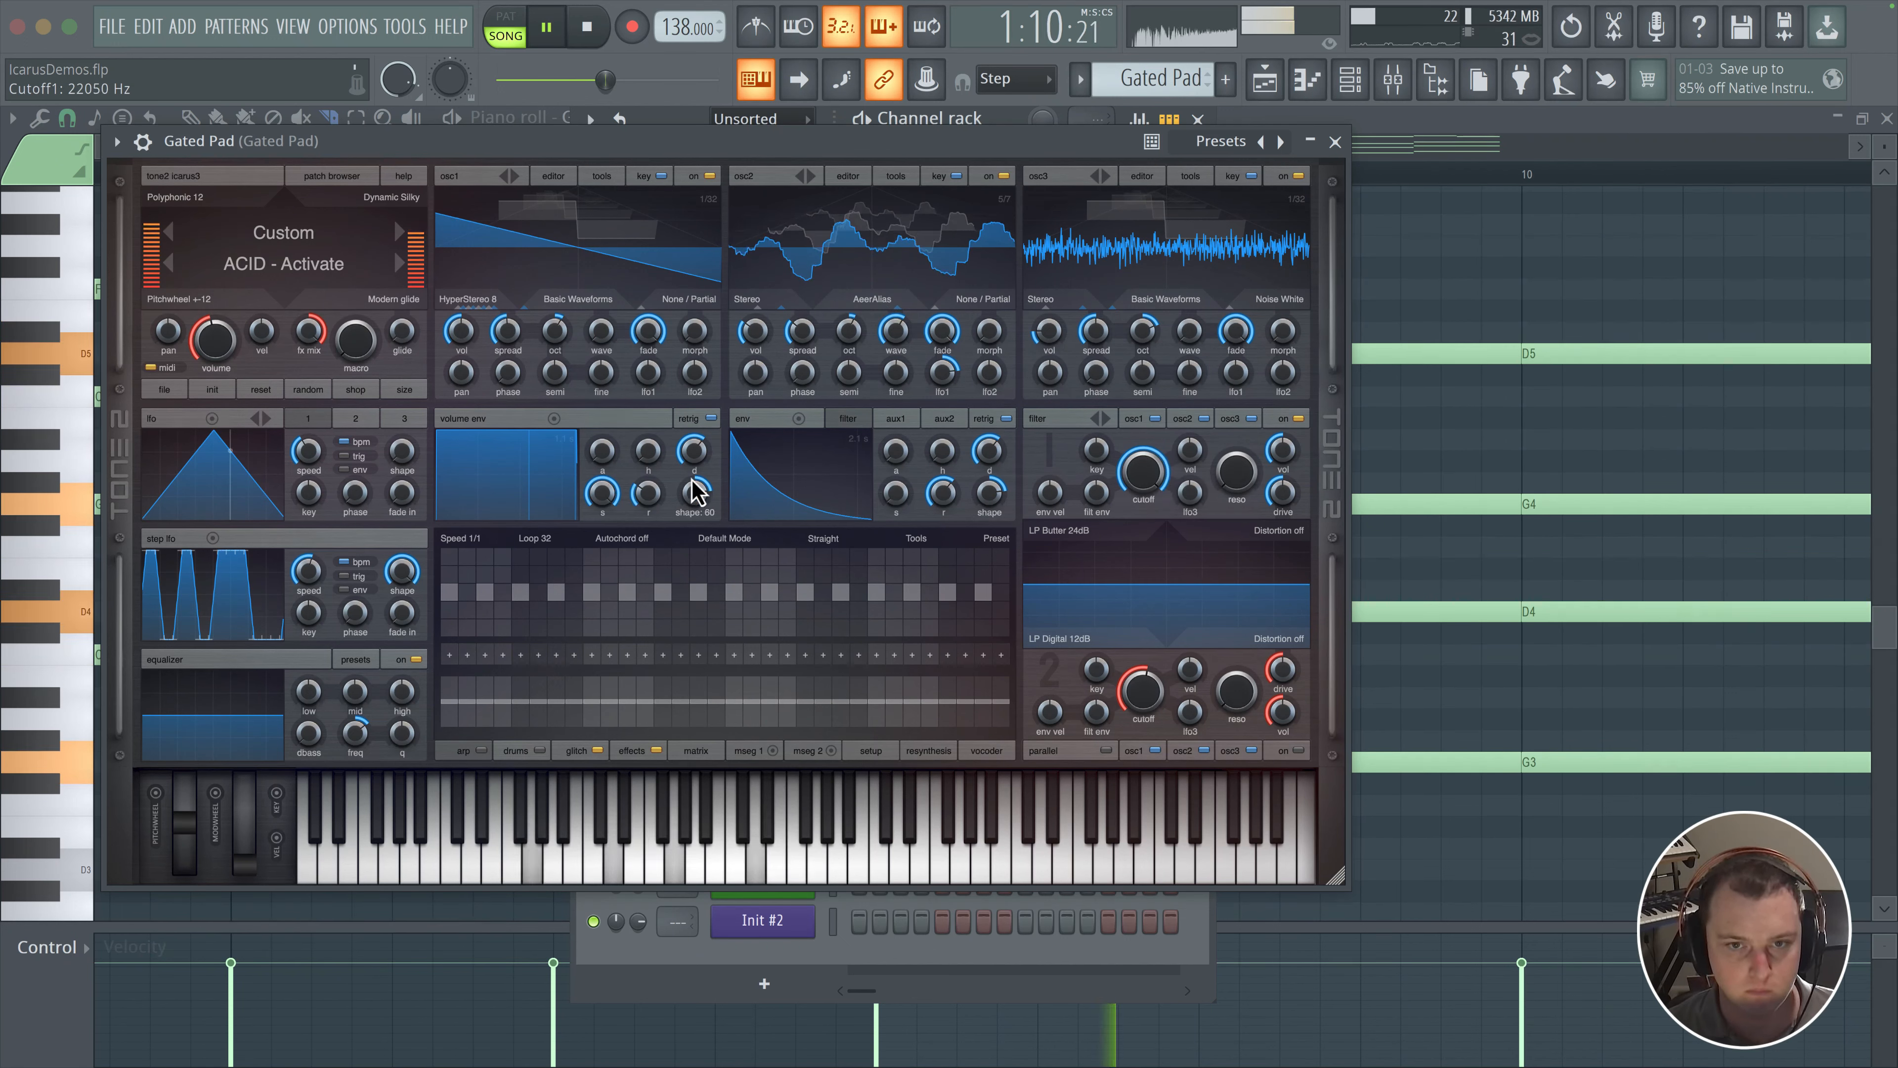
# Step: Select all Gated Pad notes in the piano roll and shorten their ends slightly to leave a small gap before each next chord
pyautogui.scroll(-5, 1559, 260)
pyautogui.moveTo(1470, 282); pyautogui.dragTo(1322, 182)
pyautogui.scroll(-2, 1568, 271)
pyautogui.click(1336, 142)
pyautogui.press('super+a')
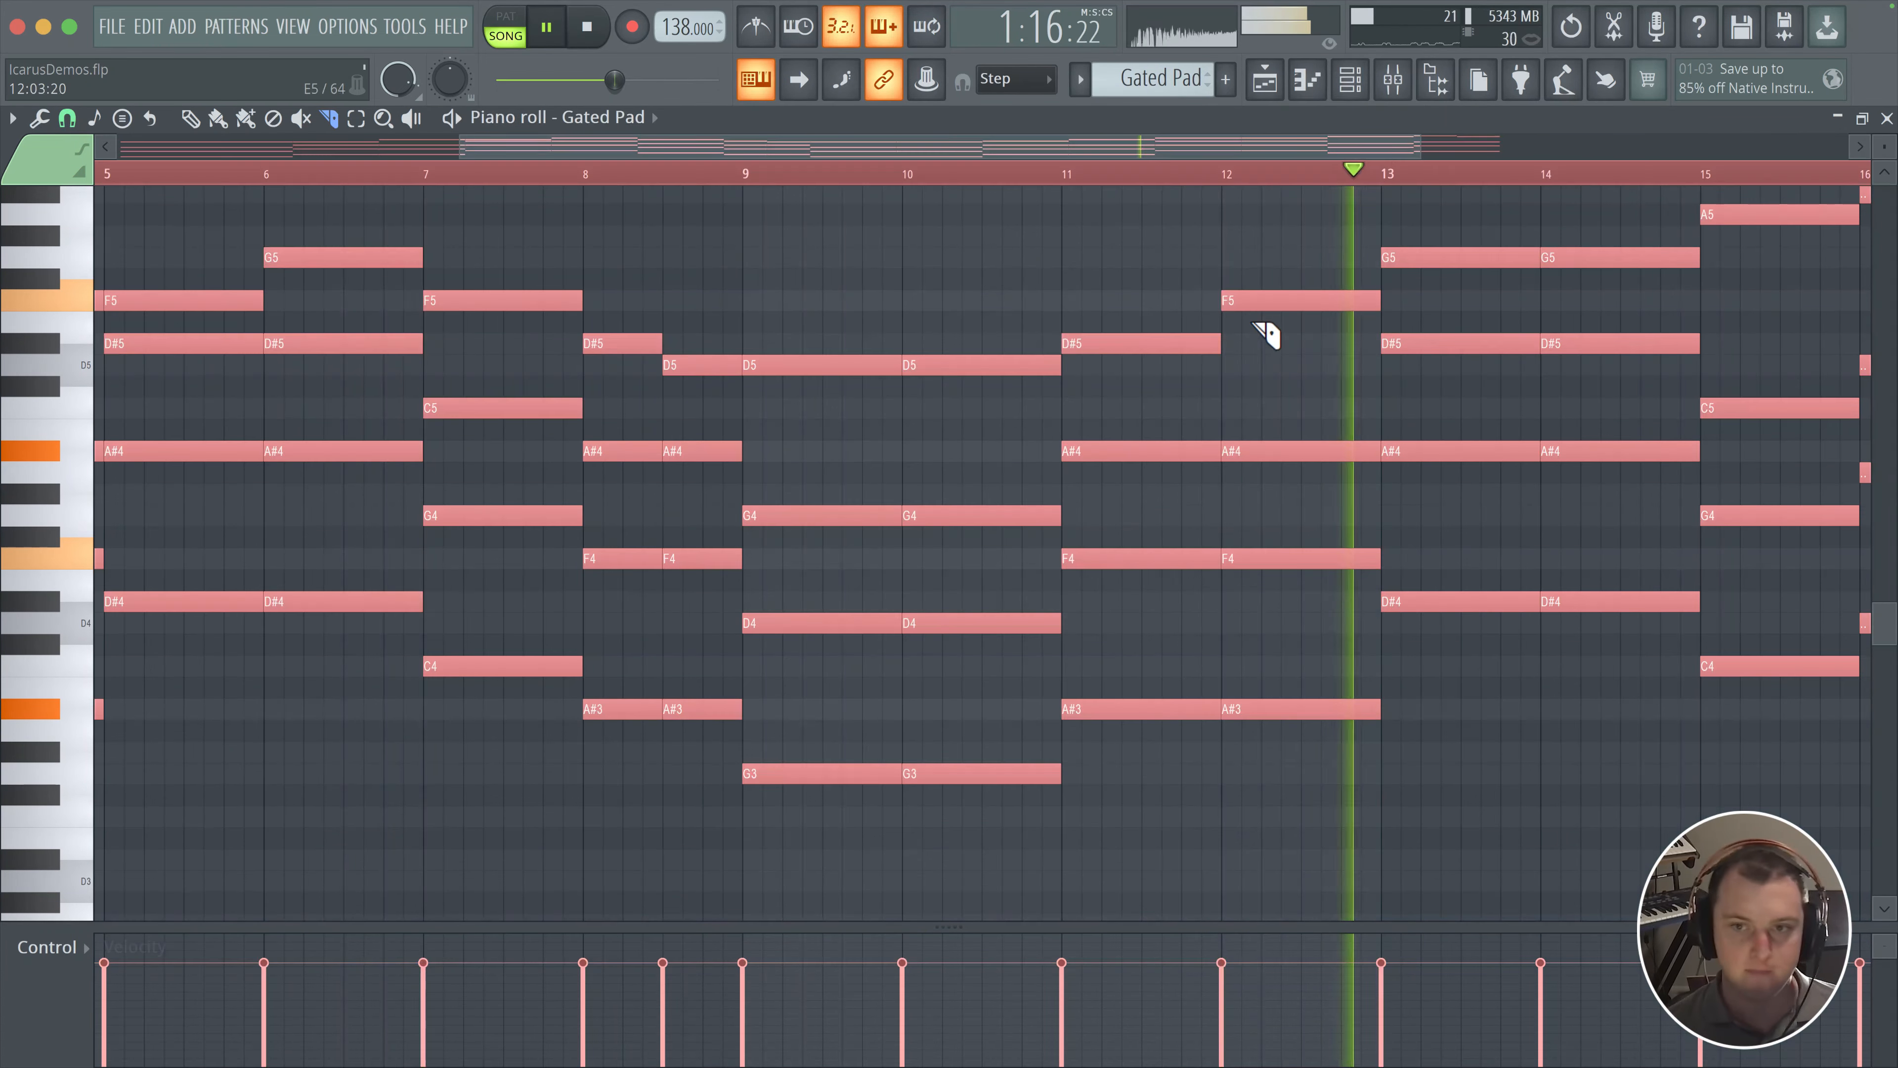
pyautogui.press('p')
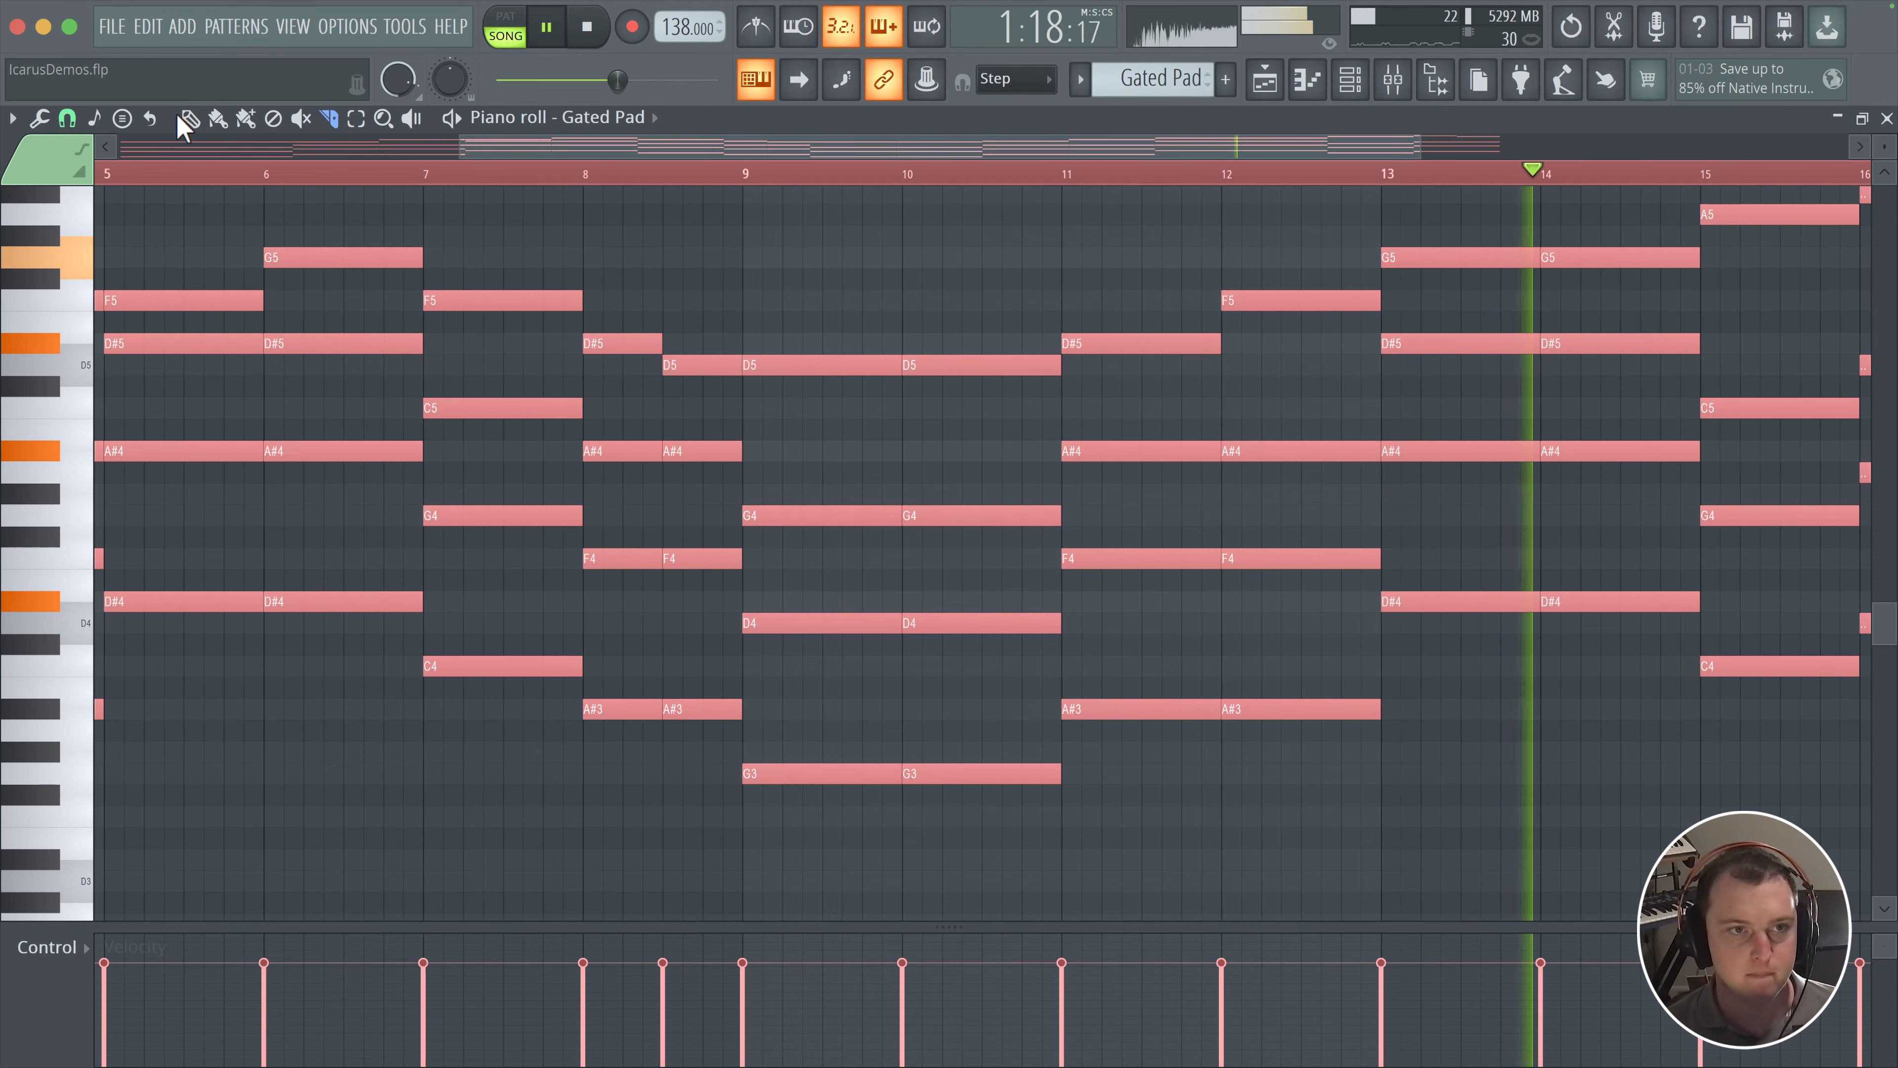
pyautogui.moveTo(1380, 300); pyautogui.dragTo(570, 546)
pyautogui.scroll(6, 1149, 442)
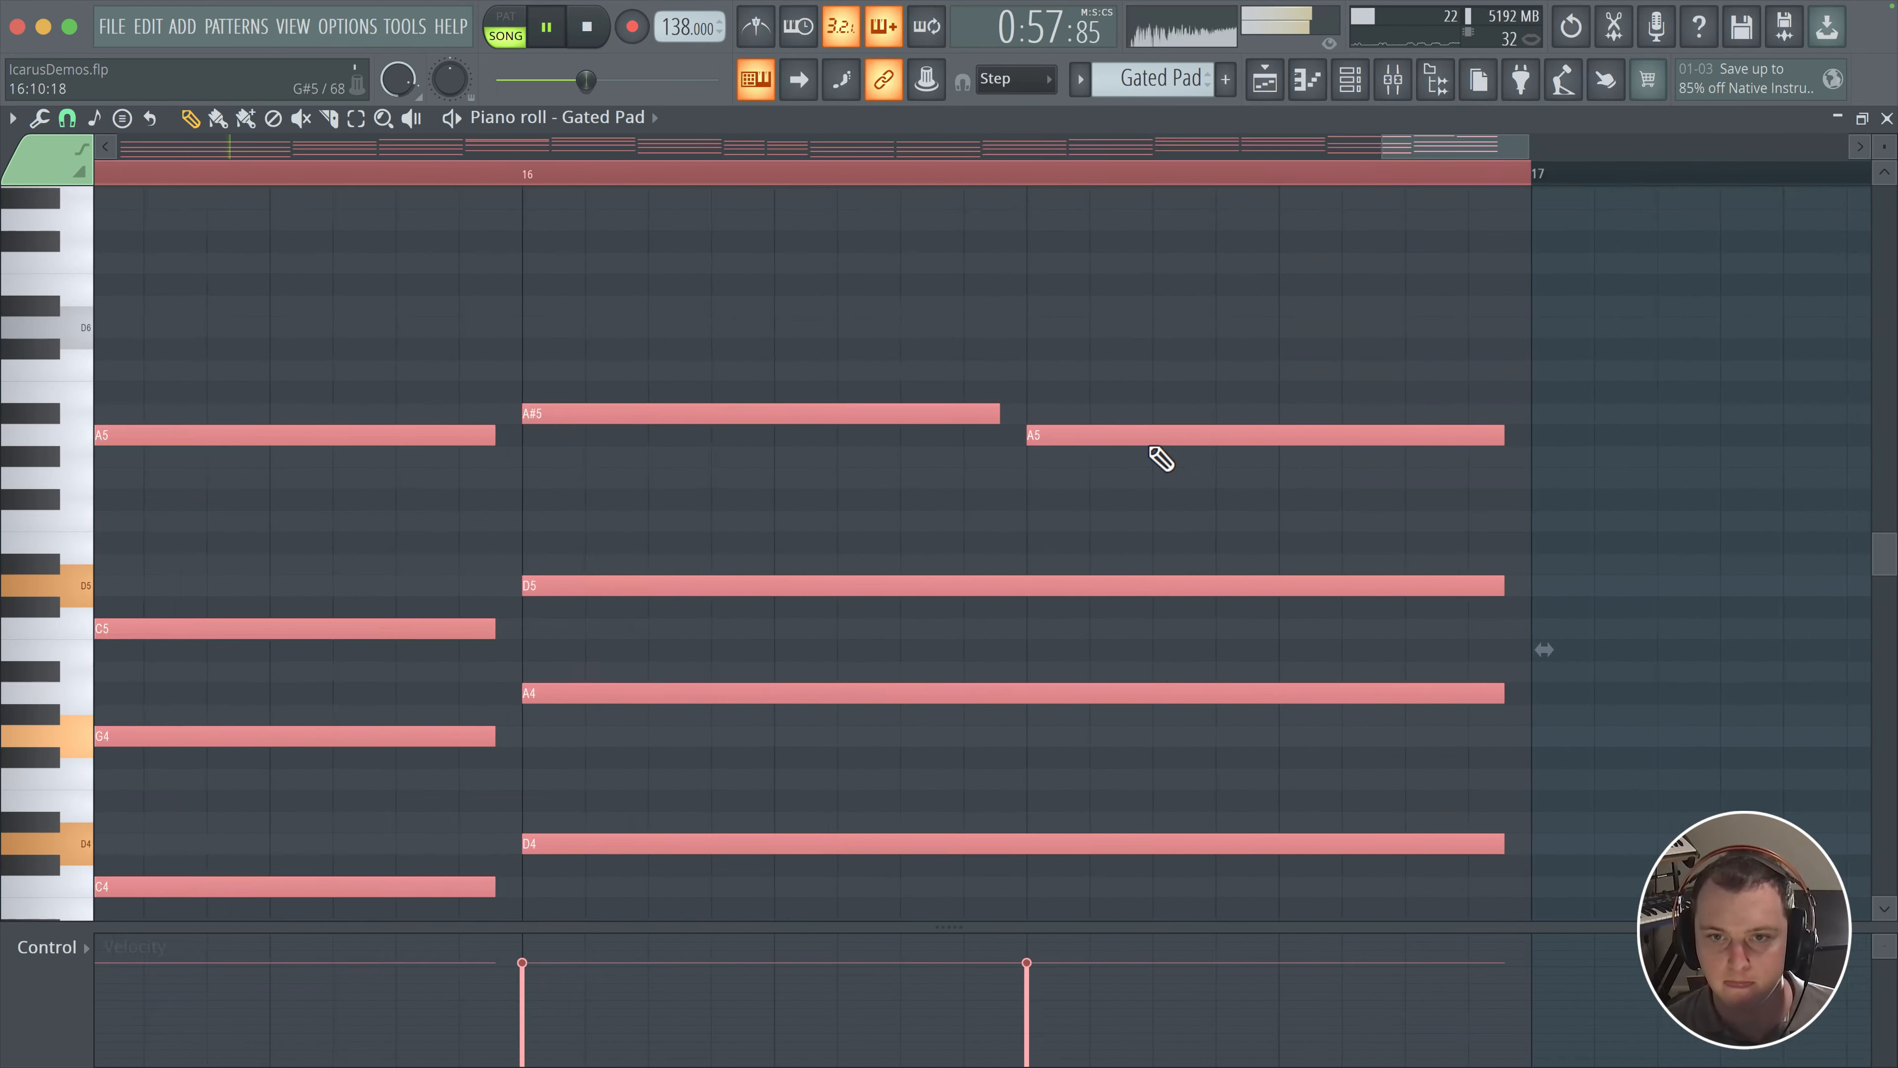
pyautogui.scroll(-8, 1143, 442)
pyautogui.scroll(1, 297, 436)
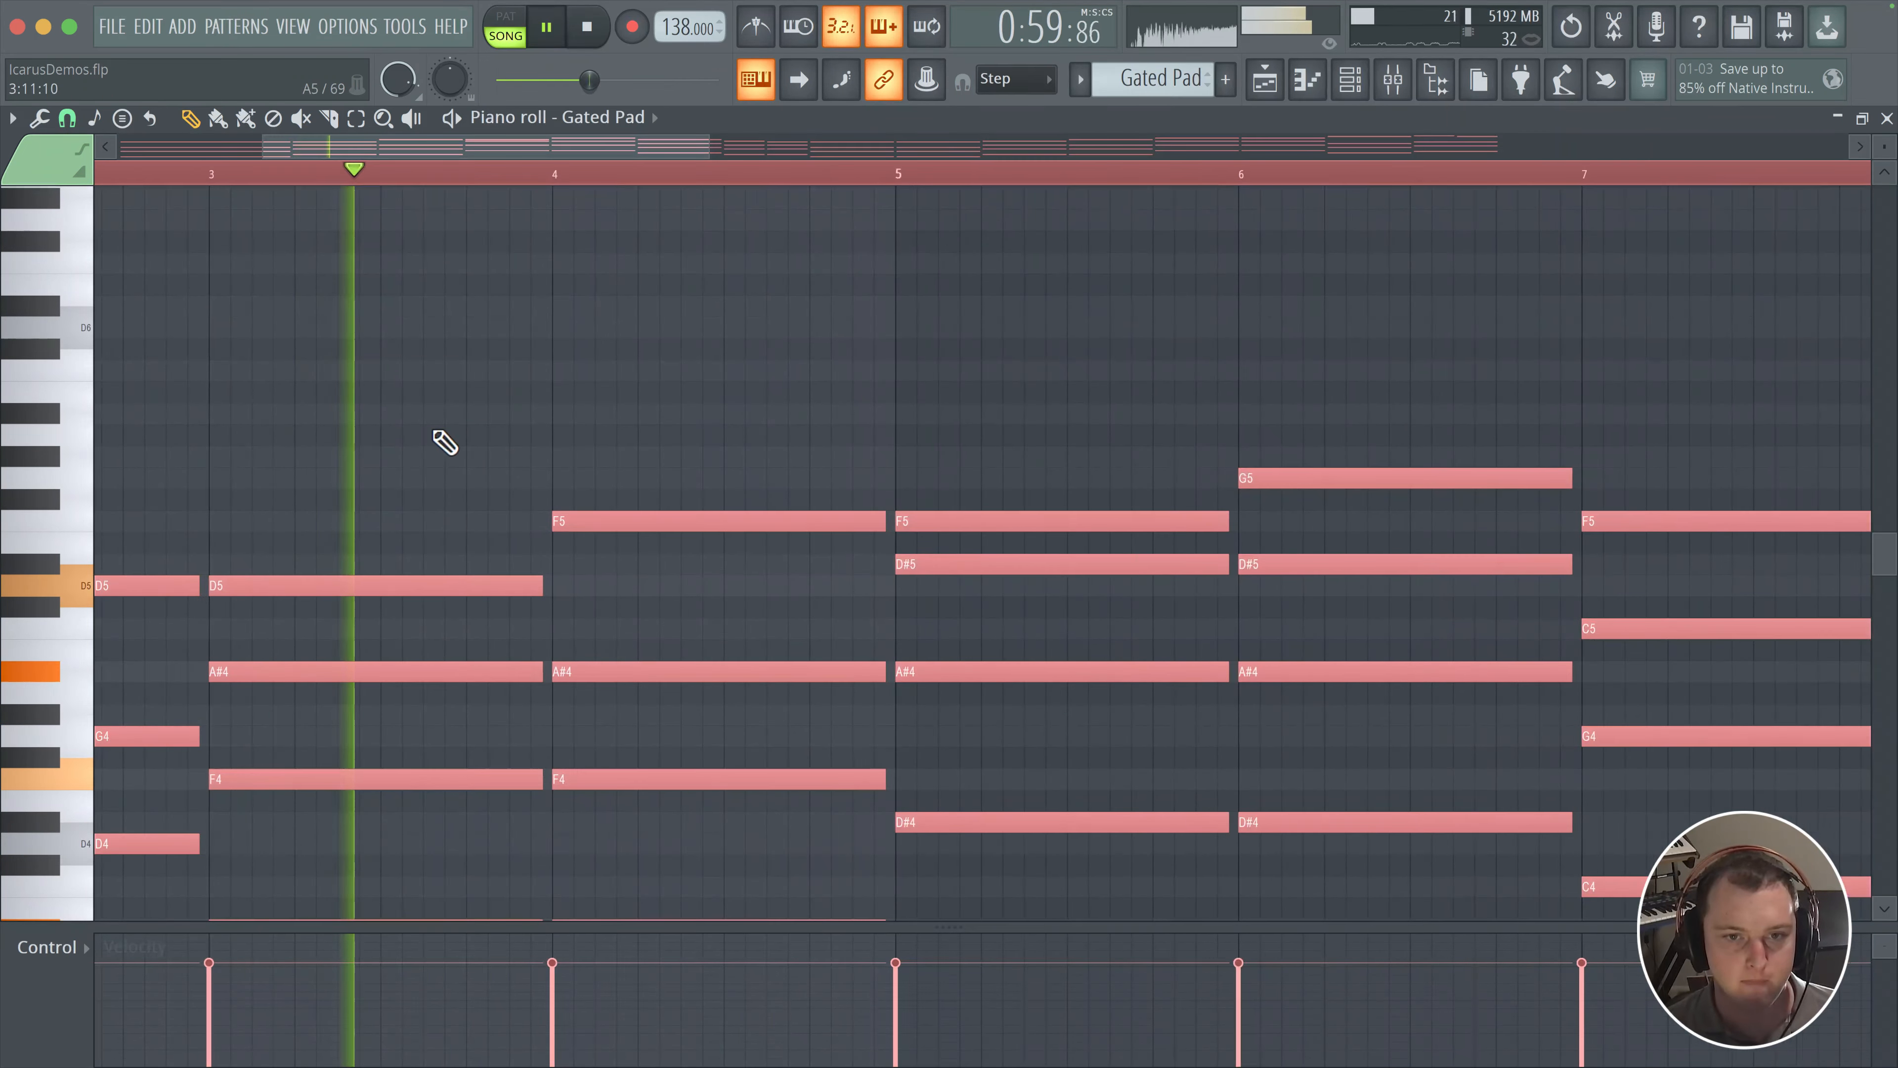
pyautogui.scroll(-3, 479, 367)
pyautogui.hscroll(1, 479, 366)
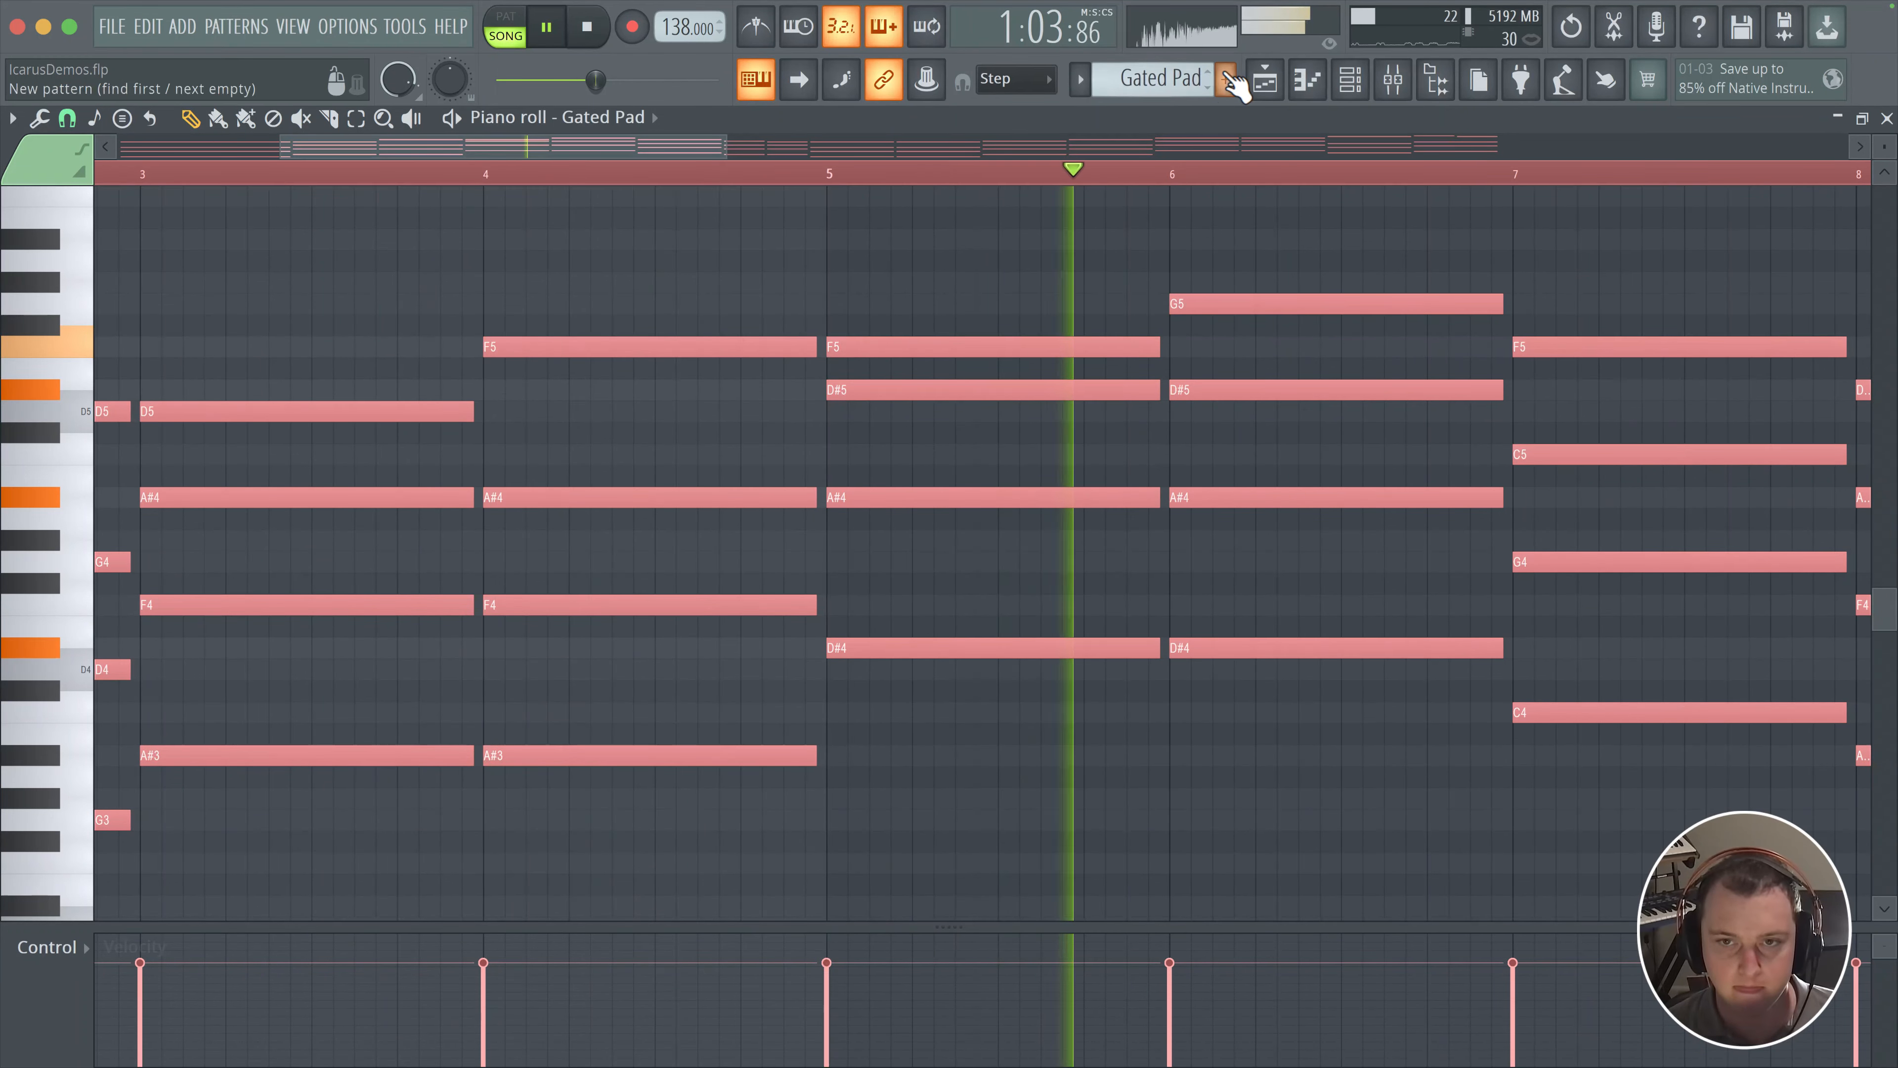
# Step: Shorten the Gated Pad's volume envelope release to about 0.007 s and lower its mixer fader
pyautogui.click(1349, 79)
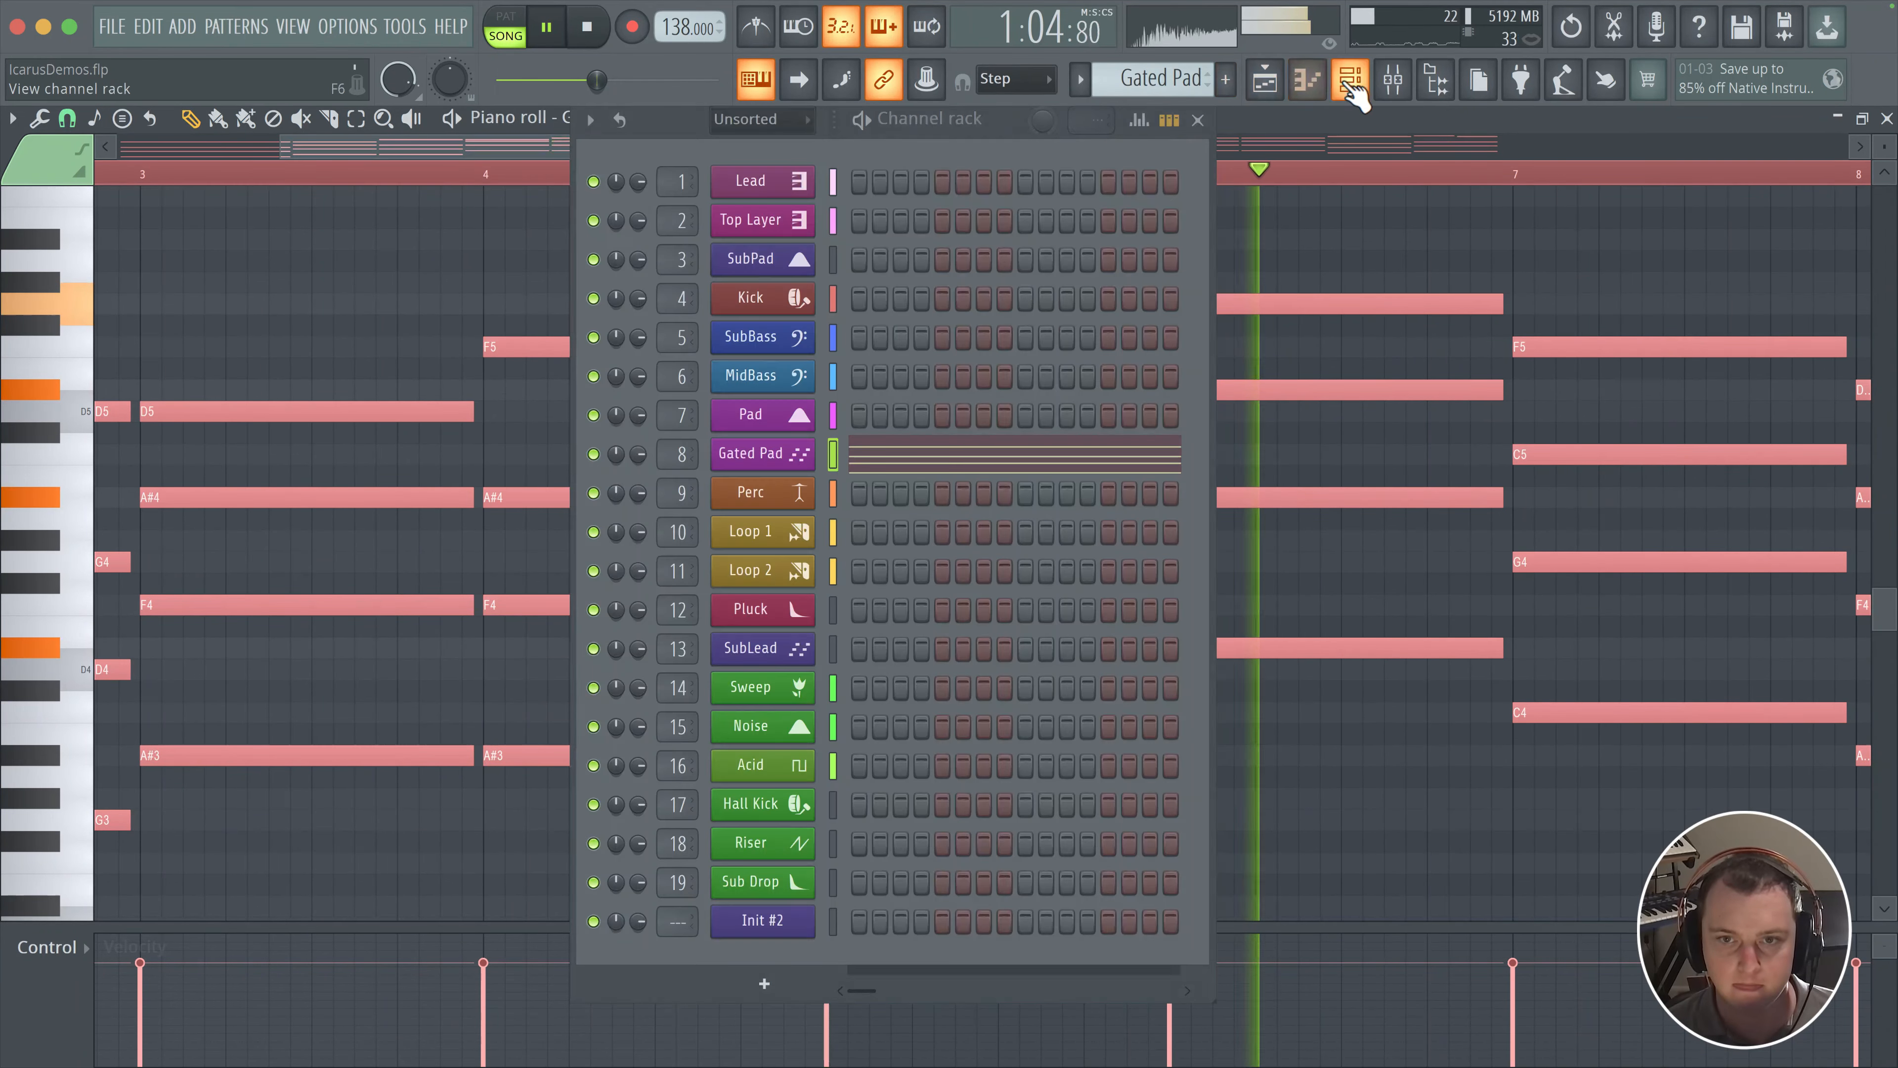
pyautogui.click(752, 454)
pyautogui.click(183, 199)
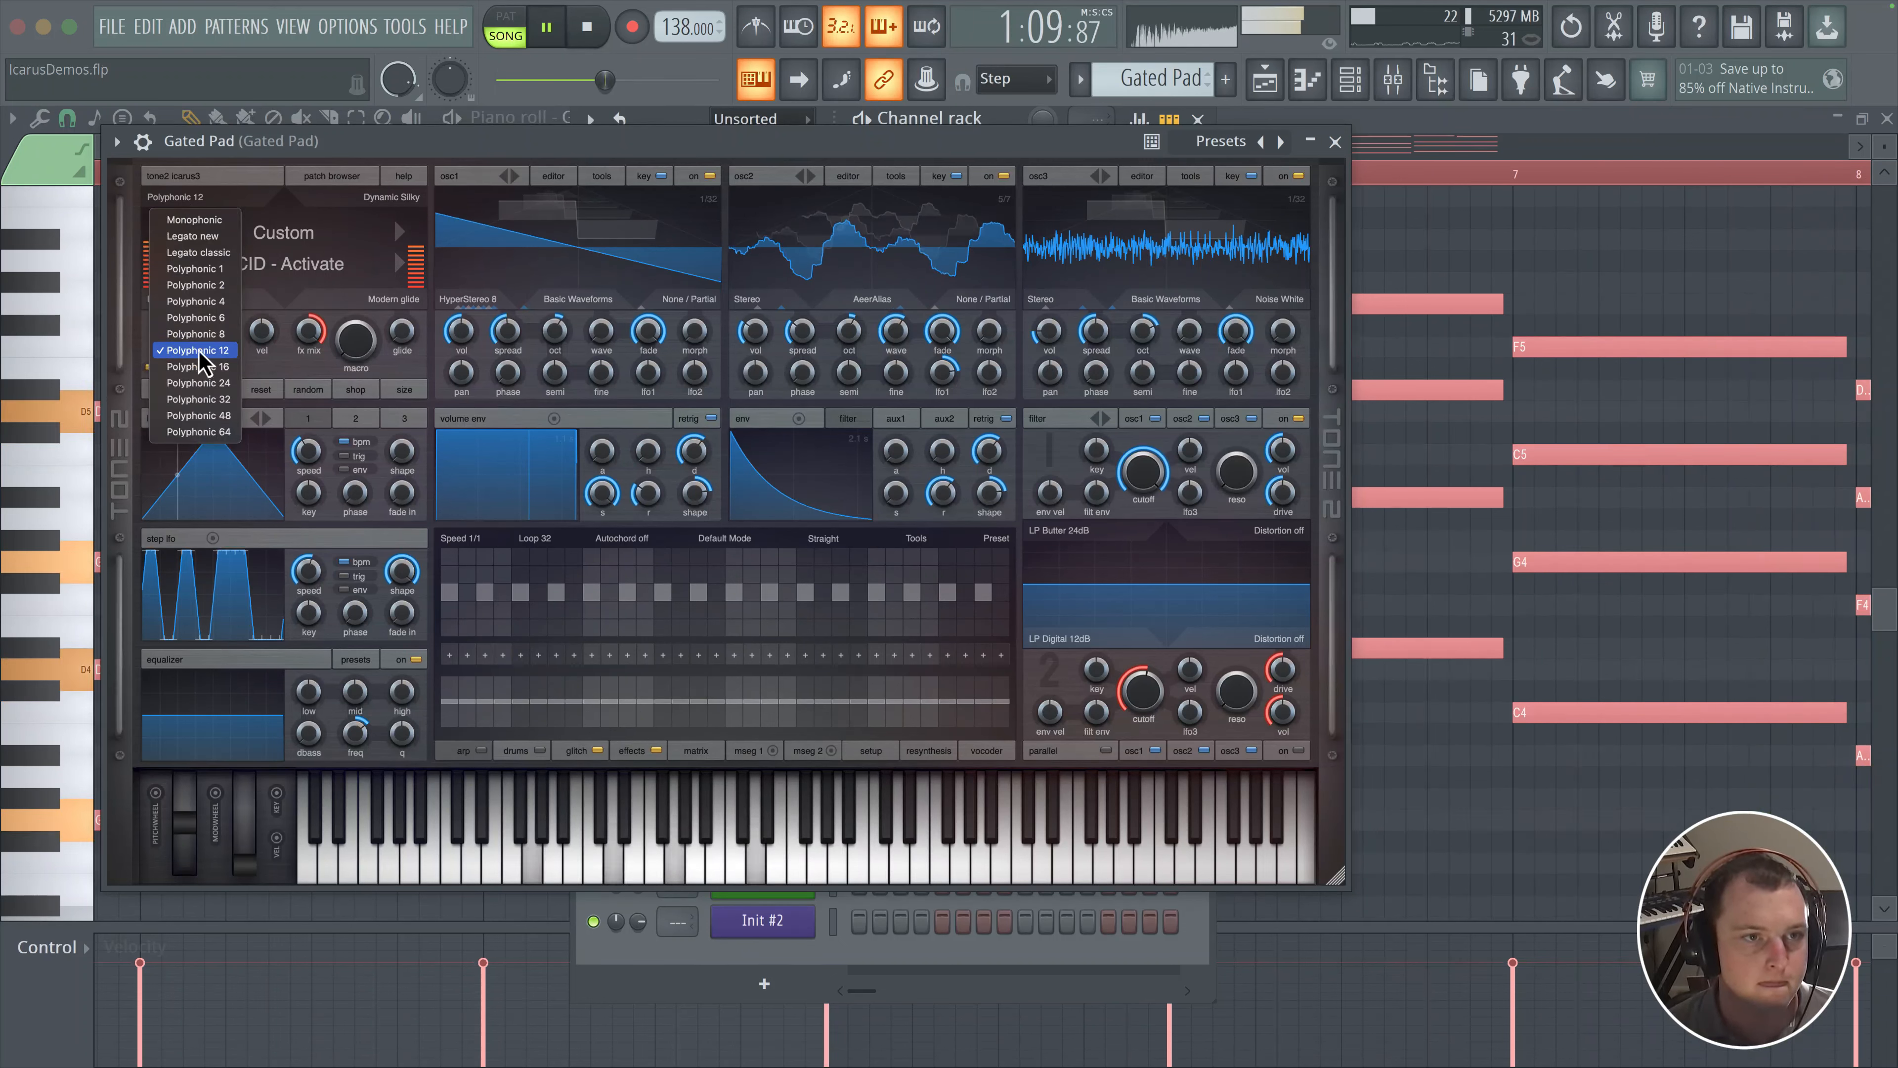
pyautogui.click(185, 205)
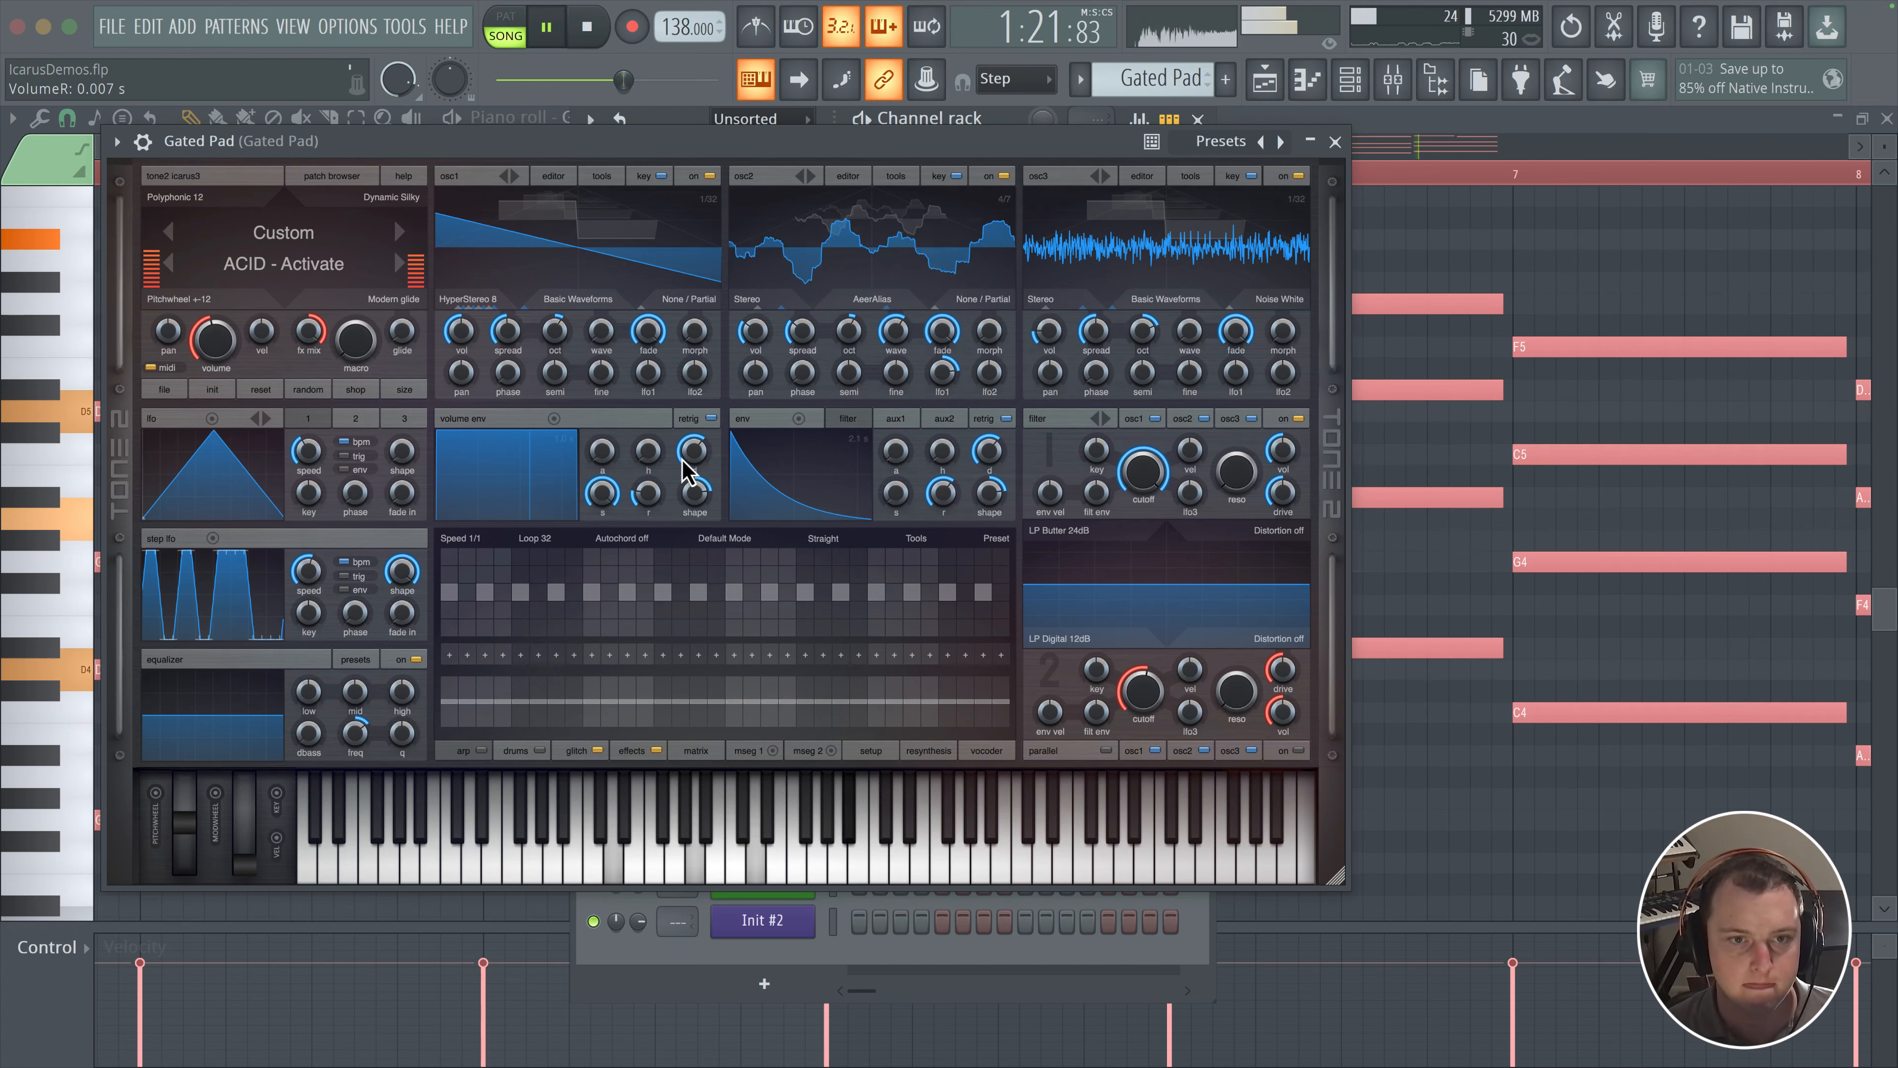
pyautogui.click(1335, 141)
pyautogui.click(1393, 78)
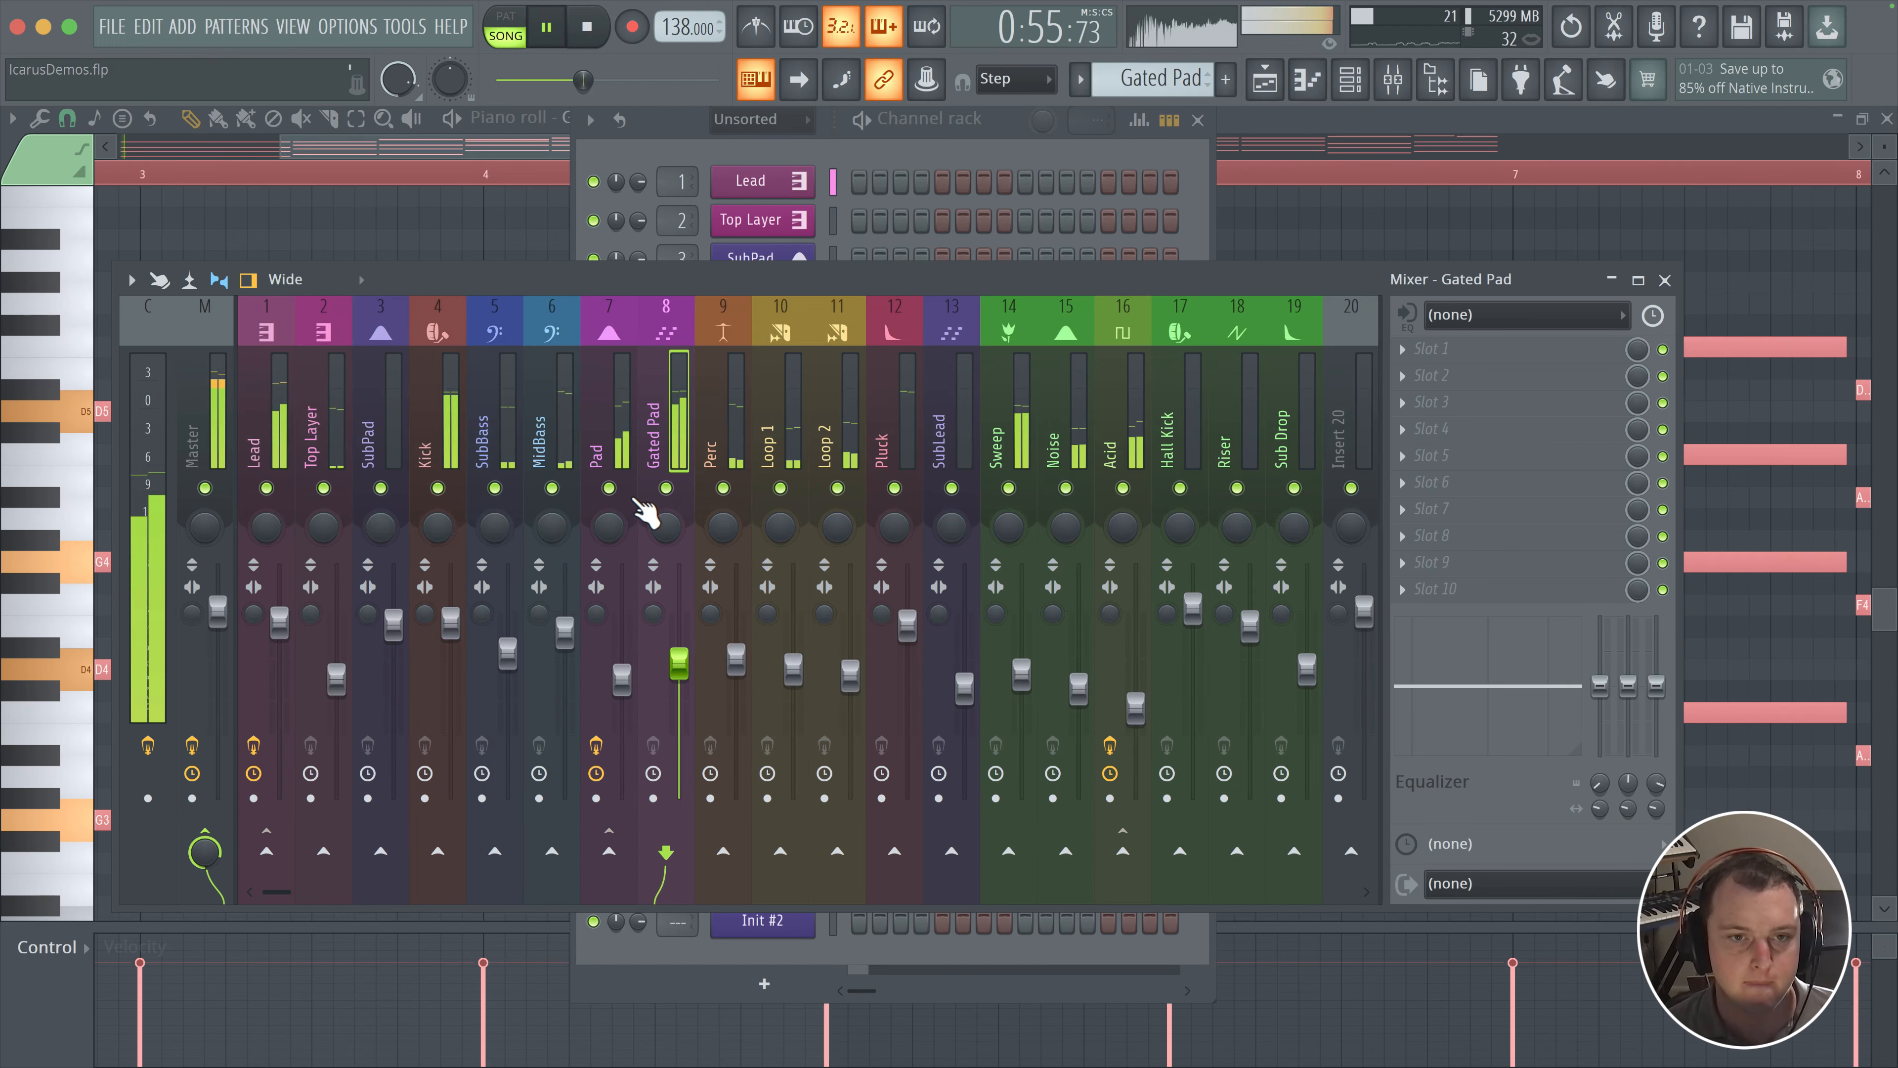
pyautogui.moveTo(672, 680); pyautogui.dragTo(672, 714)
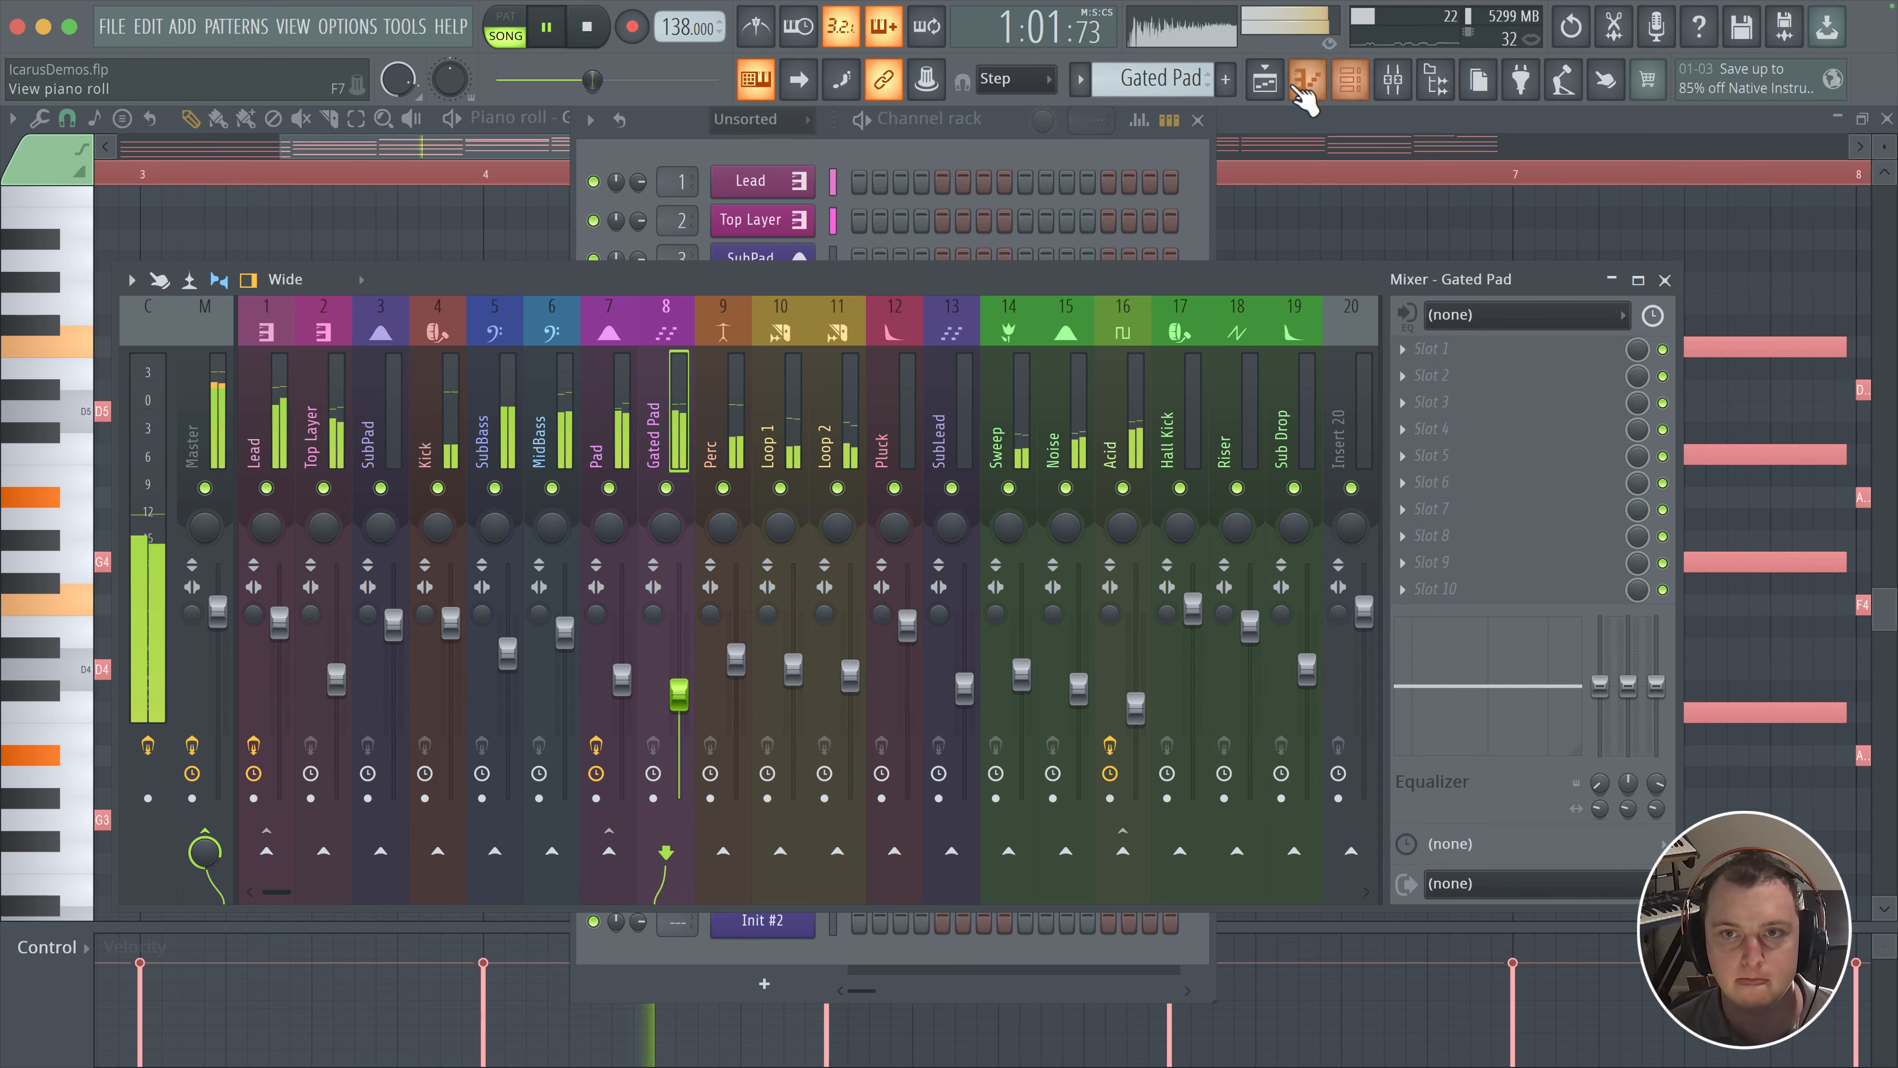
# Step: Move the Gated Pad clip in the playlist to bar 1 and play the song from the start
pyautogui.click(1267, 83)
pyautogui.press('space')
pyautogui.moveTo(1222, 403); pyautogui.dragTo(1697, 176)
pyautogui.scroll(-5, 847, 394)
pyautogui.moveTo(847, 395); pyautogui.dragTo(1166, 500)
pyautogui.scroll(3, 500, 386)
pyautogui.moveTo(500, 386); pyautogui.dragTo(558, 377)
pyautogui.click(365, 178)
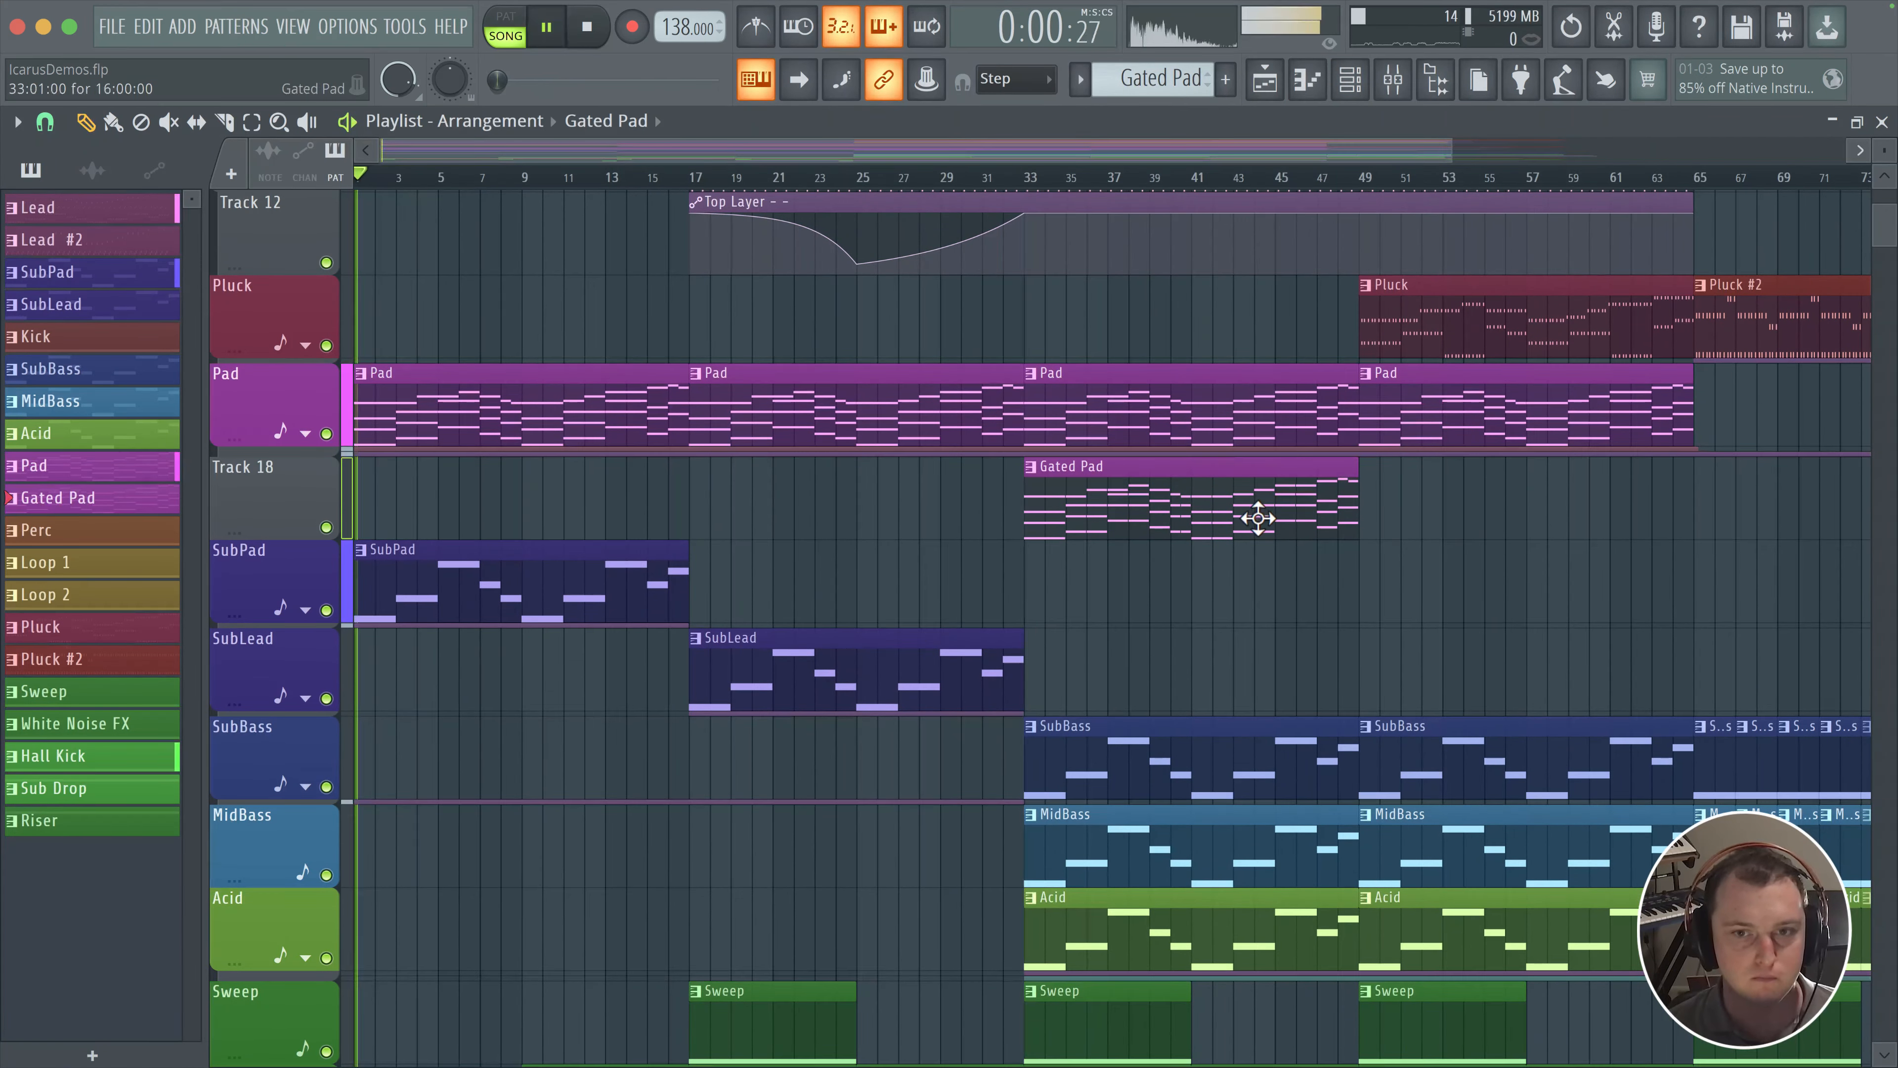
pyautogui.moveTo(1254, 517); pyautogui.dragTo(583, 518)
pyautogui.press('space')
# Step: Reopen the Gated Pad's synth, lower filter 1's cutoff to darken the pad and set the equalizer's low cut to 93 Hz
pyautogui.click(1389, 84)
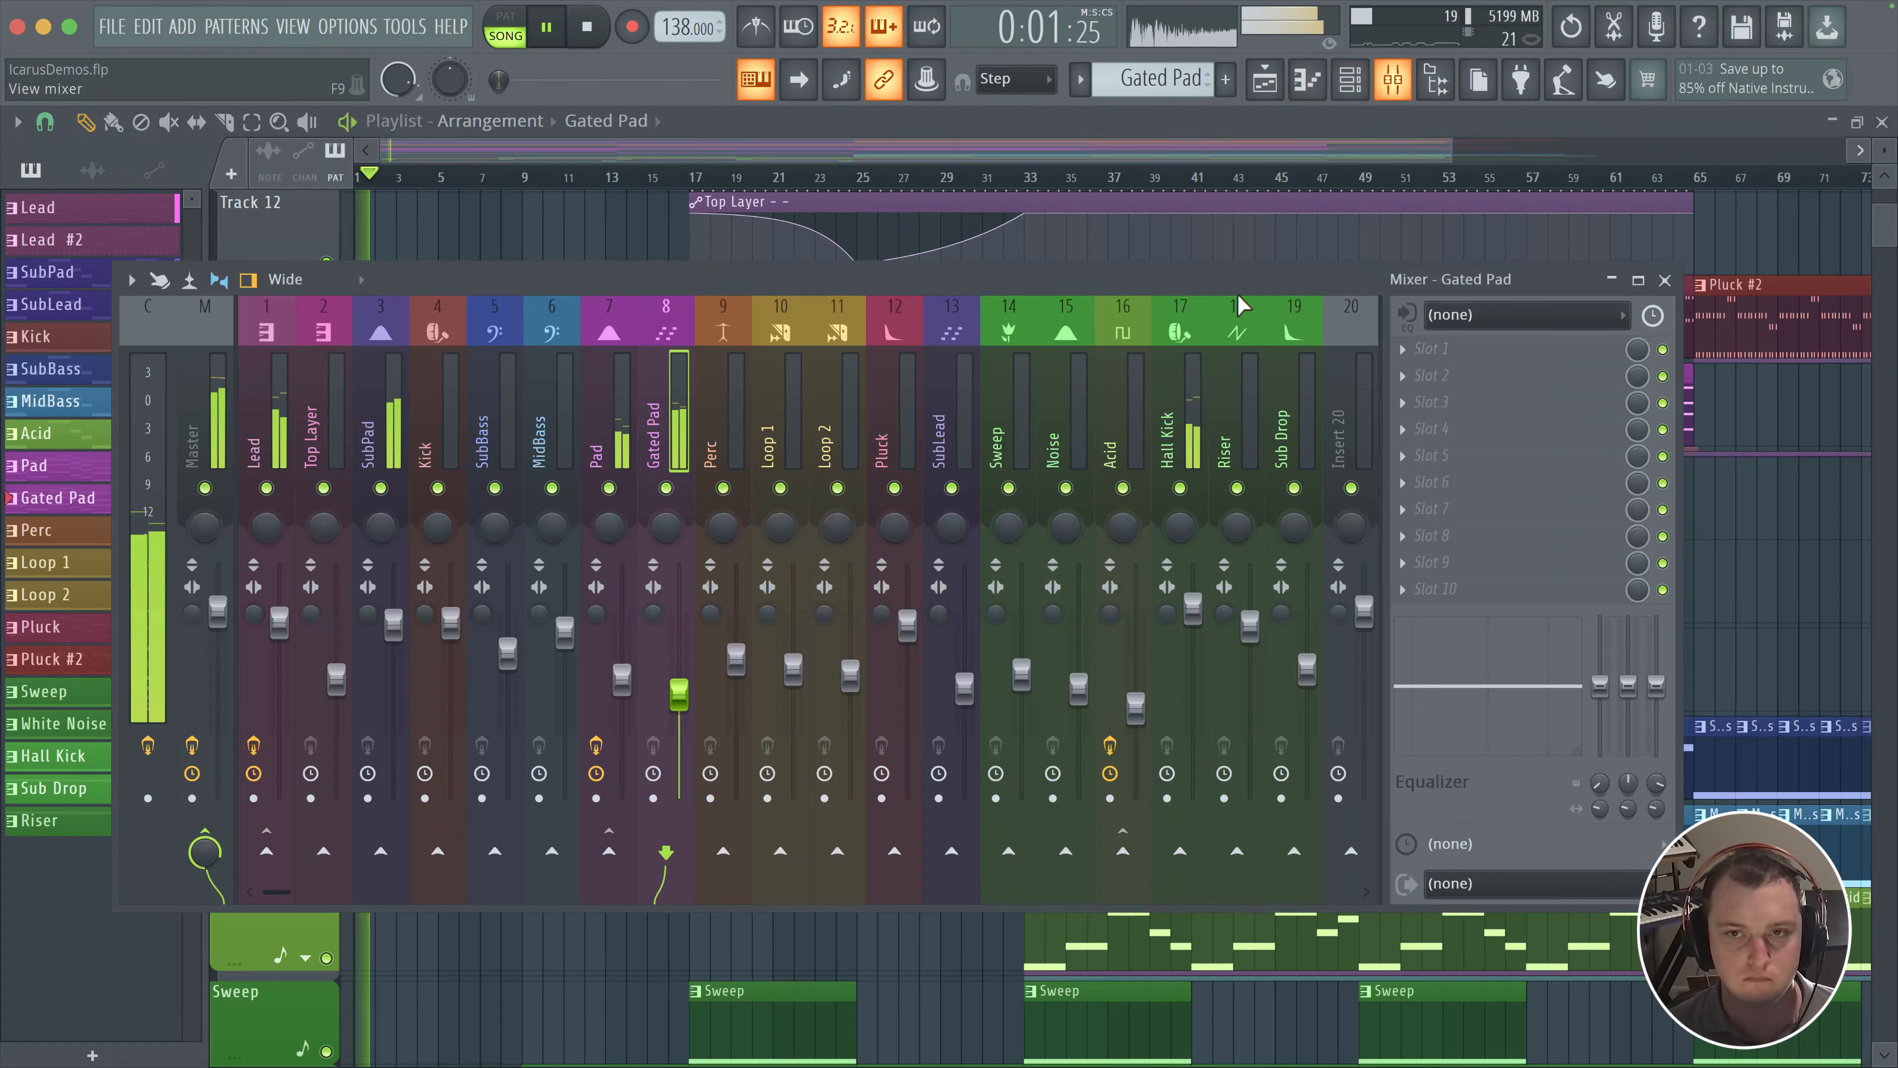
pyautogui.click(1349, 76)
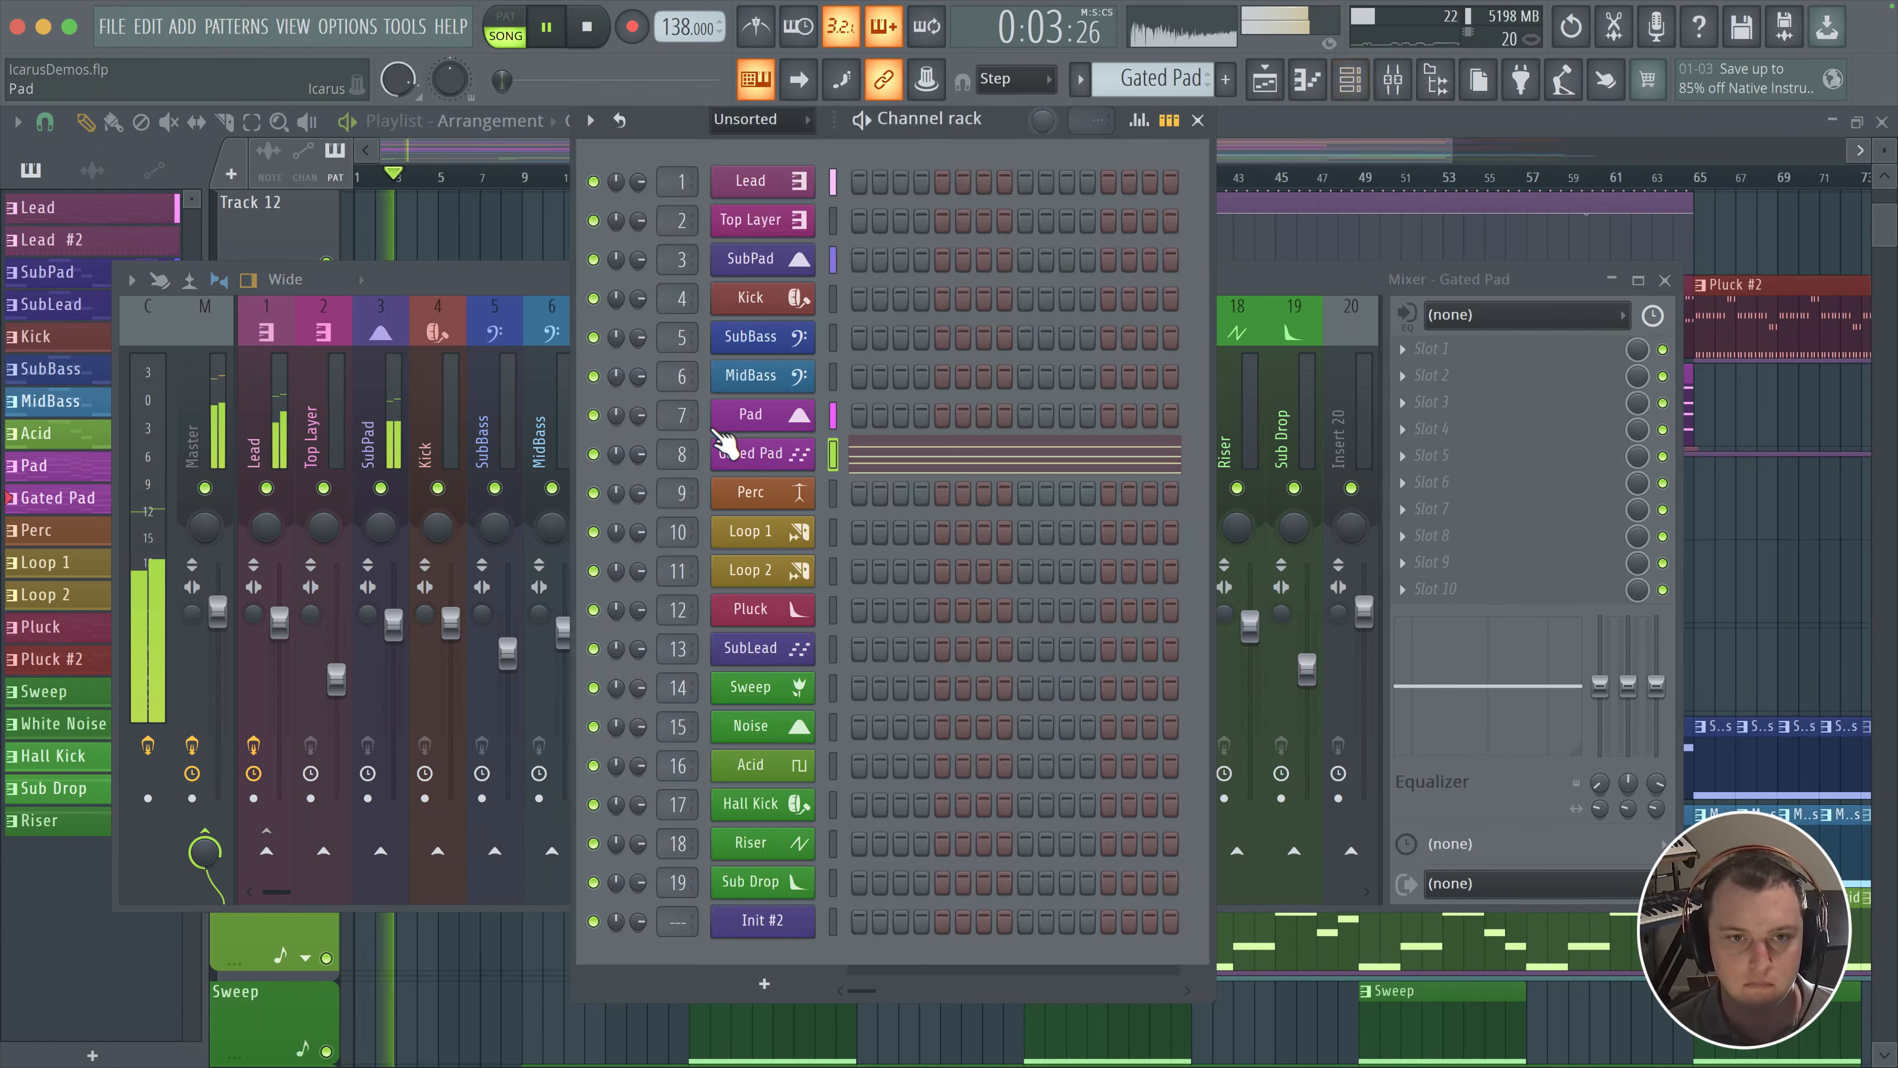
pyautogui.click(742, 452)
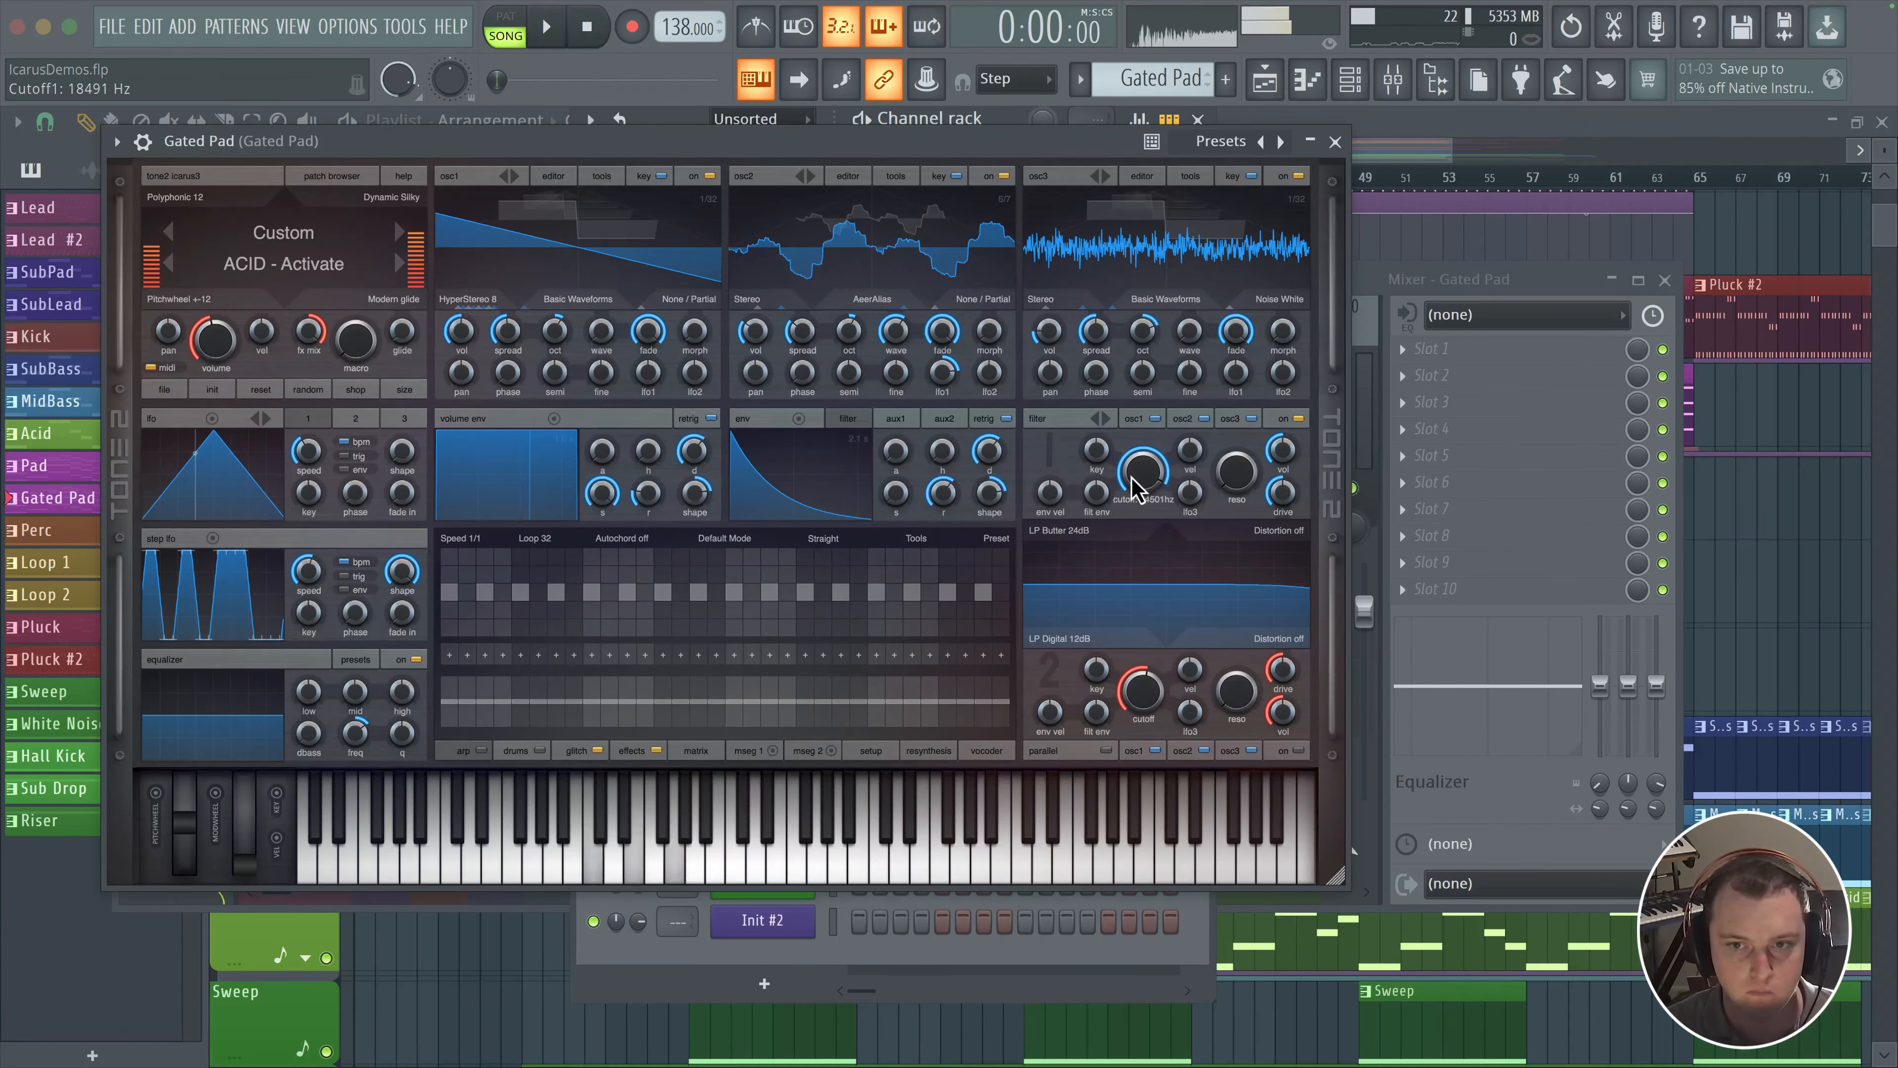
pyautogui.moveTo(1136, 482); pyautogui.dragTo(1122, 545)
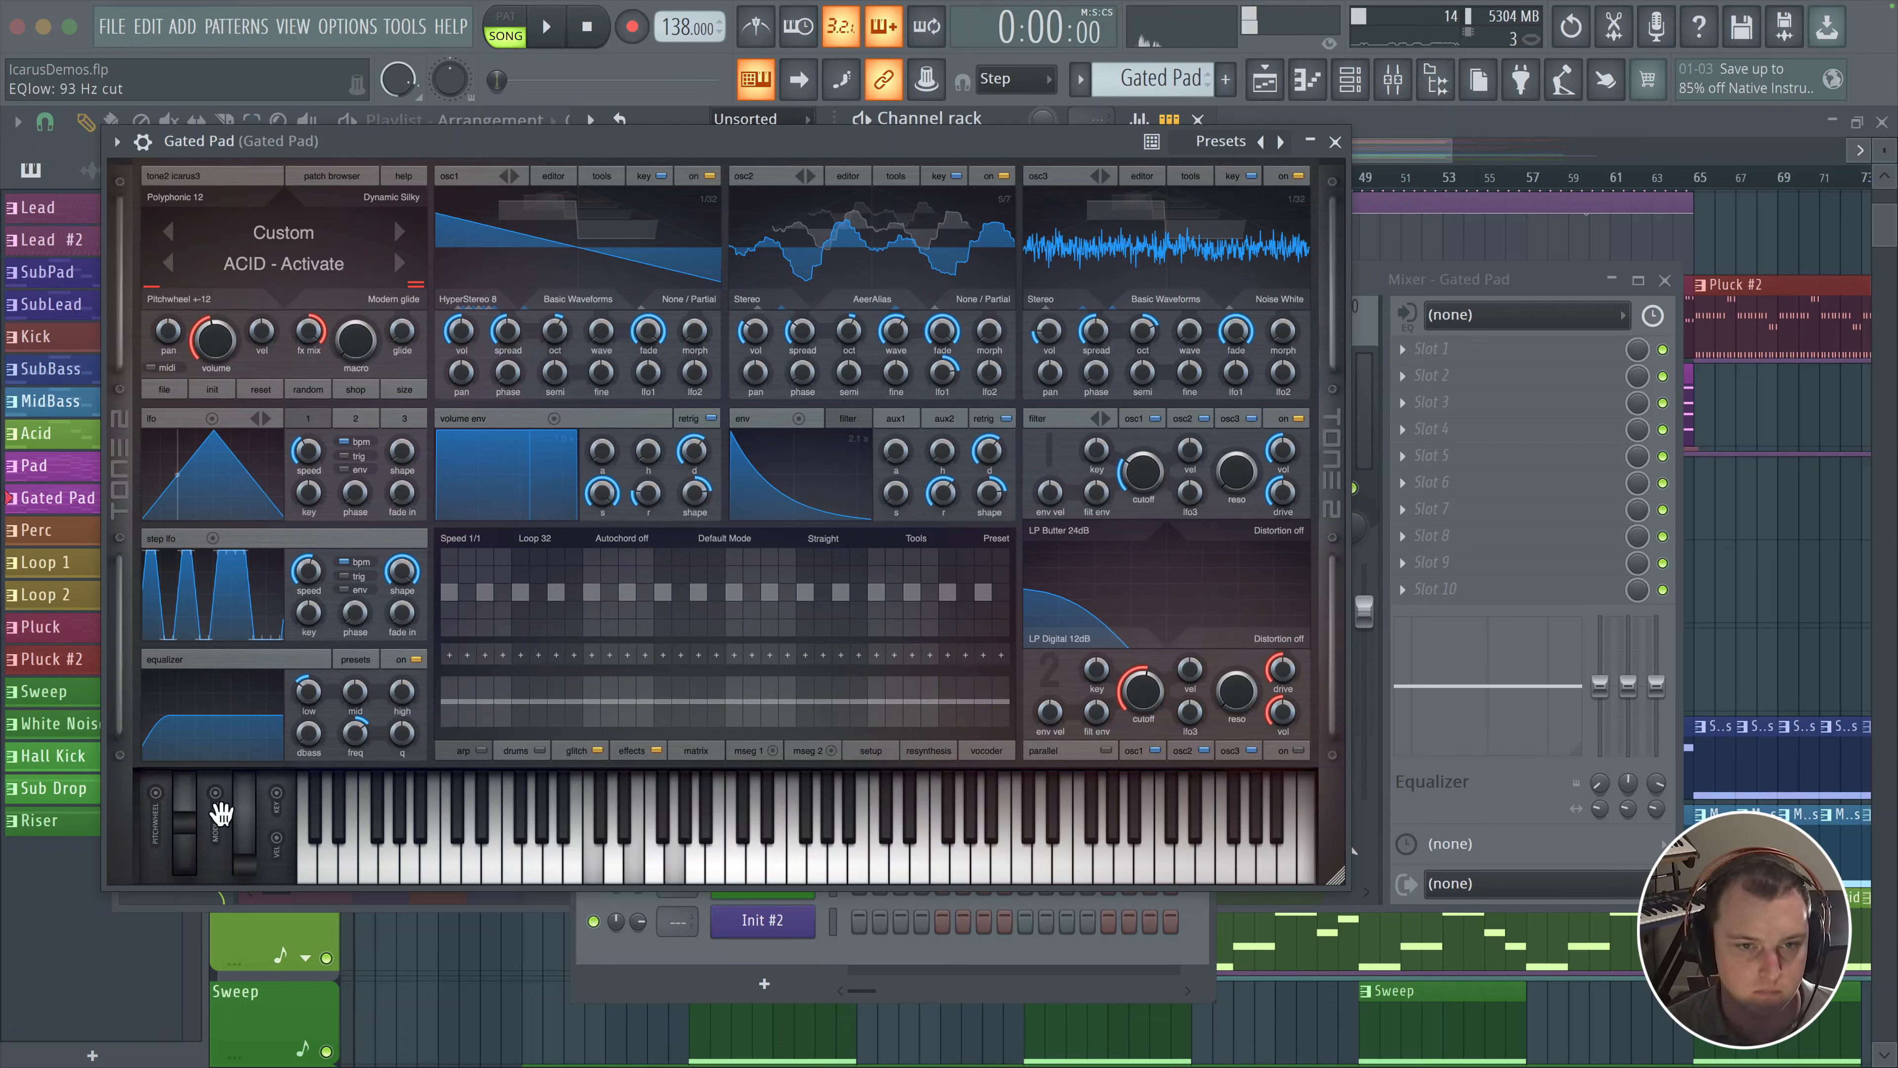
# Step: Route the mod wheel to filter 1's cutoff, raise the wheel to open the filter and set the equalizer's mid to -2 dB
pyautogui.moveTo(1142, 465); pyautogui.dragTo(1137, 470)
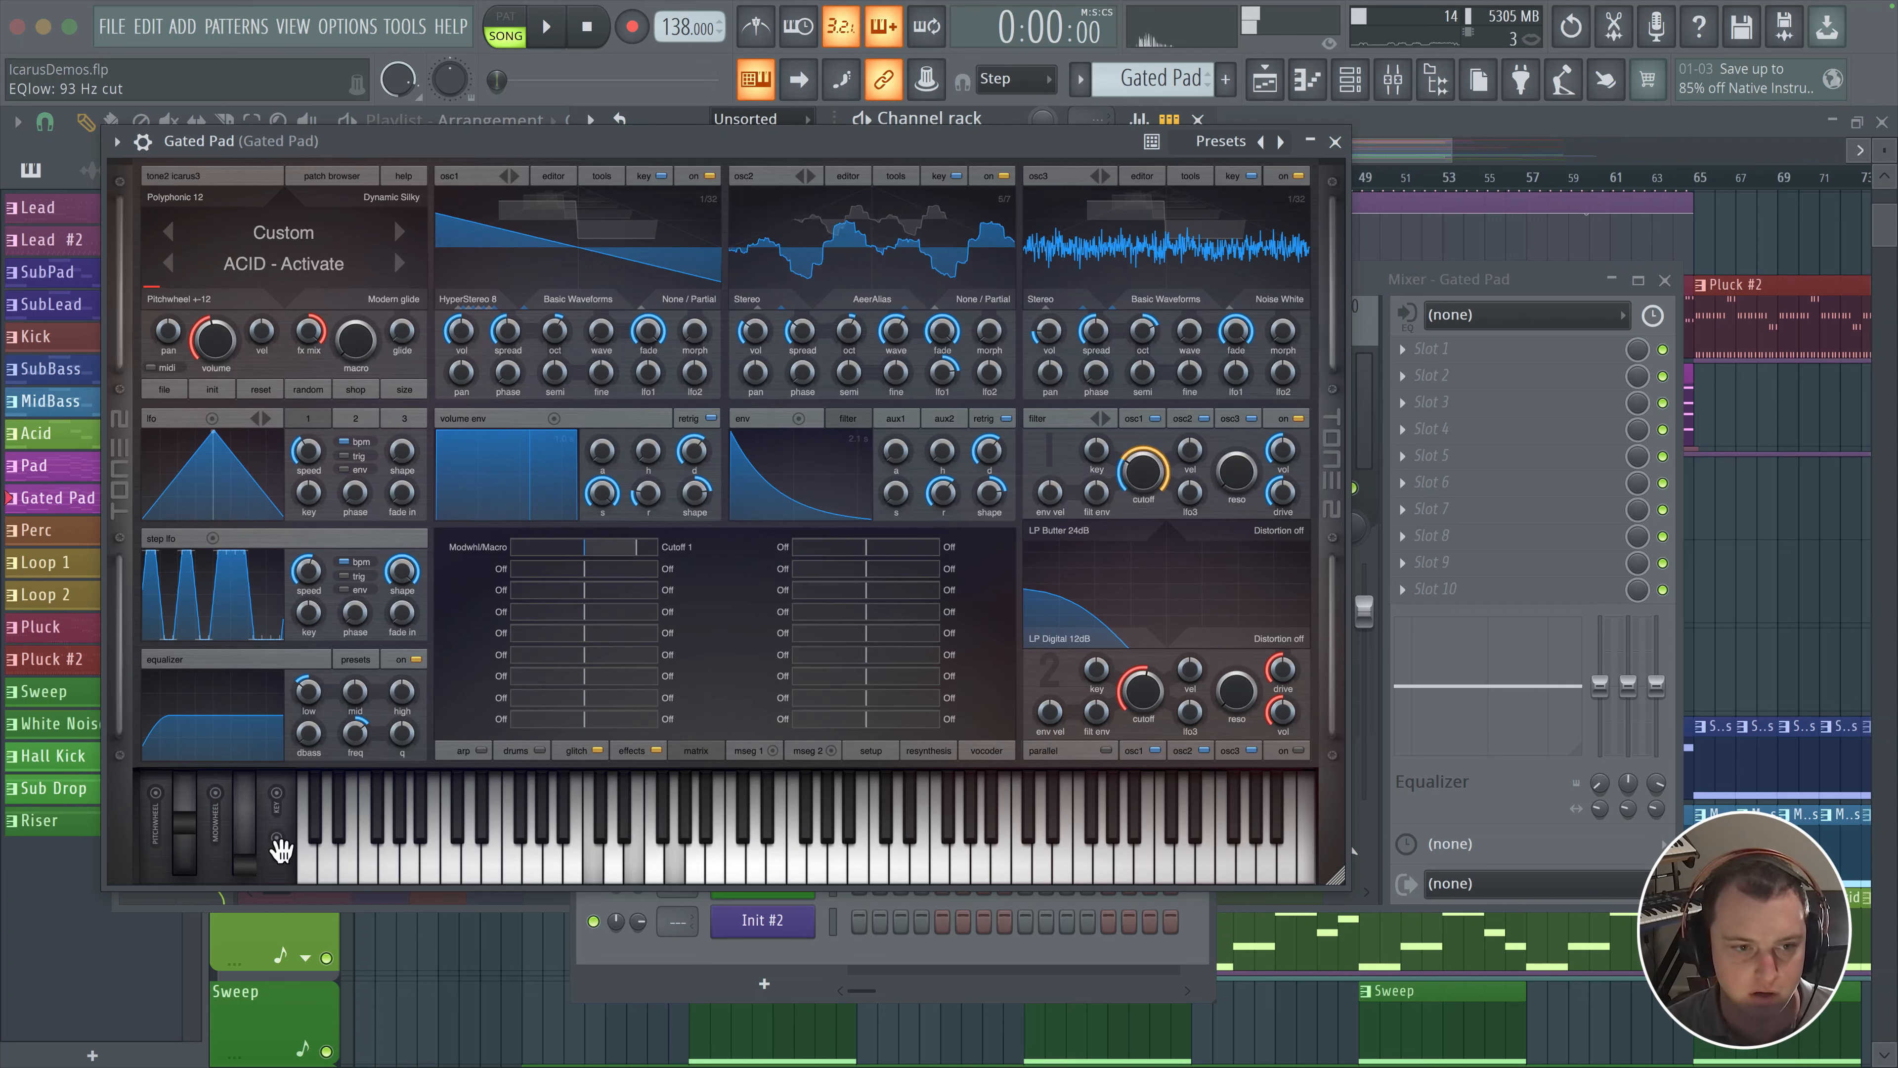
pyautogui.moveTo(241, 860); pyautogui.dragTo(238, 831)
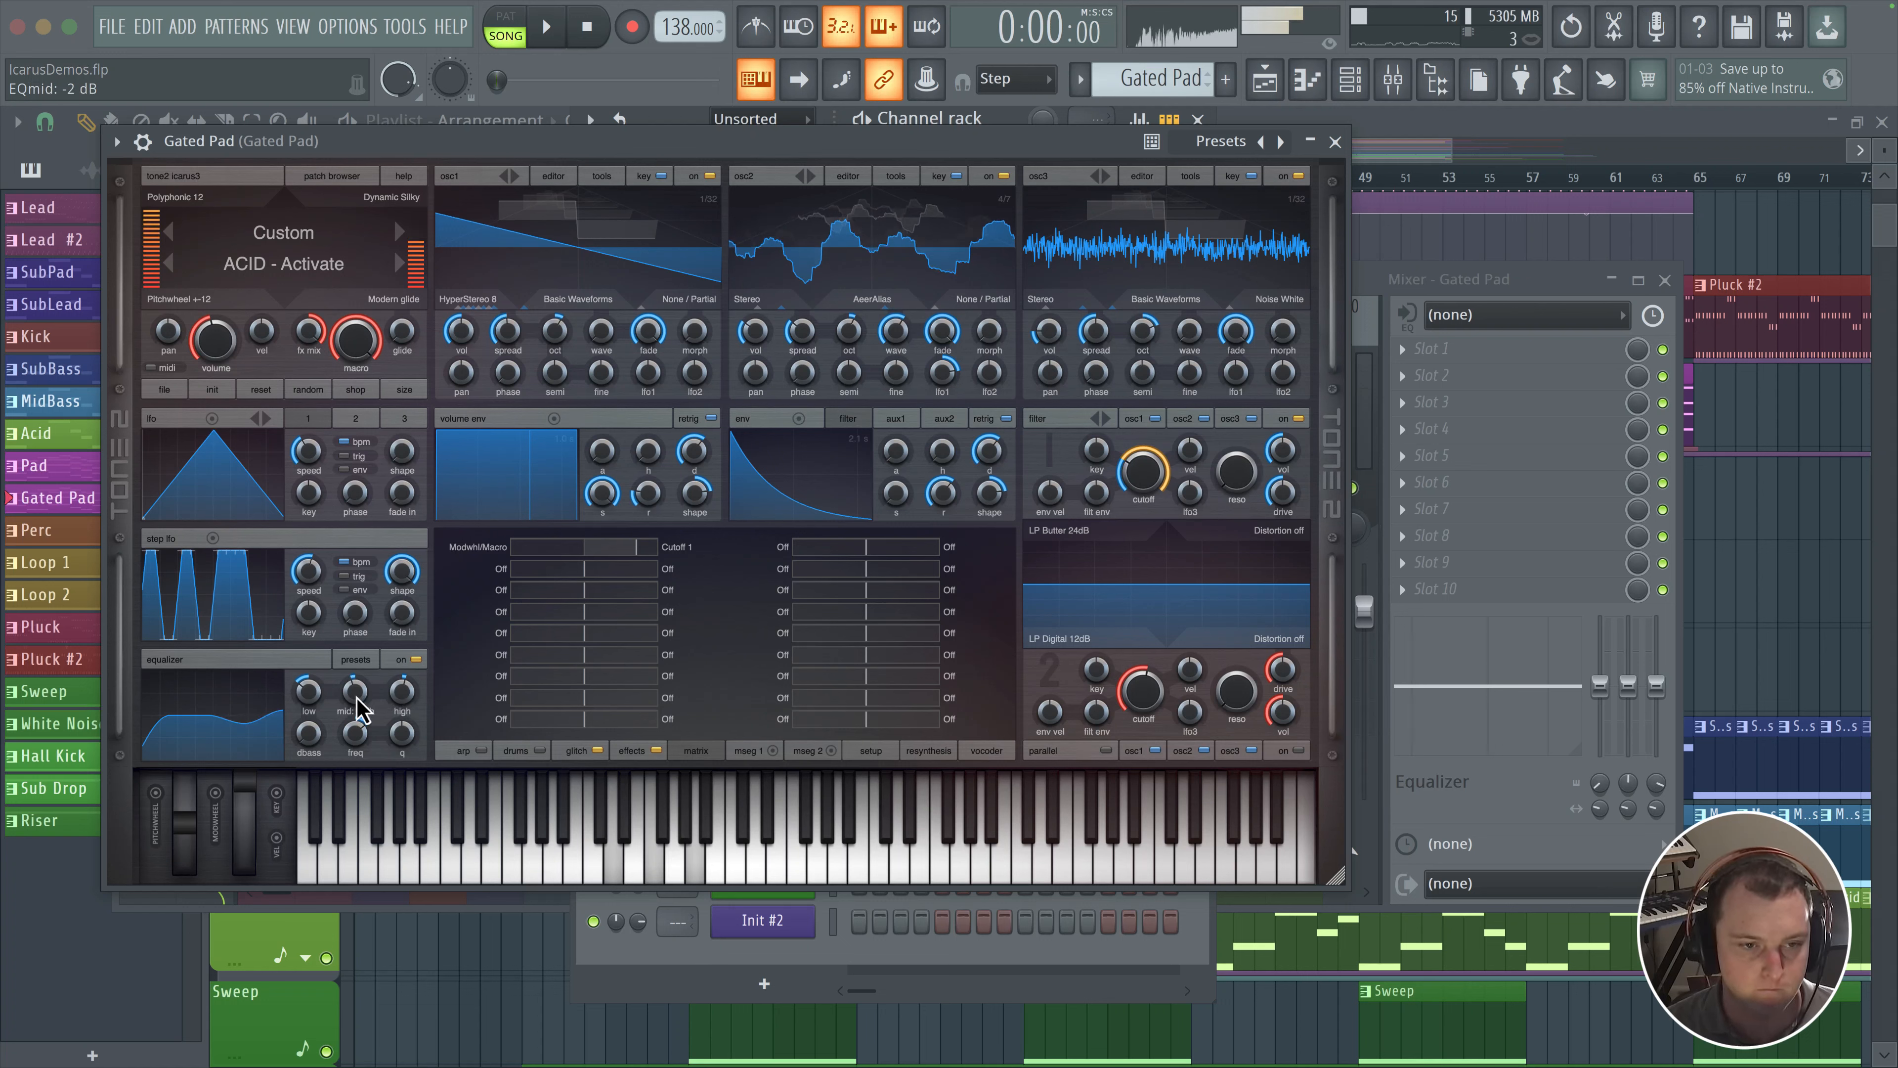
# Step: Load Krautrock Phaser into the first effect slot, set its mix to 46% and speed to 38%, and raise its depth
pyautogui.click(633, 751)
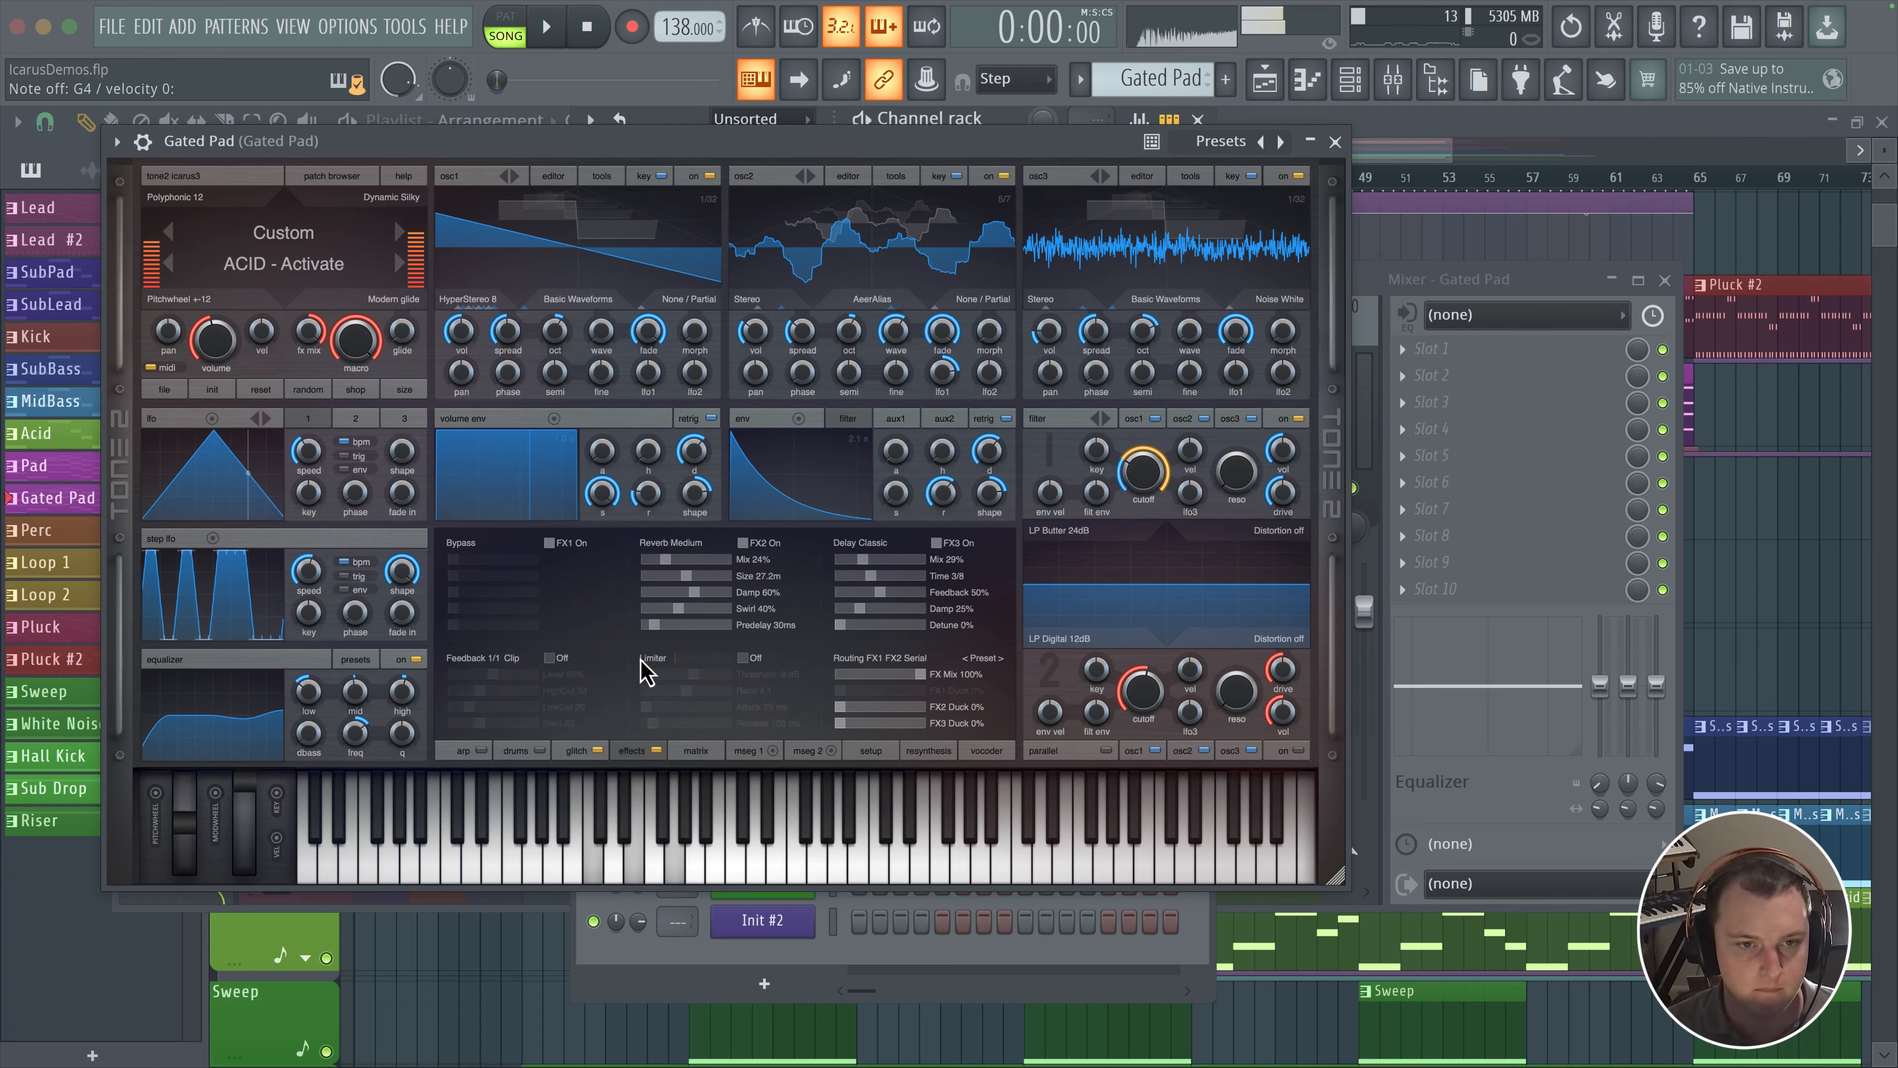
pyautogui.click(492, 542)
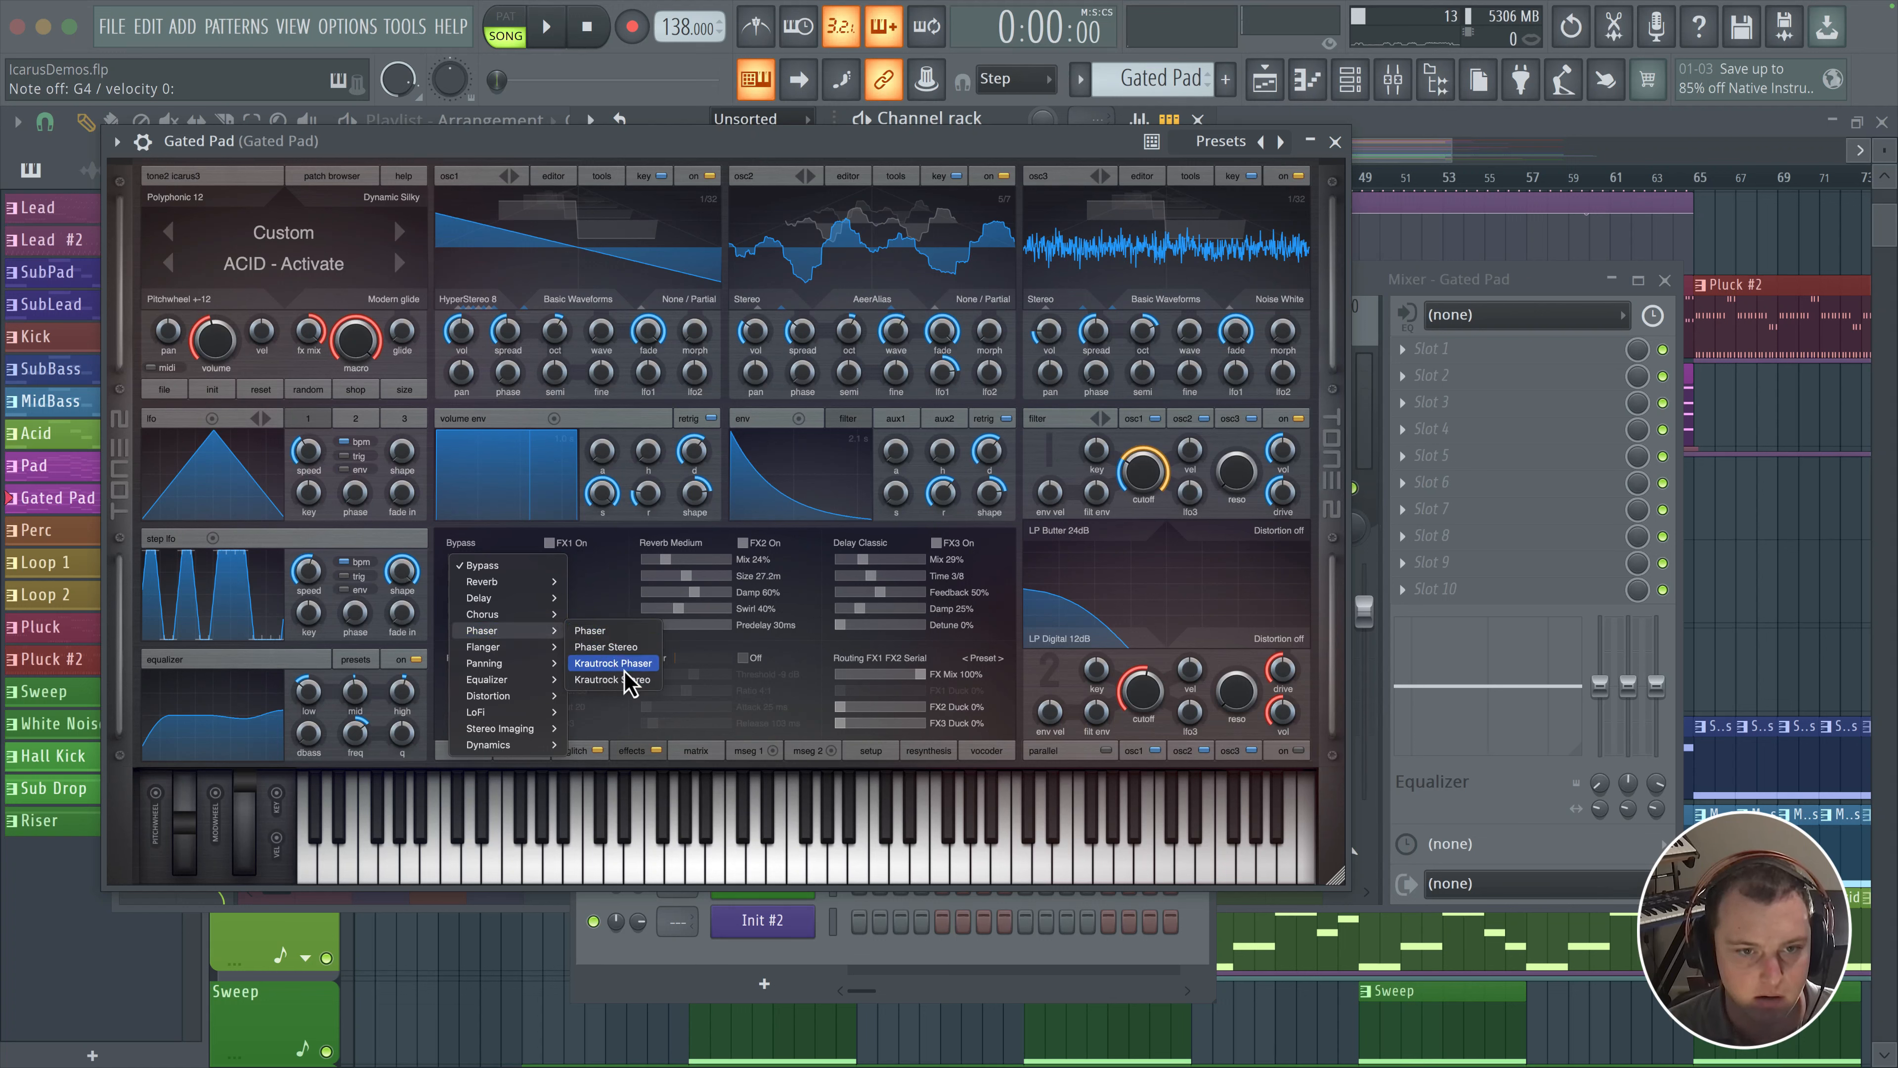
pyautogui.click(612, 663)
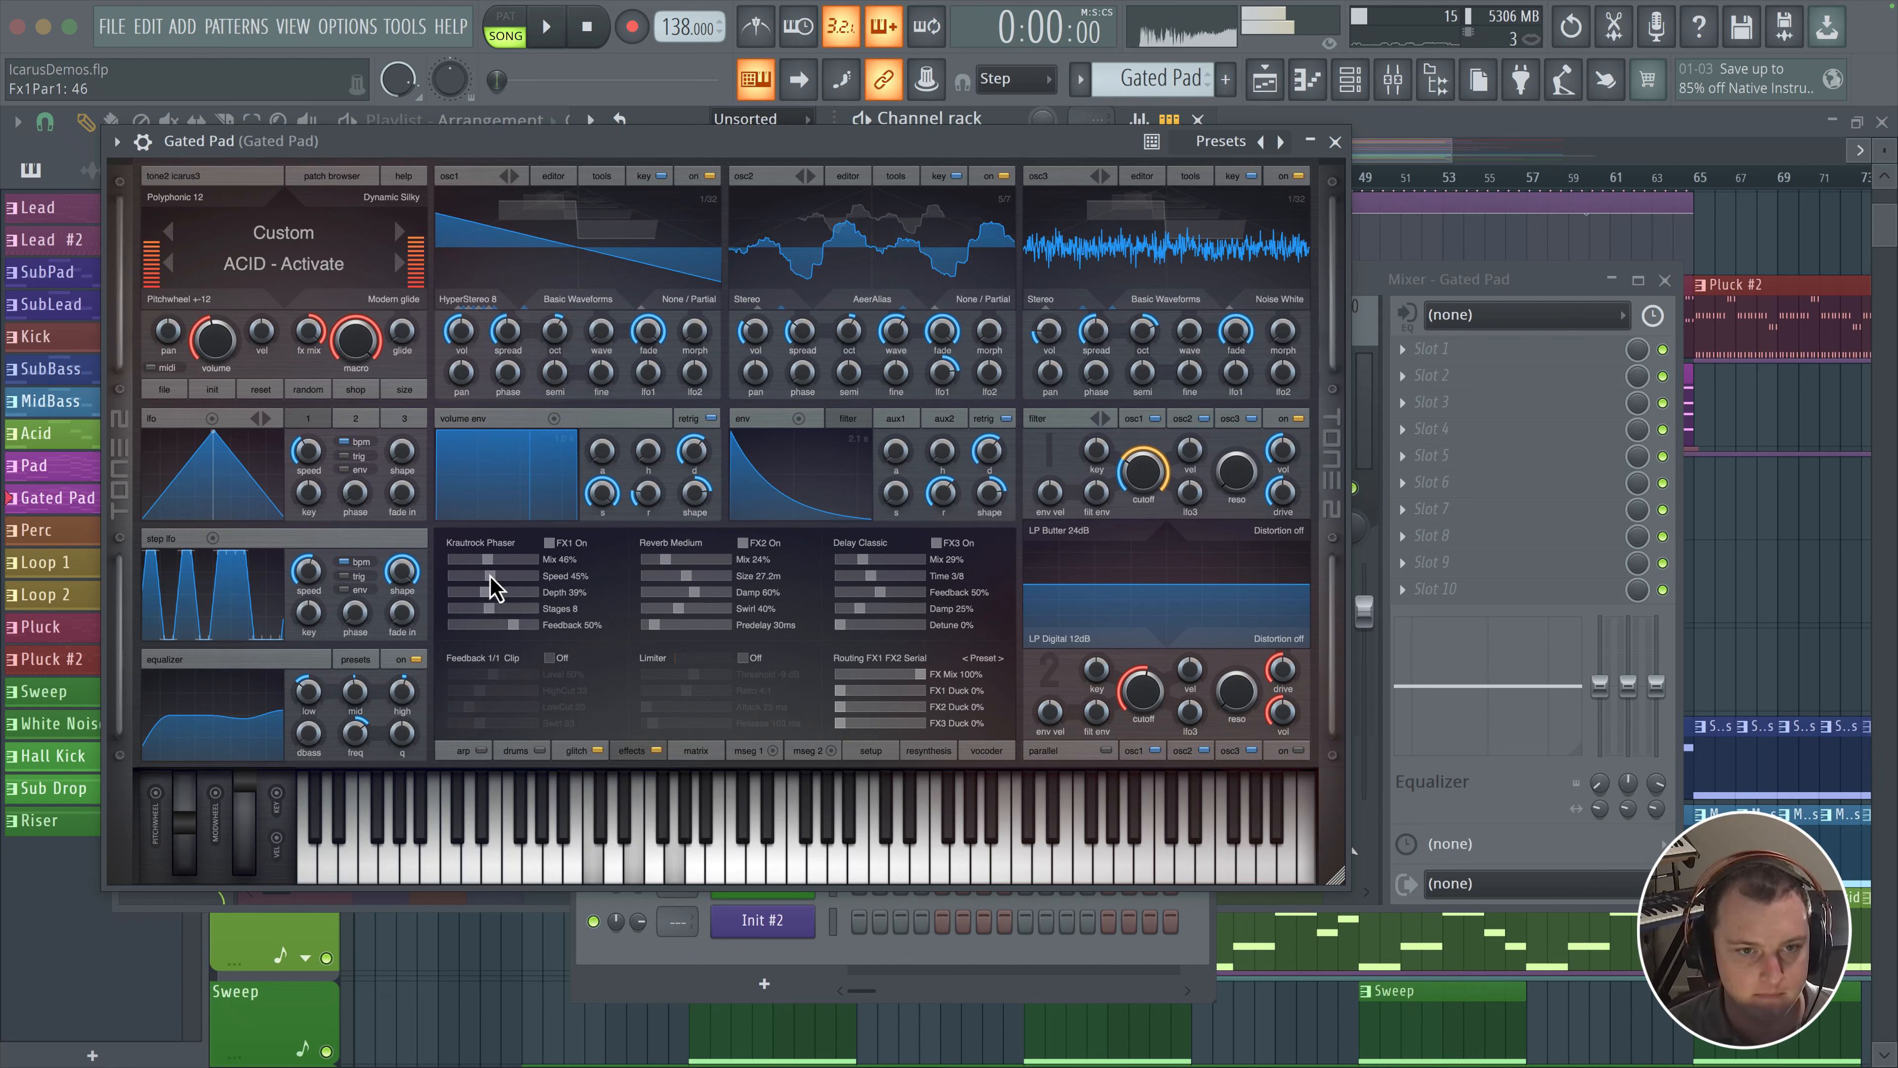
pyautogui.moveTo(483, 576); pyautogui.dragTo(490, 593)
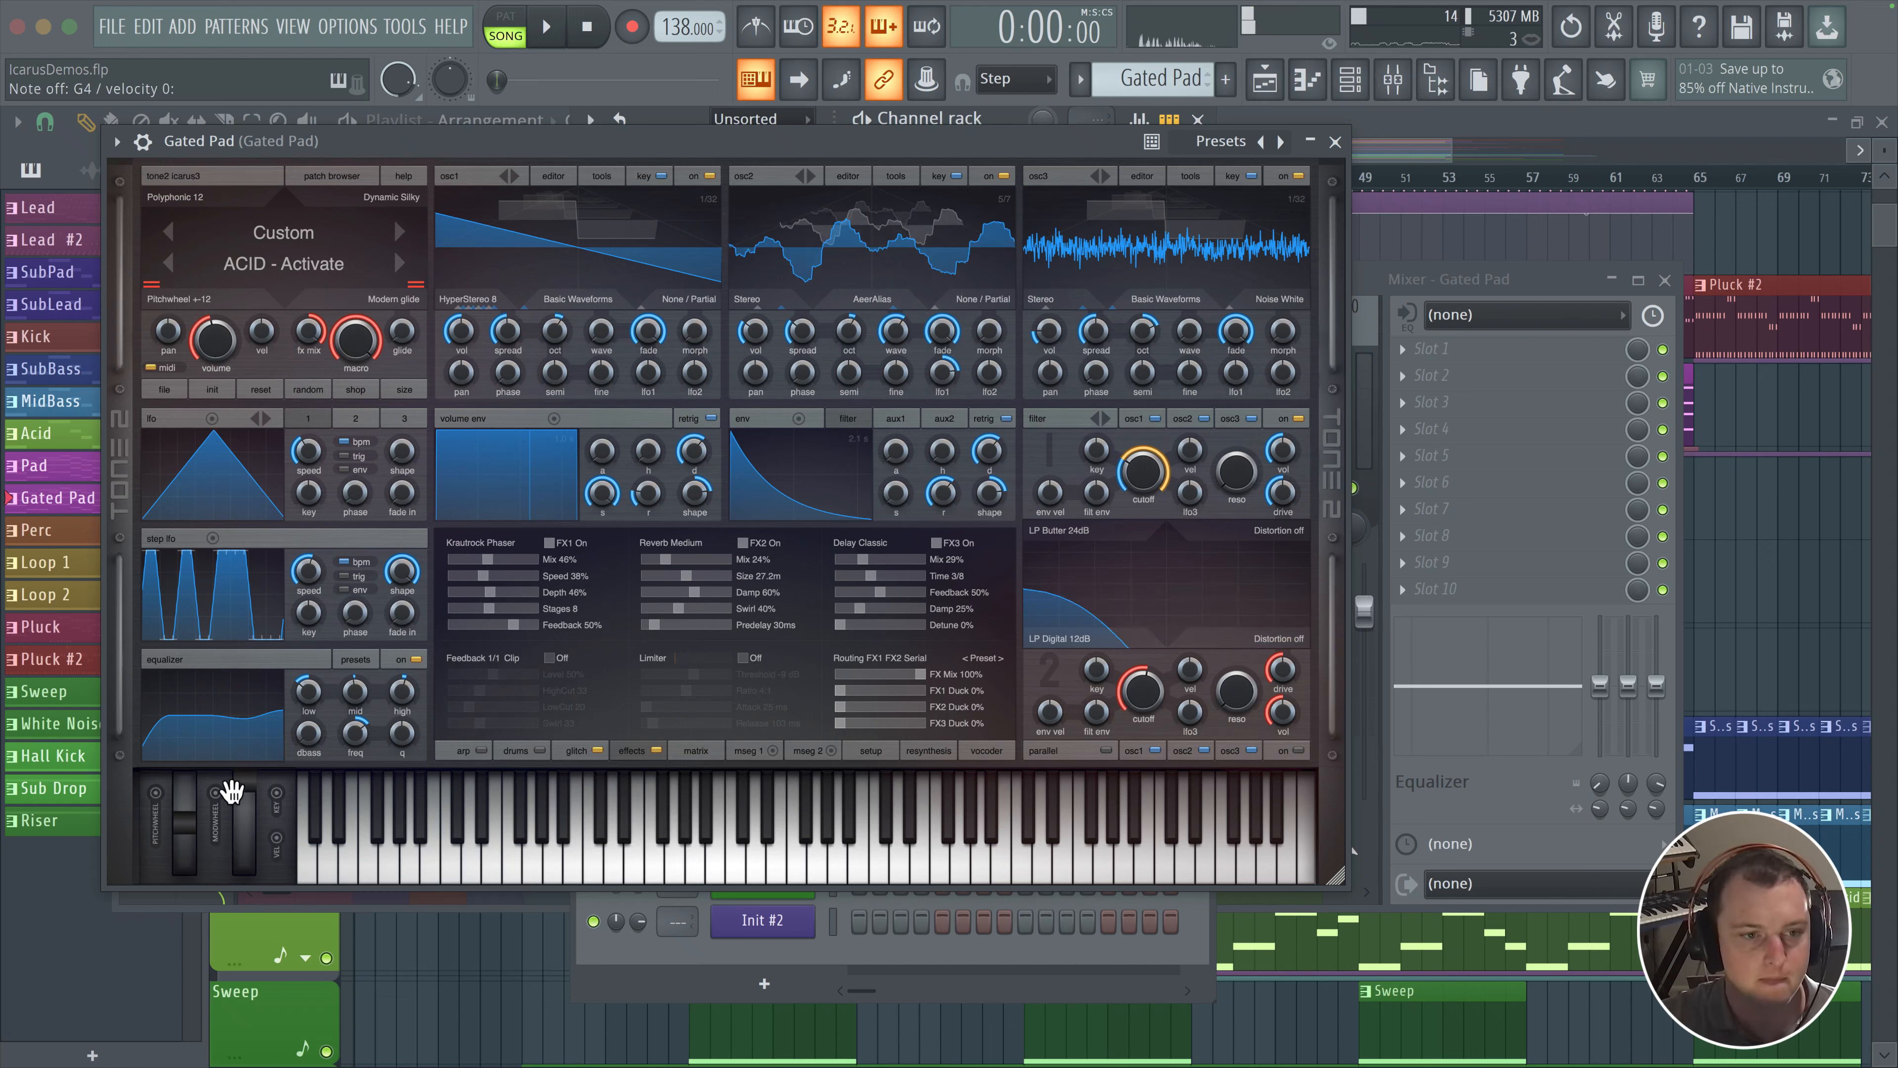
# Step: Create an automation clip for the Gated Pad's last tweaked parameter, the mod wheel, and find its new track in the playlist
pyautogui.click(404, 27)
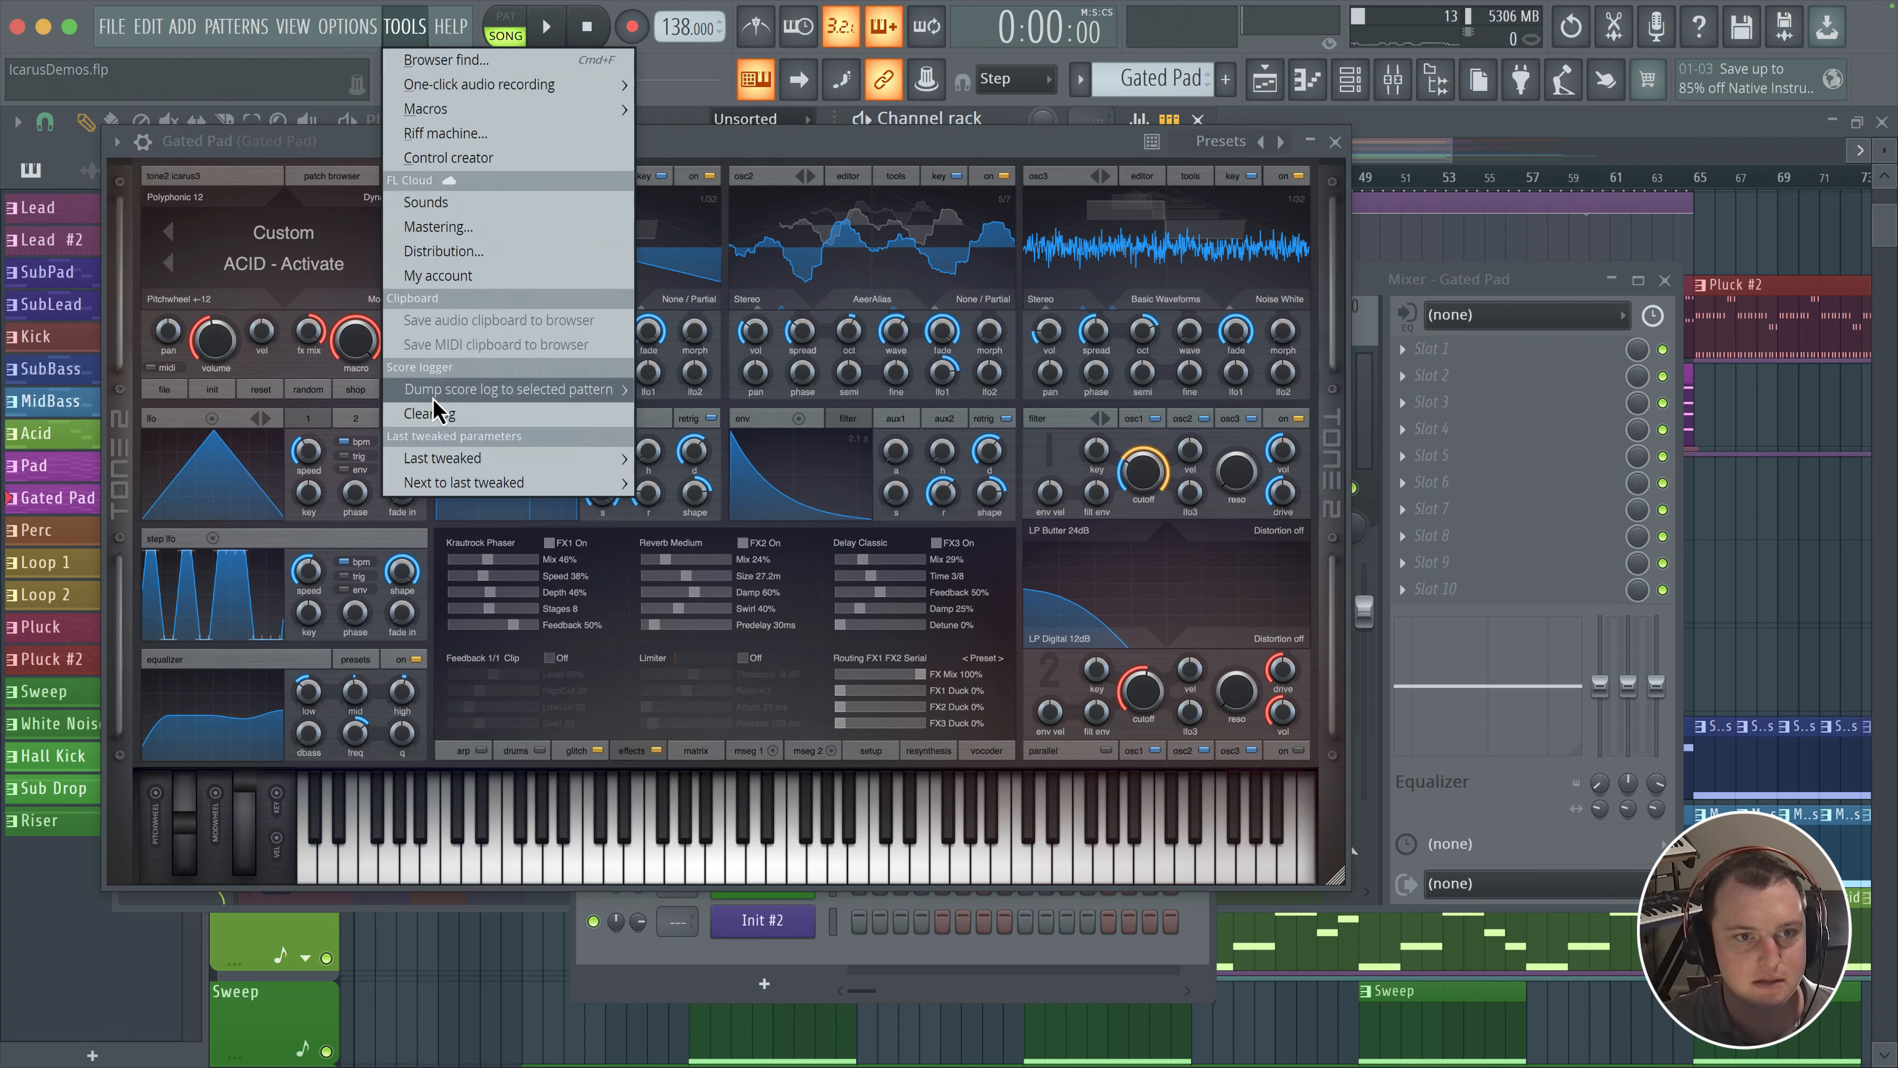
pyautogui.moveTo(449, 458)
pyautogui.click(719, 630)
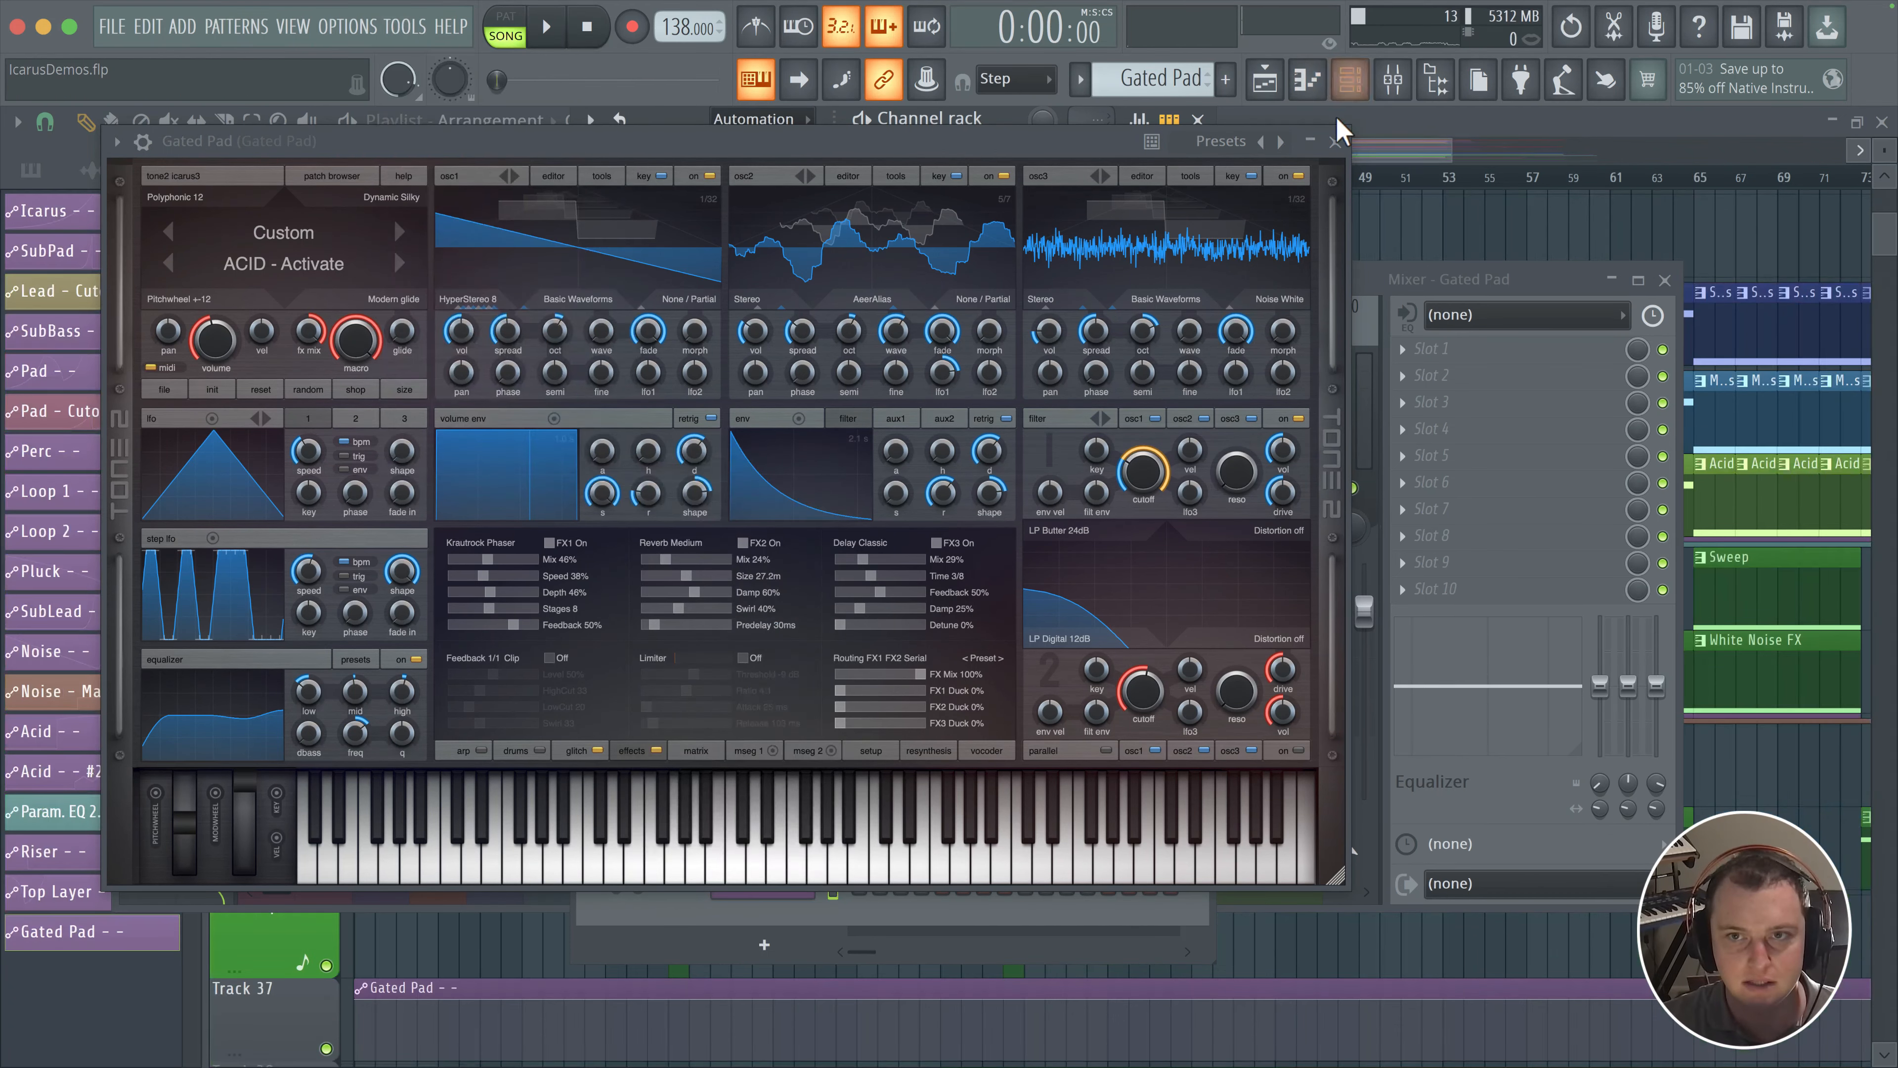
pyautogui.click(278, 1014)
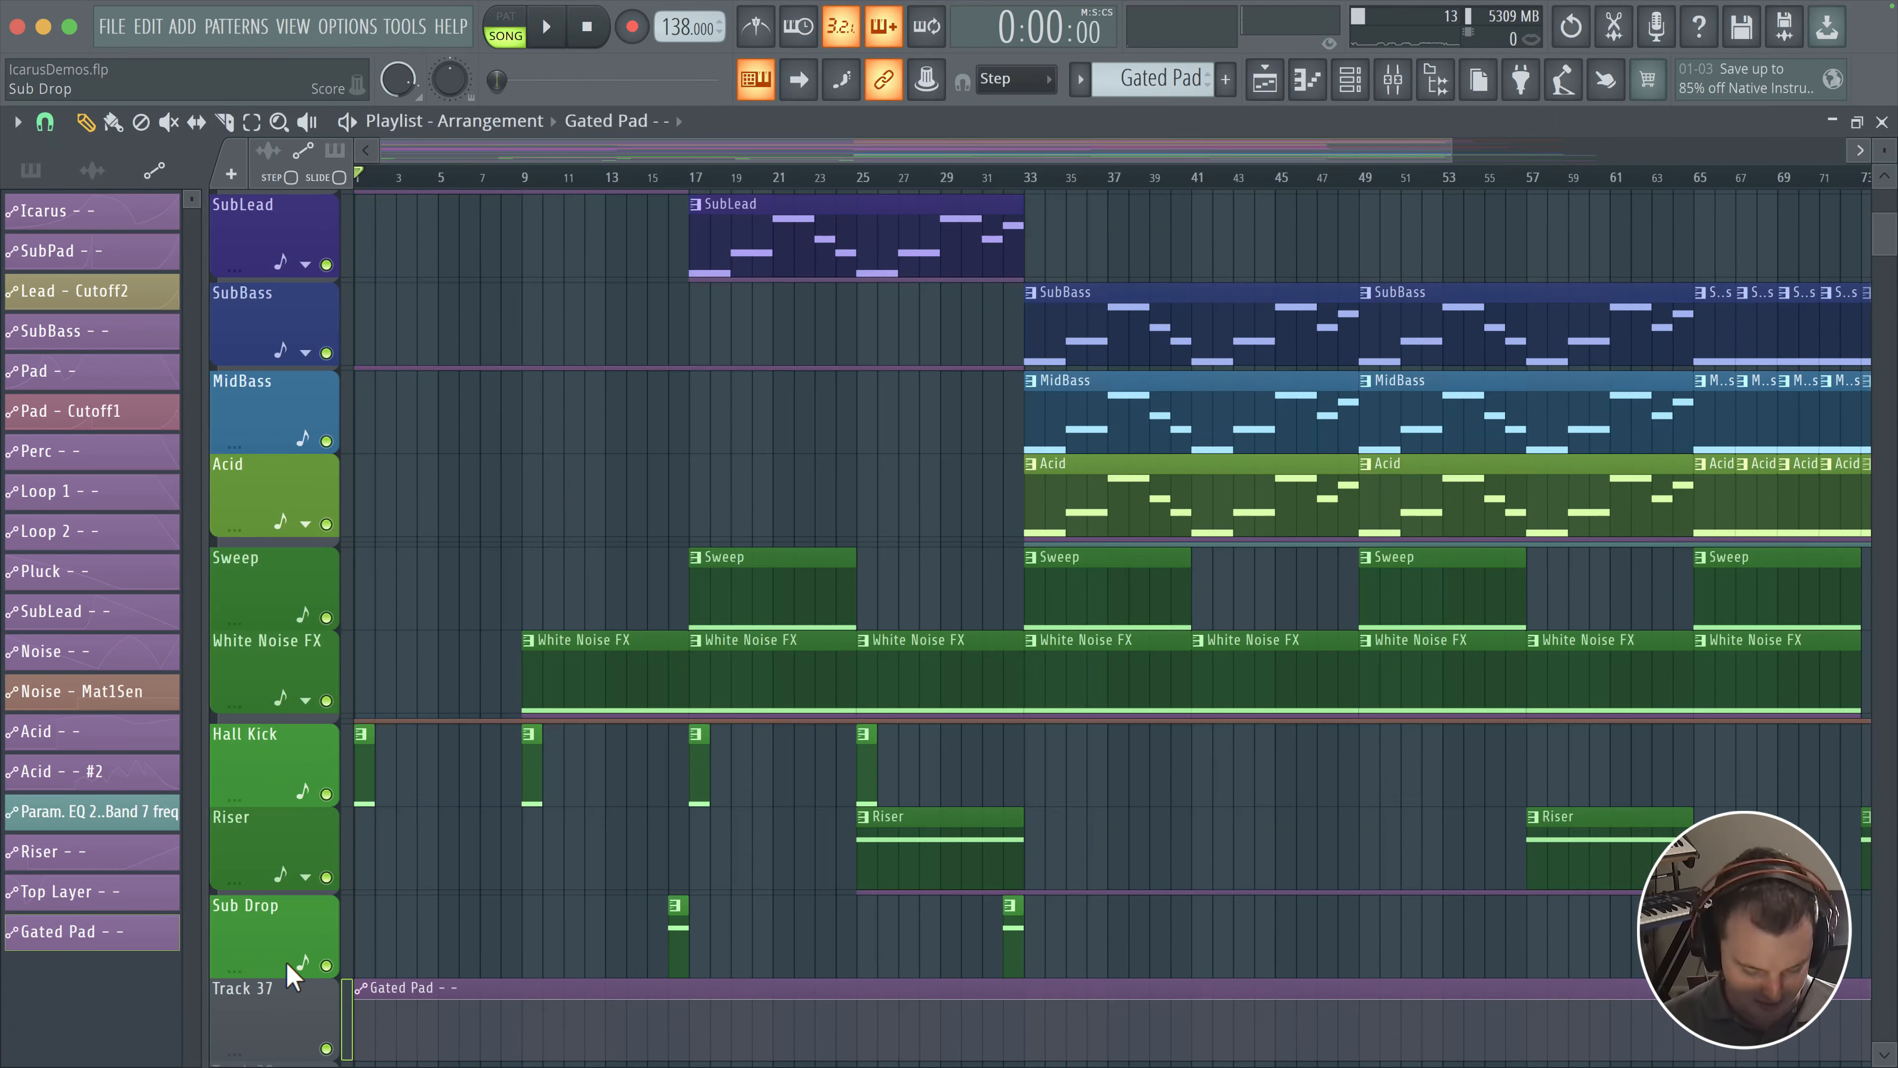
# Step: Move the automation track beneath the Gated Pad track and curve its envelope upward from low at bar 1 to full at bar 17
pyautogui.moveTo(289, 966); pyautogui.dragTo(299, 677)
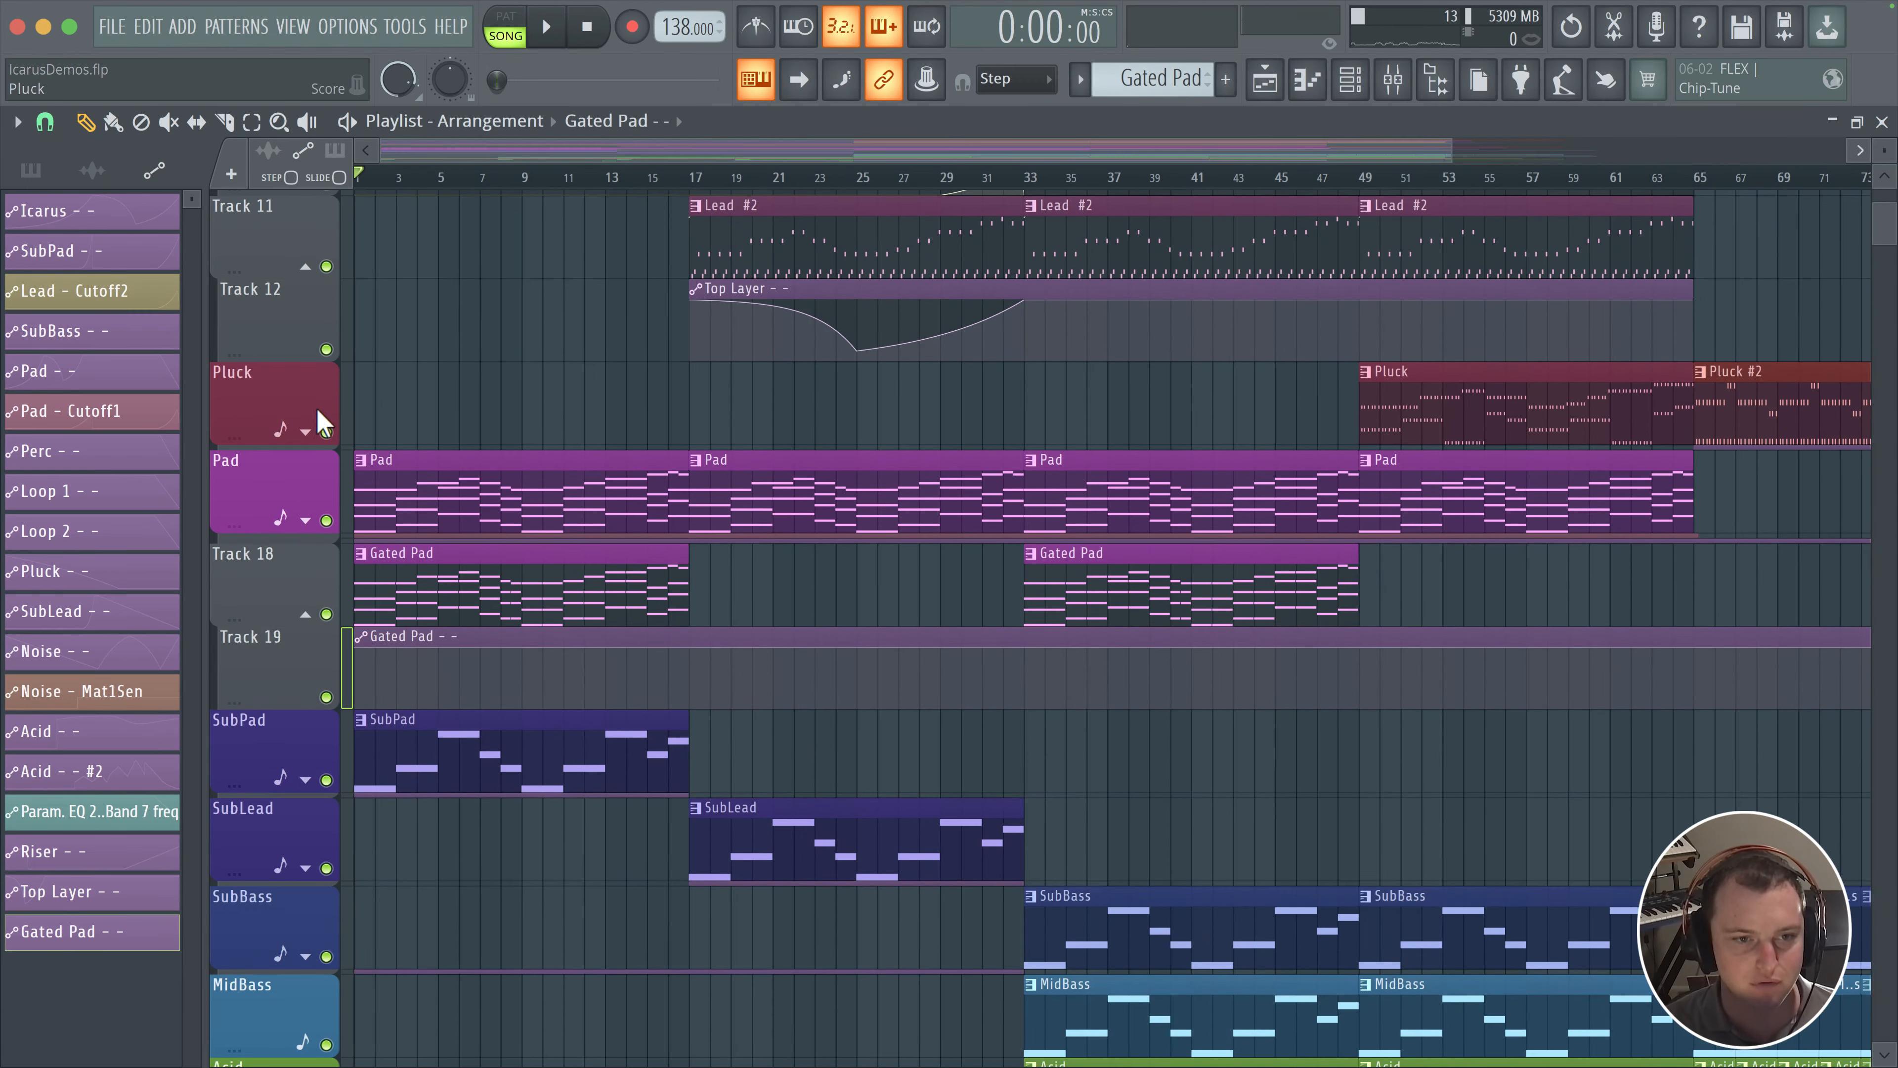
pyautogui.rightClick(359, 682)
pyautogui.press('space')
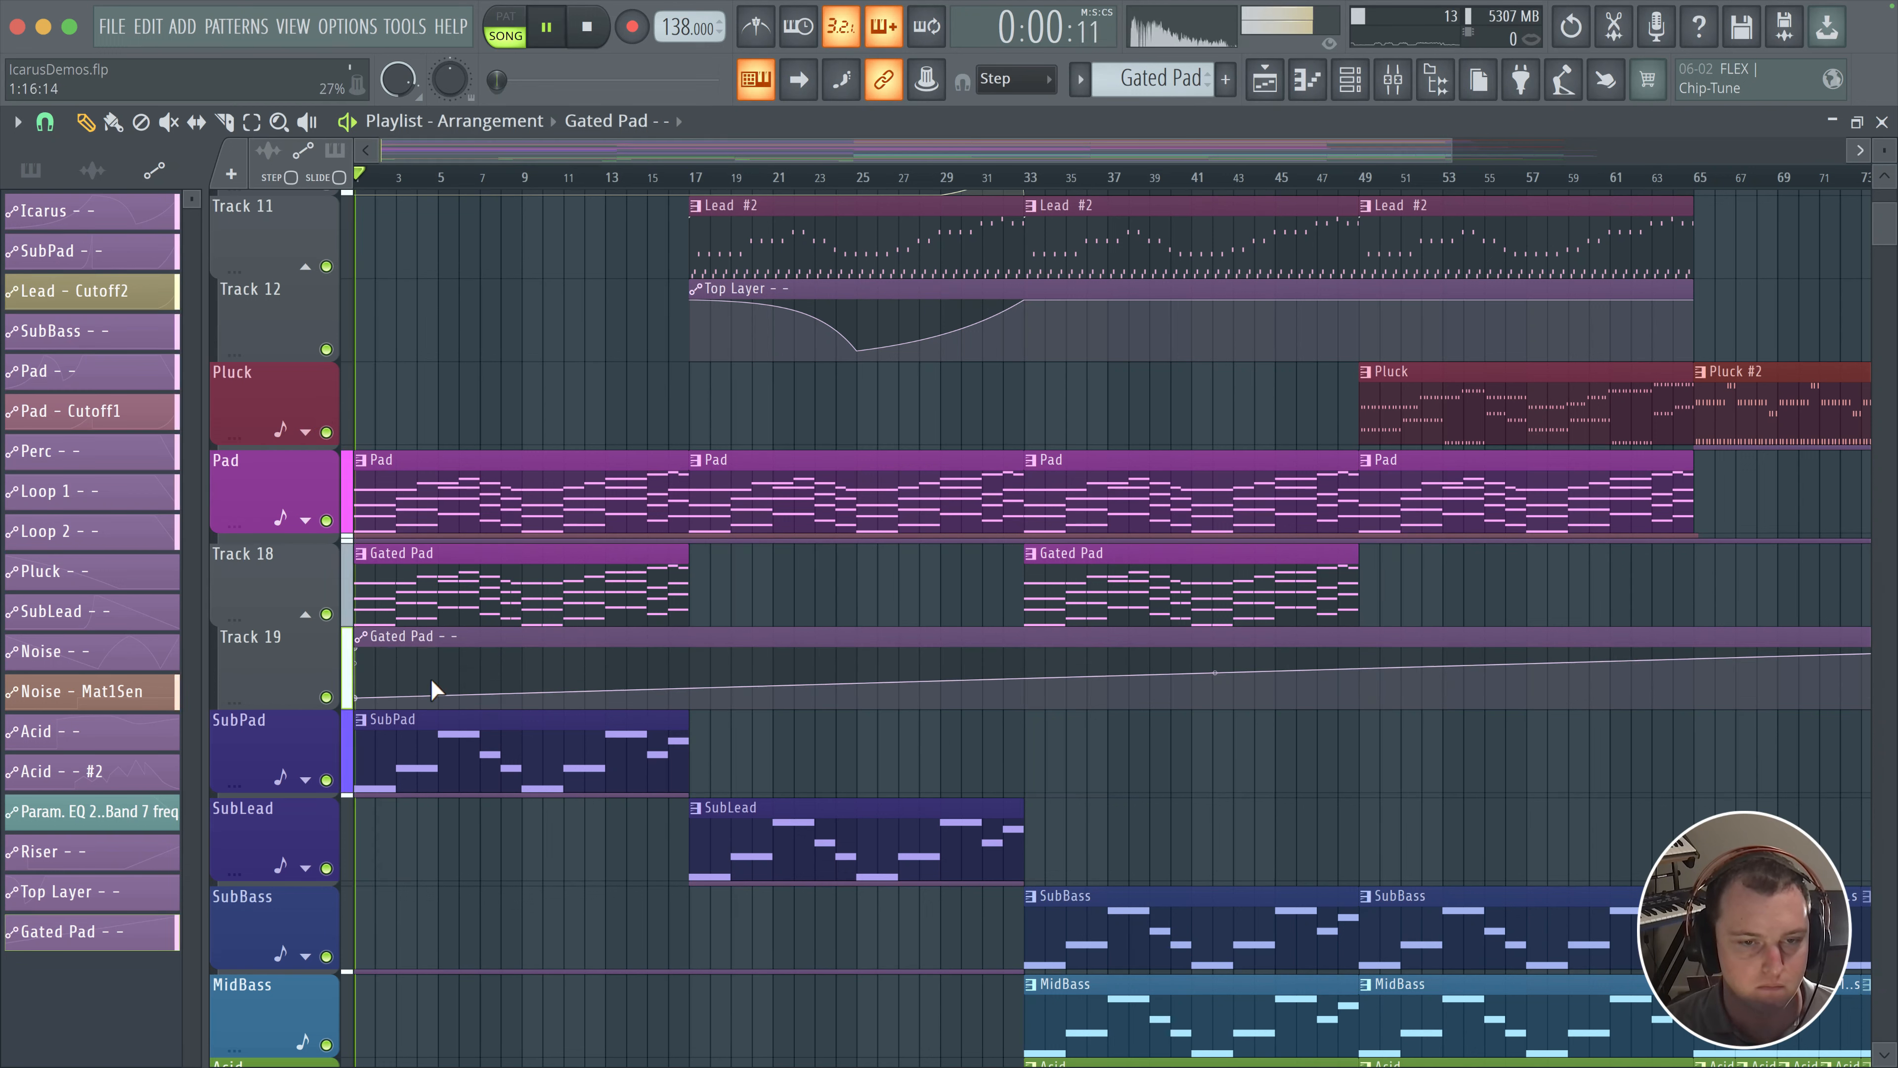
pyautogui.rightClick(691, 648)
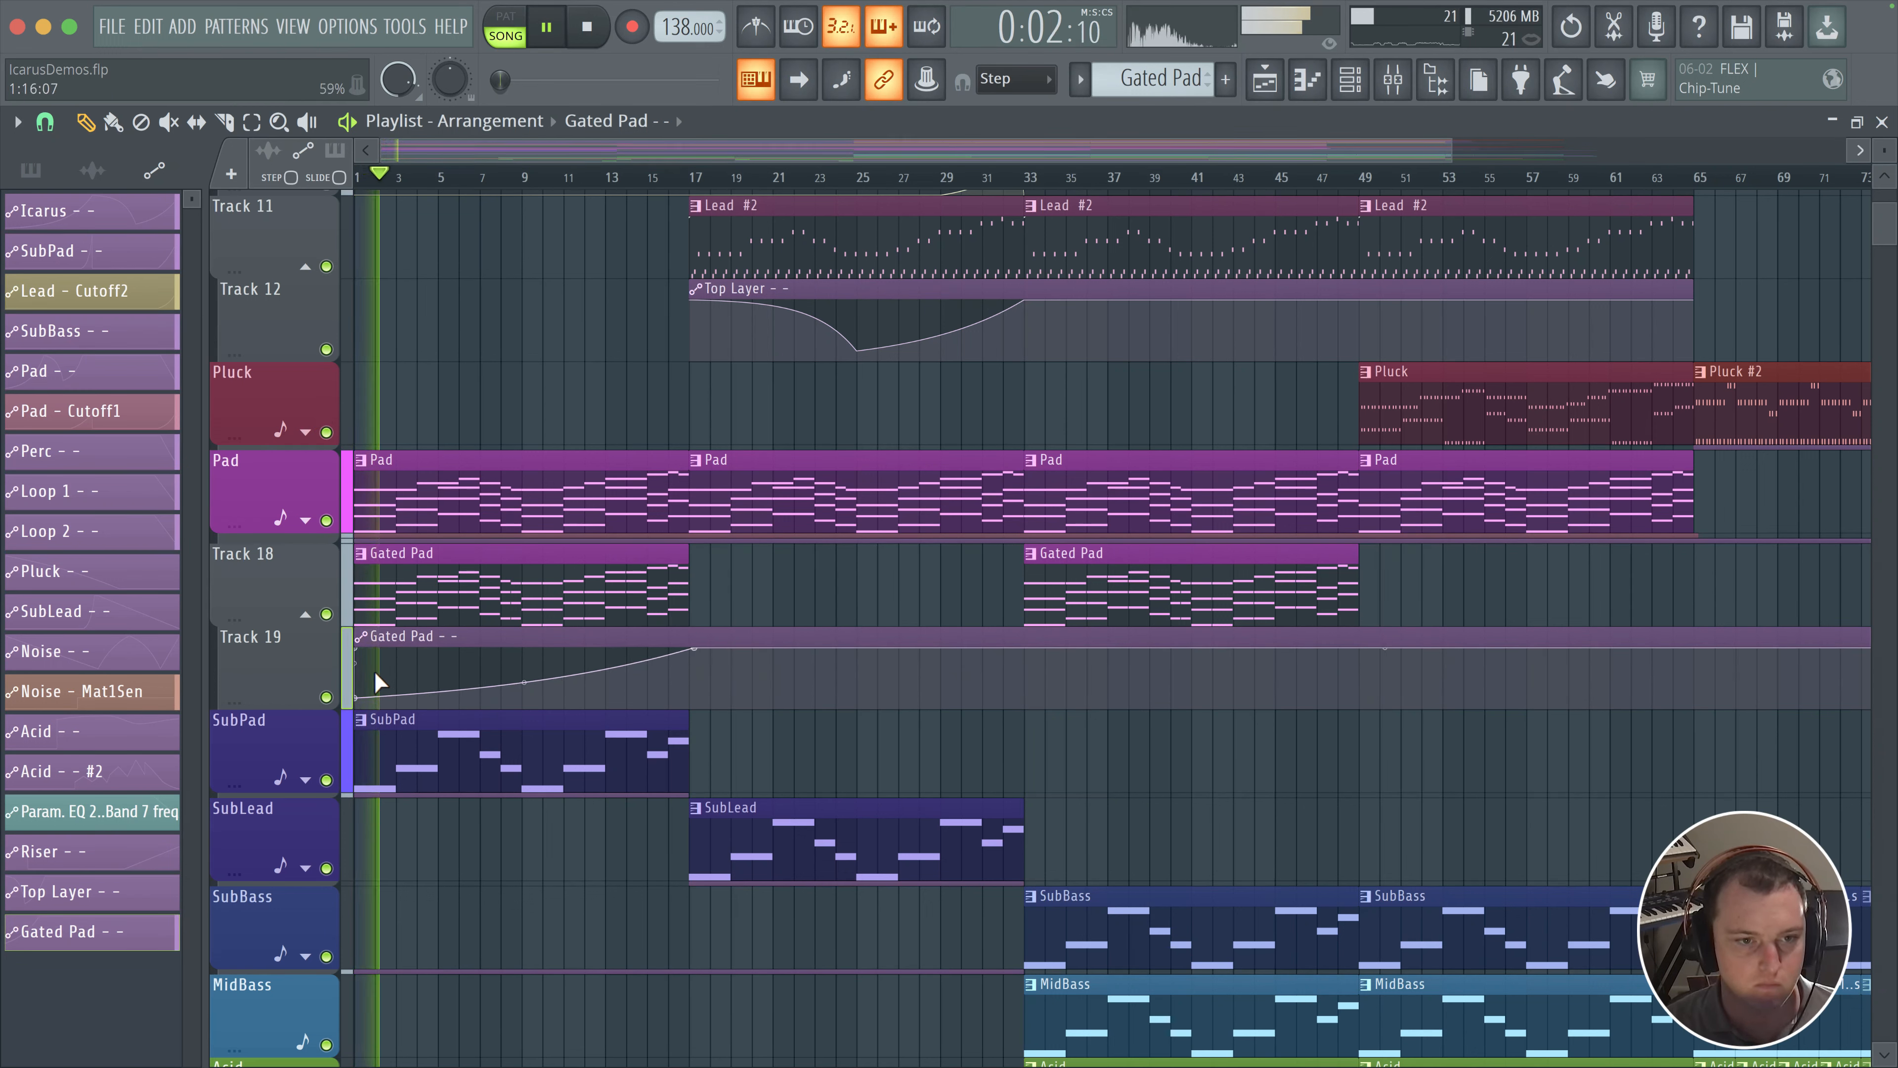
pyautogui.moveTo(374, 696); pyautogui.dragTo(702, 595)
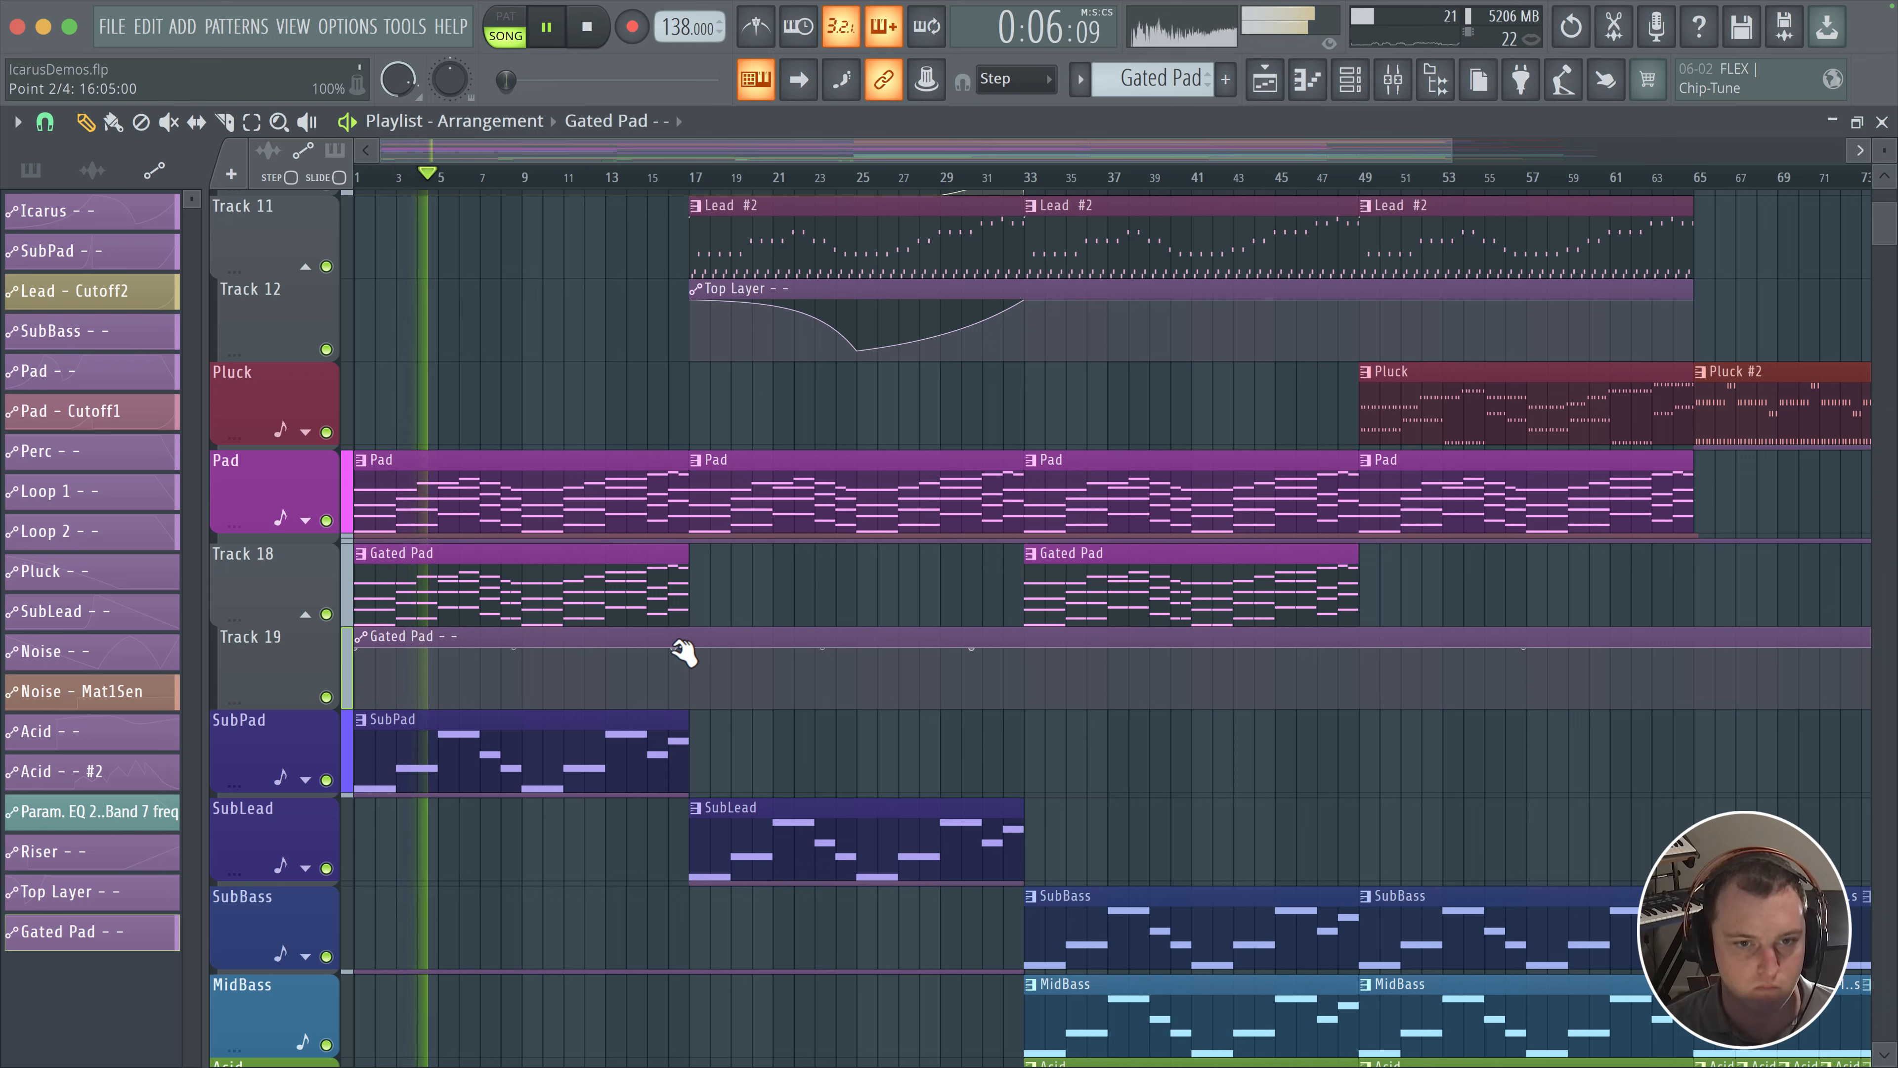
pyautogui.moveTo(373, 654); pyautogui.dragTo(395, 693)
pyautogui.moveTo(525, 672); pyautogui.dragTo(395, 696)
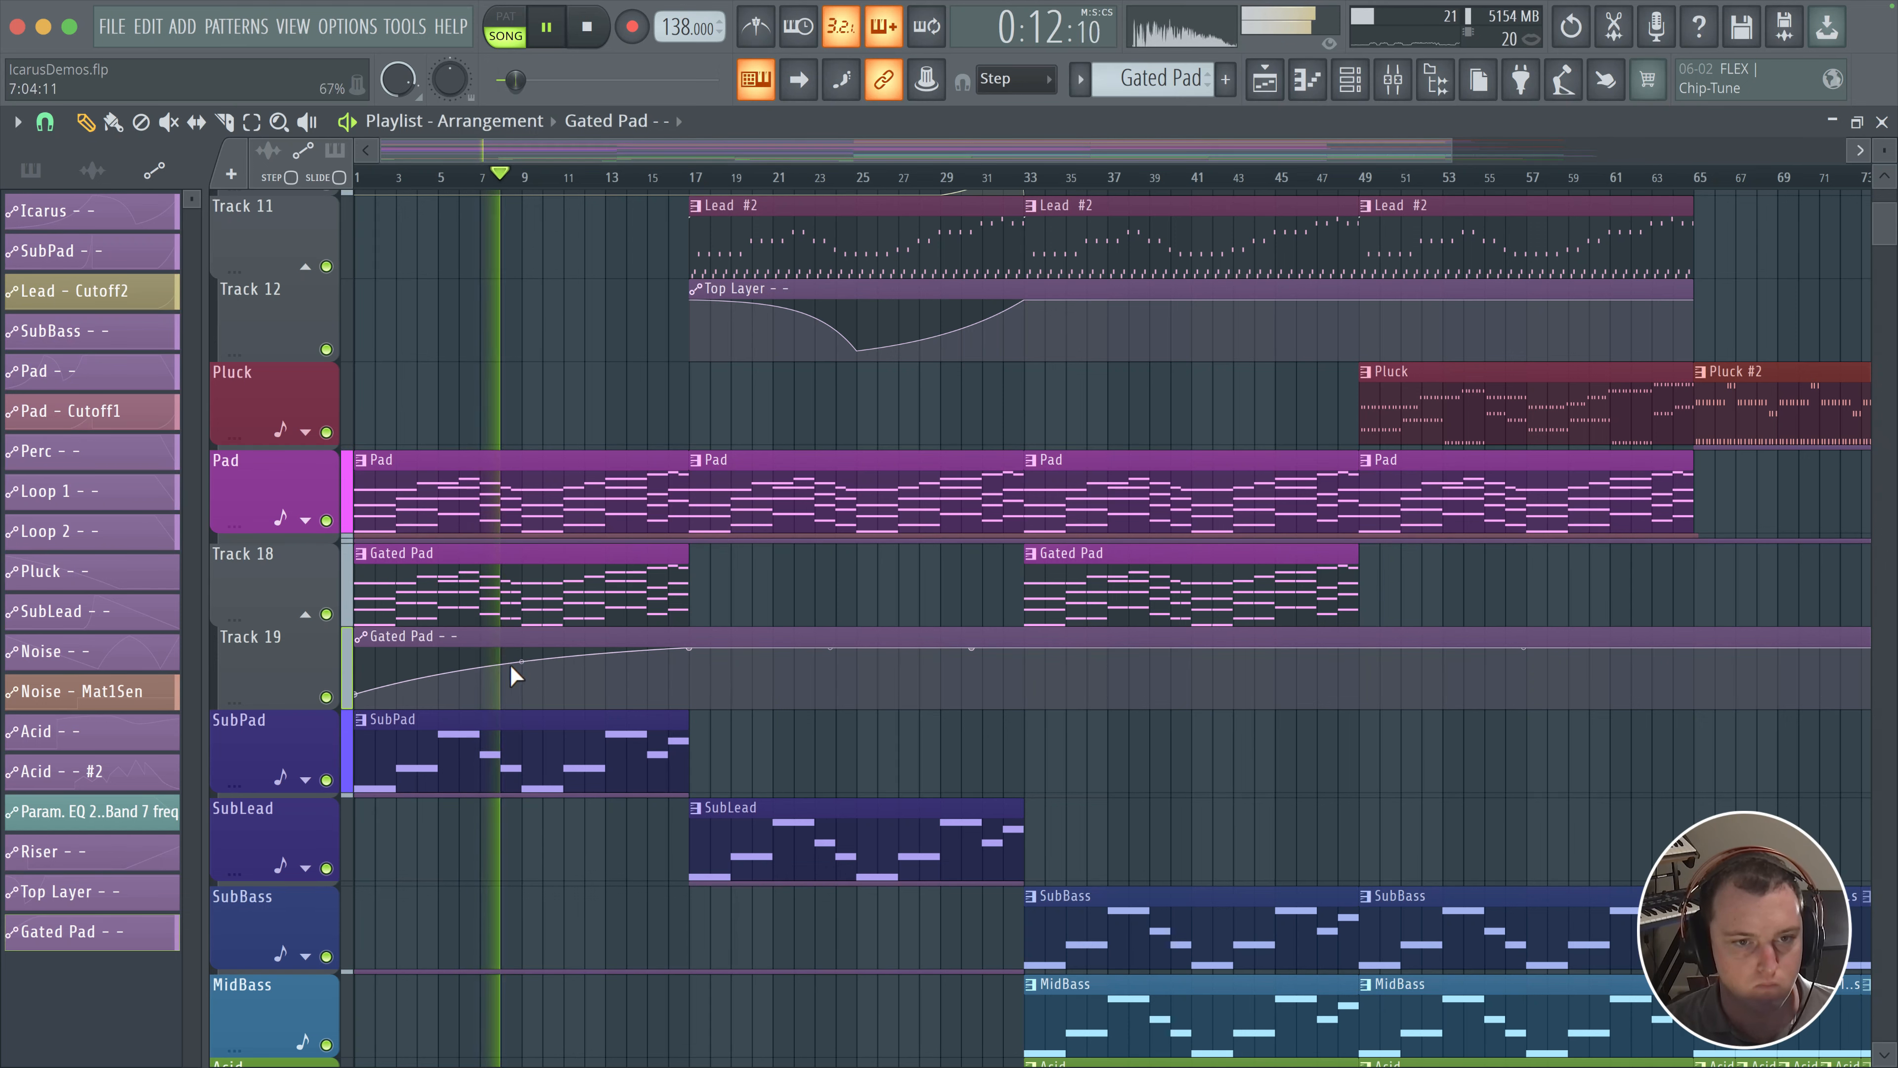
pyautogui.moveTo(519, 669); pyautogui.dragTo(523, 685)
# Step: Duplicate the Gated Pad clip to bar 17, and copy it further to bars 49 and 65
pyautogui.moveTo(482, 588); pyautogui.dragTo(814, 589)
pyautogui.scroll(-1, 846, 502)
pyautogui.hscroll(1, 846, 503)
pyautogui.keyDown('ctrl'); pyautogui.scroll(-2, 846, 502); pyautogui.keyUp('ctrl')
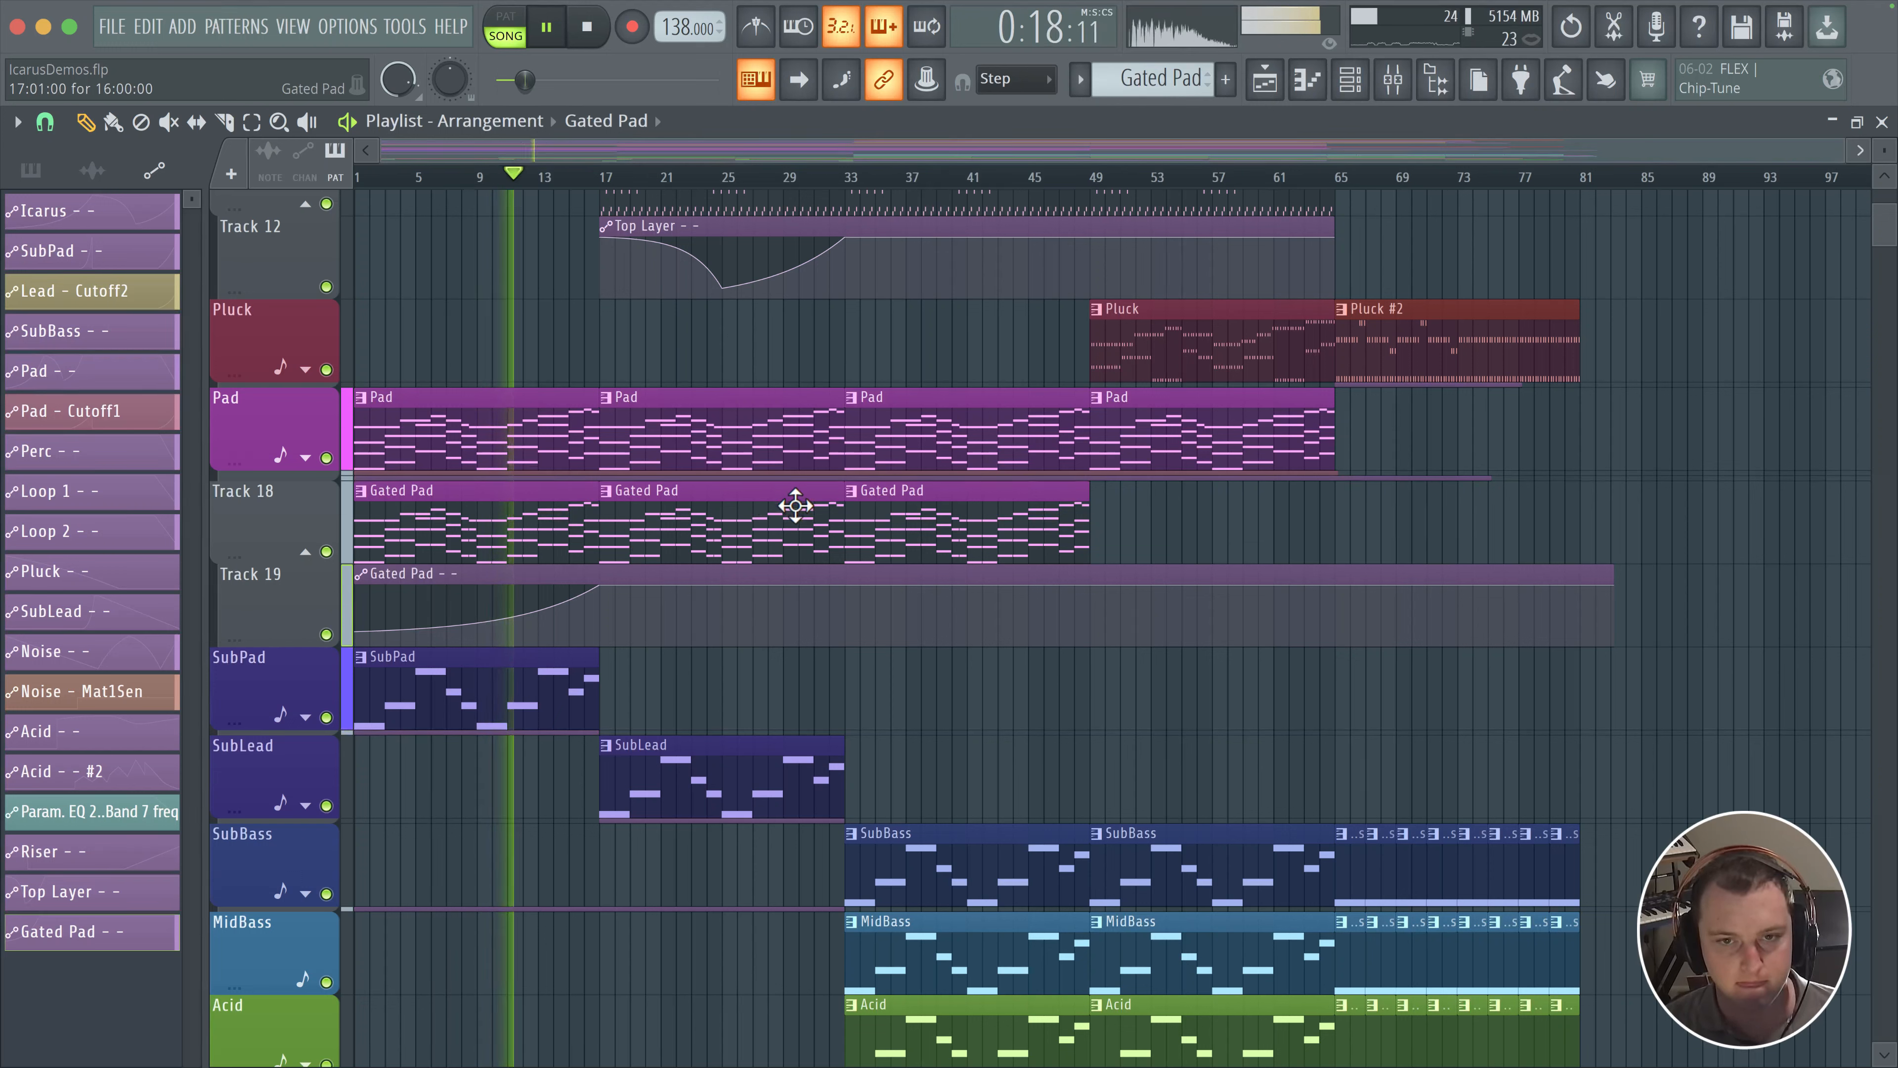
pyautogui.moveTo(800, 521); pyautogui.dragTo(1365, 518)
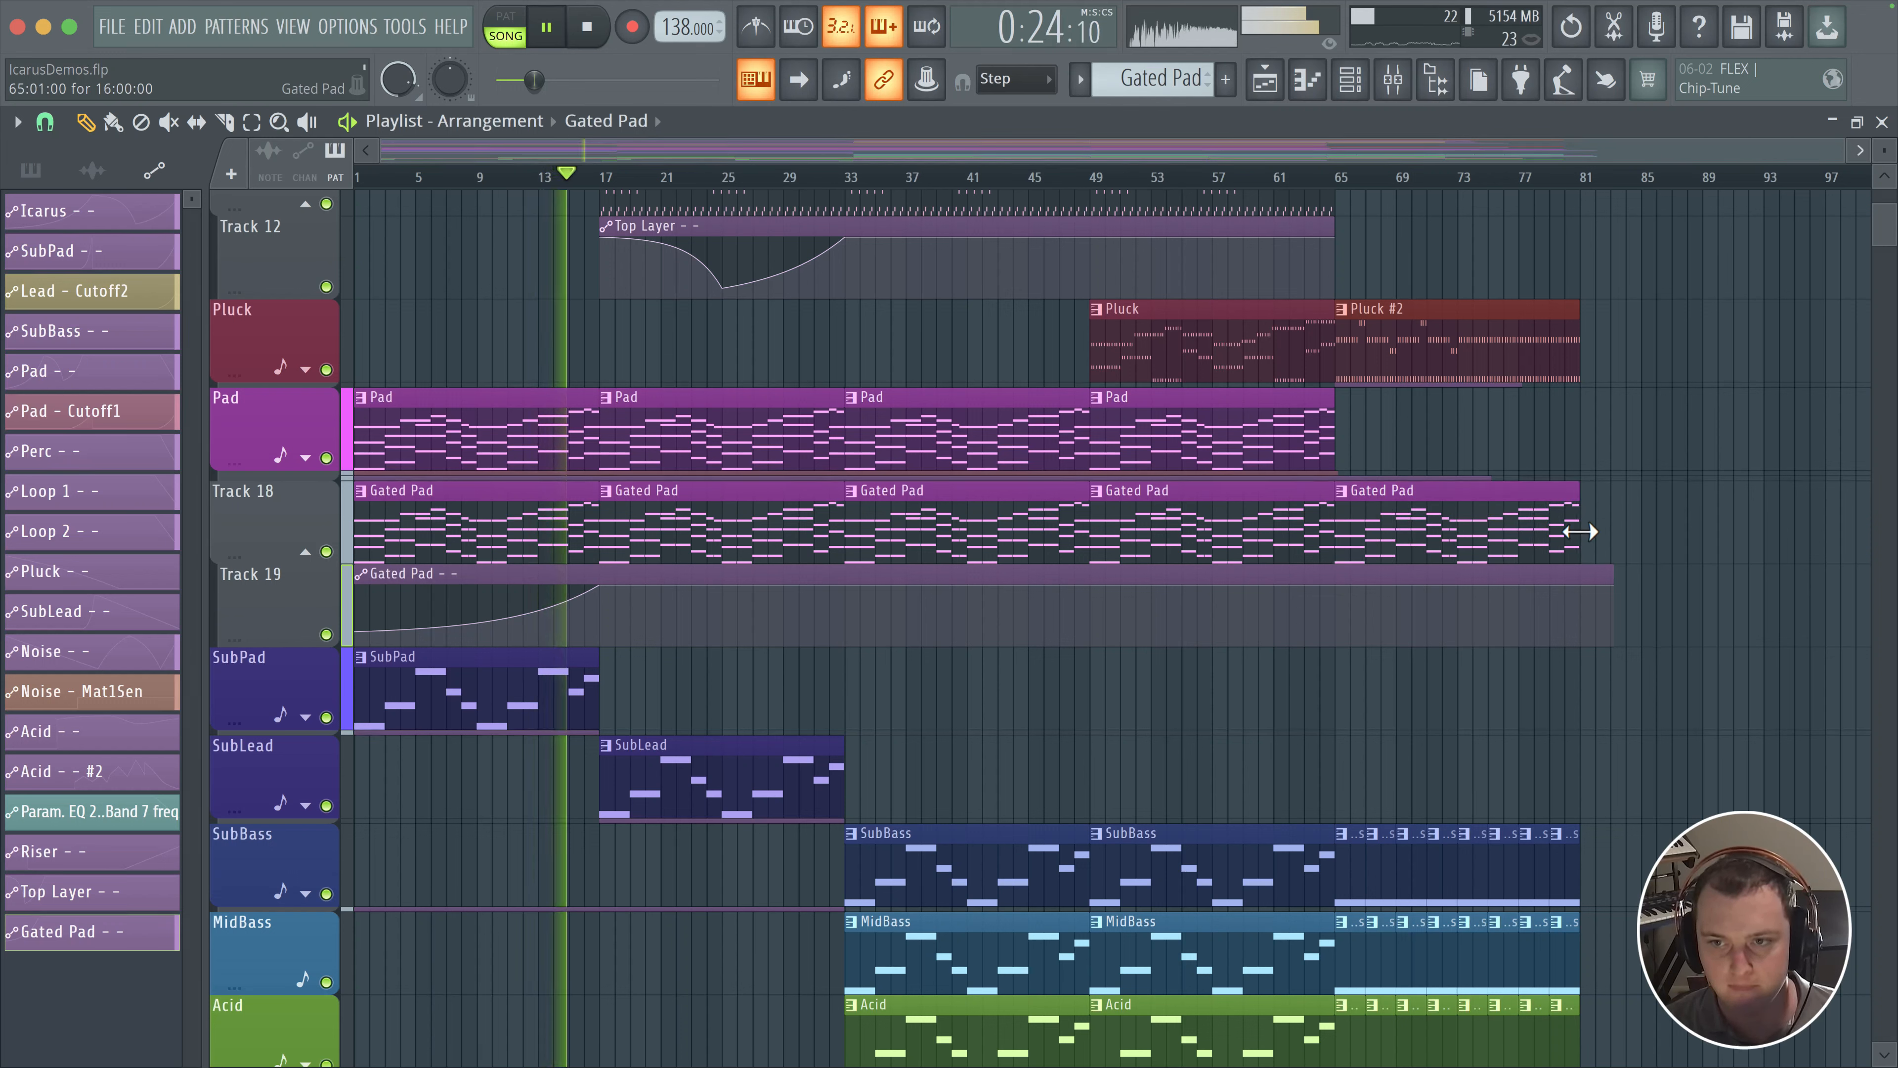
# Step: Shorten the bar 65 Gated Pad clip to two bars and delete the clip at bar 1
pyautogui.moveTo(1579, 532); pyautogui.dragTo(1362, 530)
pyautogui.rightClick(457, 520)
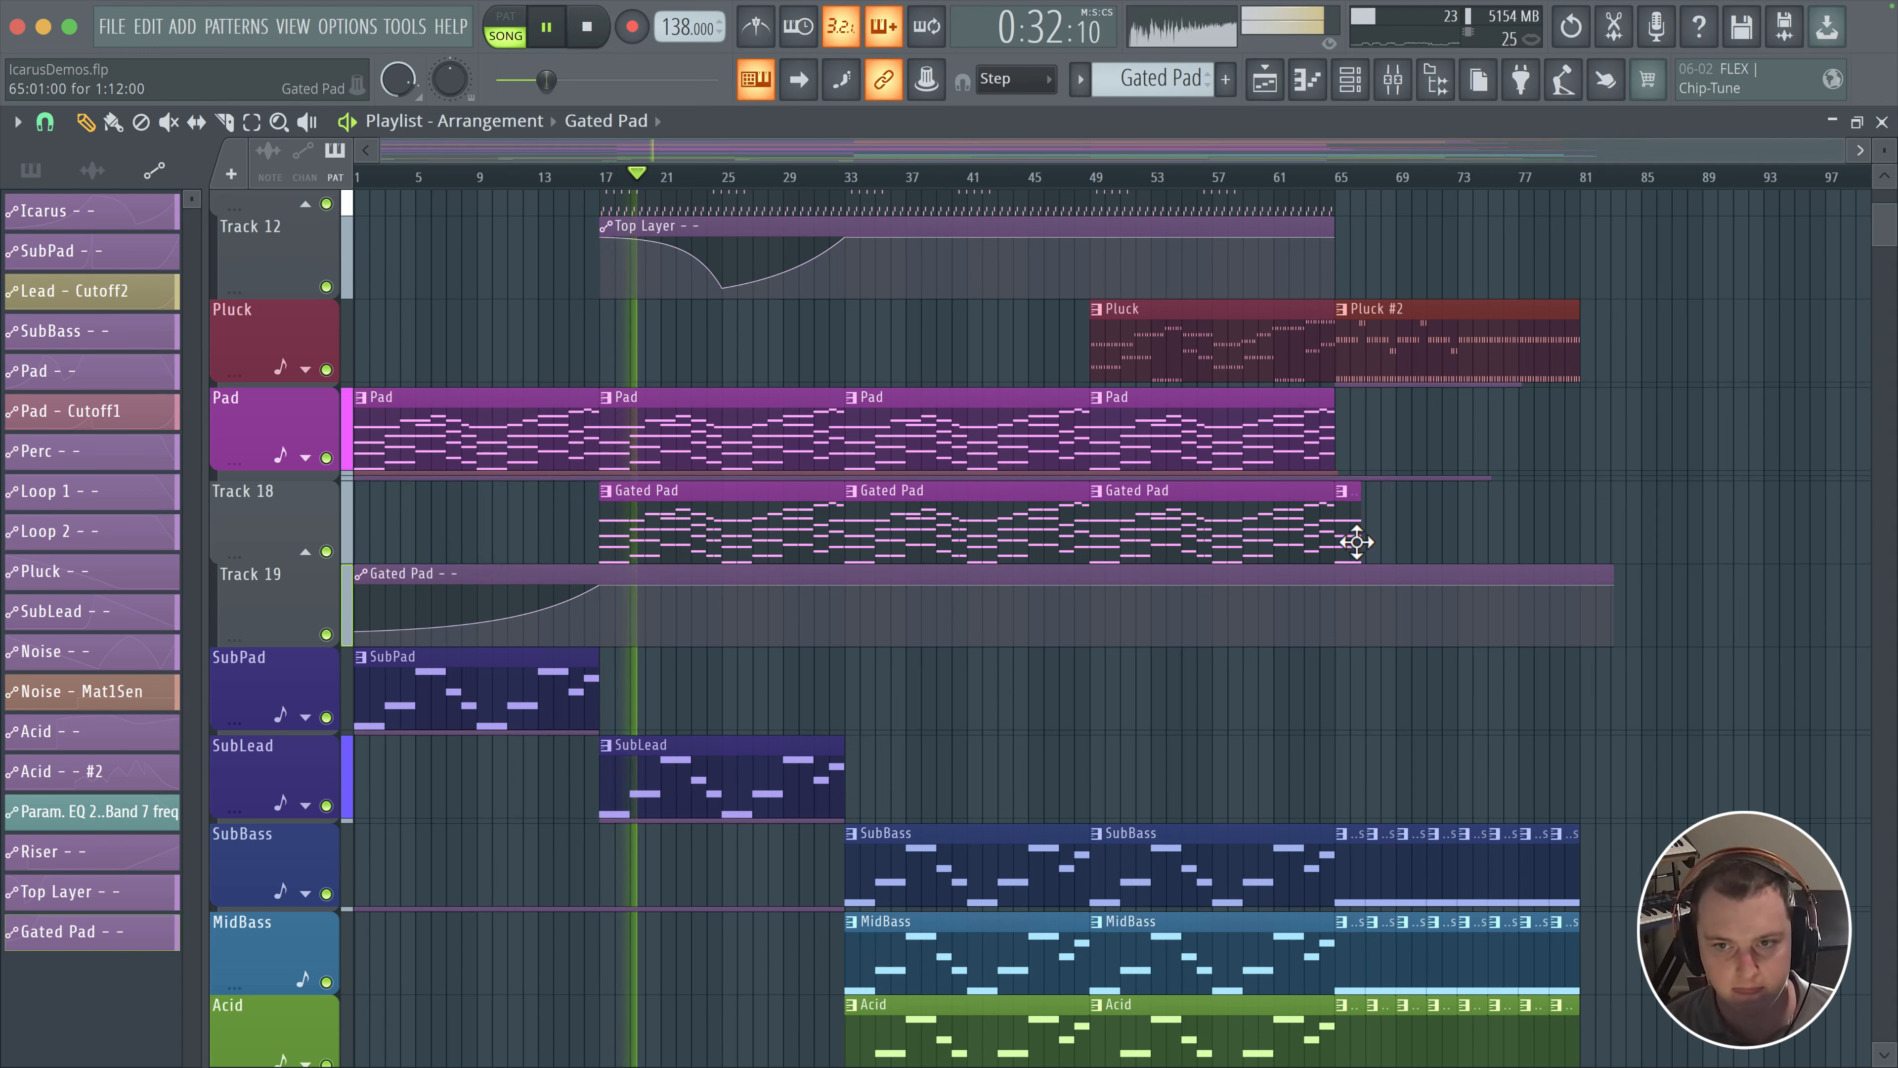
pyautogui.moveTo(1358, 542); pyautogui.dragTo(1353, 541)
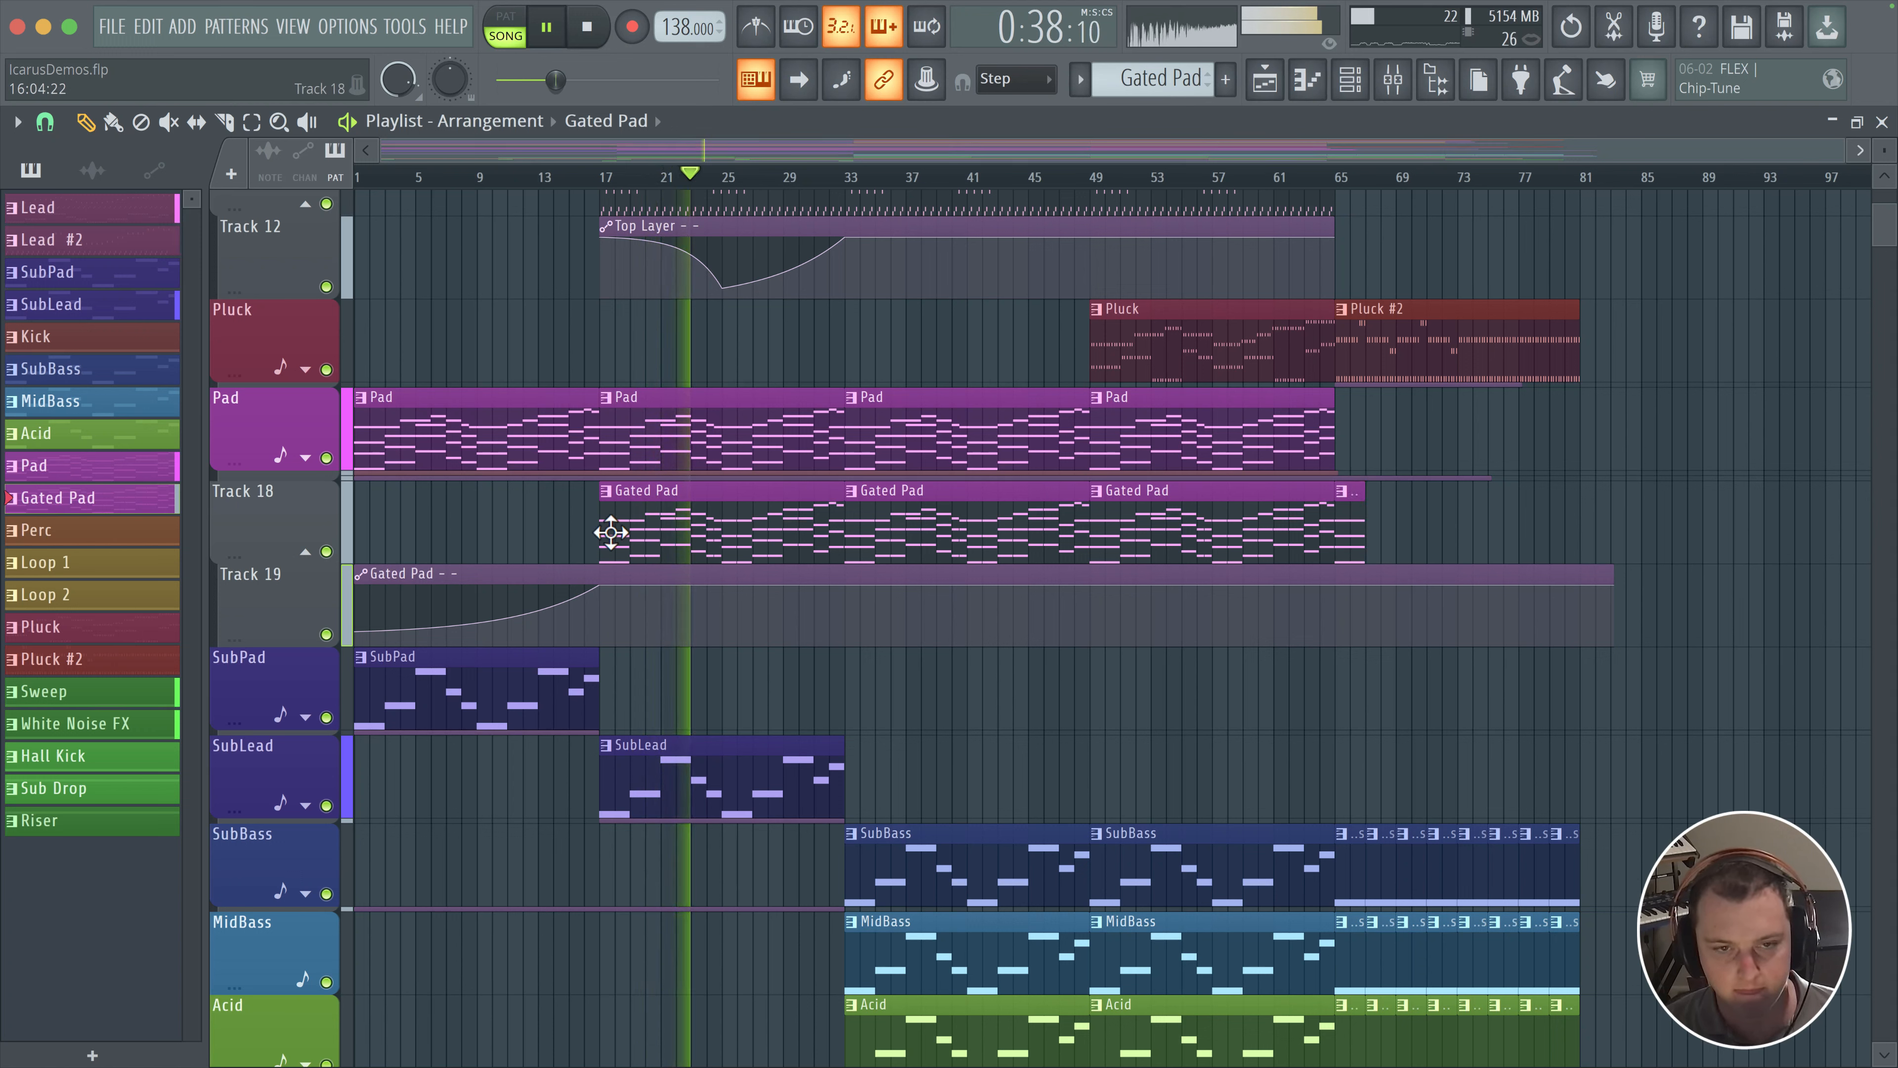
# Step: Add a dip to the Gated Pad automation at bar 25, curve it back up towards bar 33 and delete the stray point near bar 31
pyautogui.rightClick(719, 587)
pyautogui.moveTo(719, 586); pyautogui.dragTo(724, 601)
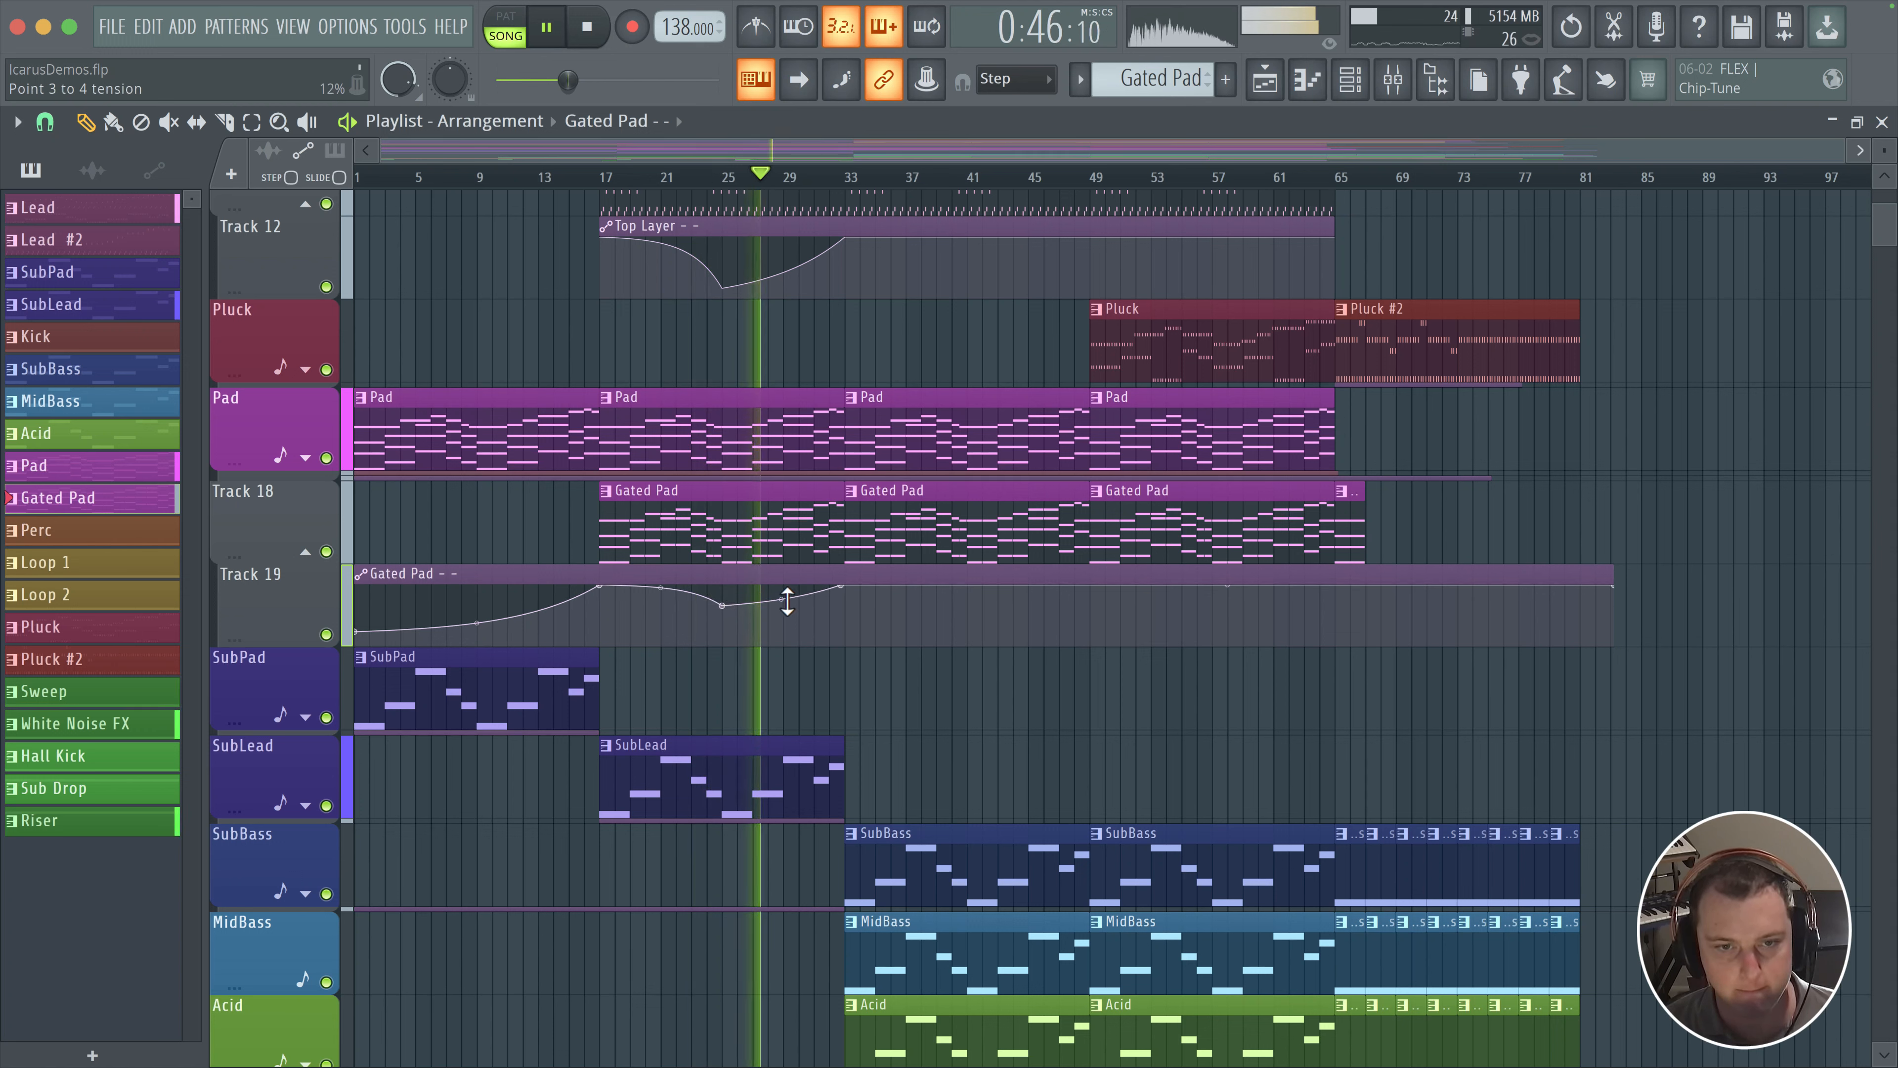
pyautogui.moveTo(784, 601); pyautogui.dragTo(783, 594)
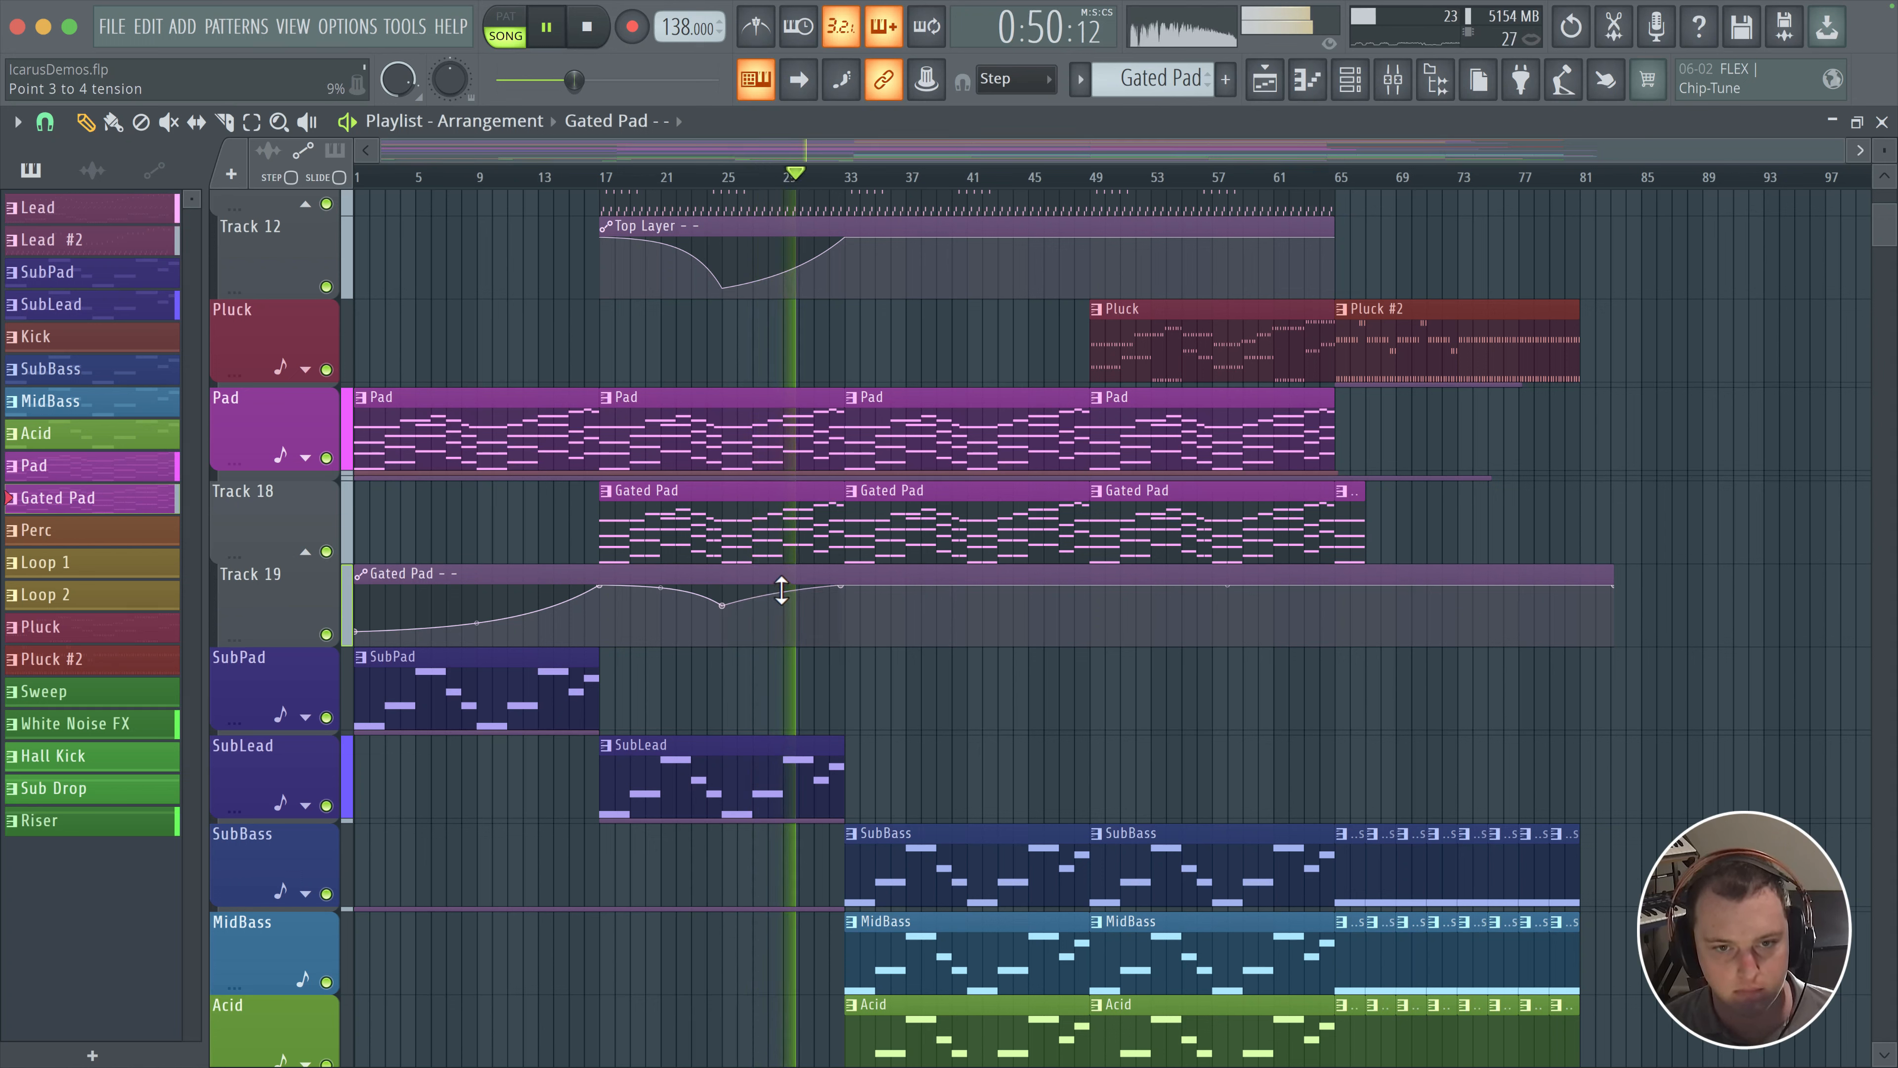
pyautogui.rightClick(823, 586)
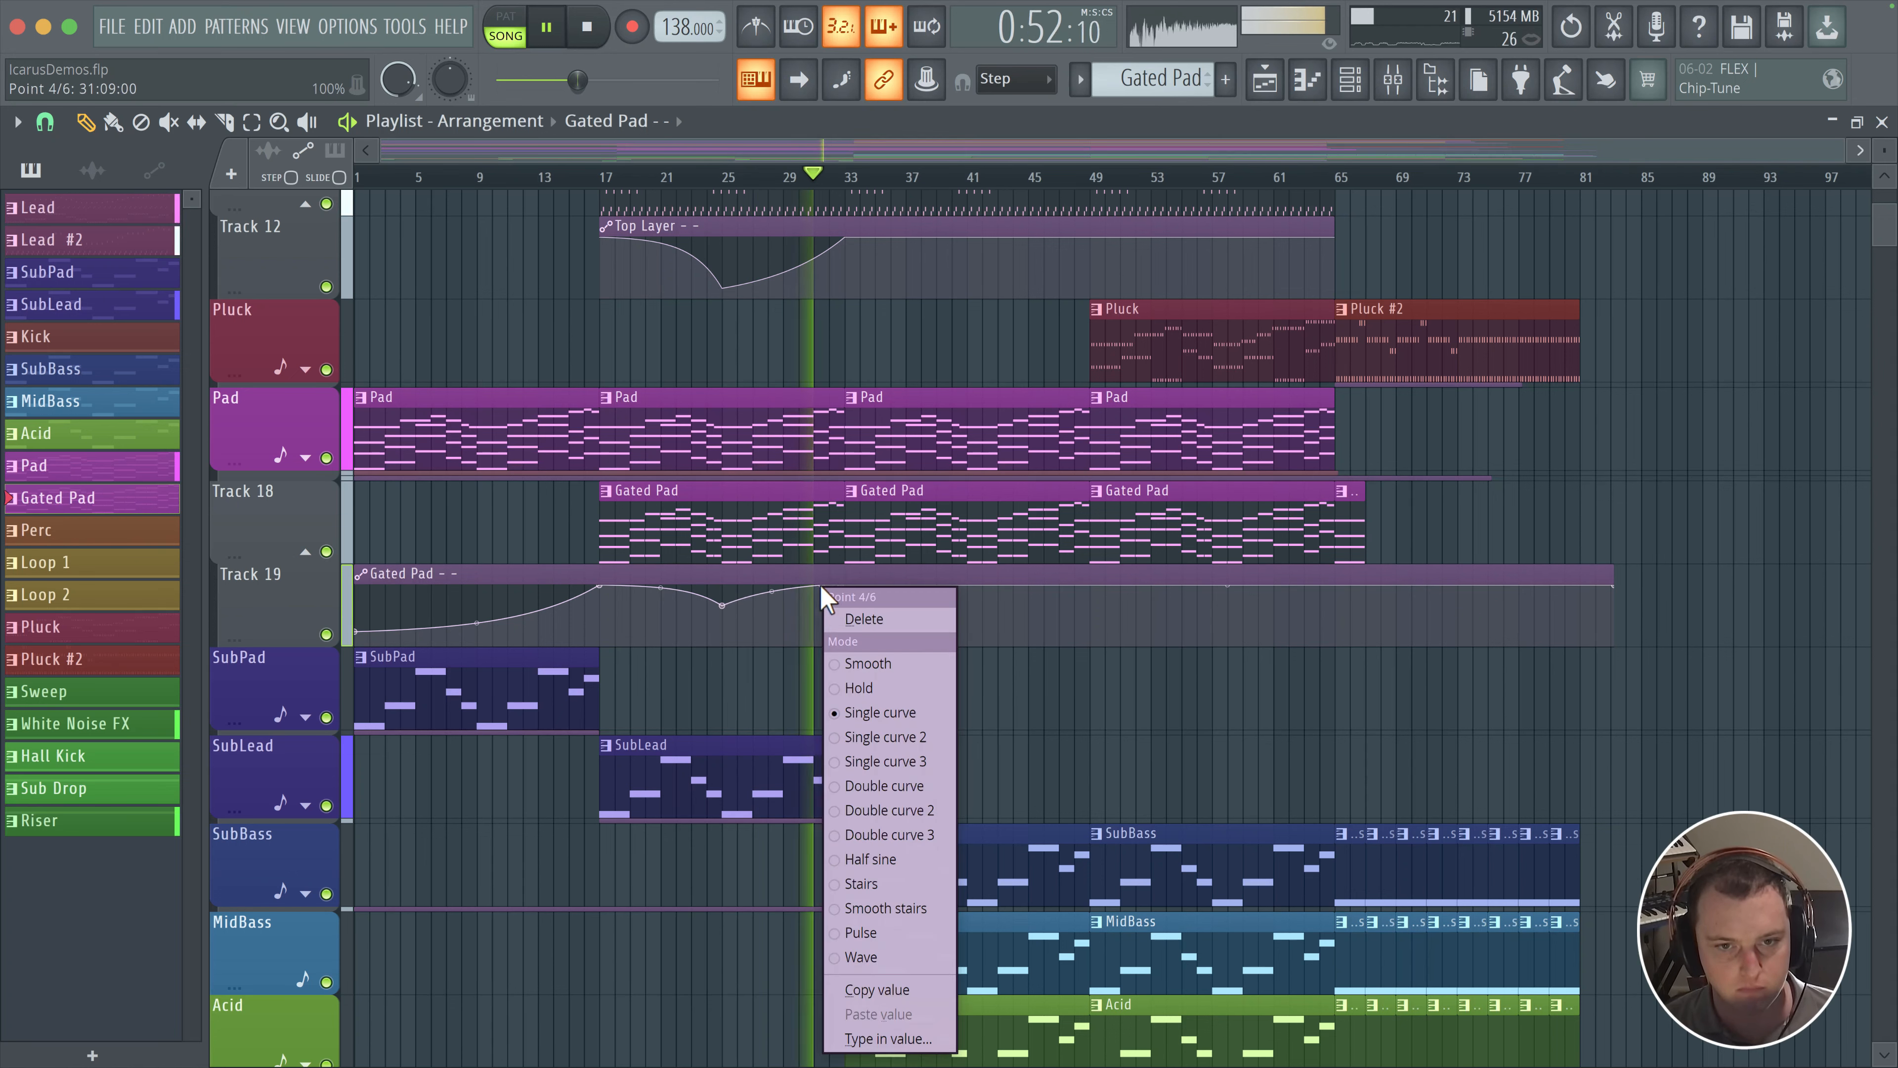
pyautogui.click(847, 619)
pyautogui.rightClick(1179, 533)
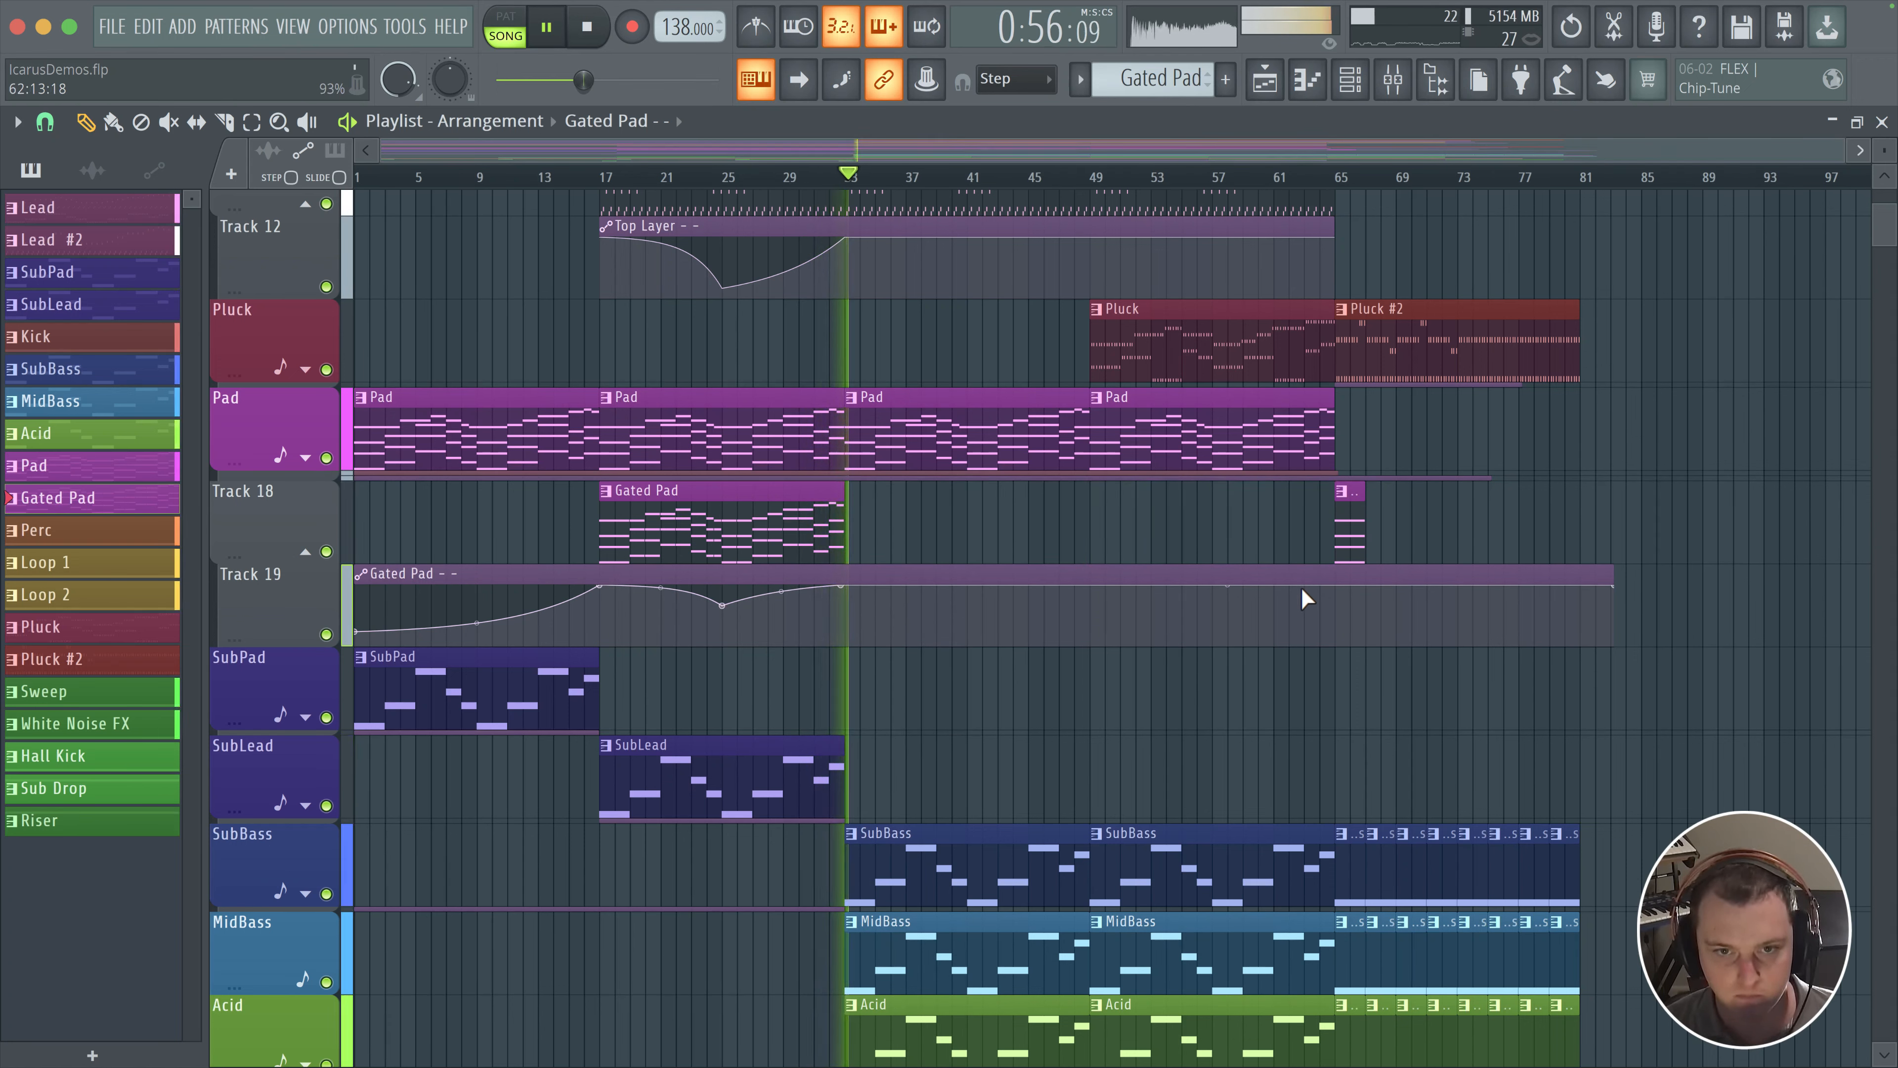
pyautogui.press('super+z')
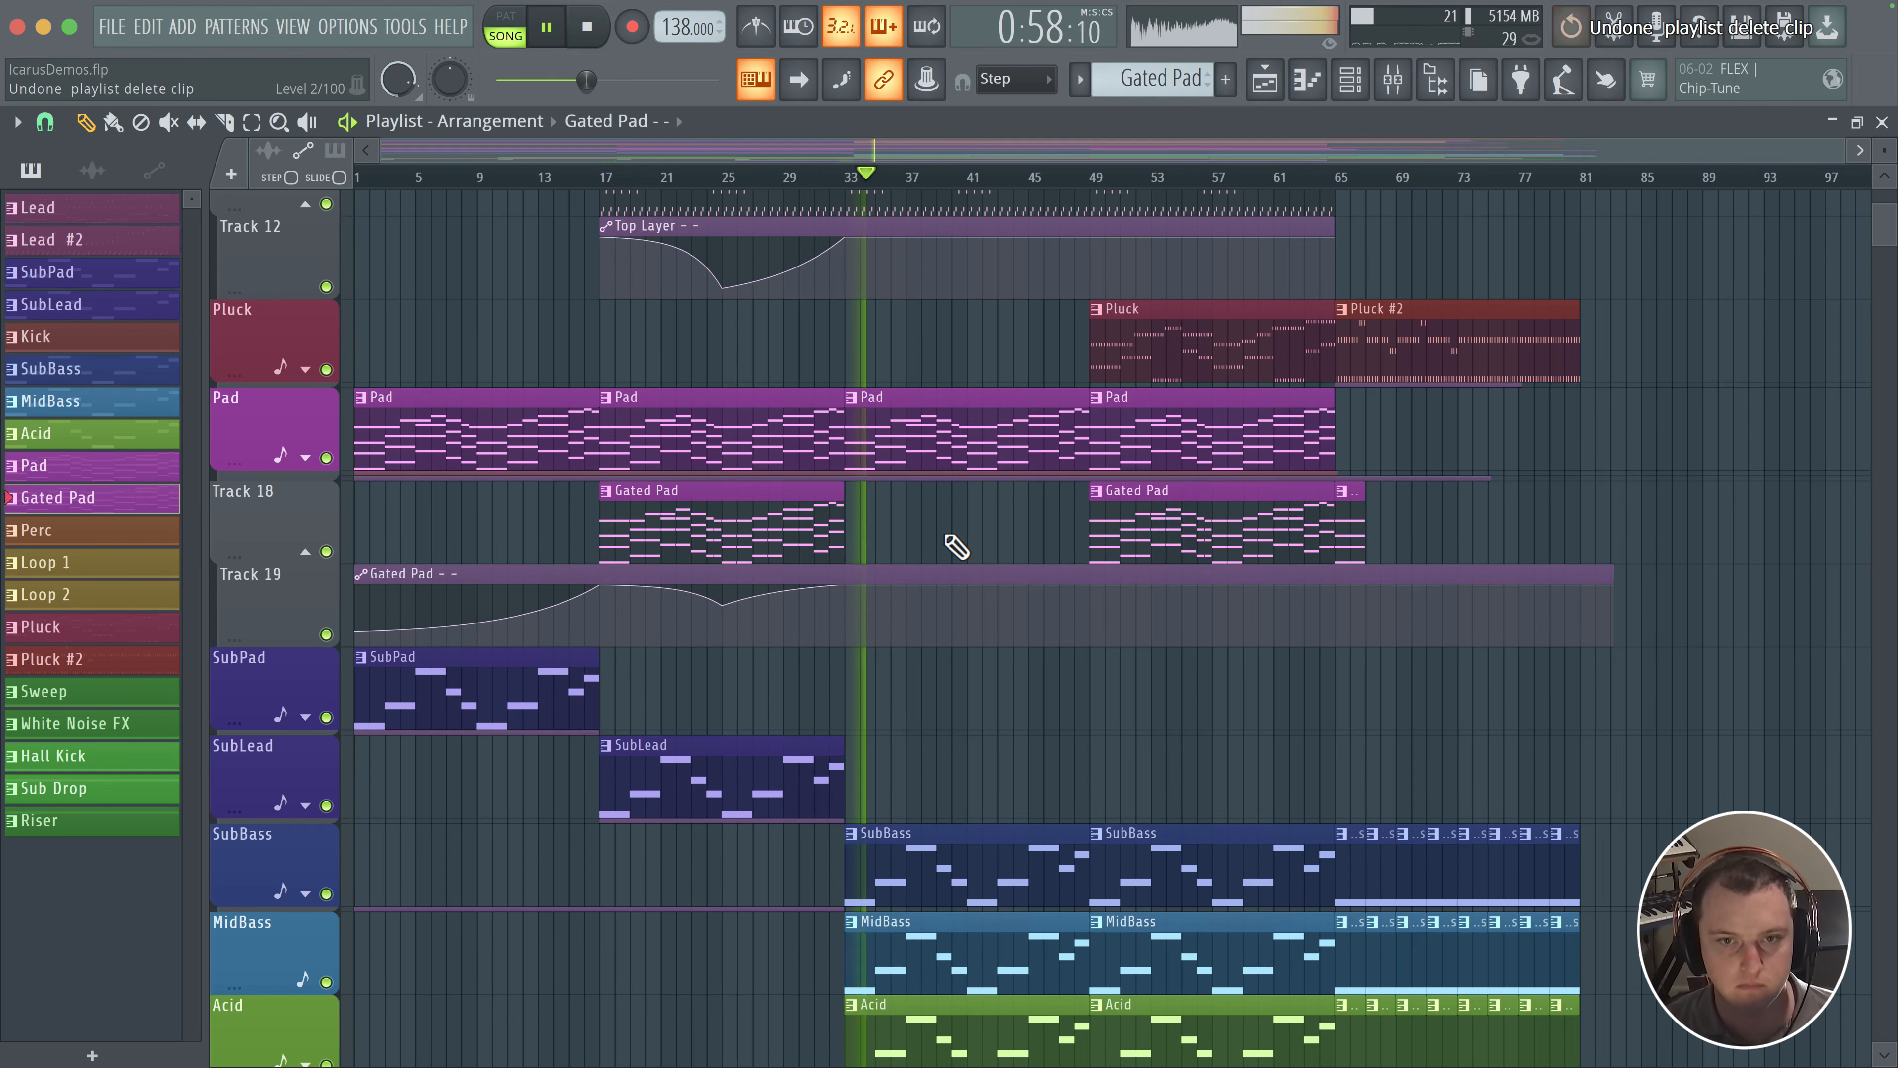
pyautogui.press('super+z')
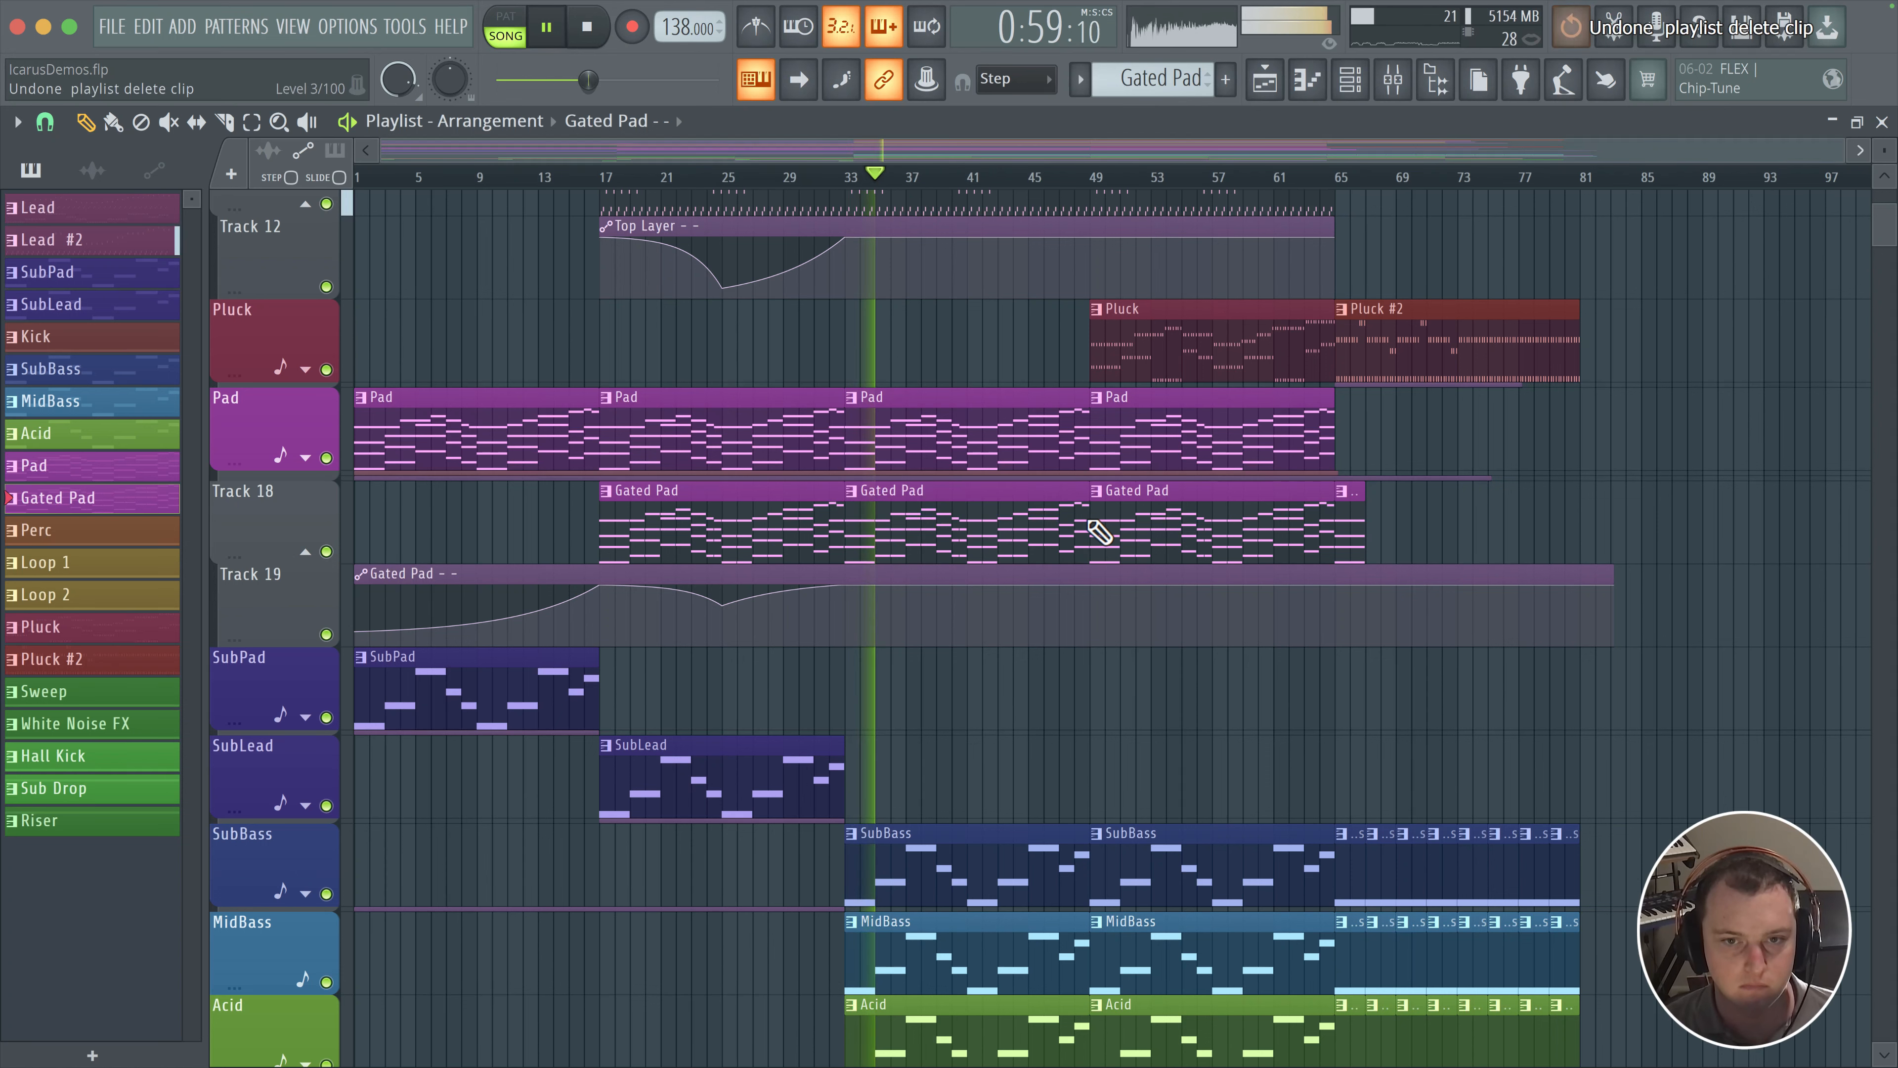
# Step: Delete the Gated Pad clip at bar 33 and restart playback just before bar 65
pyautogui.rightClick(975, 492)
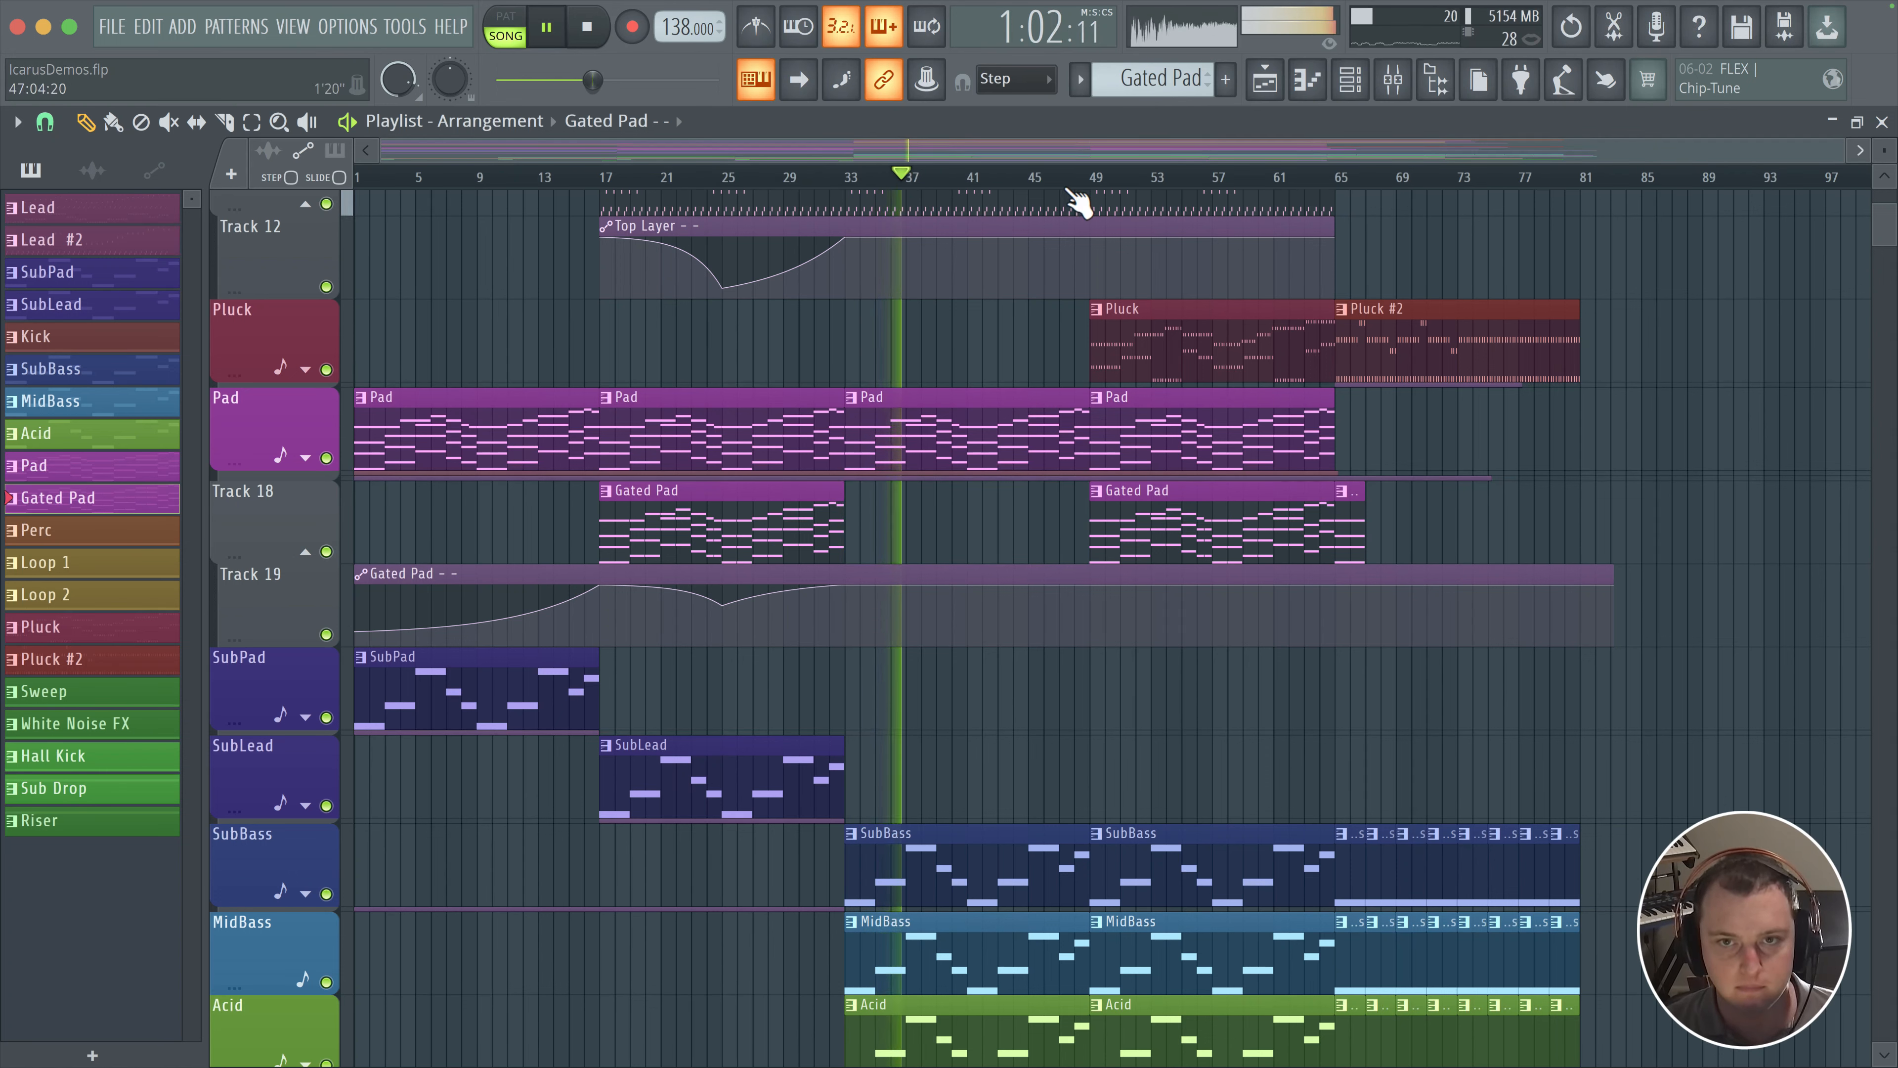
pyautogui.press('space')
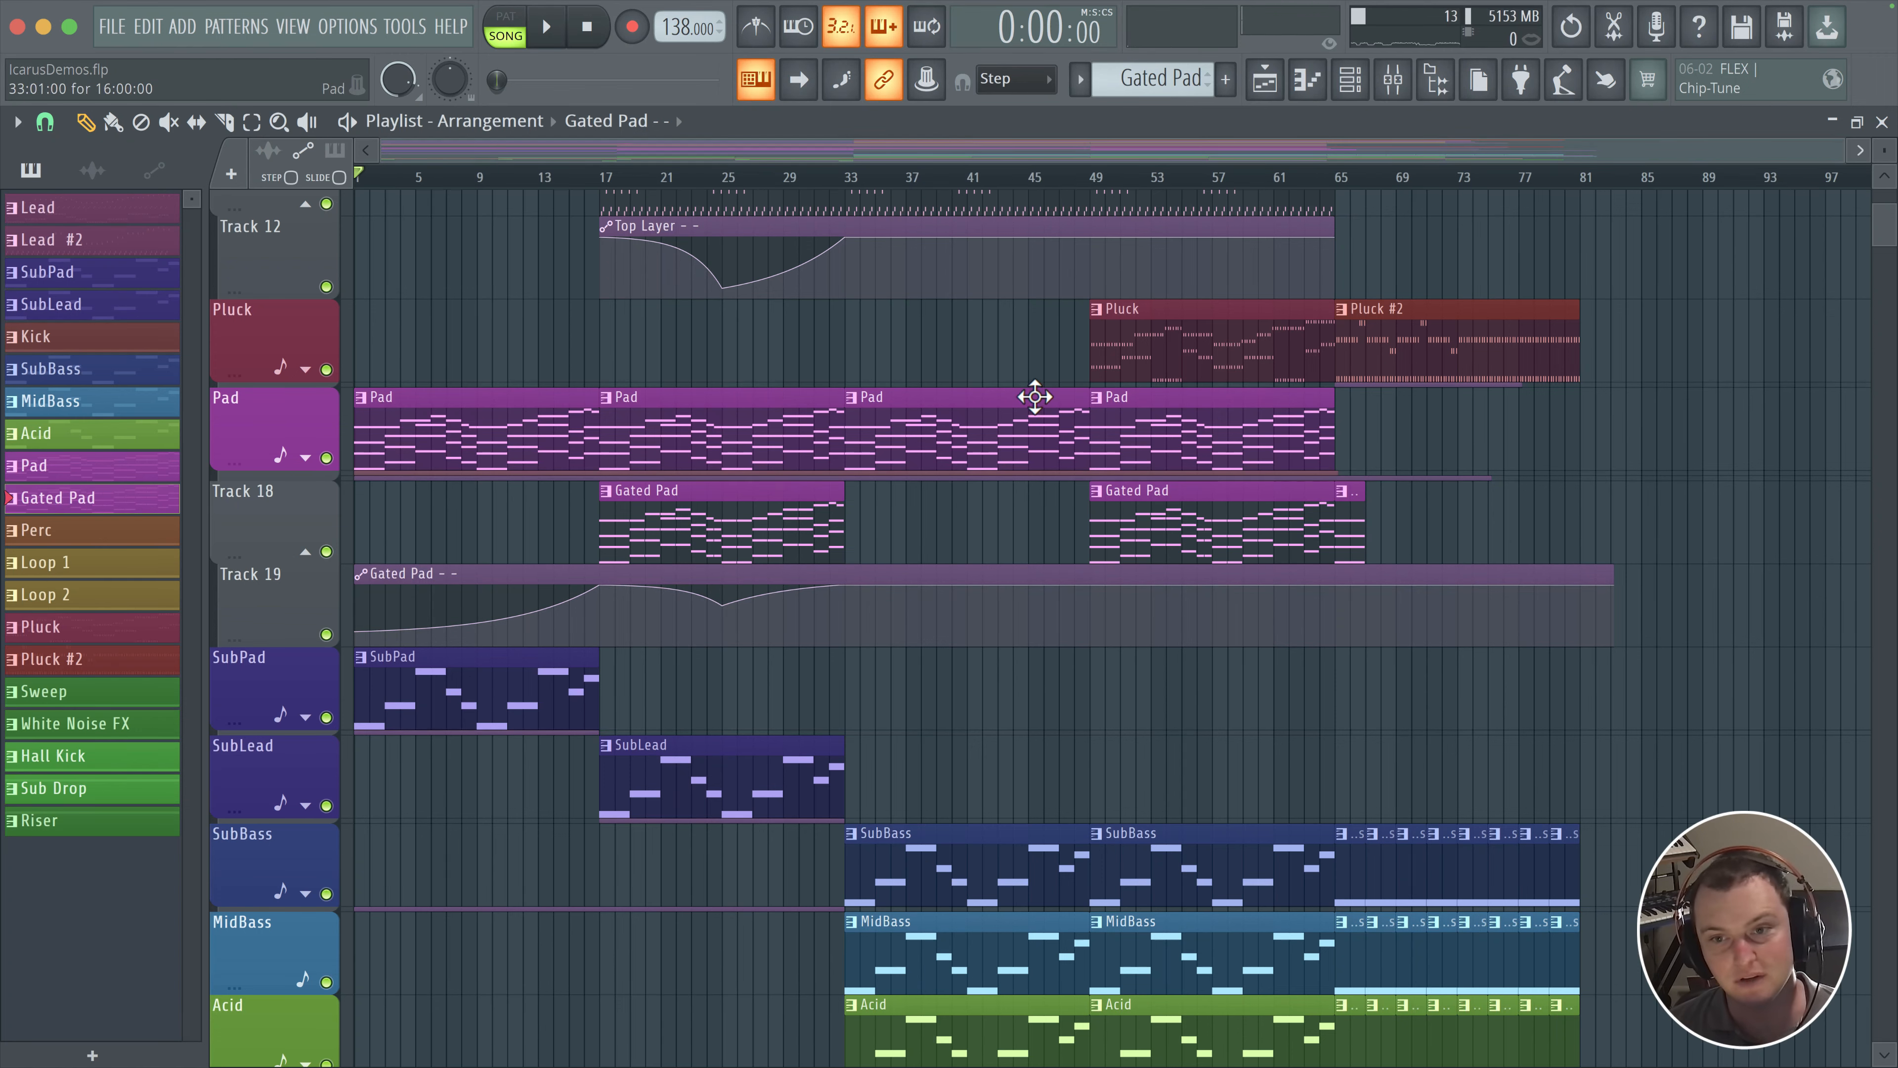
pyautogui.scroll(5, 1034, 397)
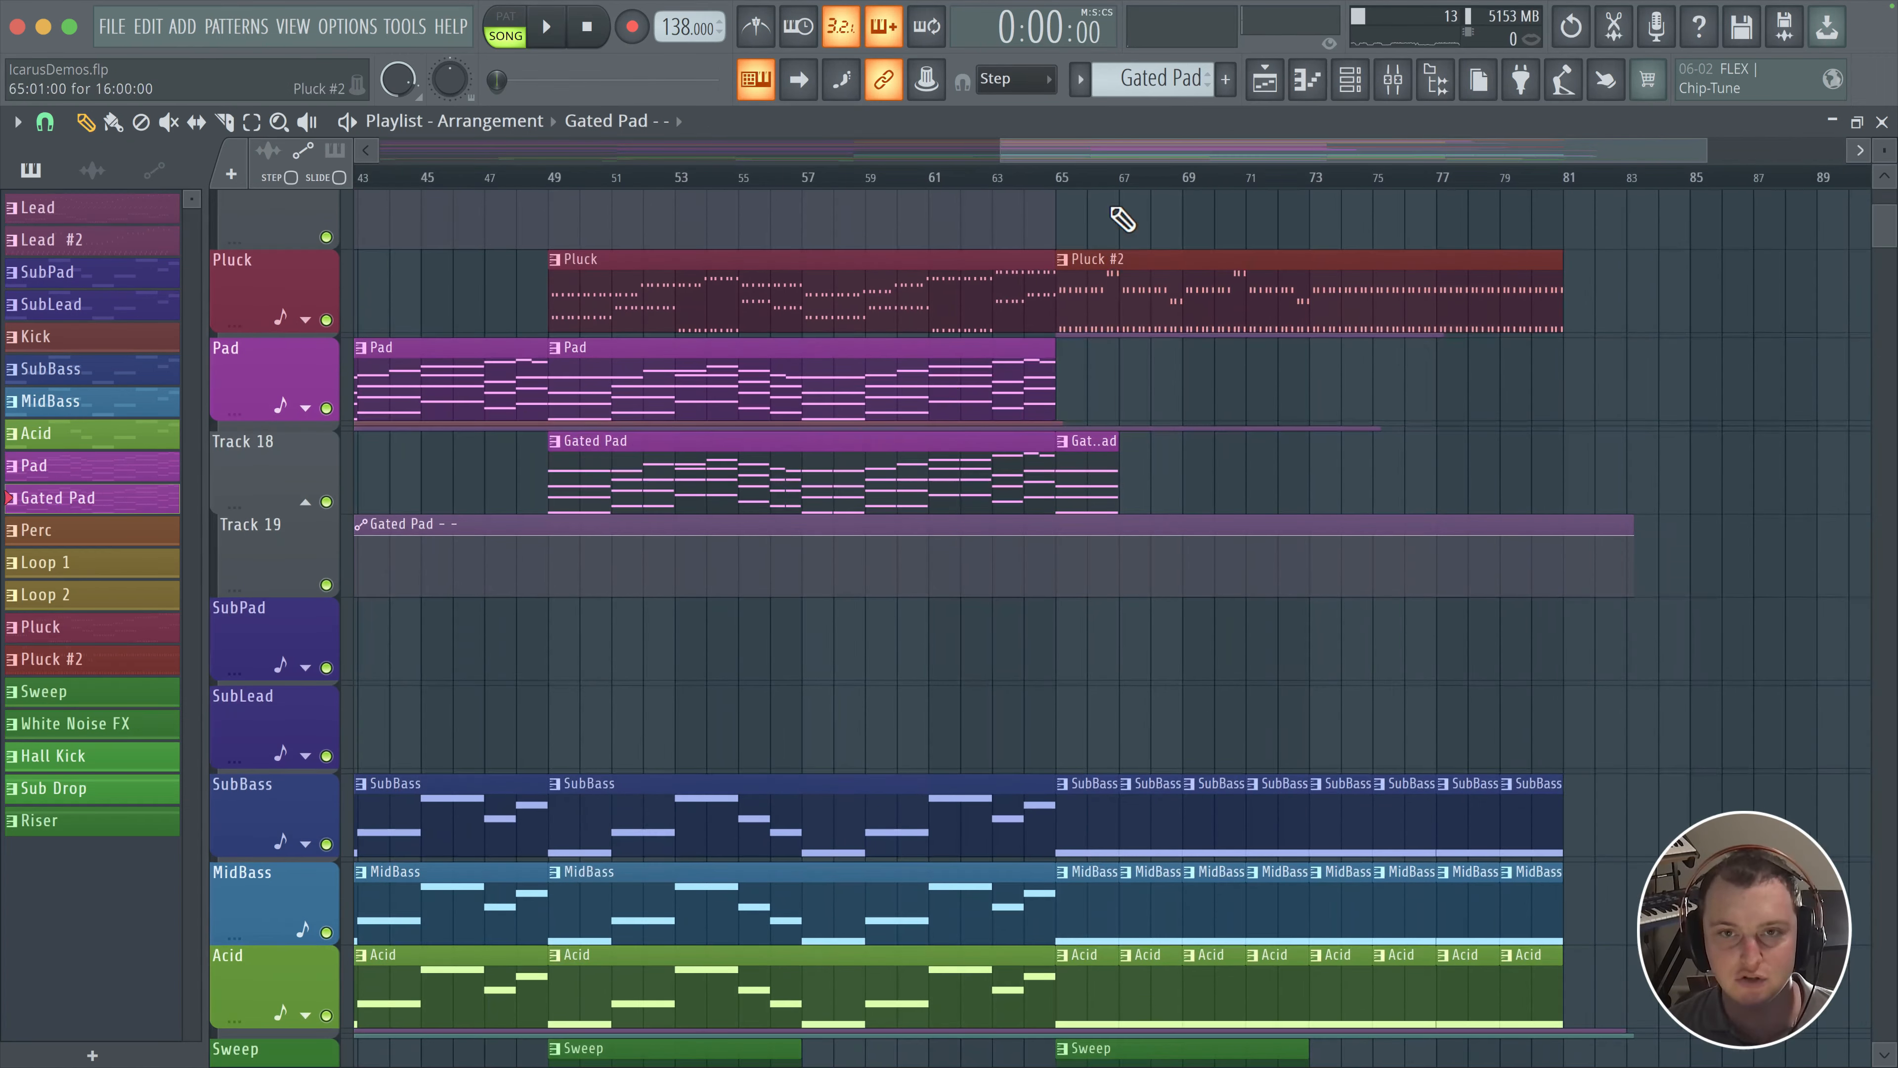
pyautogui.press('space')
# Step: Repeat the two-bar Gated Pad clip from bar 65 so that the copies fill the section up to bar 81
pyautogui.hscroll(4, 941, 458)
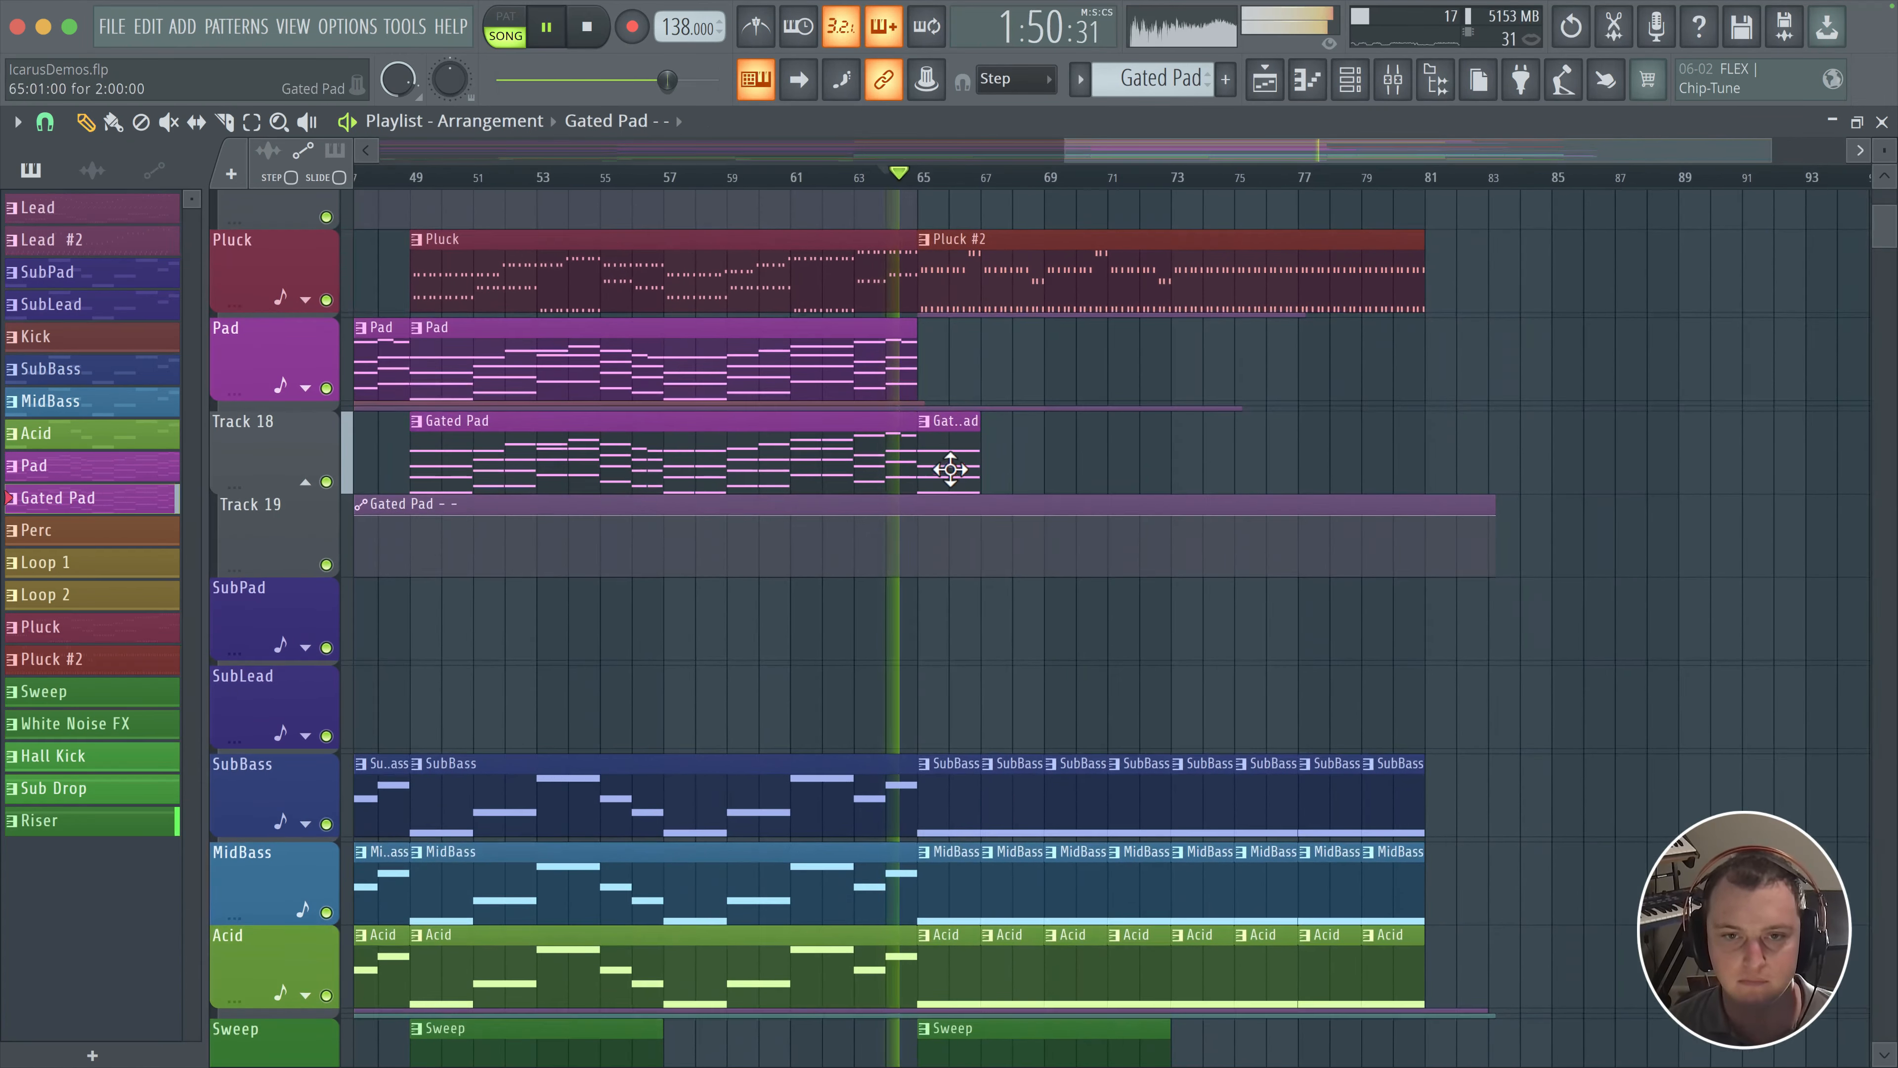
pyautogui.click(1024, 455)
pyautogui.moveTo(1023, 455); pyautogui.dragTo(924, 490)
pyautogui.hotkey('ctrl', 'b')
pyautogui.moveTo(1216, 459); pyautogui.dragTo(1194, 462)
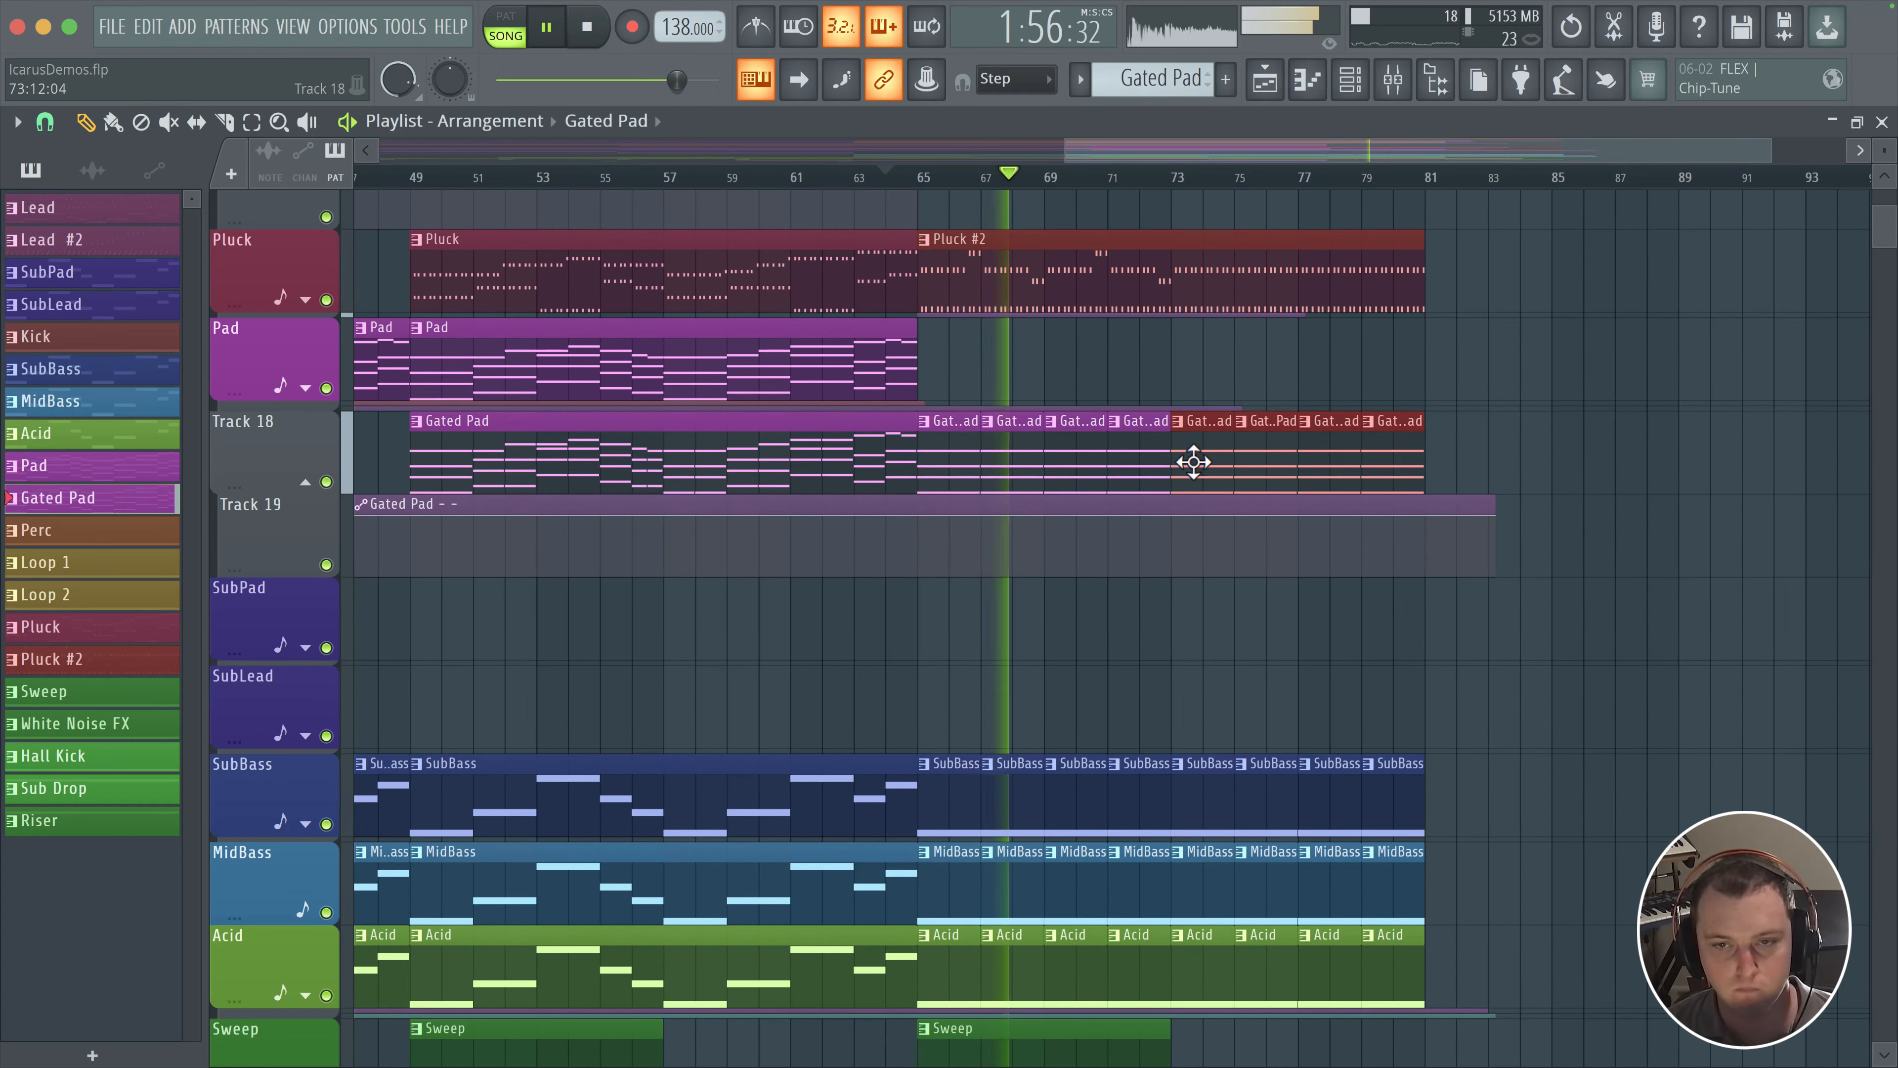
pyautogui.moveTo(1046, 446); pyautogui.dragTo(943, 430)
# Step: Add points at bars 65 and 73 to the Gated Pad automation, keeping both at full level
pyautogui.scroll(-1, 941, 494)
pyautogui.scroll(-1, 941, 494)
pyautogui.scroll(2, 924, 492)
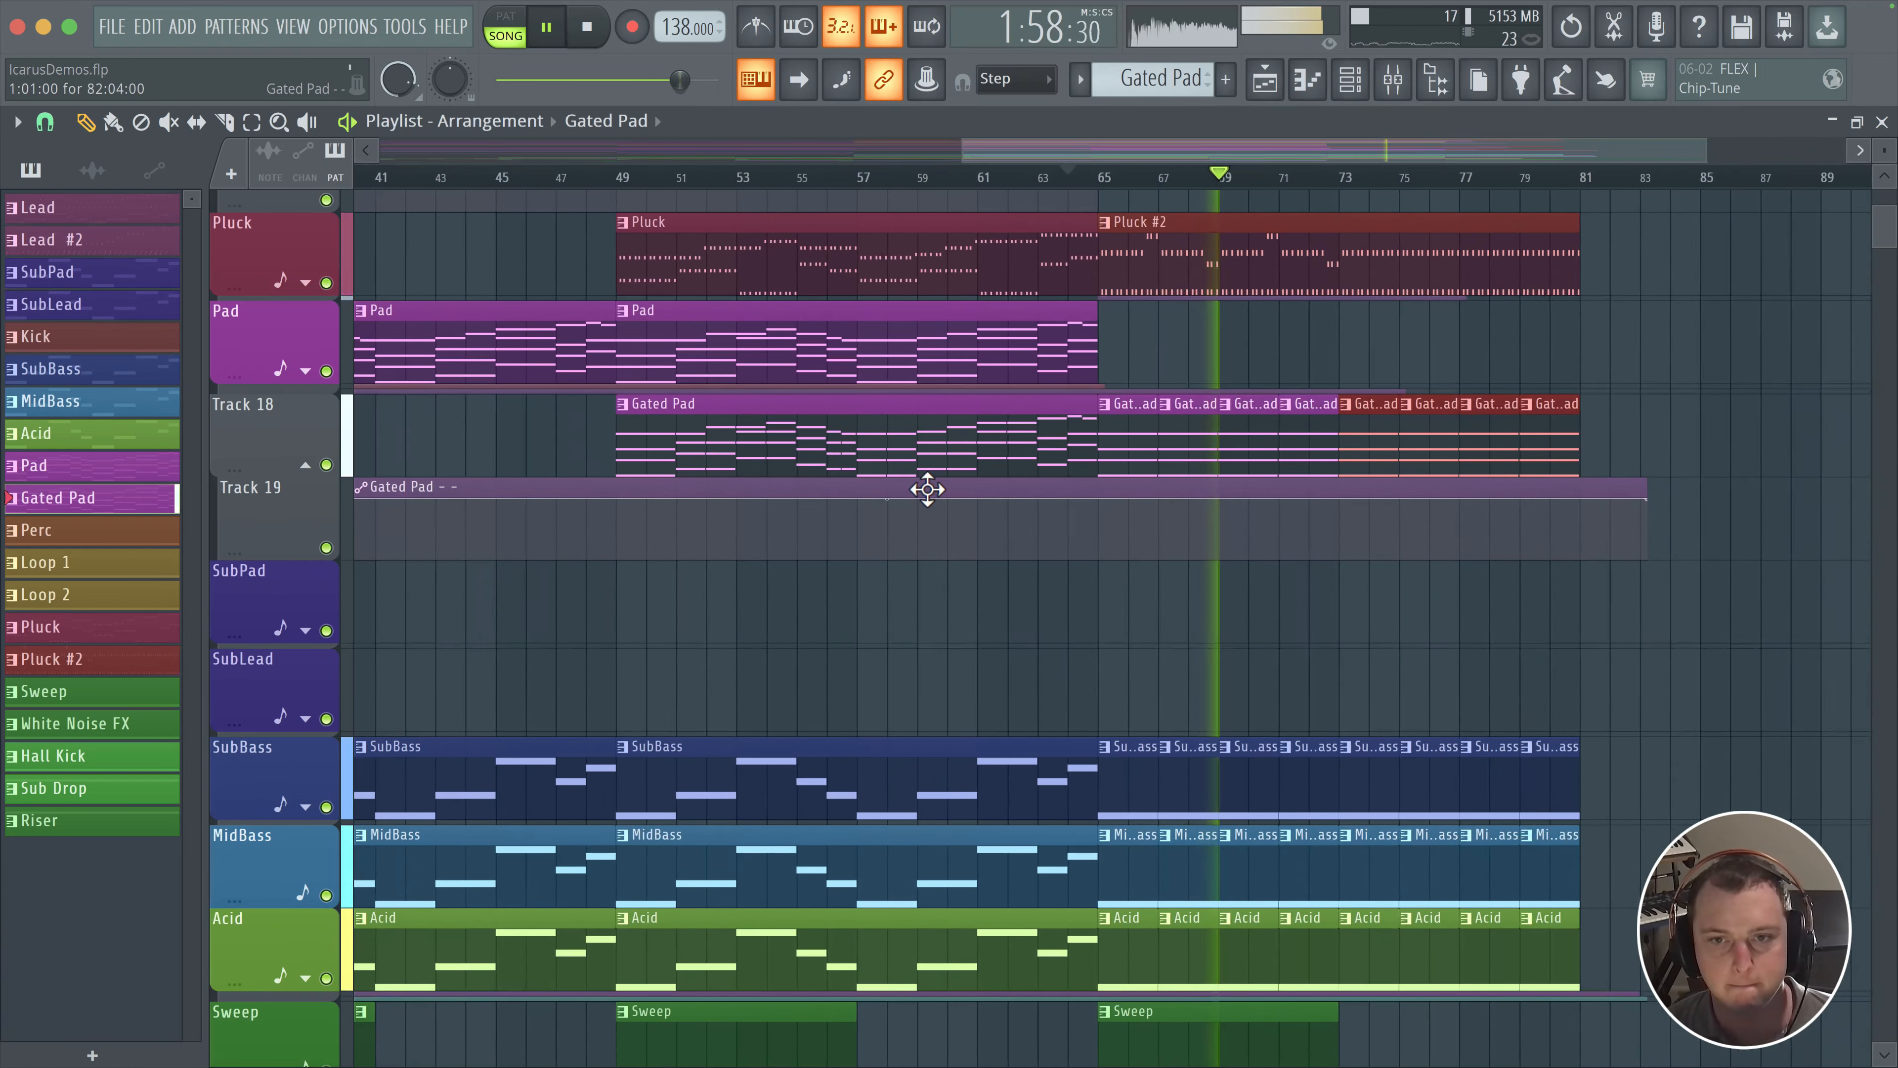
pyautogui.moveTo(825, 480); pyautogui.dragTo(213, 451)
pyautogui.rightClick(855, 486)
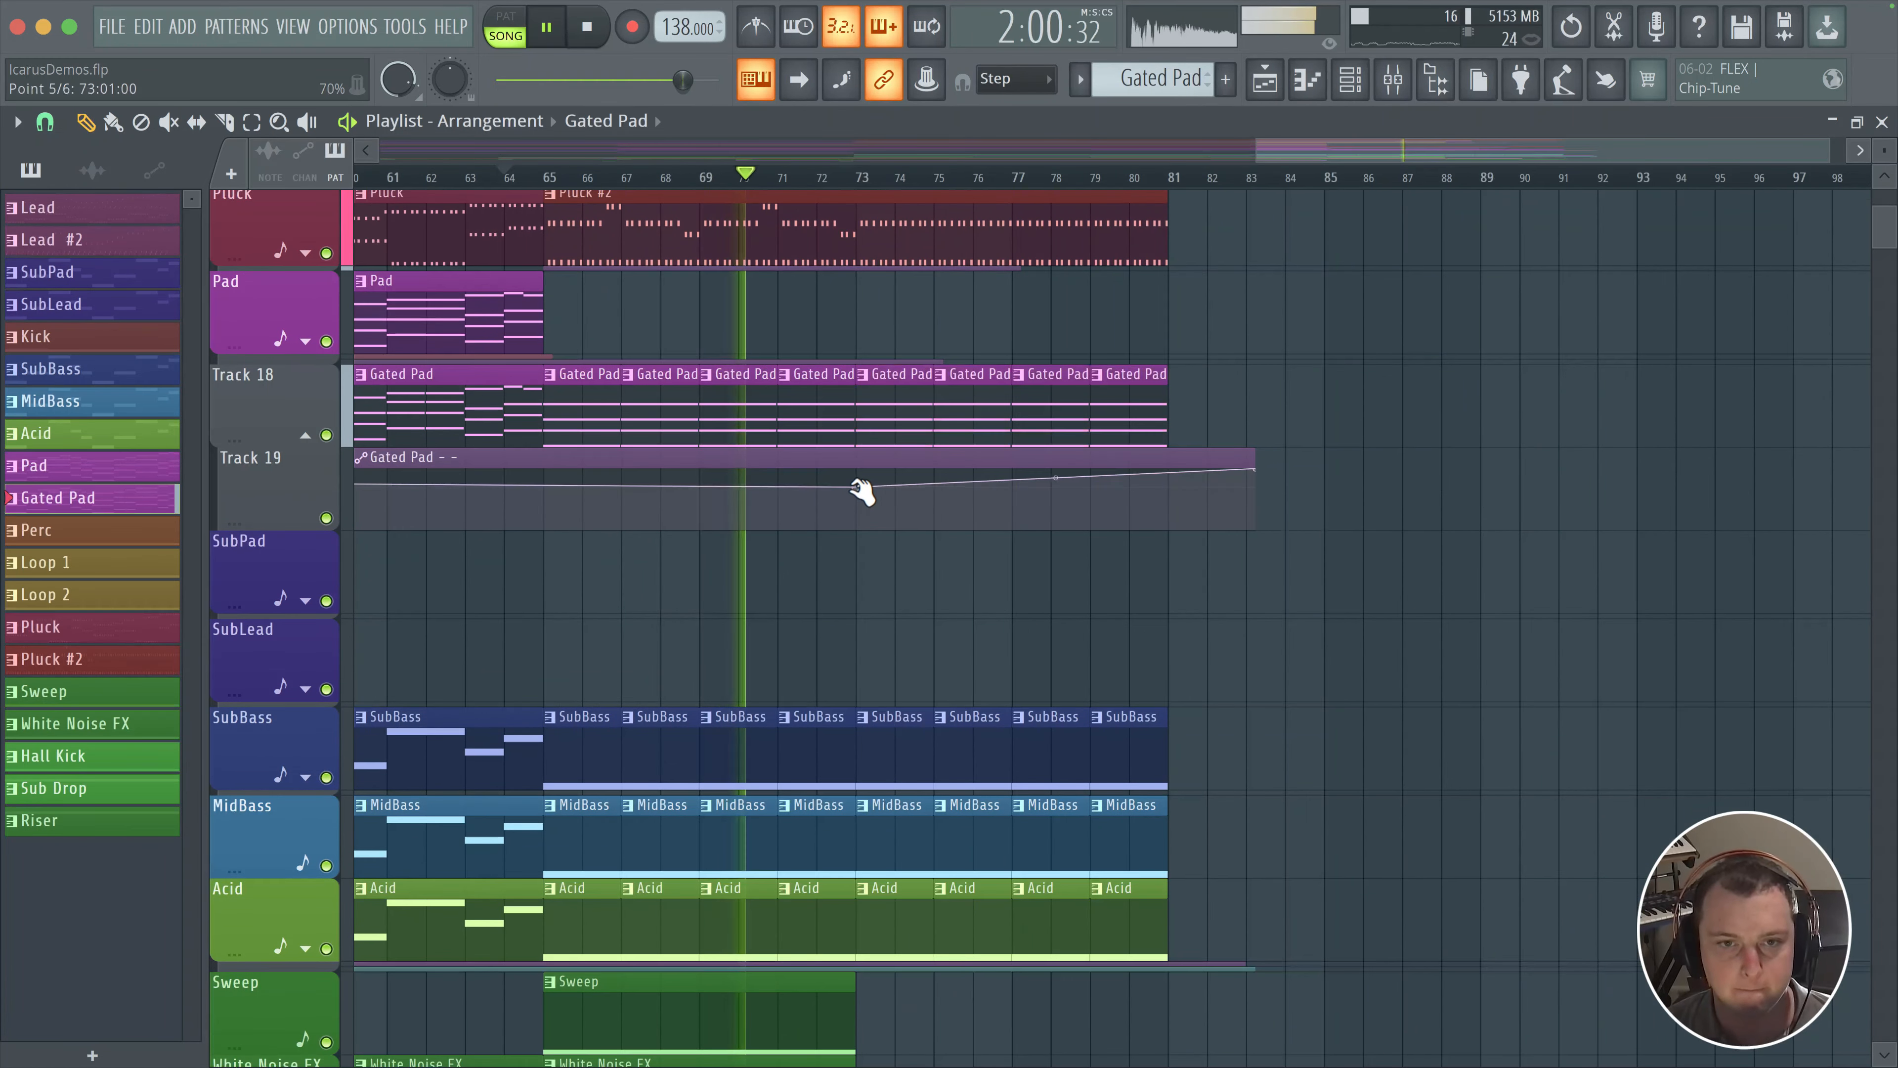
pyautogui.rightClick(543, 470)
pyautogui.moveTo(857, 487); pyautogui.dragTo(857, 465)
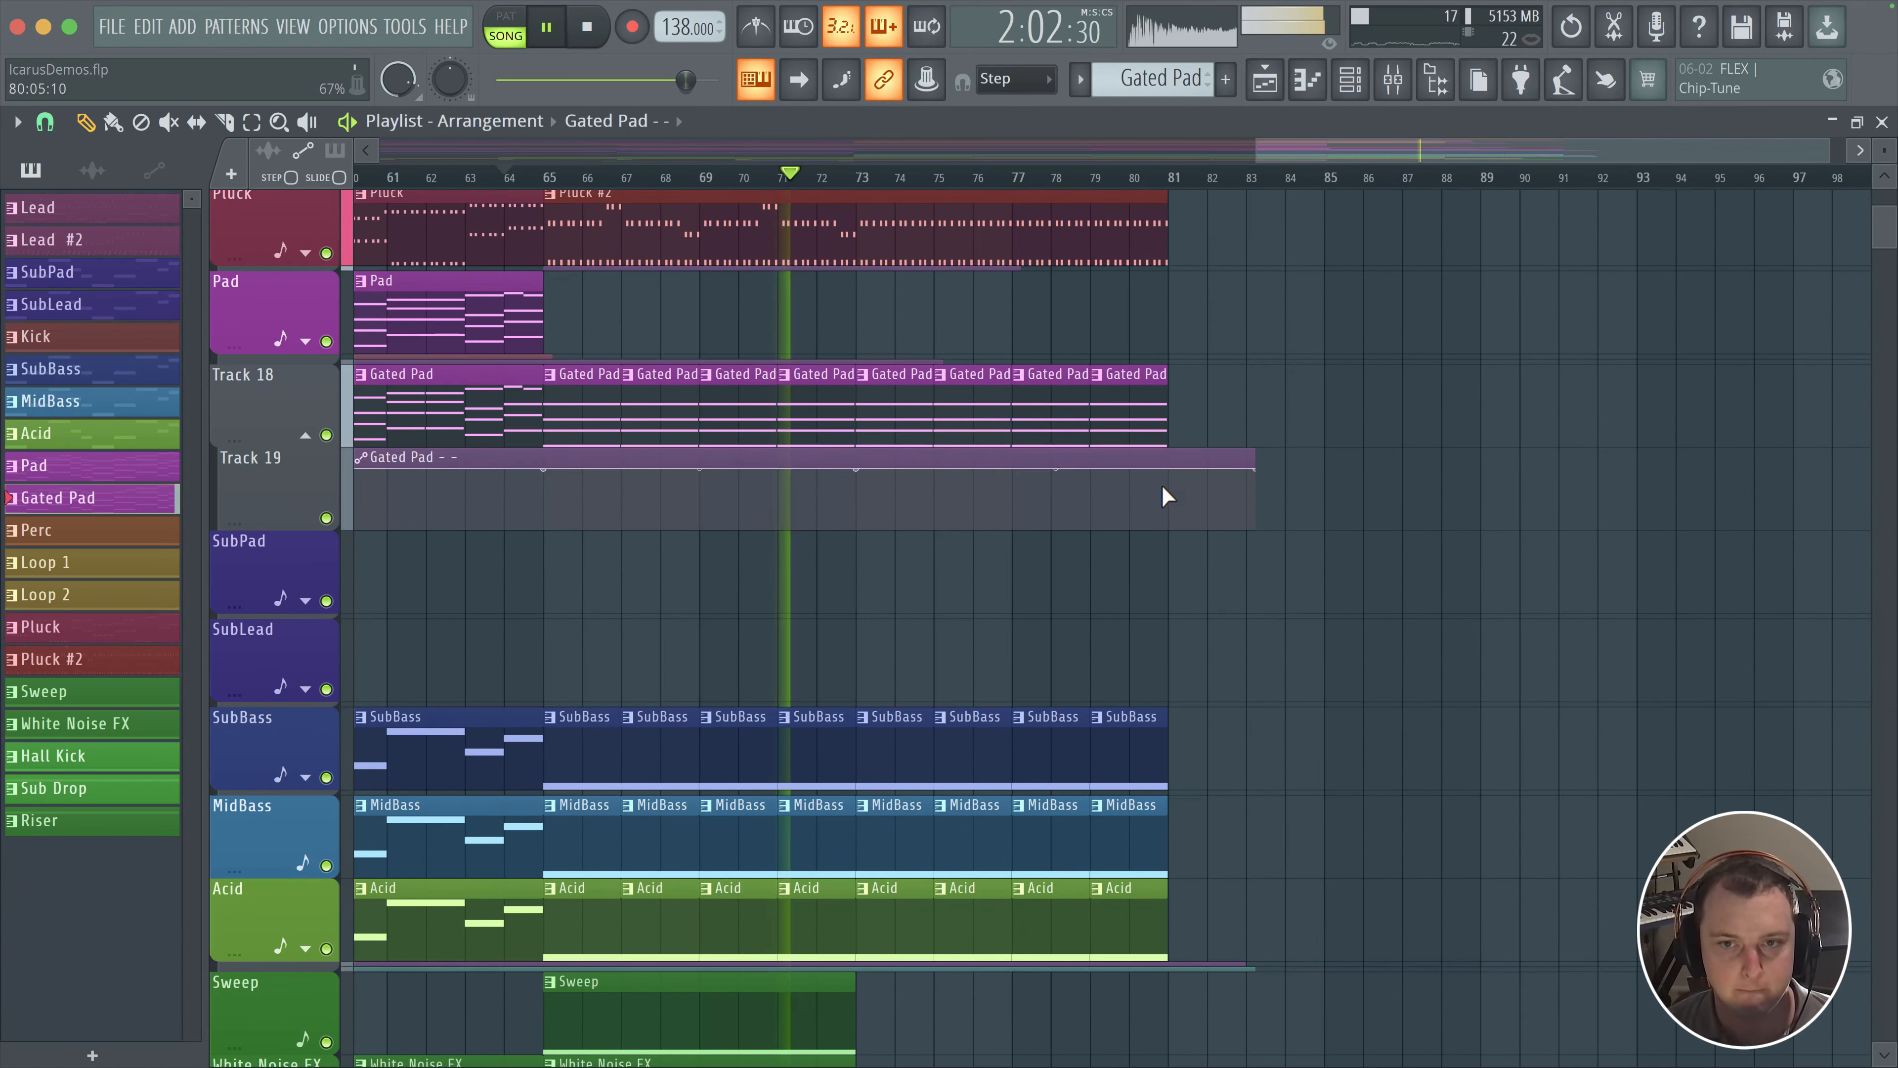
# Step: Add a Gated Pad automation point at bar 81 at about 60% and curve the envelope down to it from bar 73
pyautogui.rightClick(1168, 492)
pyautogui.moveTo(1030, 490); pyautogui.dragTo(1007, 459)
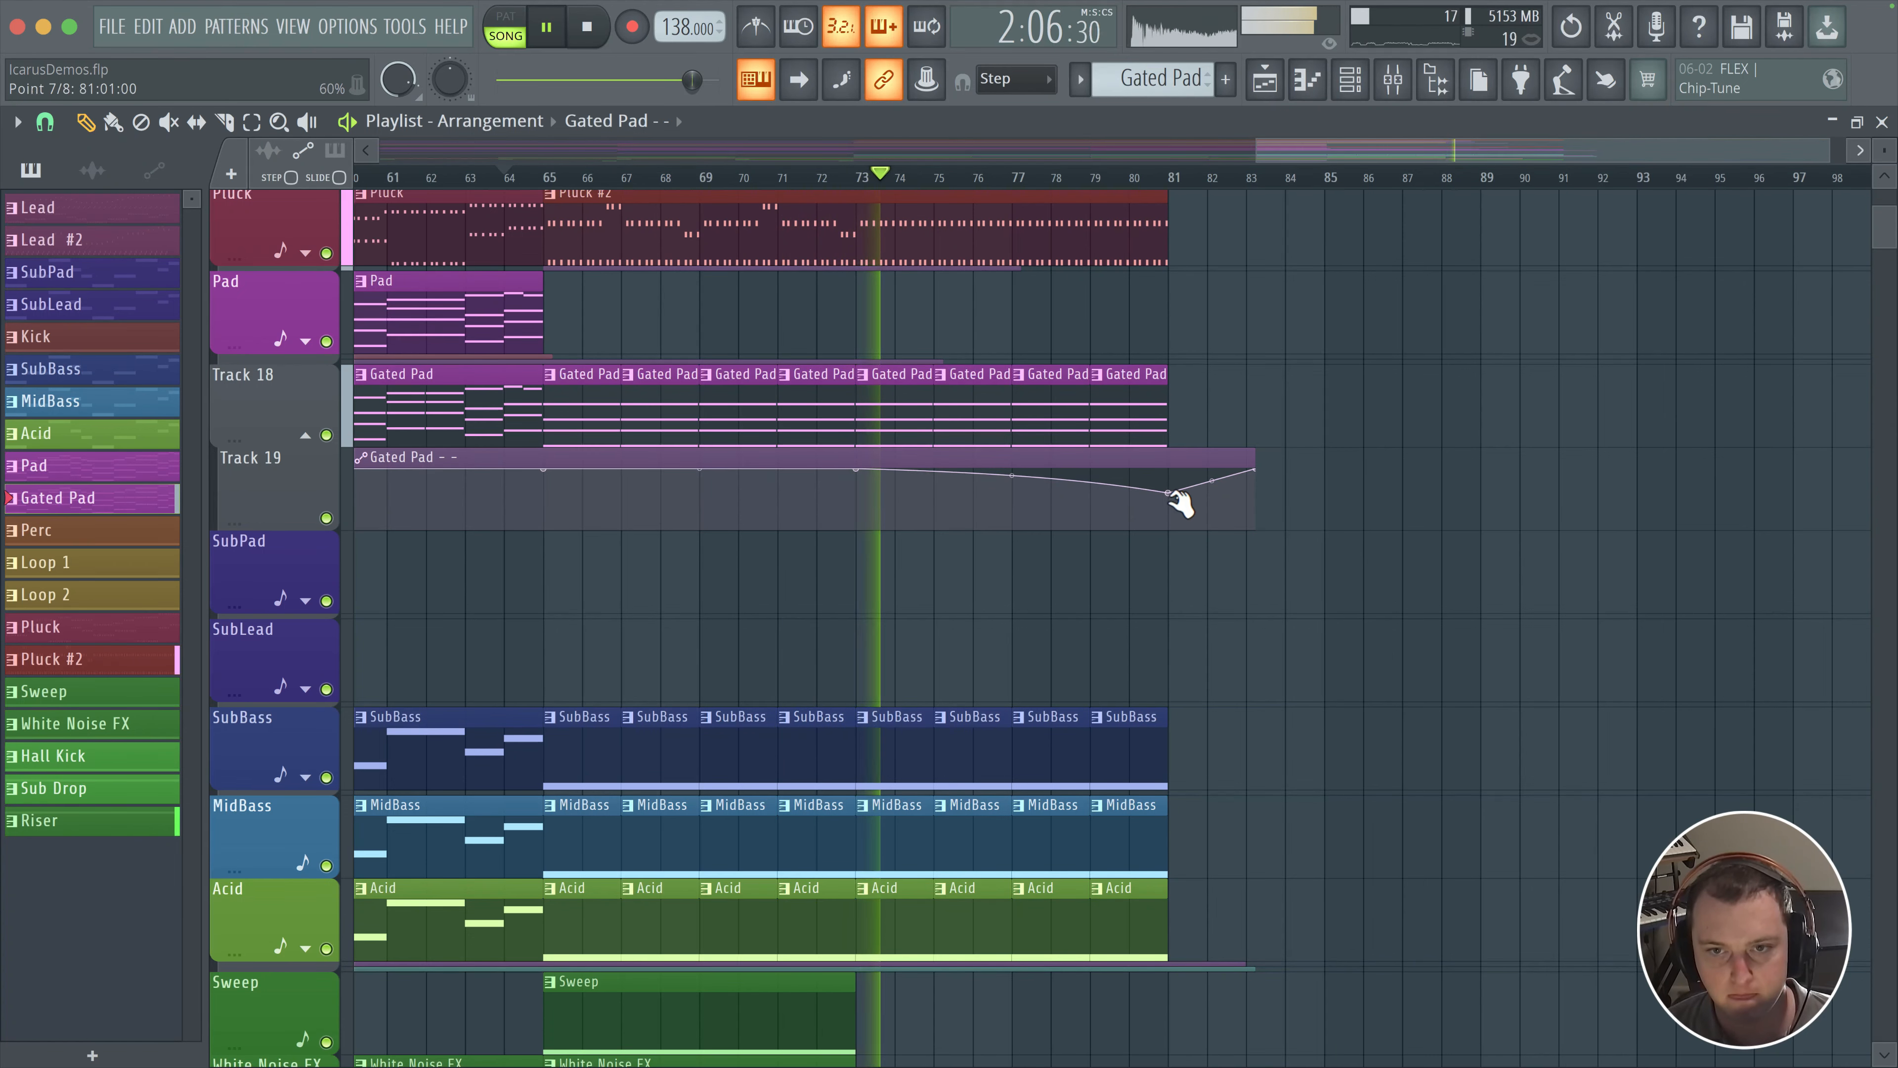
pyautogui.moveTo(1168, 493); pyautogui.dragTo(1170, 495)
pyautogui.scroll(-4, 1014, 527)
pyautogui.scroll(-3, 1016, 528)
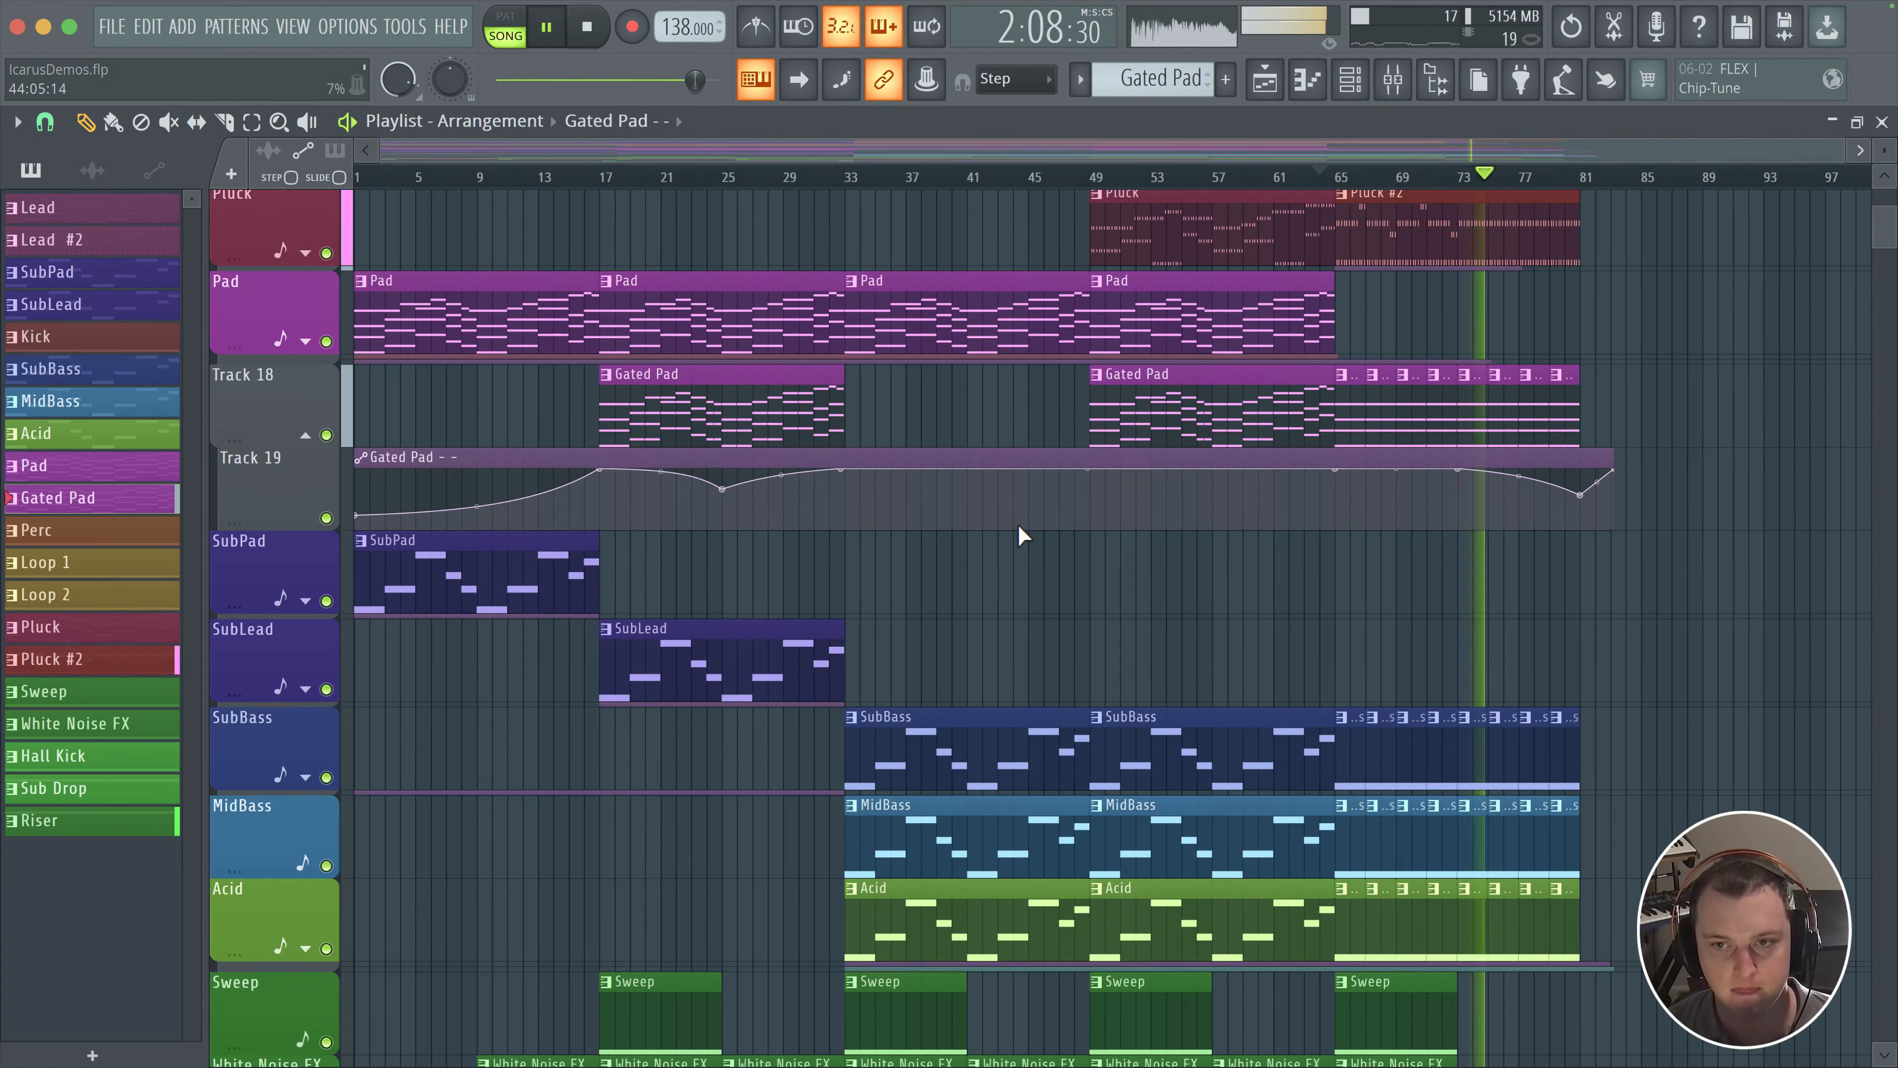
# Step: Open the channel rack, show all channels, look through the list and return to the playlist
pyautogui.click(1349, 79)
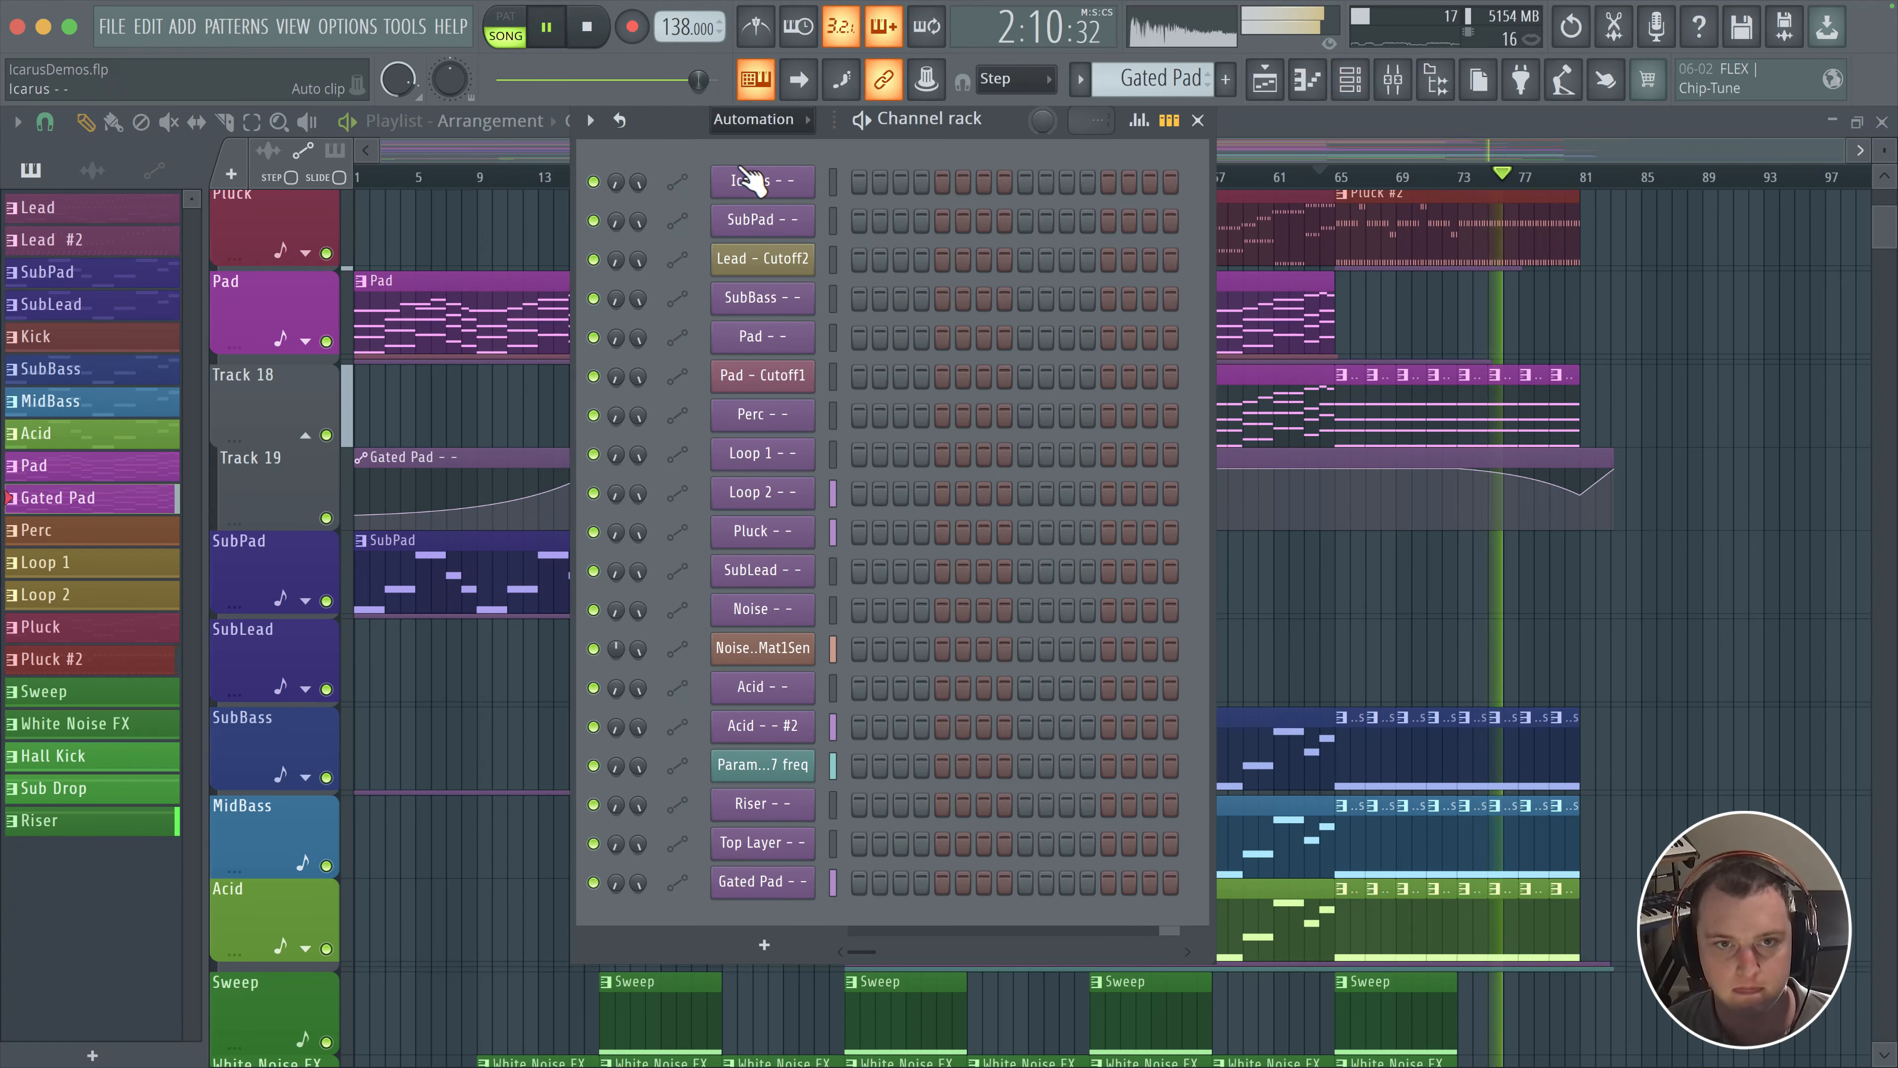
pyautogui.click(755, 120)
pyautogui.click(728, 143)
pyautogui.scroll(-5, 913, 637)
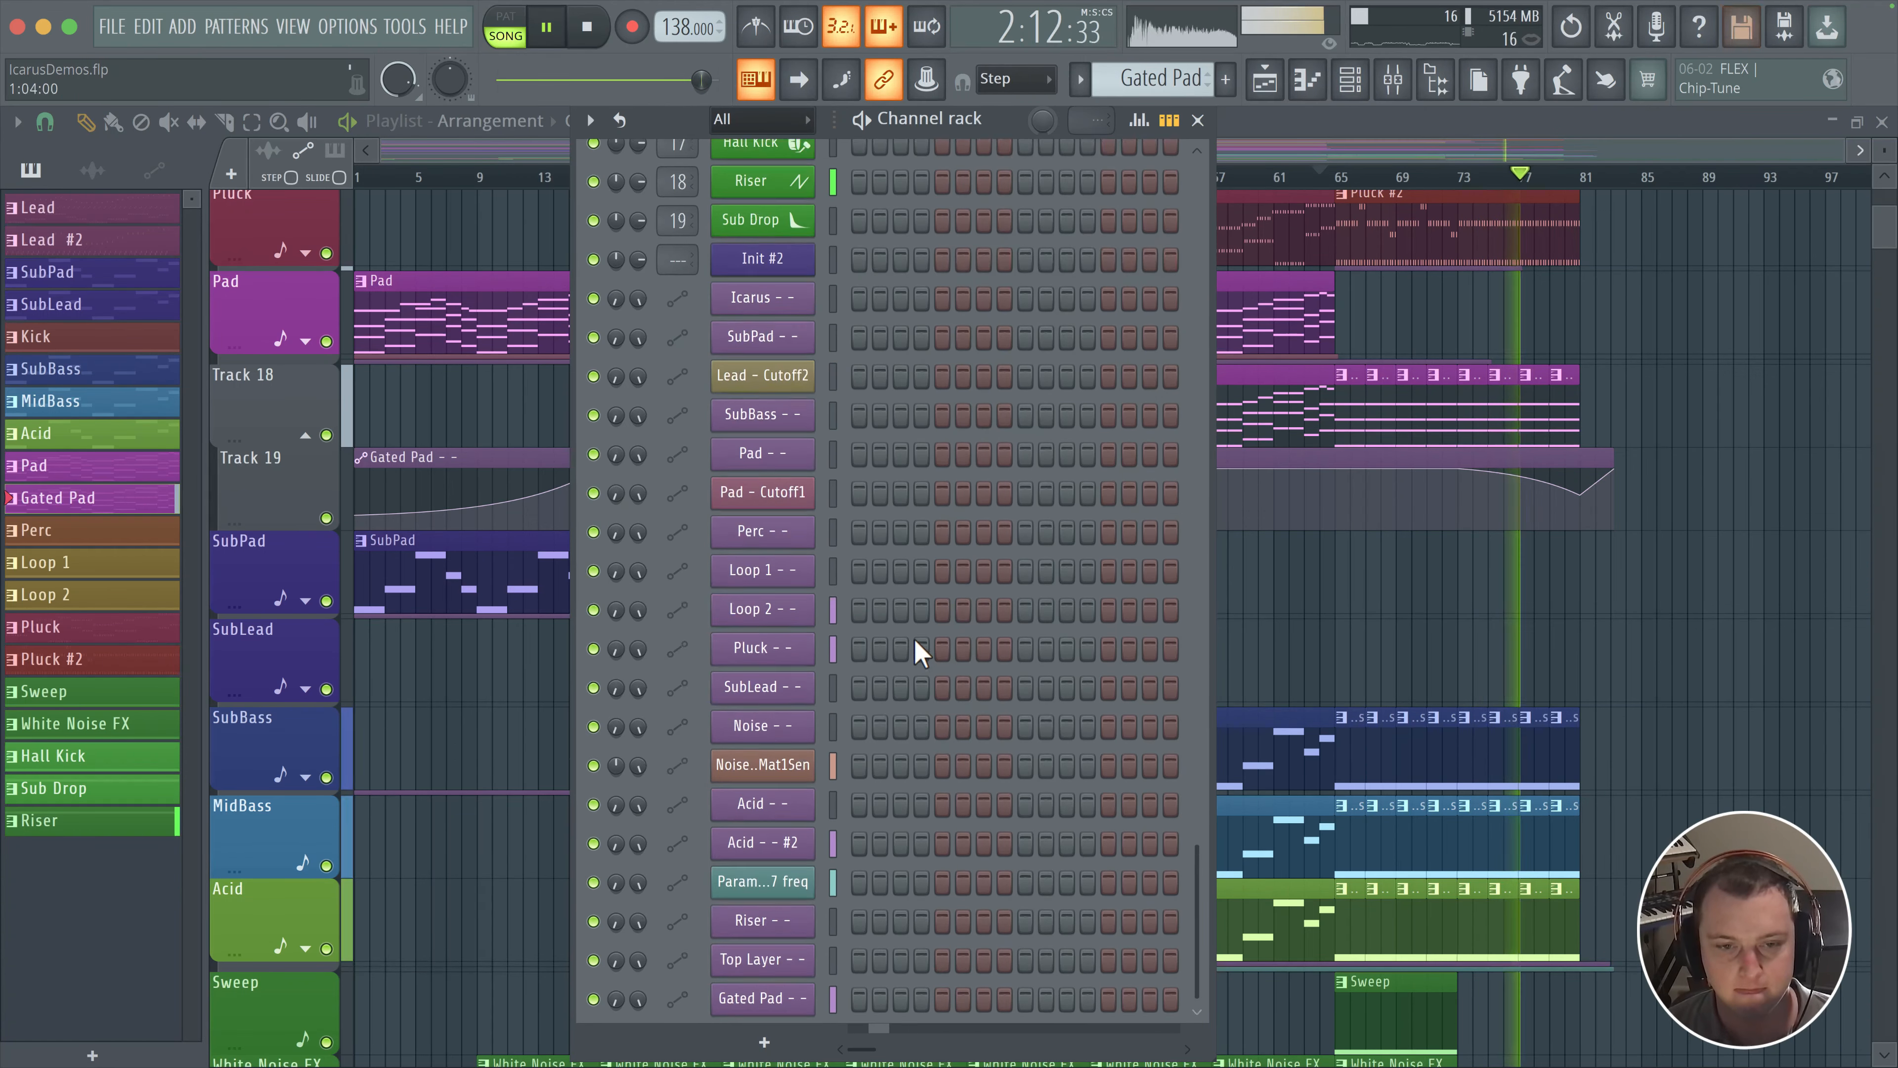
pyautogui.scroll(6, 913, 636)
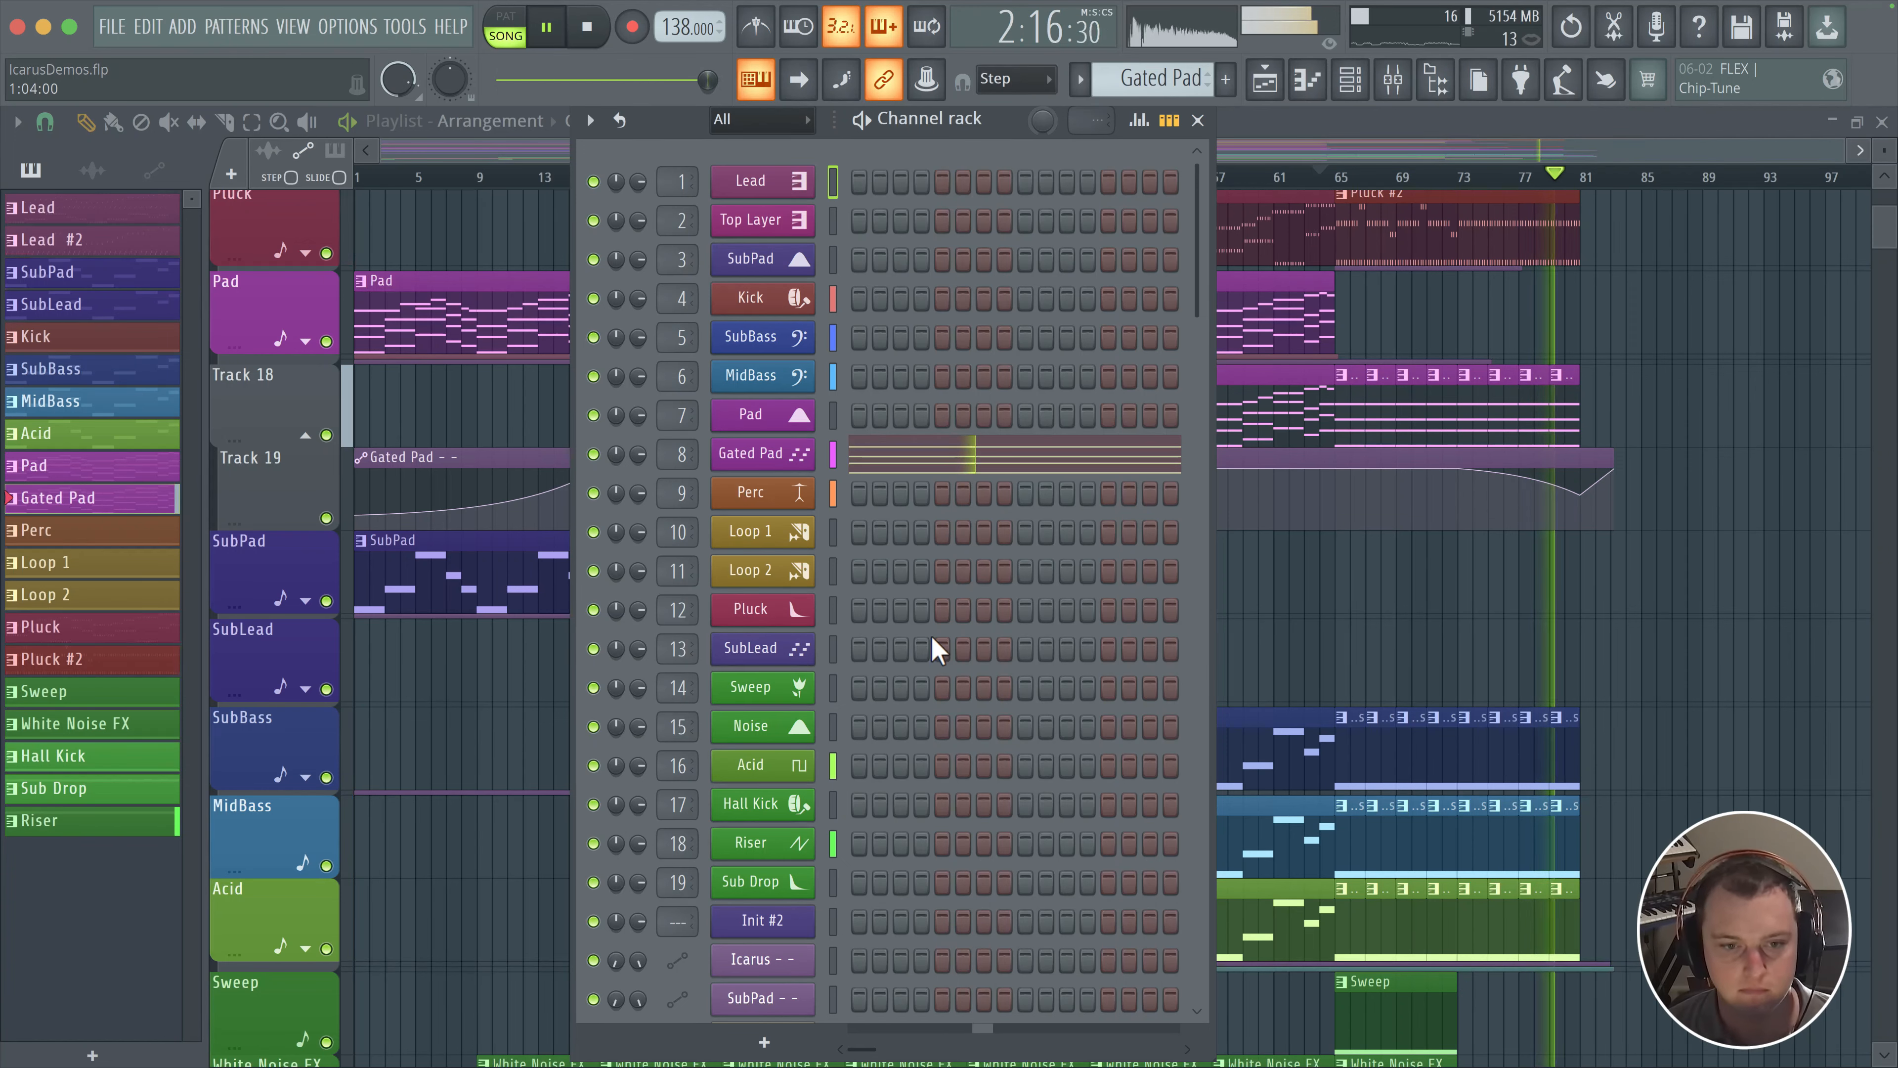
pyautogui.click(1428, 519)
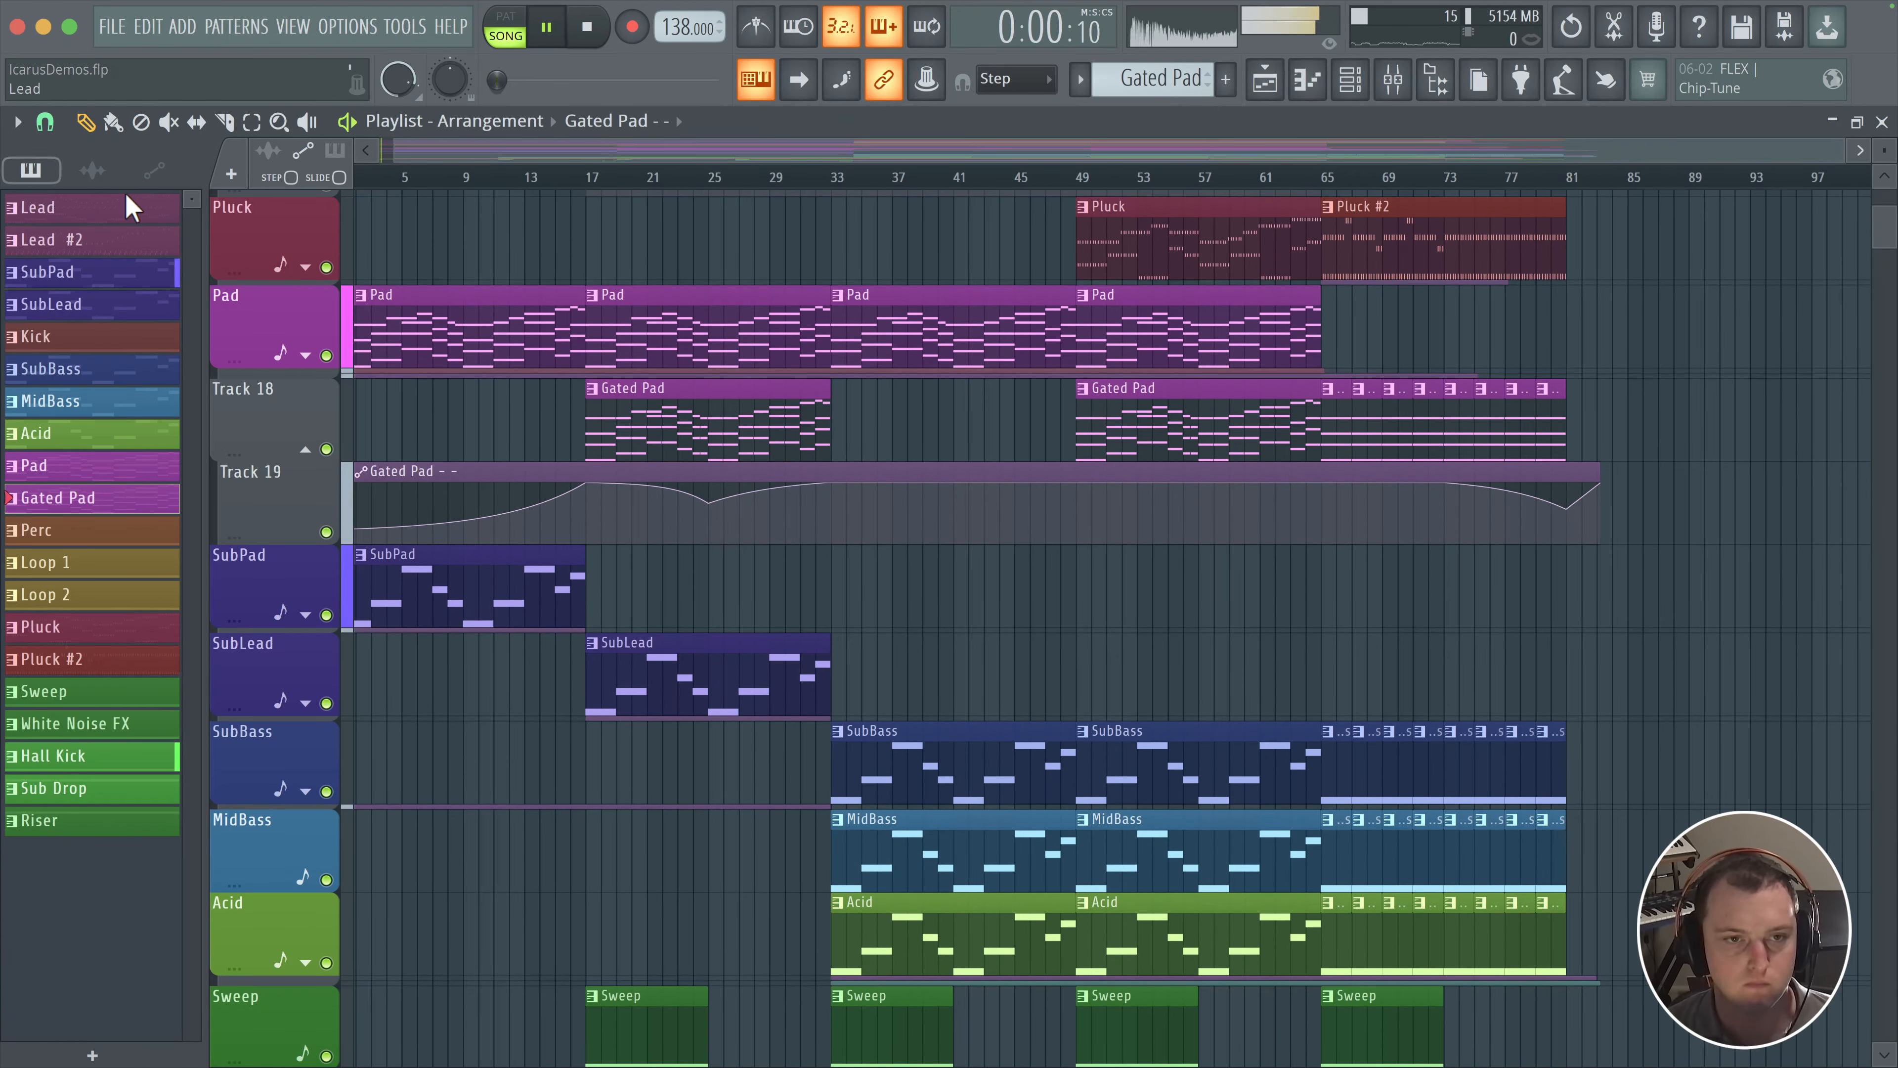
# Step: Play the transition from about bar 15 and trim the SubPad clip to end at bar 16
pyautogui.click(544, 179)
pyautogui.scroll(-1, 894, 322)
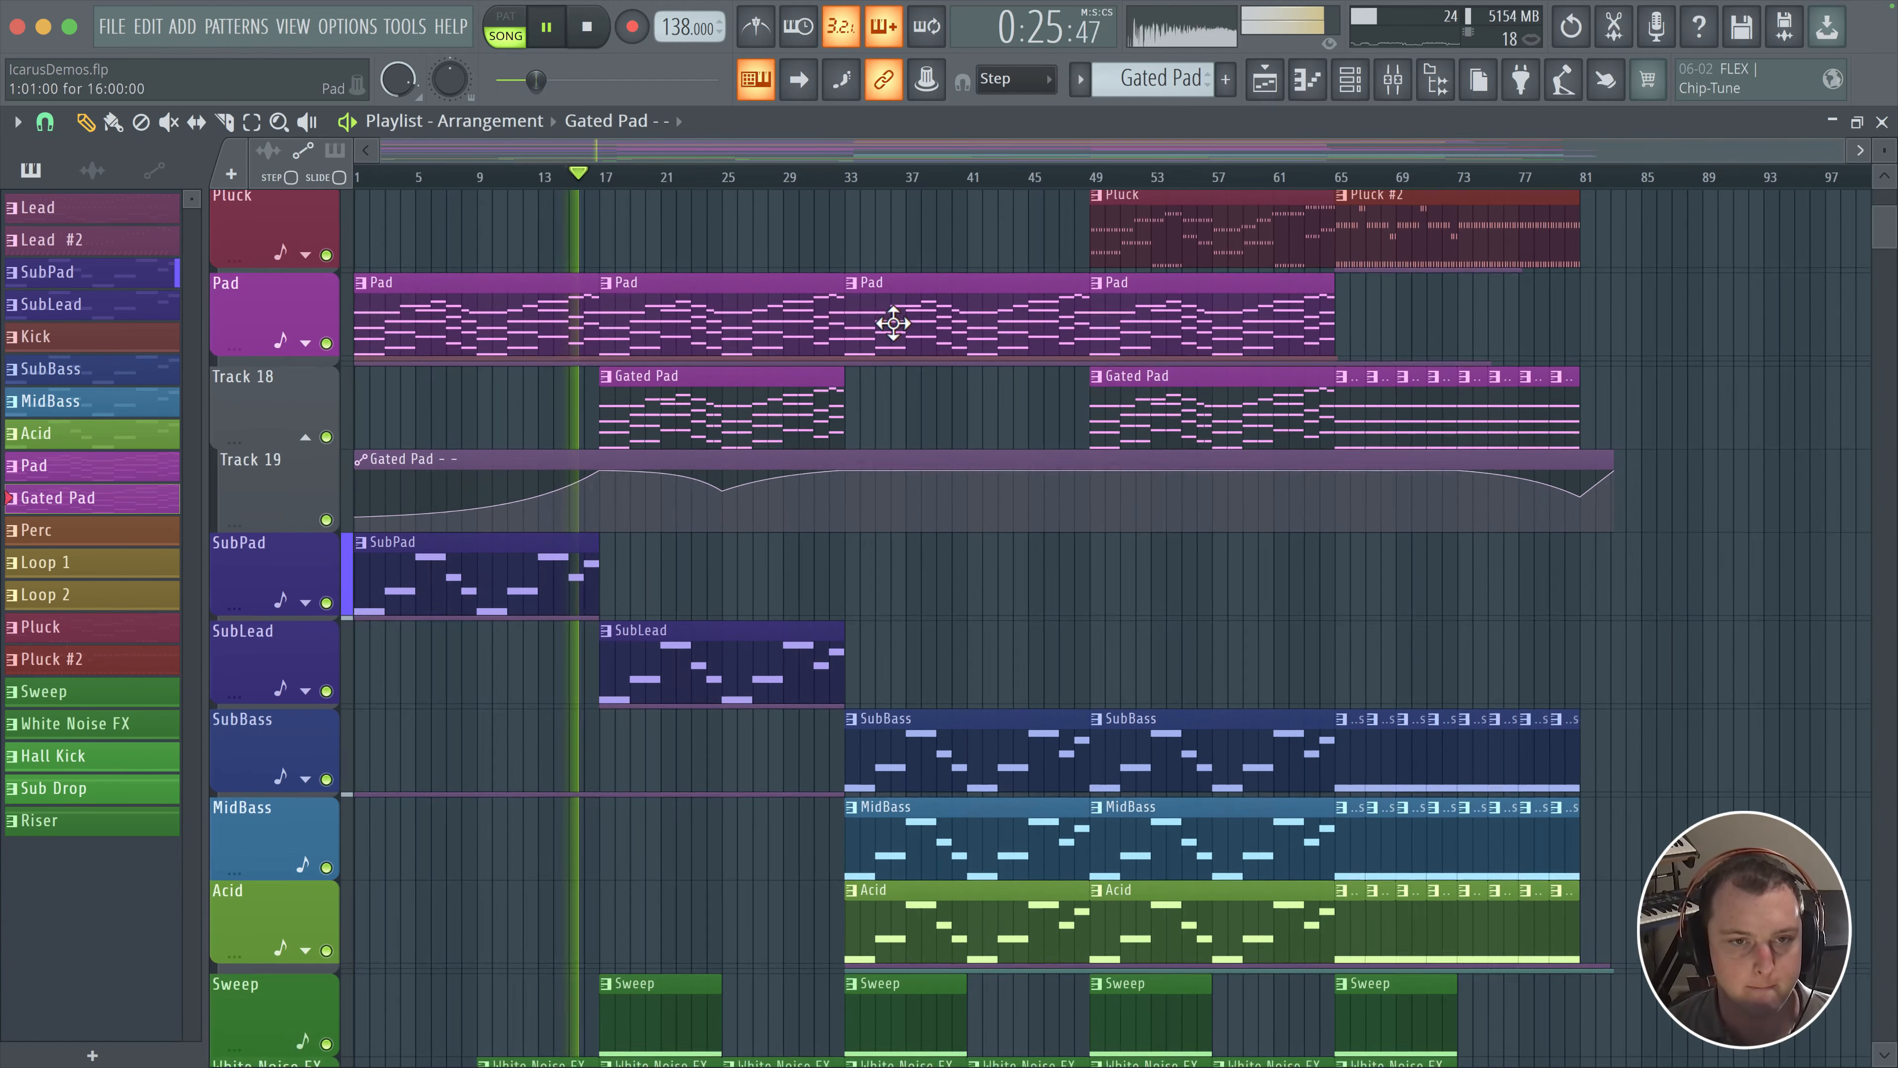
pyautogui.scroll(1, 609, 460)
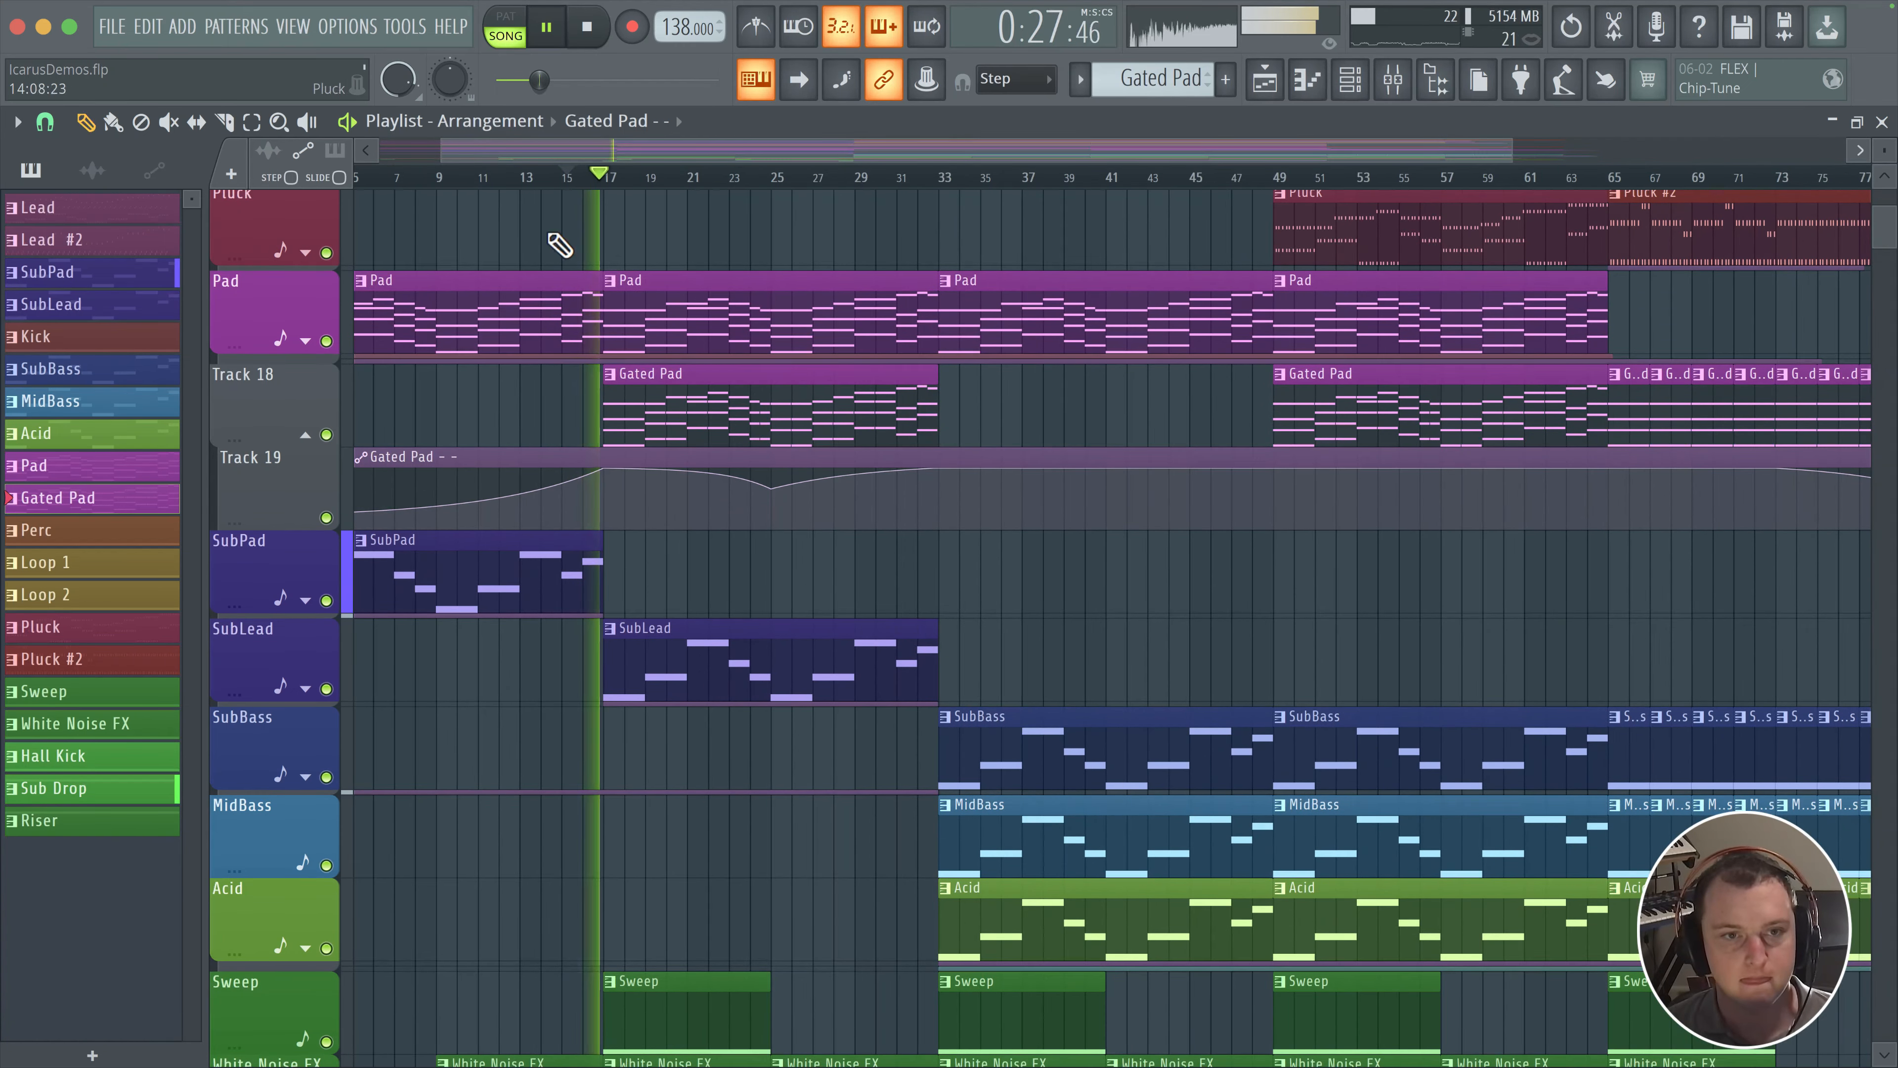
pyautogui.click(566, 192)
pyautogui.scroll(5, 530, 607)
pyautogui.scroll(-12, 532, 608)
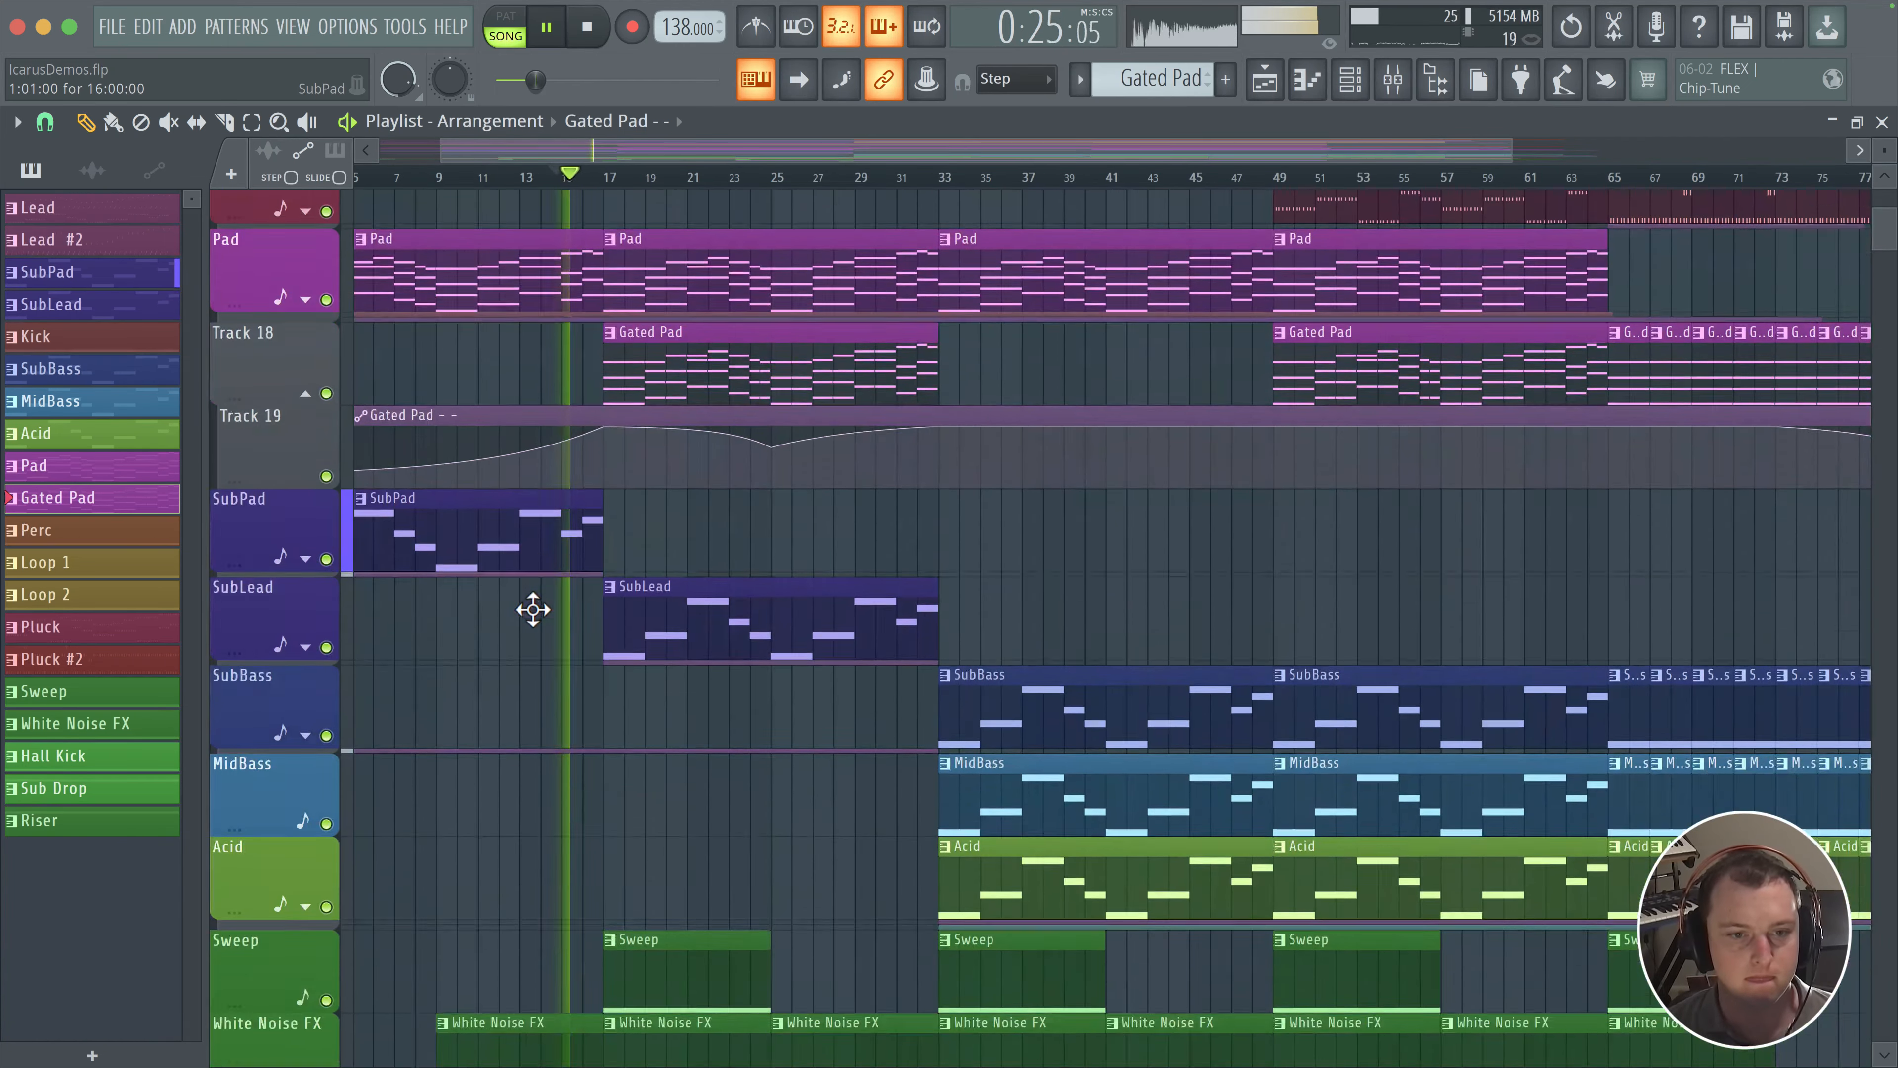
pyautogui.scroll(13, 531, 608)
pyautogui.moveTo(647, 504); pyautogui.dragTo(792, 276)
pyautogui.press('space')
pyautogui.press('space')
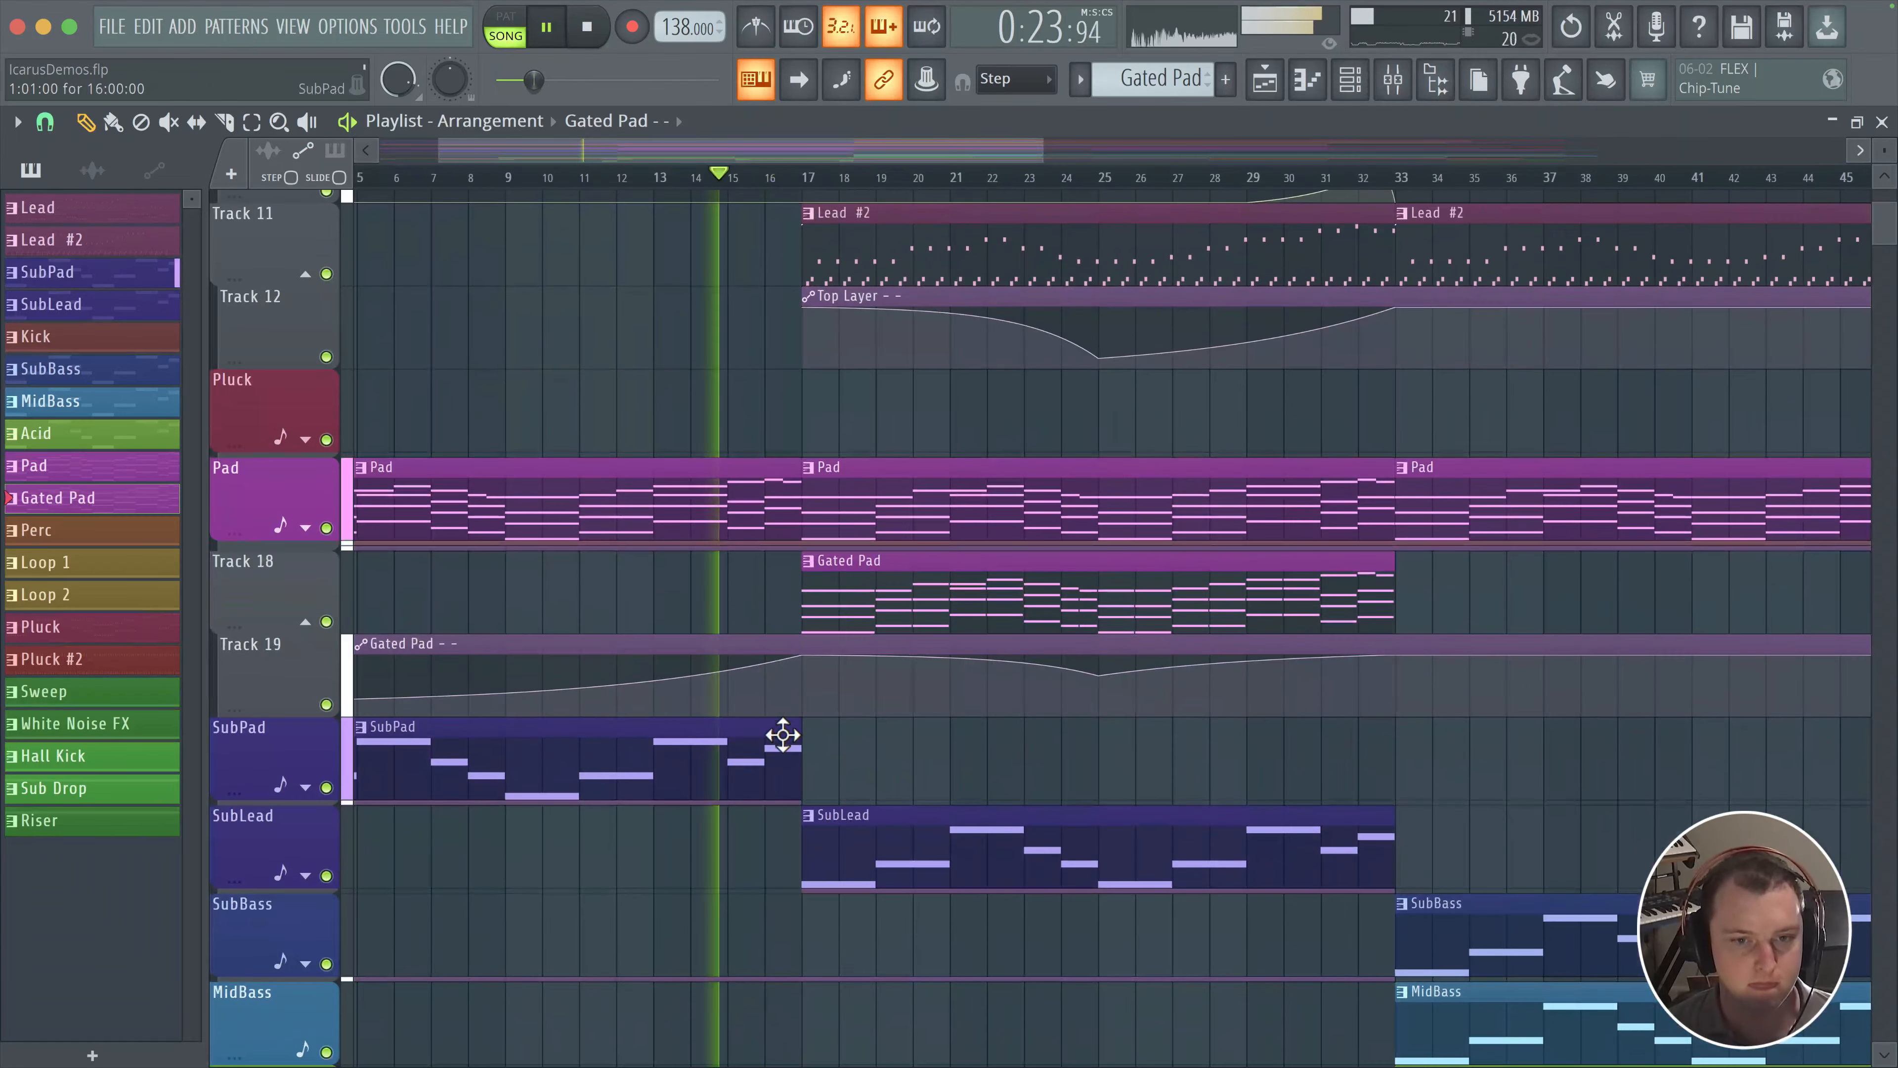
pyautogui.moveTo(801, 767); pyautogui.dragTo(765, 764)
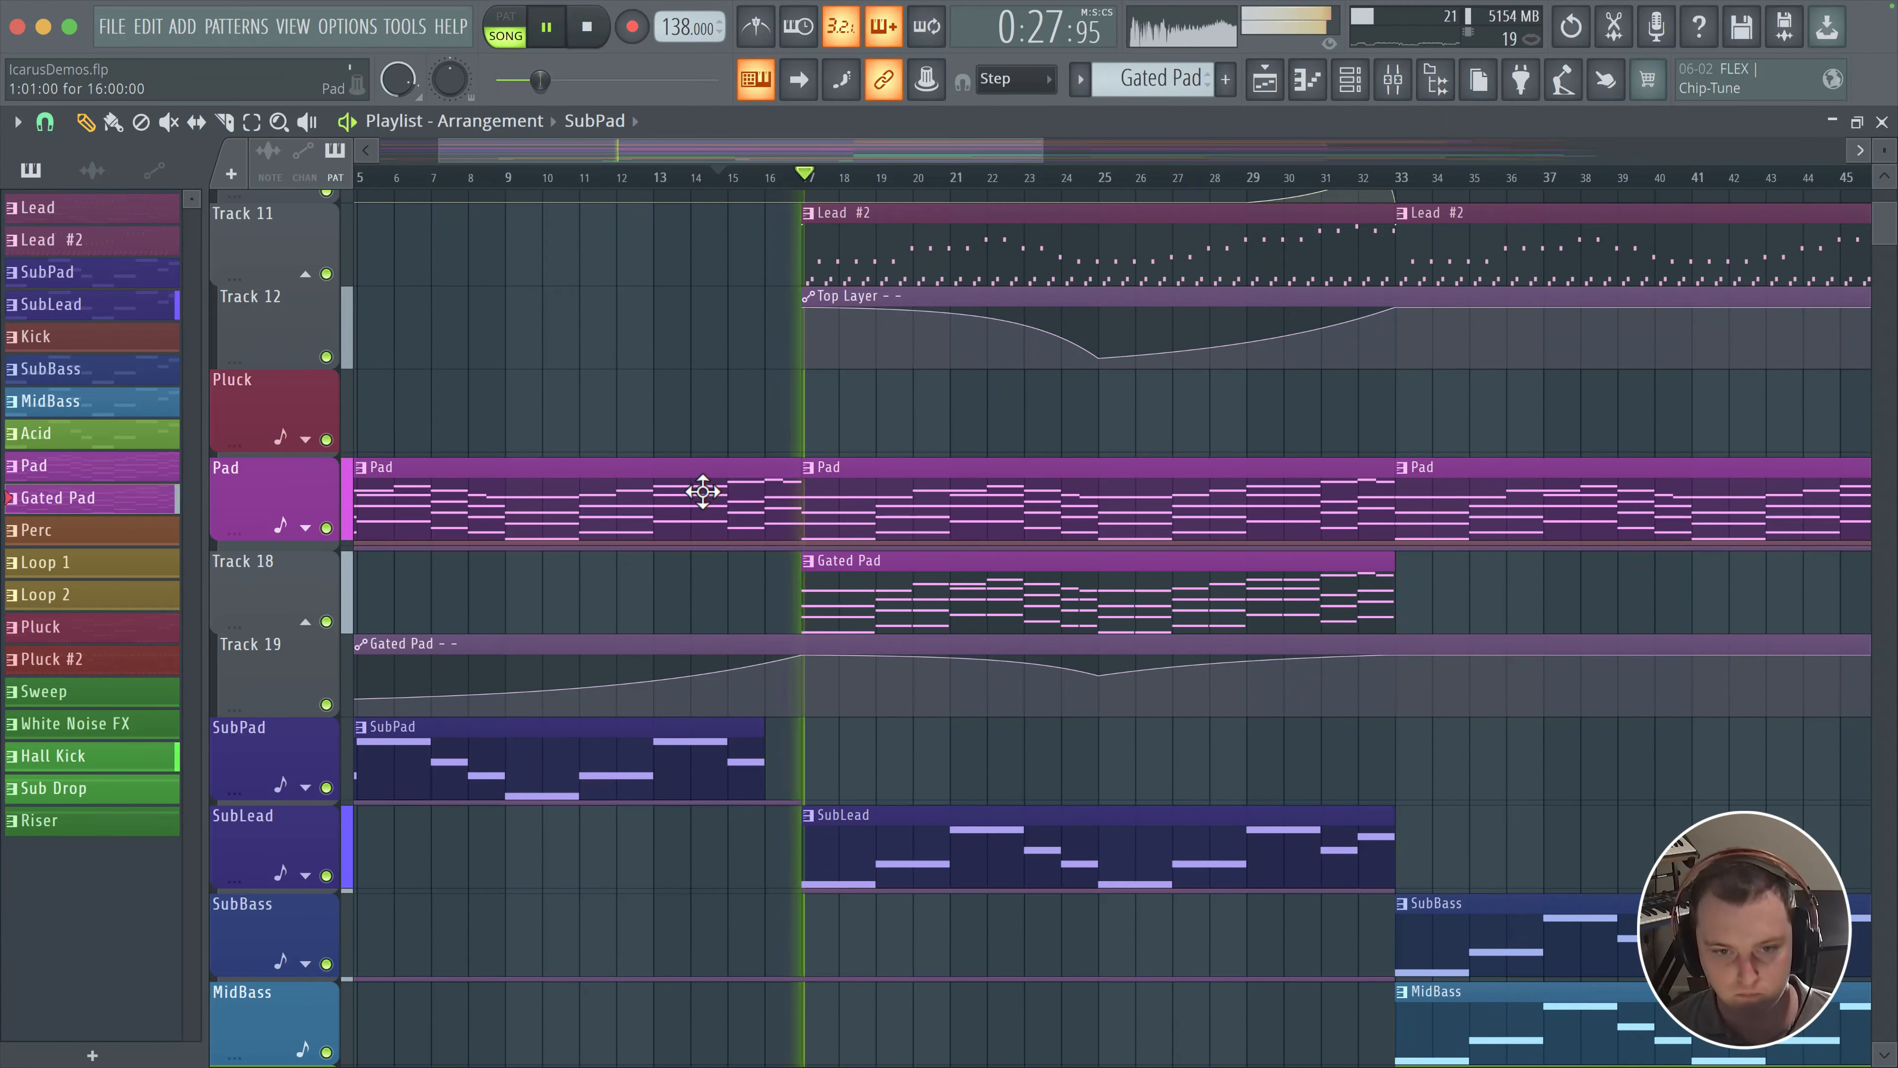
# Step: Listen through the section after bar 17, open the mixer and stop playback
pyautogui.moveTo(699, 720); pyautogui.dragTo(746, 512)
pyautogui.moveTo(860, 655); pyautogui.dragTo(647, 557)
pyautogui.moveTo(935, 286); pyautogui.dragTo(999, 516)
pyautogui.moveTo(1056, 424); pyautogui.dragTo(805, 407)
pyautogui.scroll(-2, 924, 414)
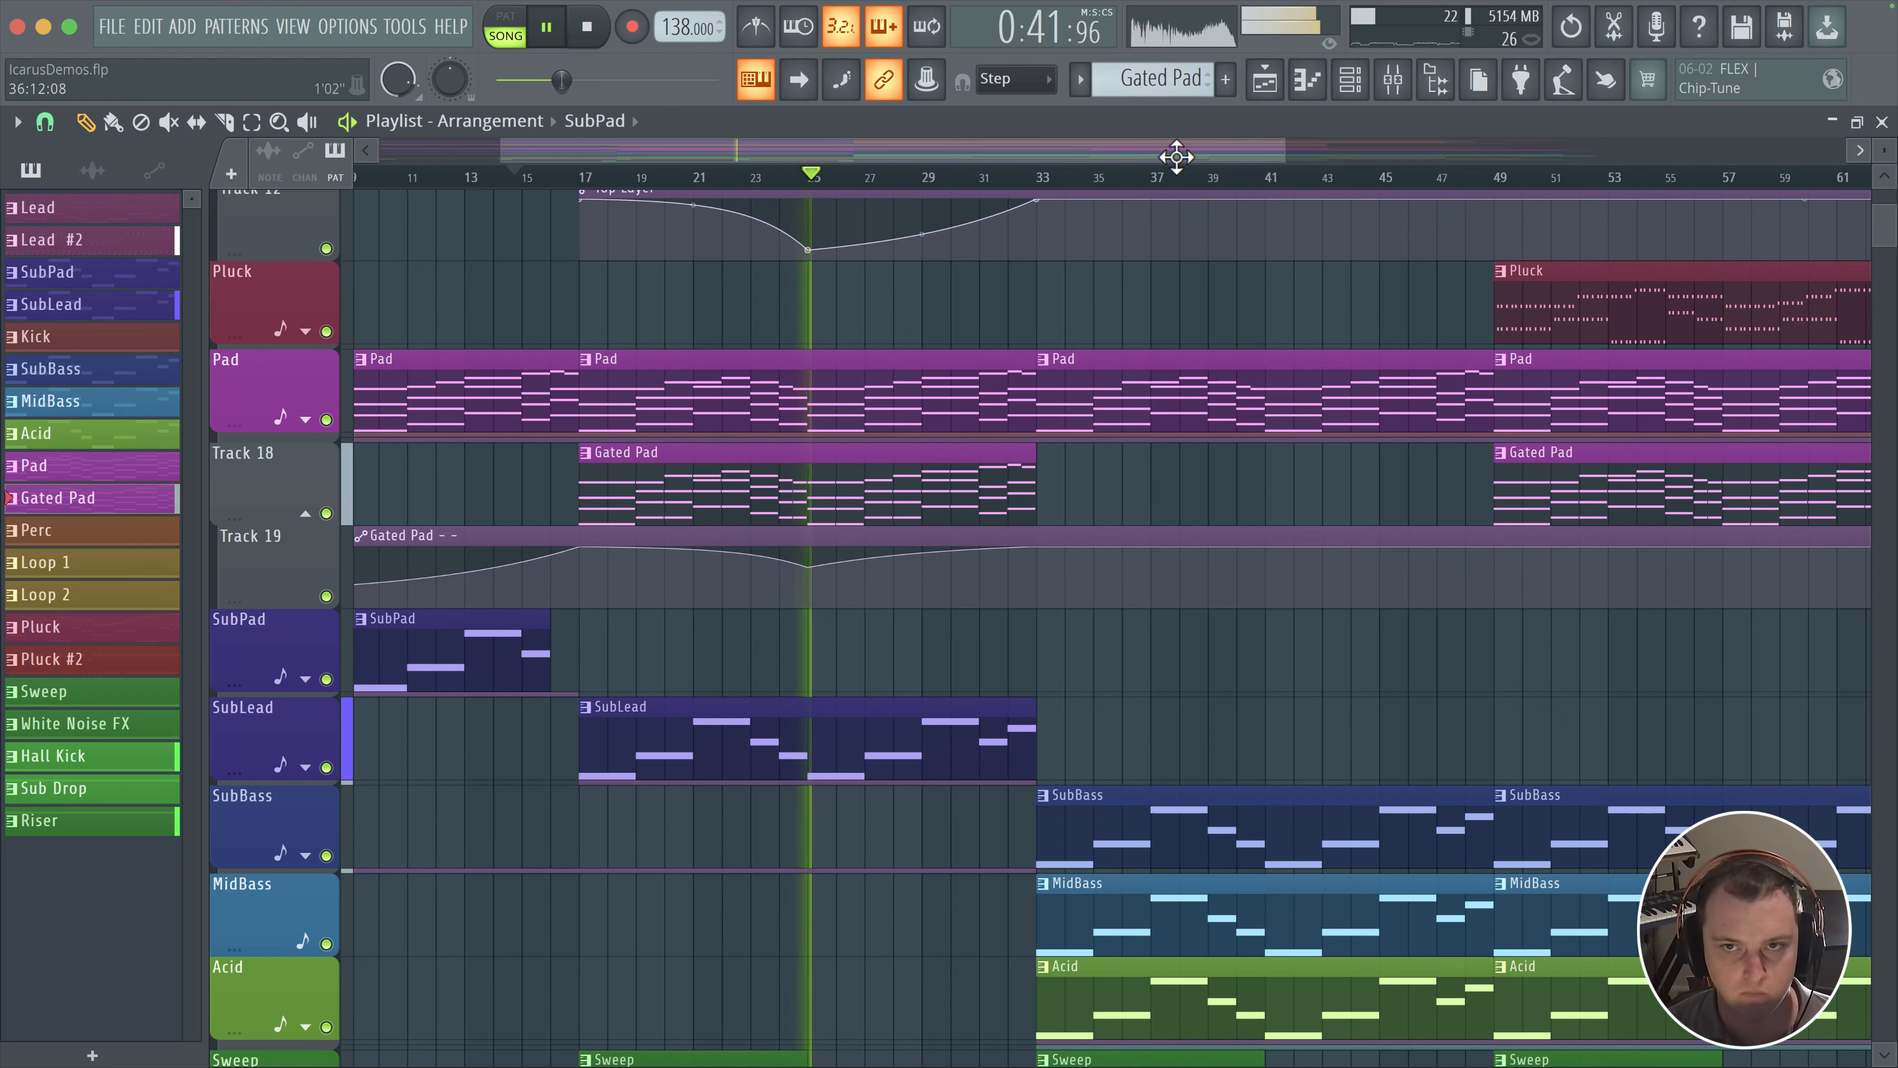
pyautogui.click(1408, 77)
pyautogui.press('space')
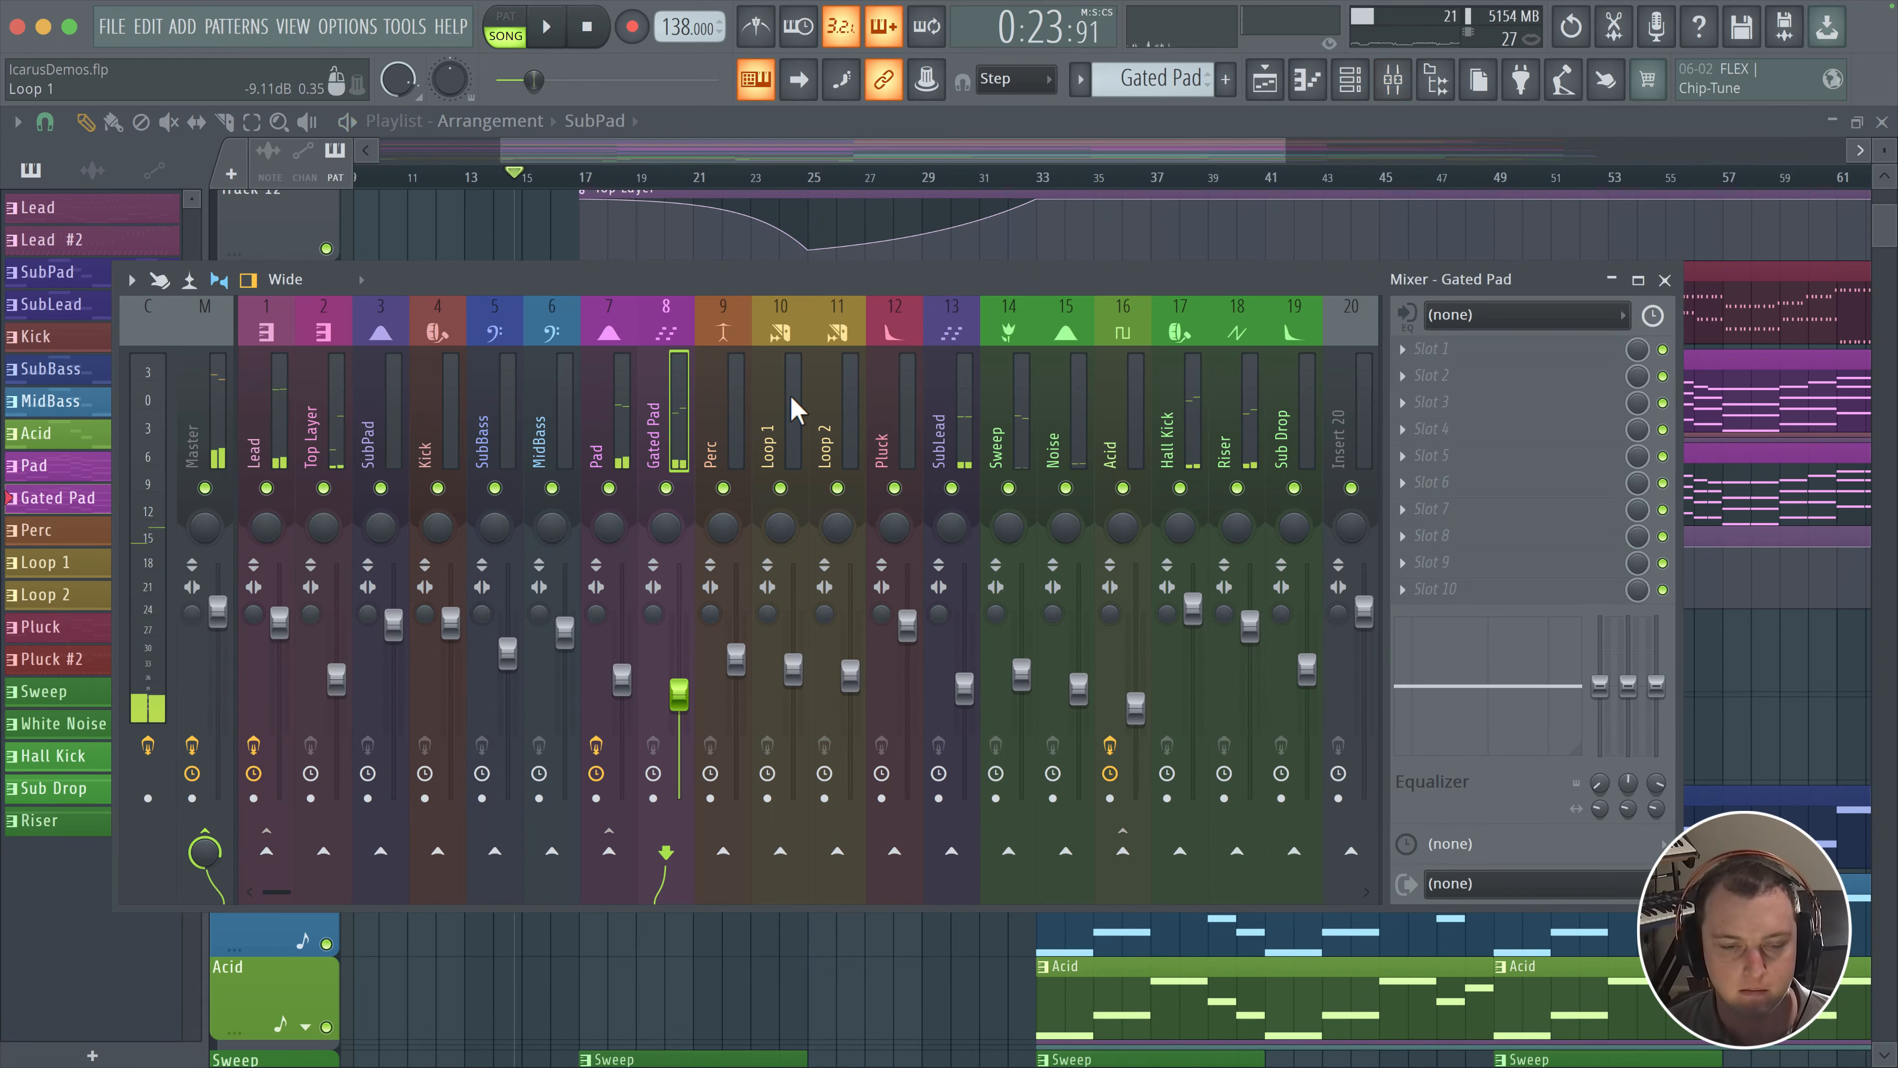